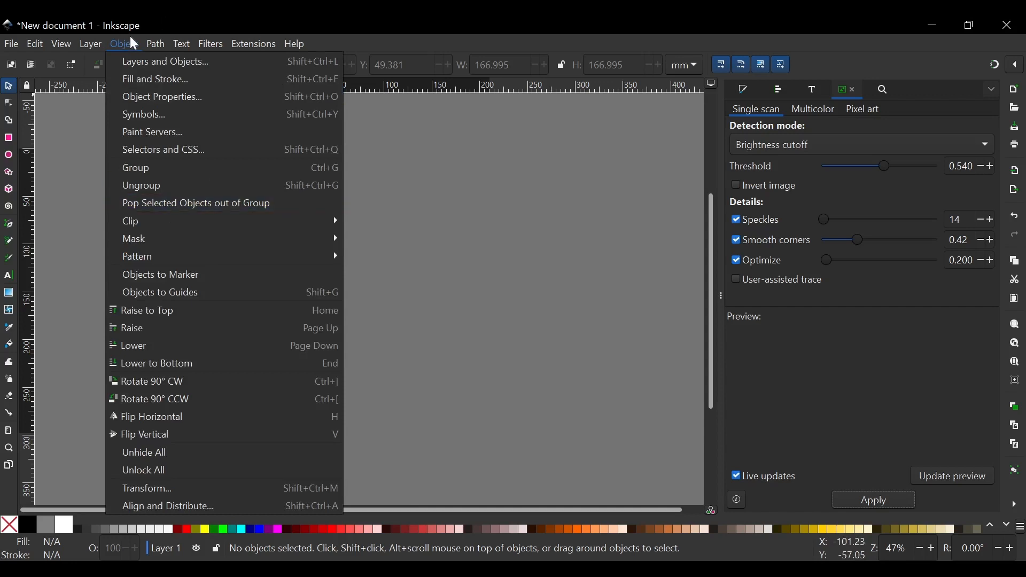
Step: Open the Align and Distribute dialog and the Fill and Stroke dialog
click(180, 508)
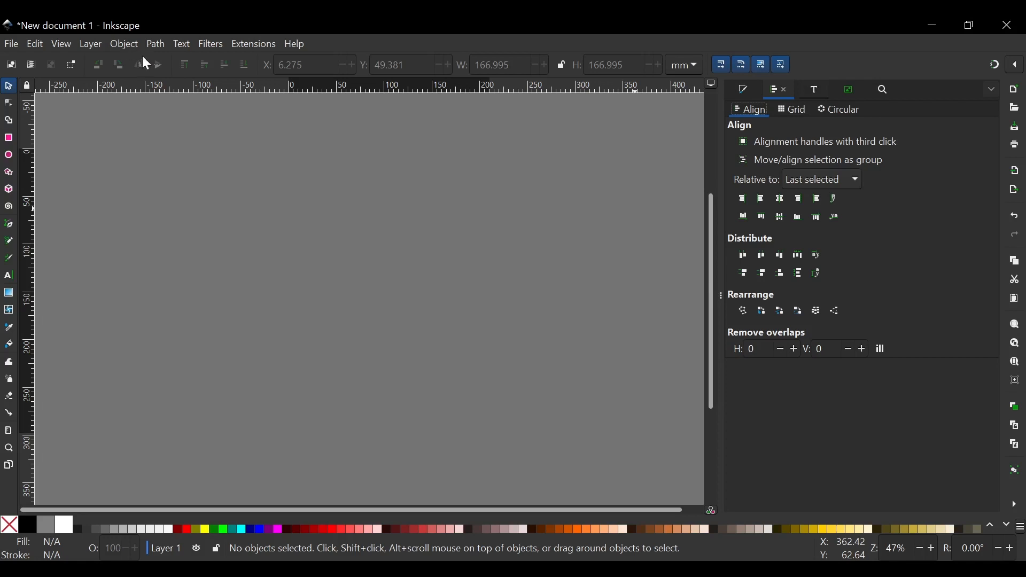
click(132, 45)
click(206, 17)
click(127, 45)
click(166, 79)
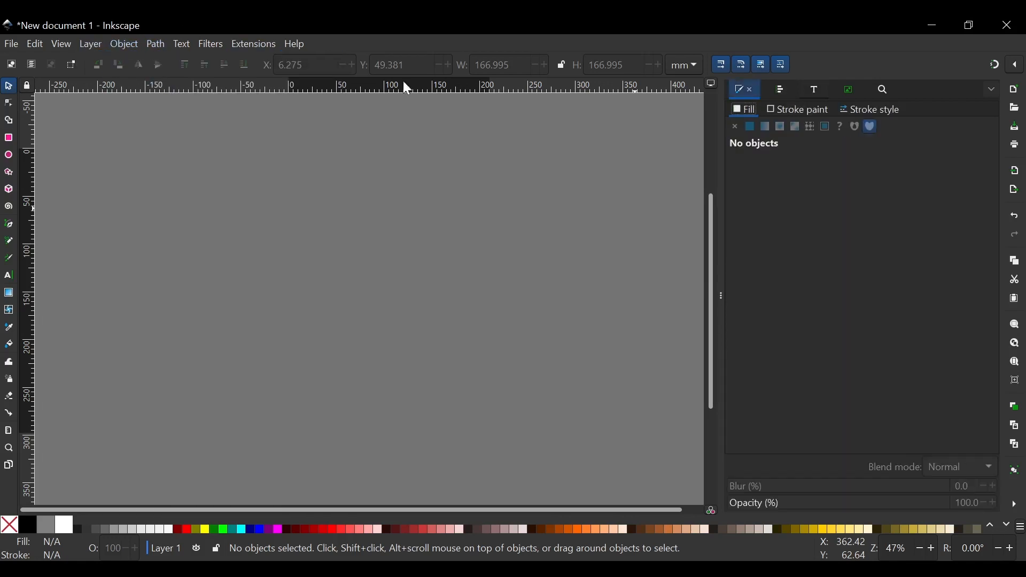
Step: Open the Text and Font dialog and the Trace Bitmap dialog
click(181, 44)
click(216, 63)
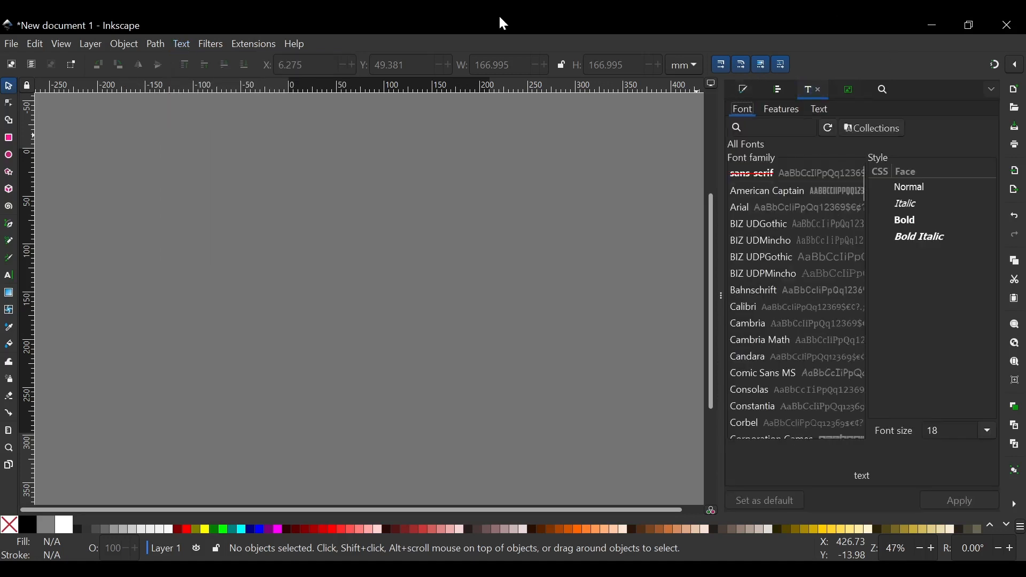
click(157, 45)
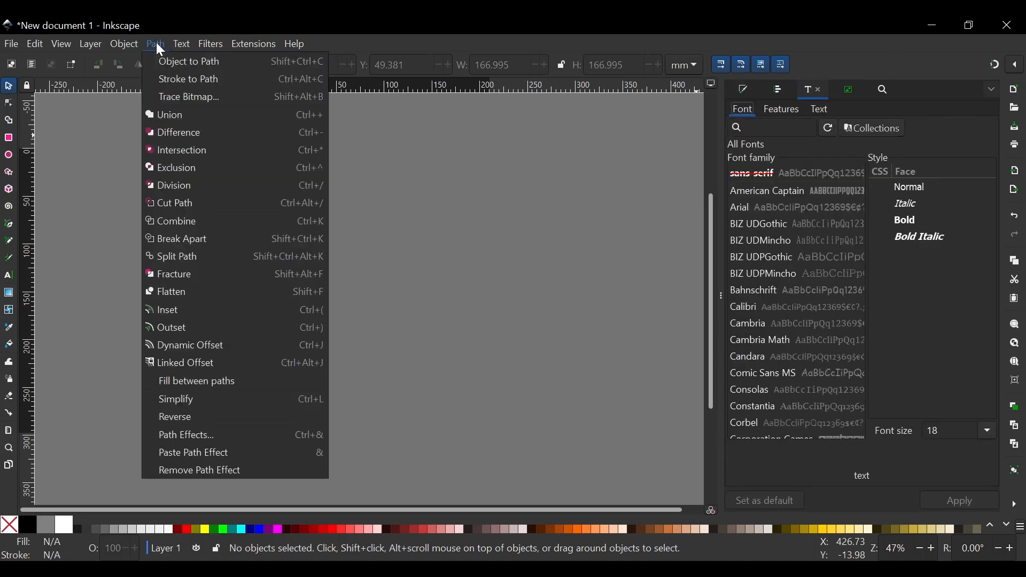
click(190, 92)
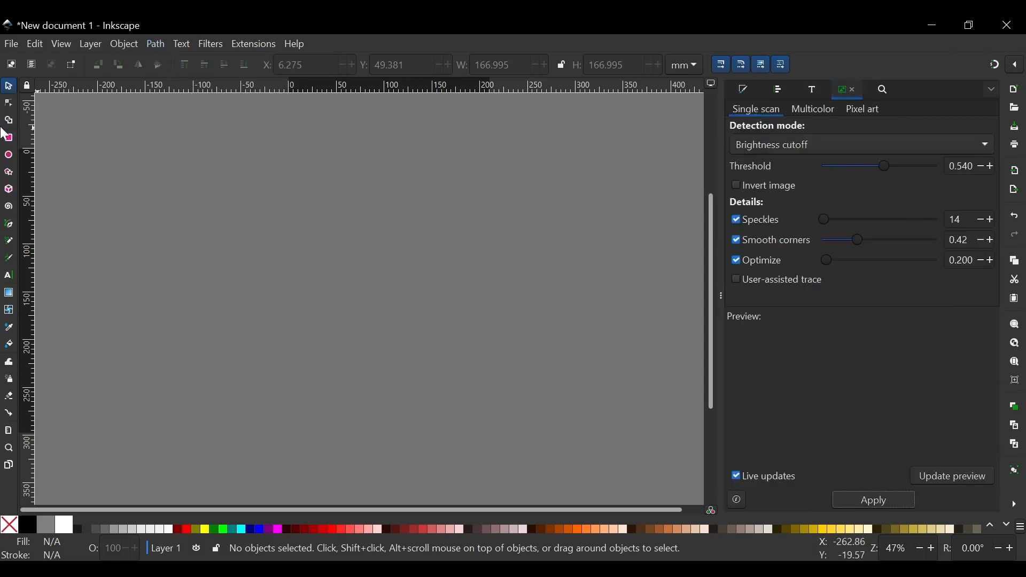
Step: Draw a circle about 264 mm in diameter near the middle of the canvas and remove its stroke
click(9, 157)
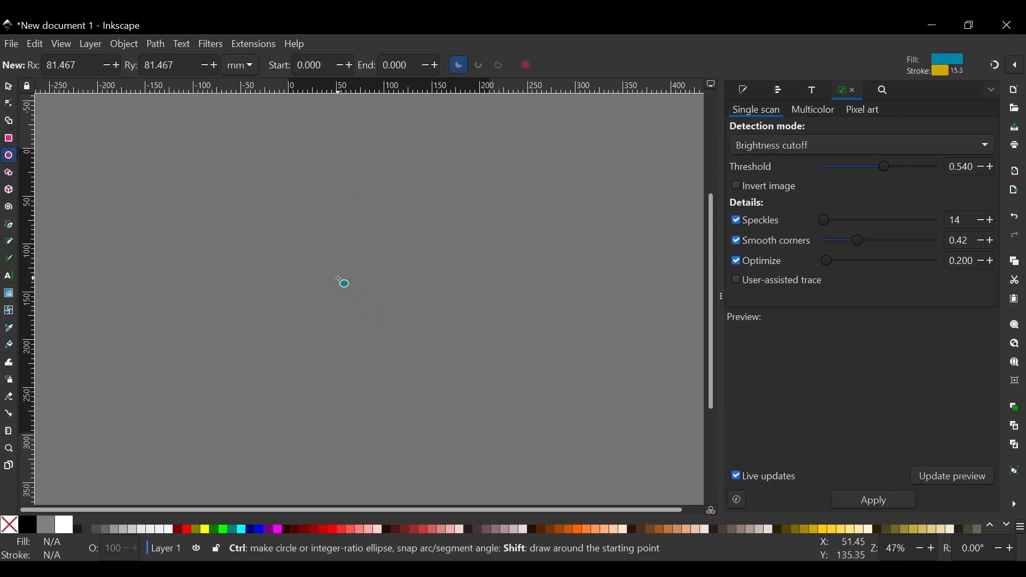
mouse_move(338, 278)
mouse_down()
mouse_move(460, 369)
mouse_move(483, 409)
mouse_up()
click(8, 87)
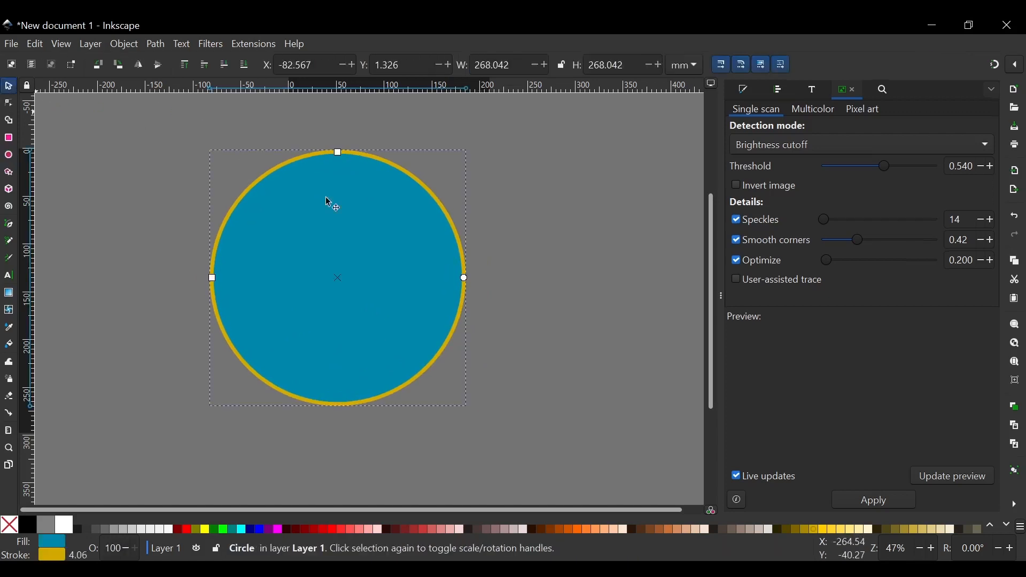
drag(394, 229, 308, 282)
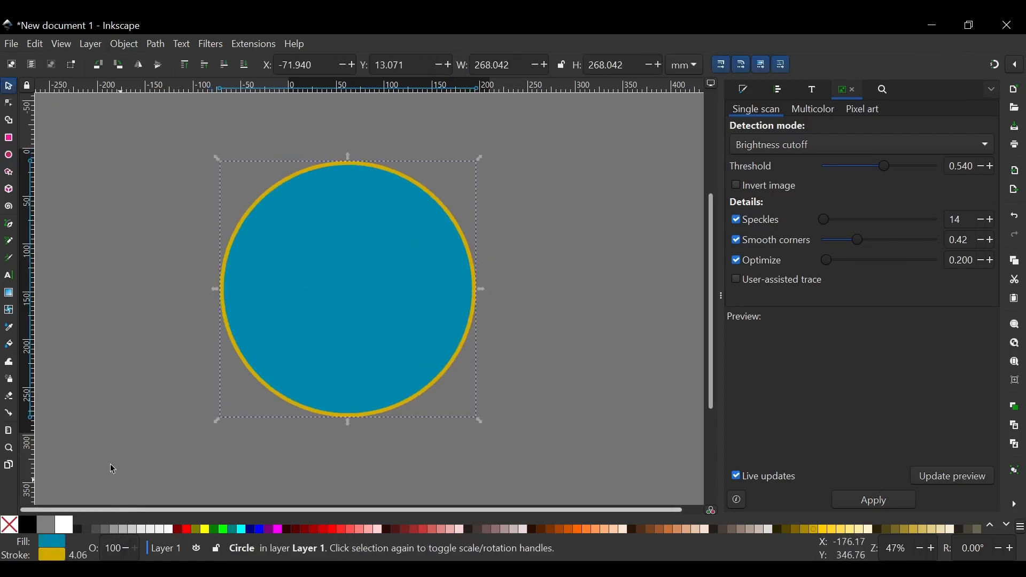
shift+click(14, 531)
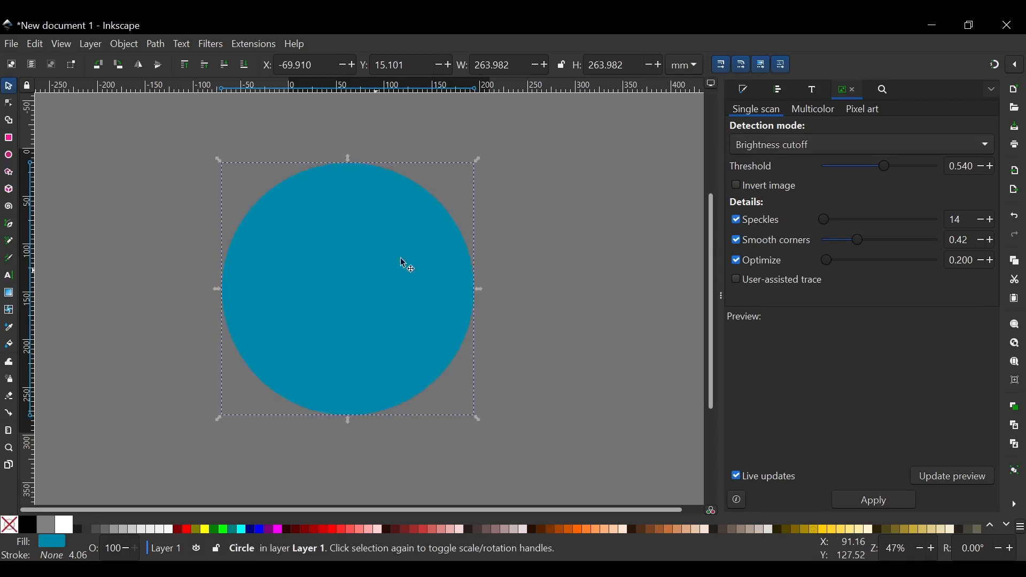
Step: Duplicate the teal circle, fill the copy with navy blue and scale it down around its centre to about 186 mm
click(426, 272)
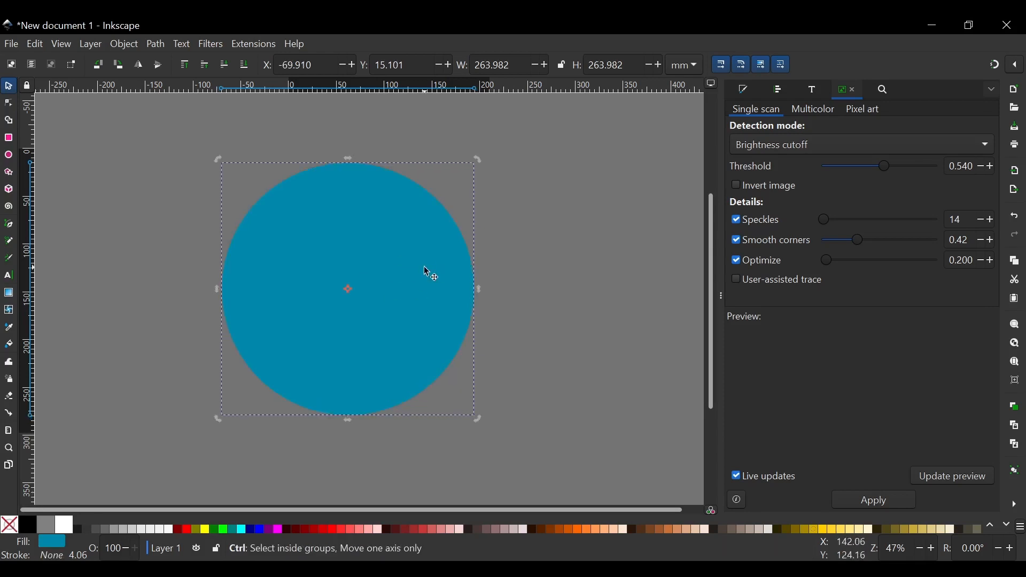
click(426, 271)
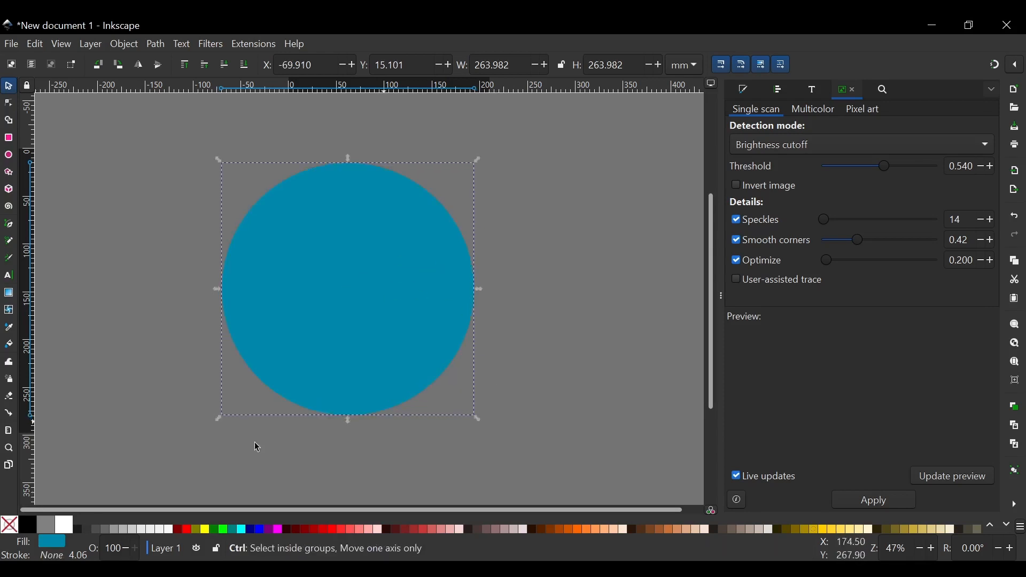
click(256, 531)
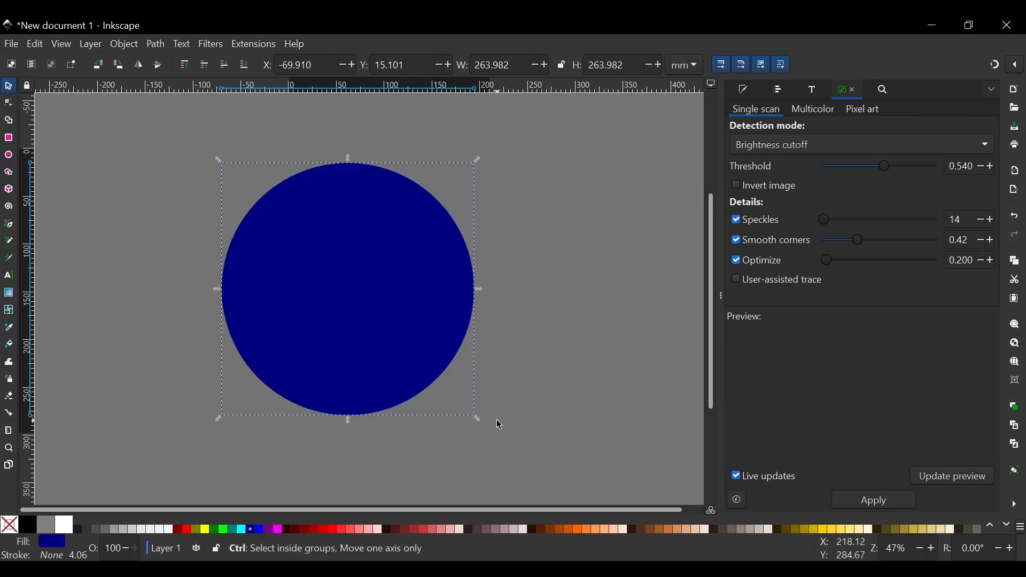
drag(478, 419, 441, 396)
click(532, 270)
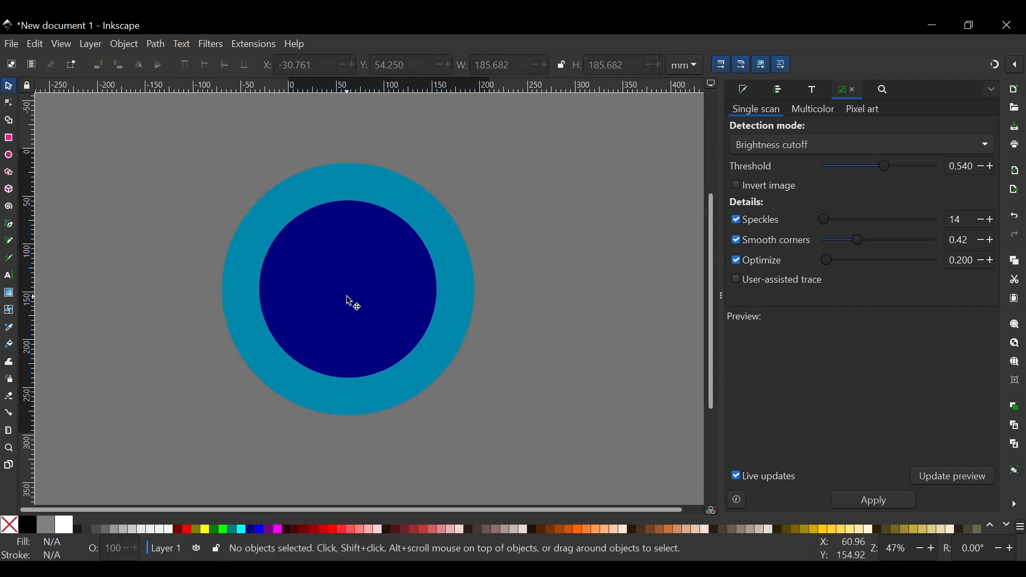
Step: Enlarge the navy inner circle slightly around its centre to about 189 mm in diameter
scroll(459, 279, up, 3)
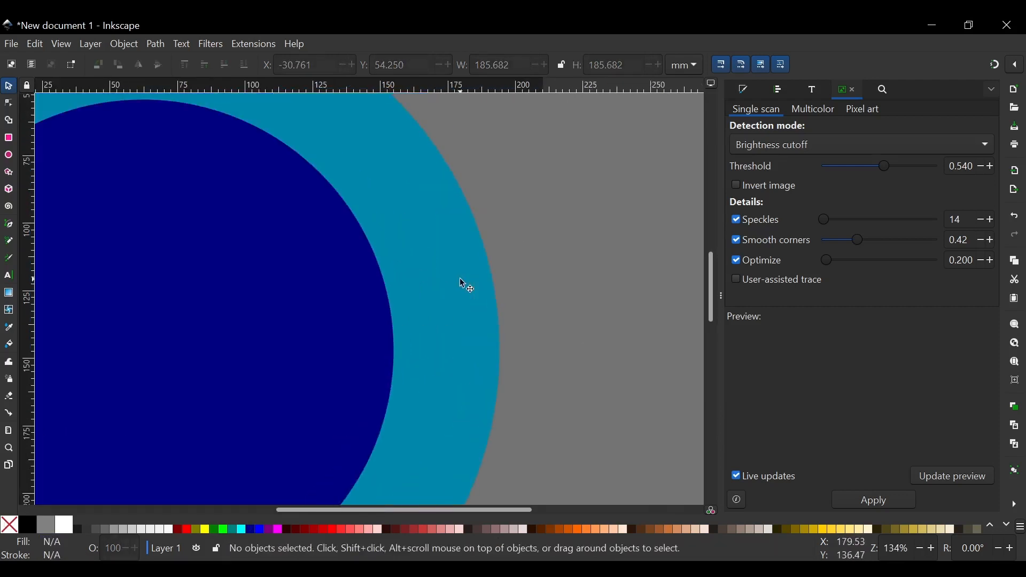
scroll(348, 266, left, 8)
scroll(358, 288, up, 7)
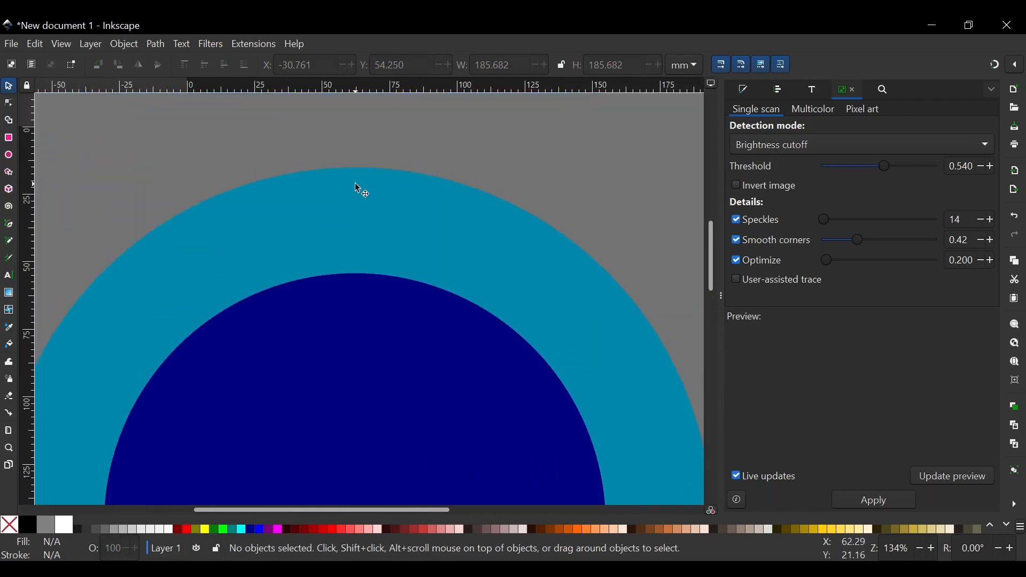
scroll(337, 254, down, 6)
scroll(414, 223, down, 2)
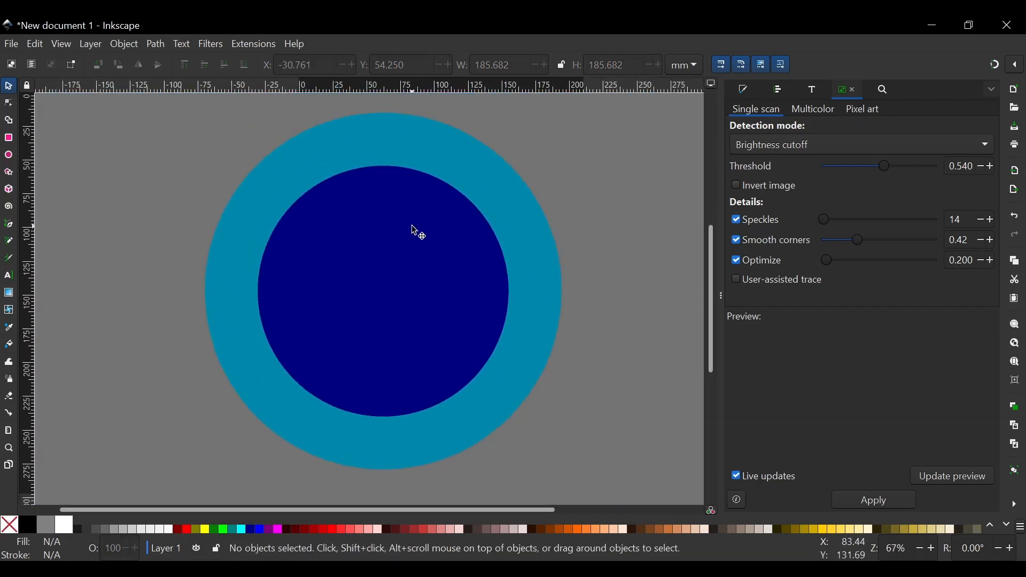
click(409, 291)
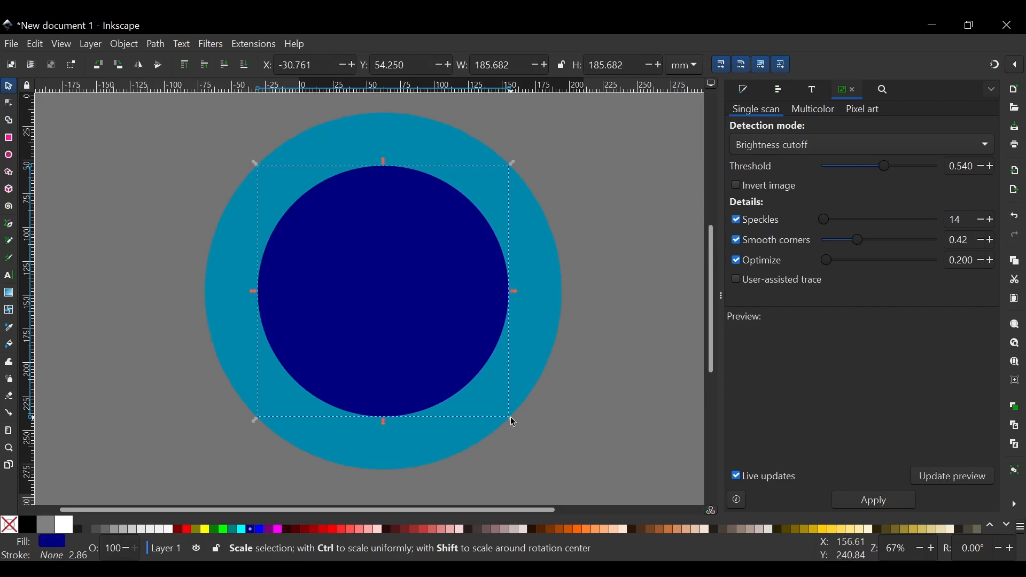
drag(513, 423, 517, 427)
click(580, 365)
Step: Add the text "HERITAGE" on the empty canvas above the circles
scroll(494, 267, right, 4)
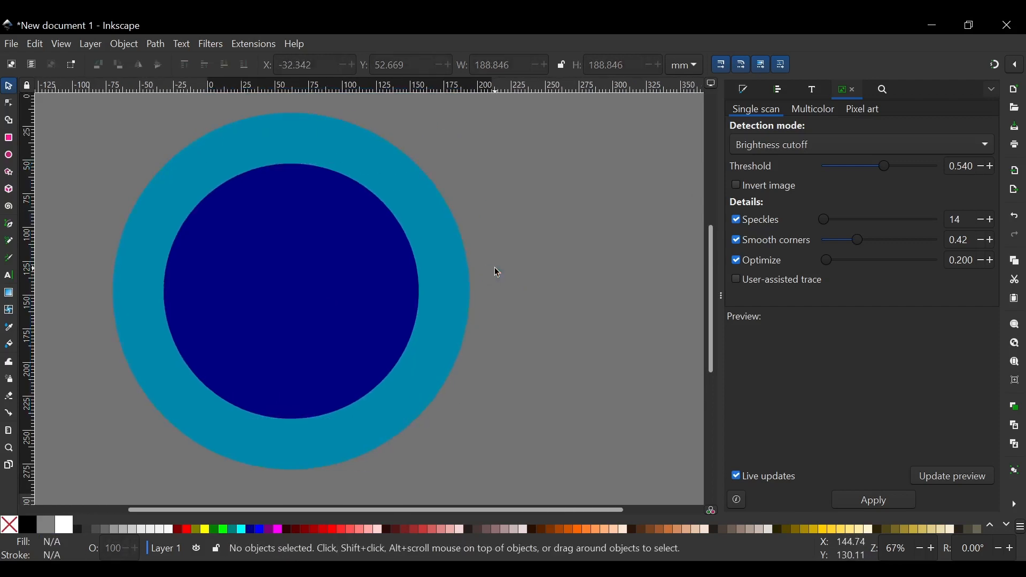
scroll(337, 227, up, 2)
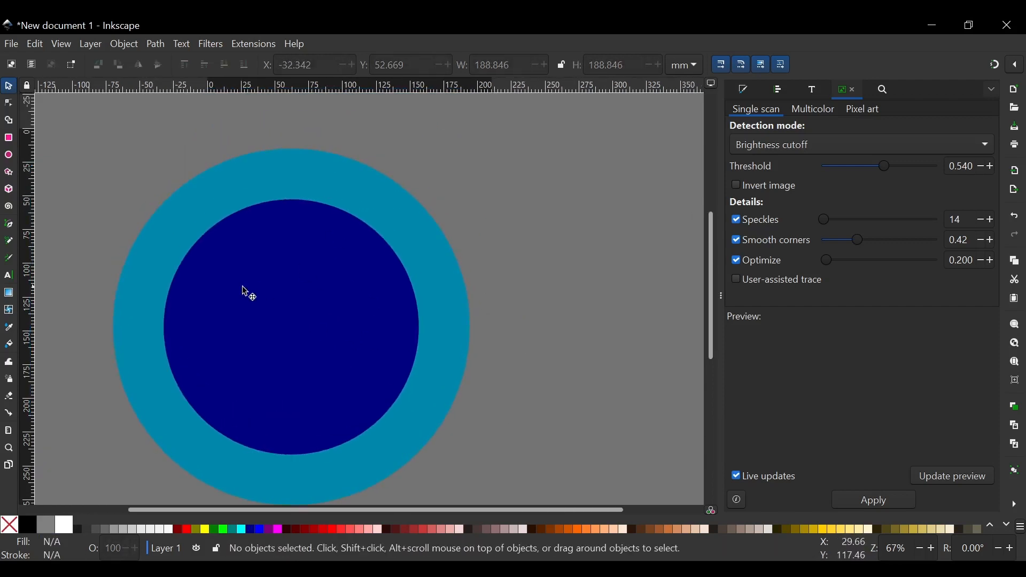
scroll(243, 291, down, 4)
scroll(277, 176, up, 5)
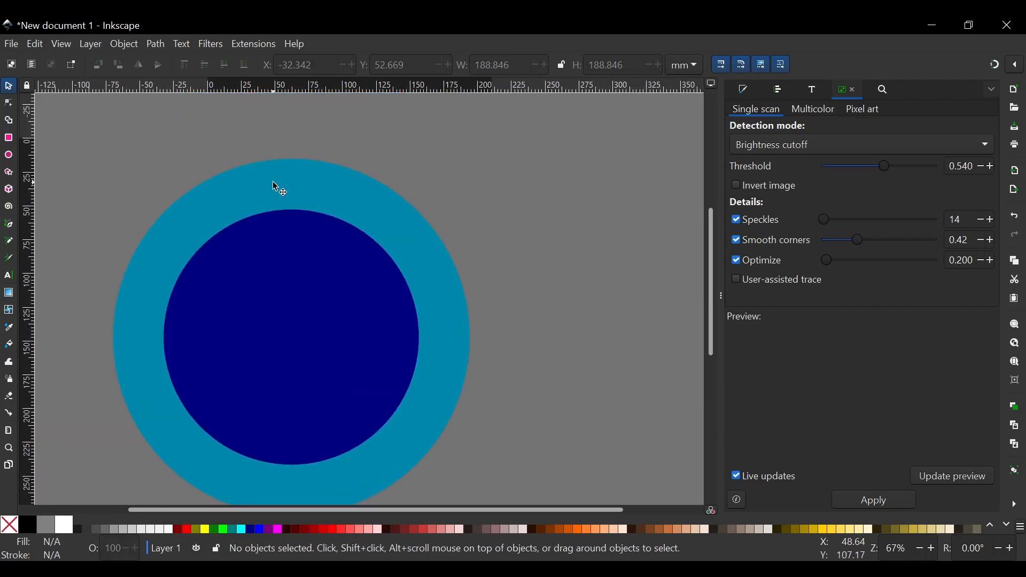
scroll(283, 193, up, 4)
click(9, 276)
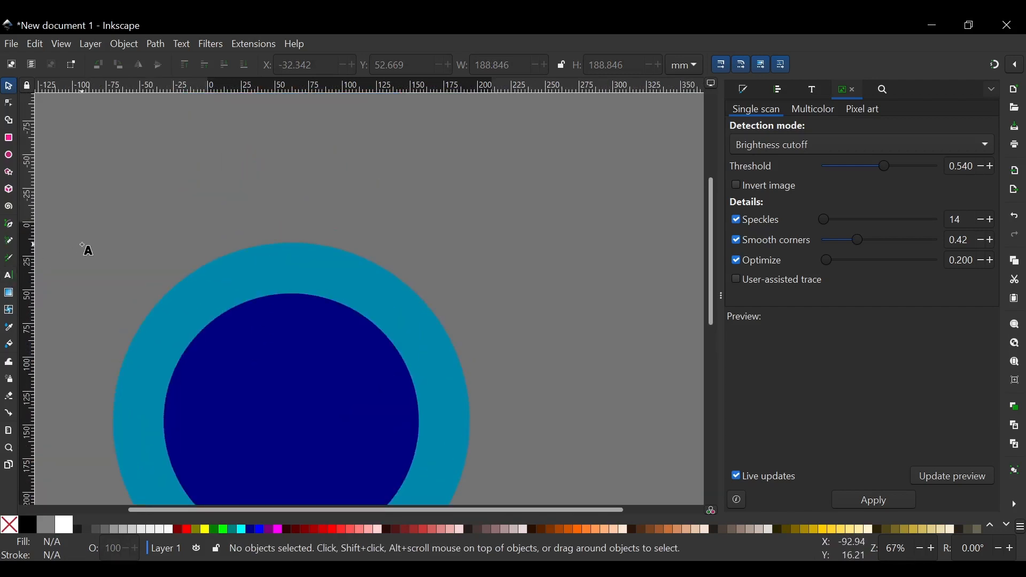
click(319, 205)
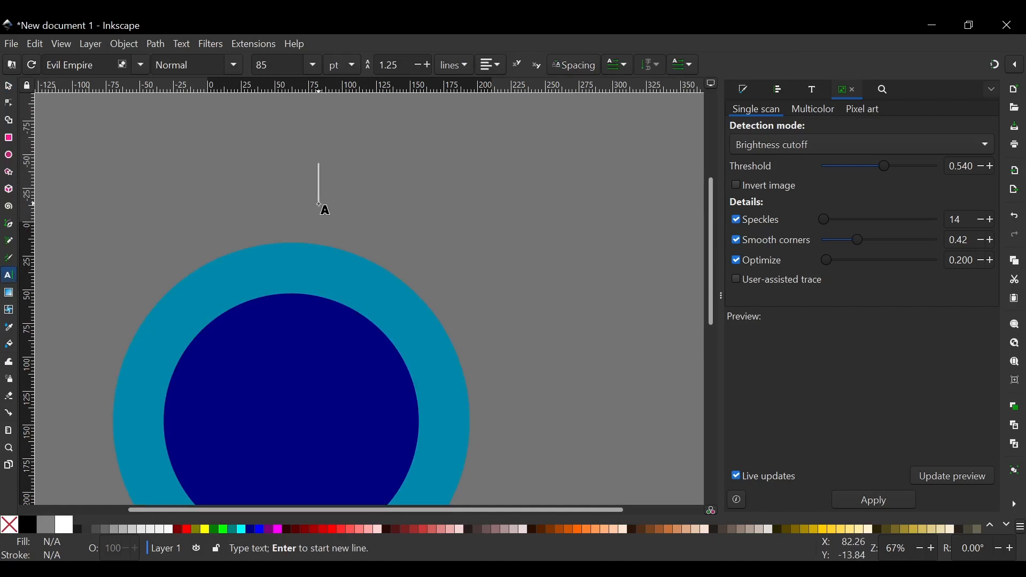
text(HE)
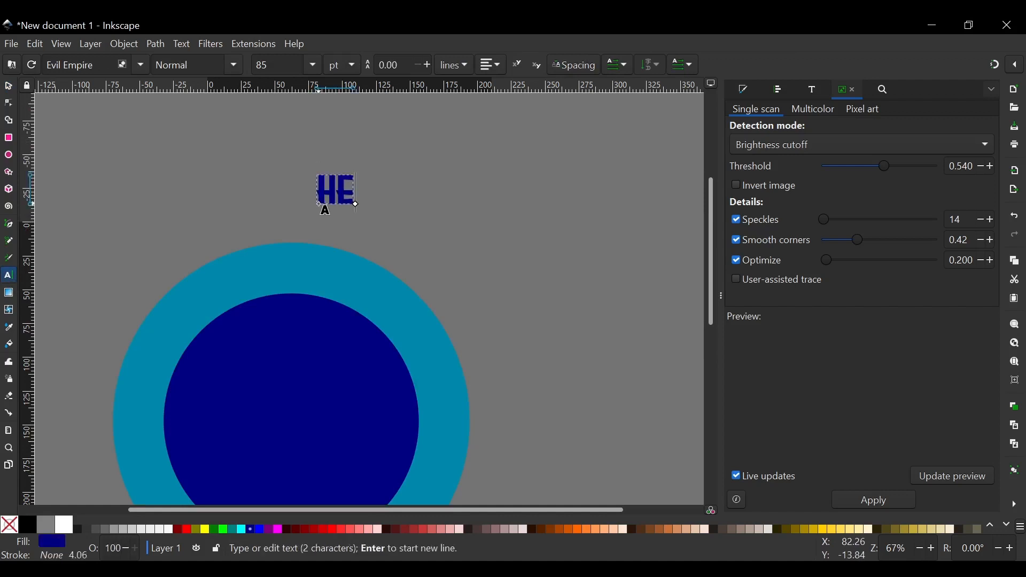
text(RITAGE)
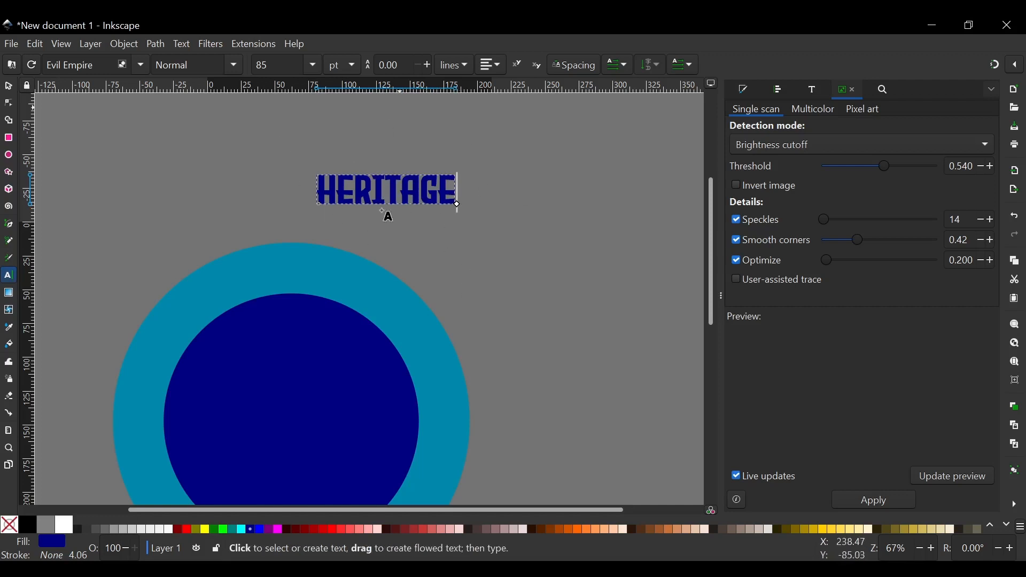
Step: Add a separate text object "MOTORS" below and to the right of "HERITAGE"
click(462, 266)
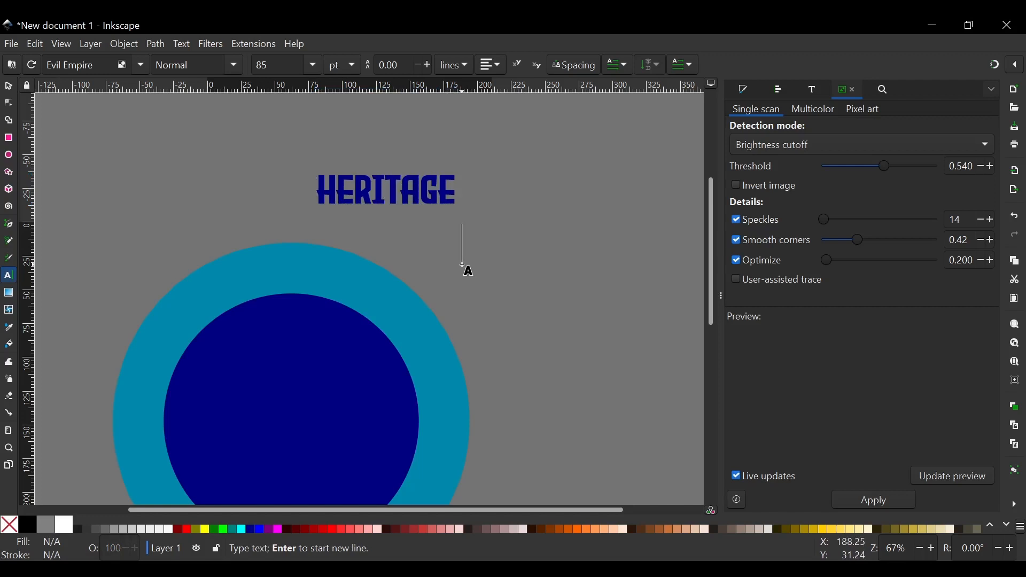
text(MO)
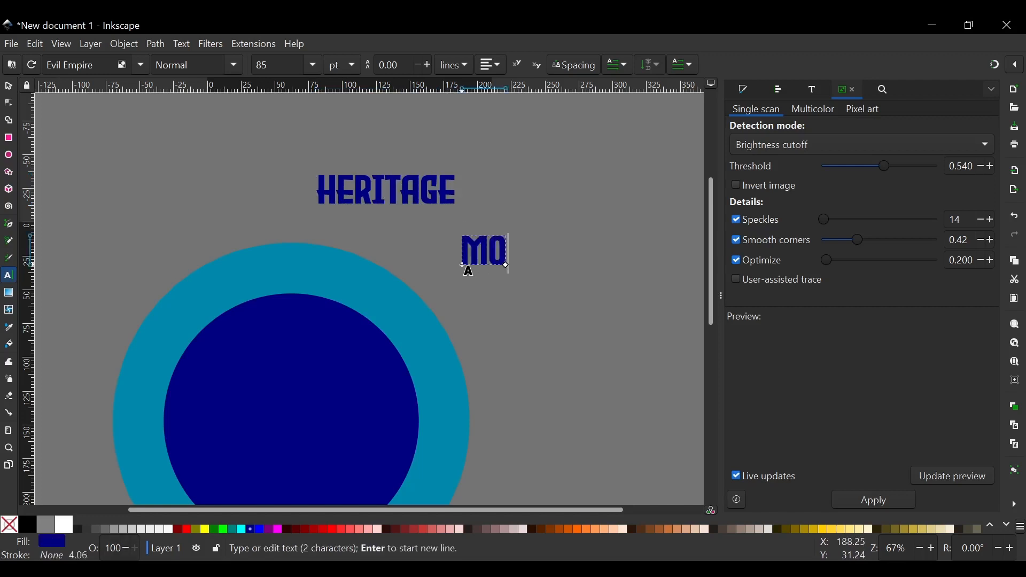
text(TORS)
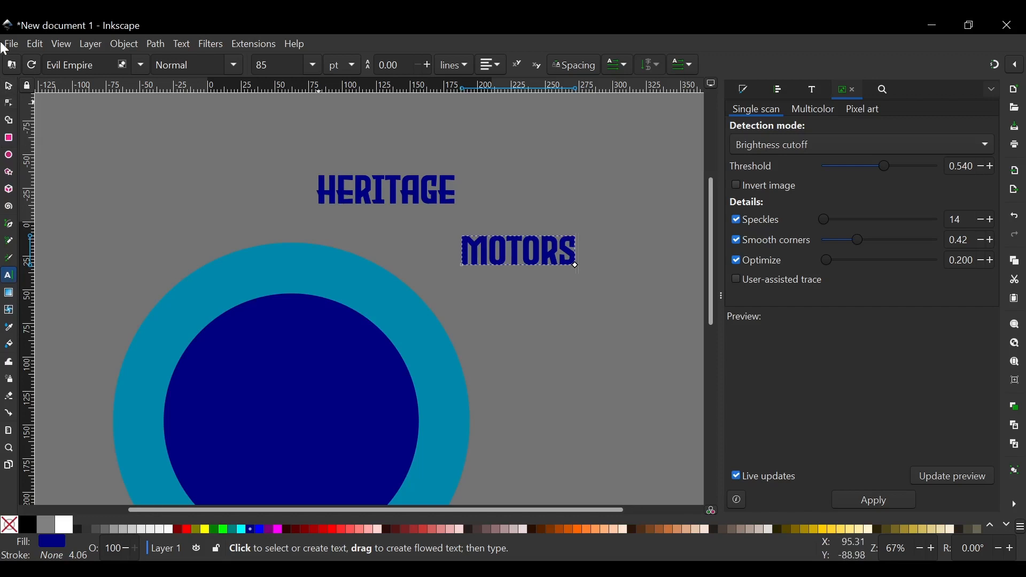
Step: Move the "HERITAGE" text directly above the "MOTORS" text
click(9, 86)
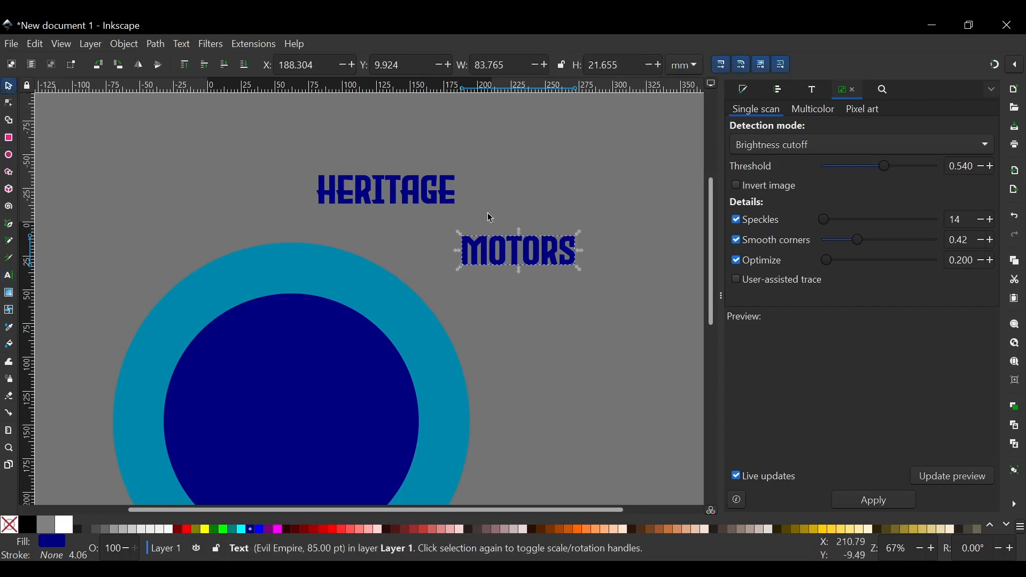
drag(530, 209, 550, 208)
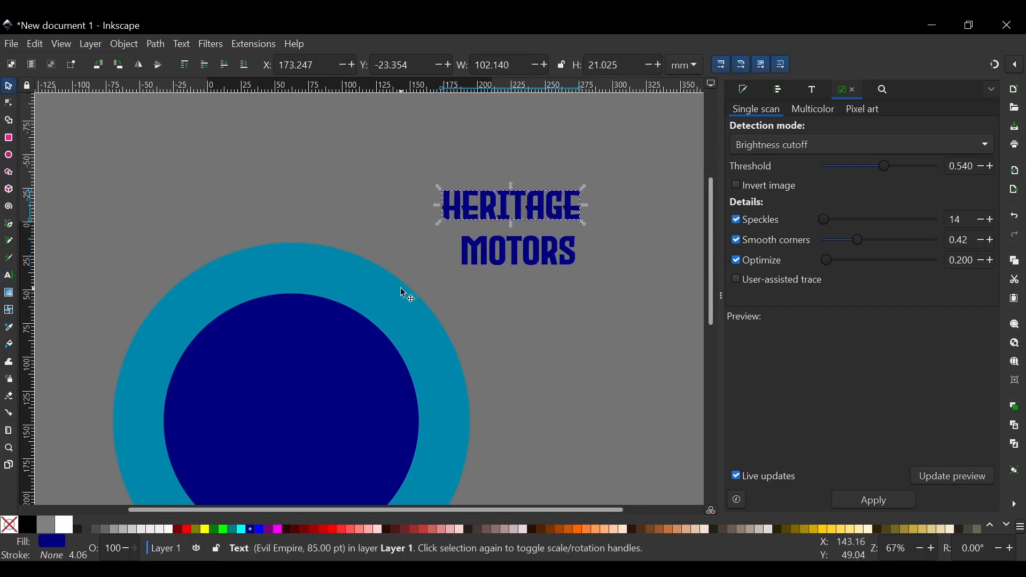
scroll(402, 289, down, 5)
scroll(514, 204, up, 4)
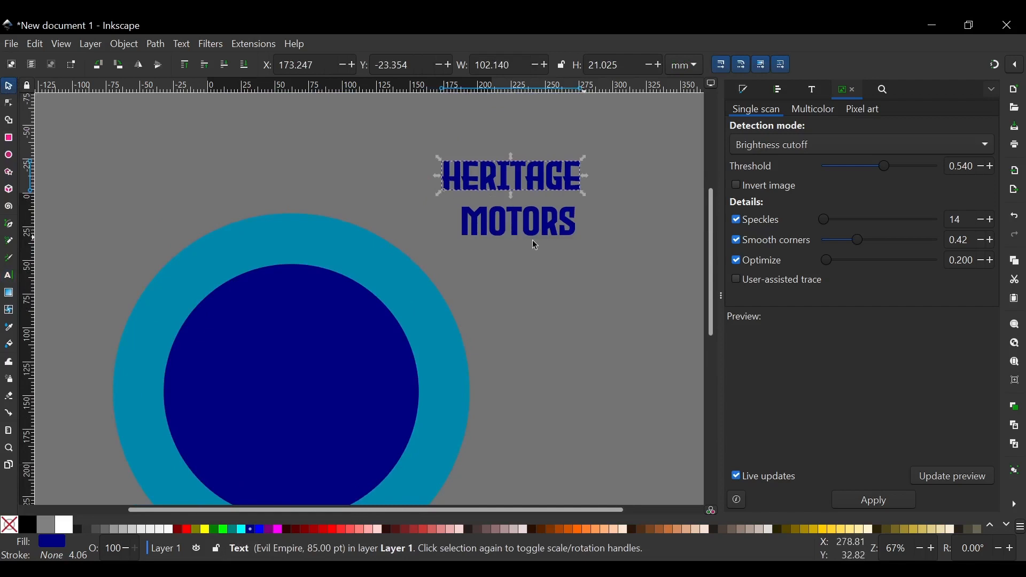
Step: Duplicate the navy inner circle and place the copy on the empty canvas to the right of the teal circle
drag(488, 297, 417, 239)
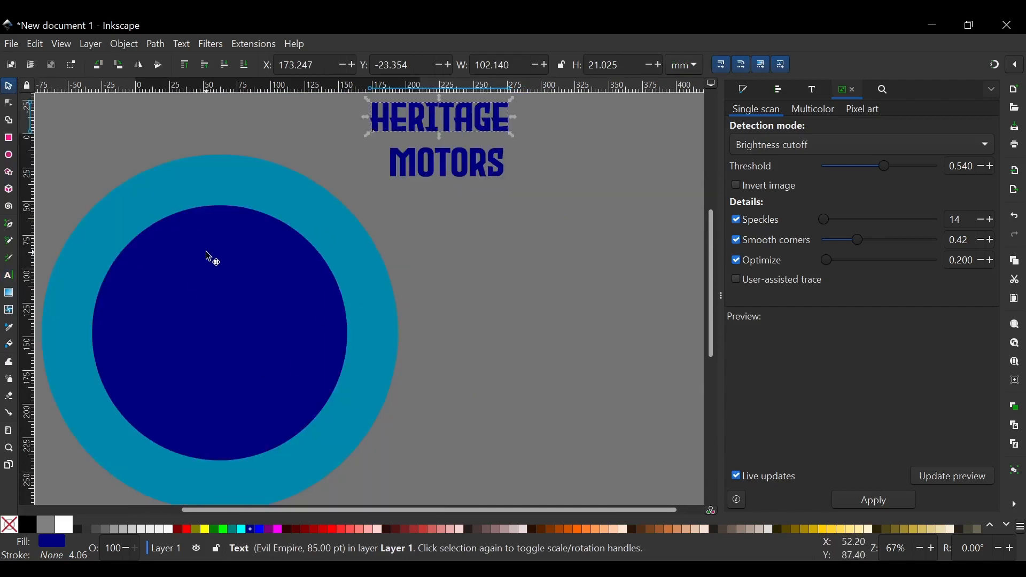
click(277, 310)
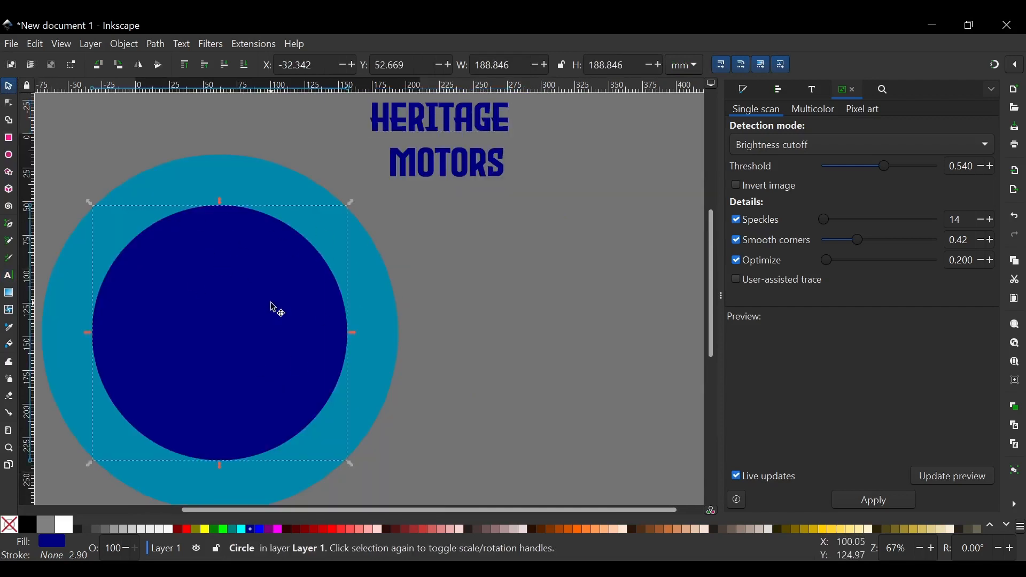
drag(276, 310, 648, 315)
scroll(371, 282, right, 4)
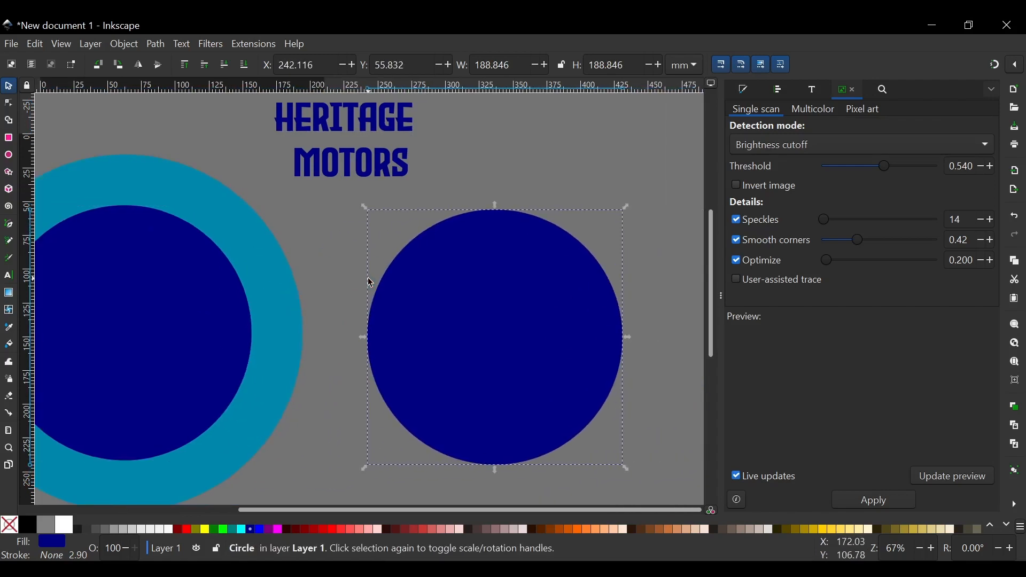
Step: Raise the large teal circle to the top of the stacking order
click(198, 205)
key(Home)
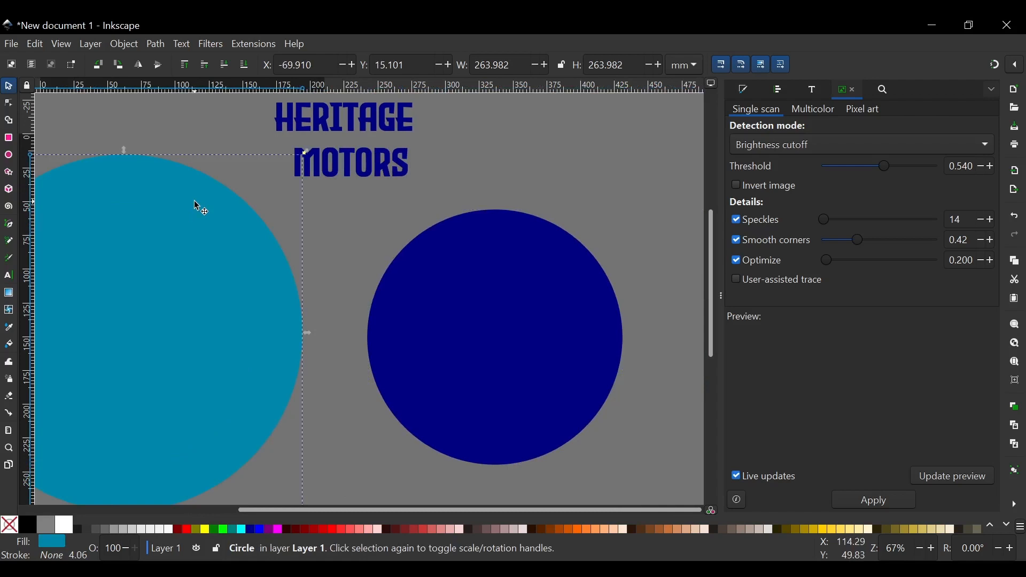
scroll(281, 208, down, 2)
scroll(142, 255, right, 2)
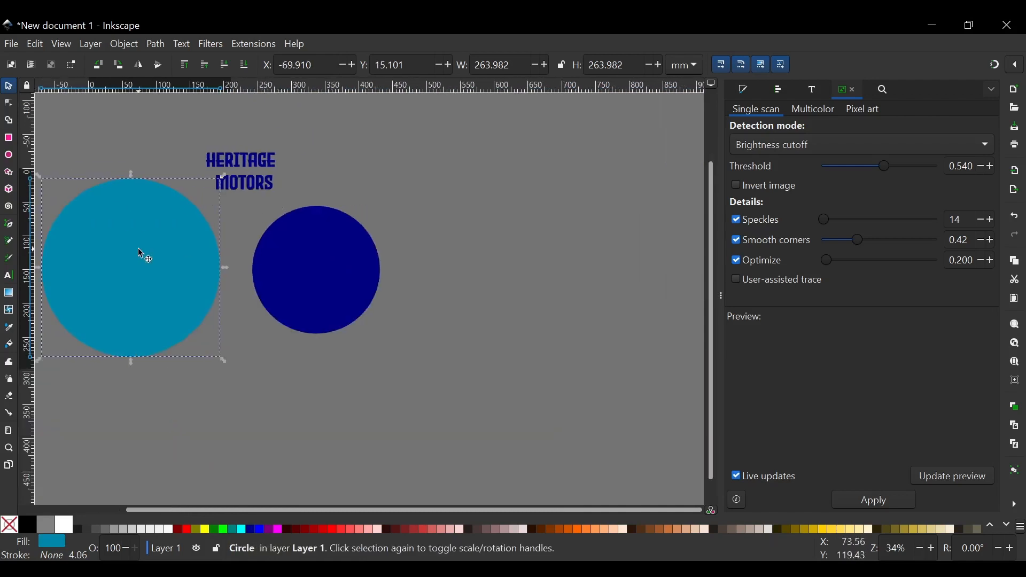
Step: Move the topmost large teal circle to the empty canvas to the right of the separate navy circle
drag(141, 256, 599, 238)
scroll(378, 268, up, 1)
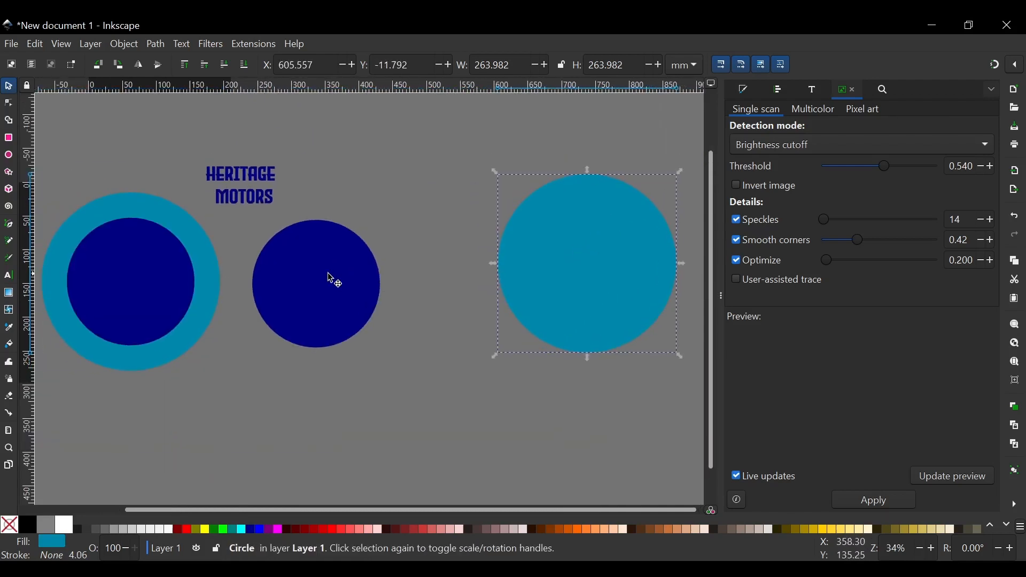
Step: Move "MOTORS" up and to the right, out of the way, and place "HERITAGE" centred above the separate navy circle
ctrl+scroll(327, 273, up, 2)
scroll(327, 273, left, 5)
scroll(325, 274, up, 1)
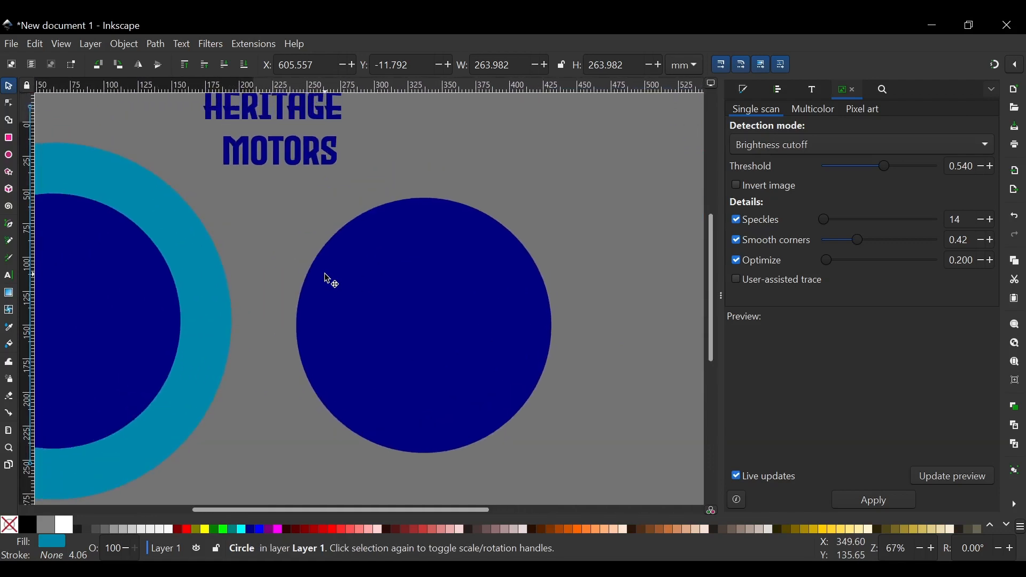
scroll(355, 266, up, 2)
scroll(354, 261, right, 1)
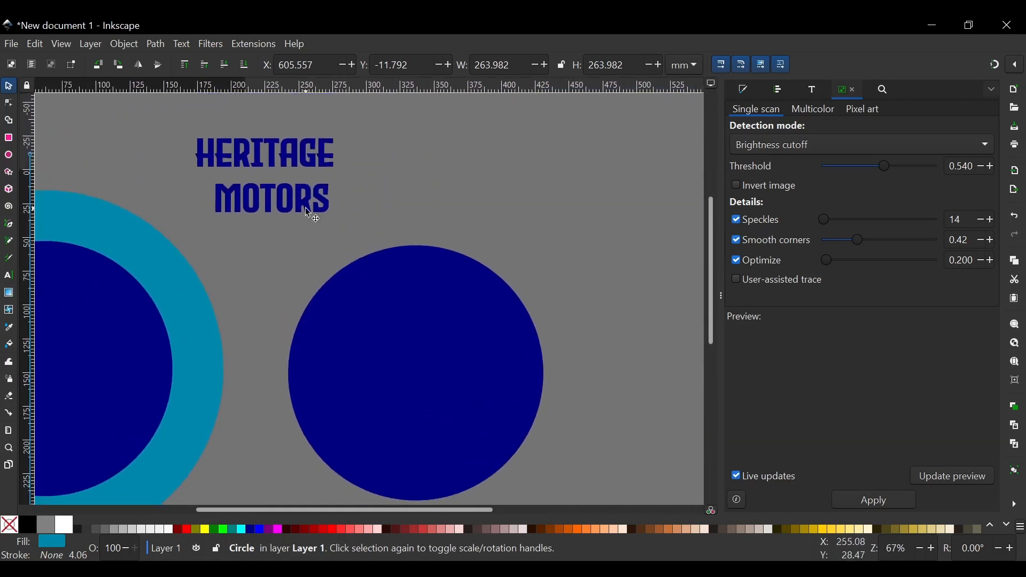
drag(306, 190, 636, 113)
scroll(541, 180, right, 1)
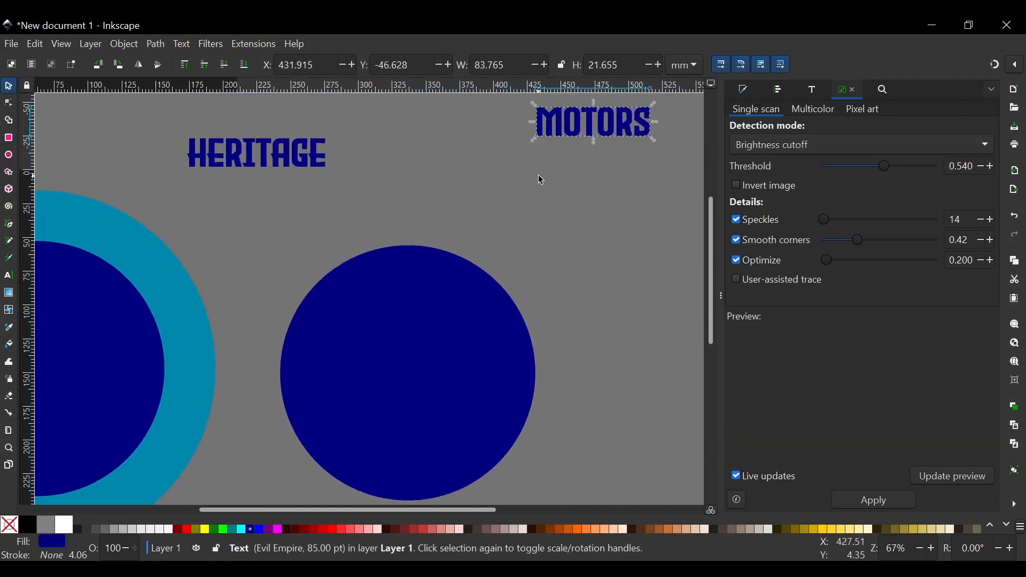
scroll(542, 180, down, 1)
drag(285, 129, 439, 152)
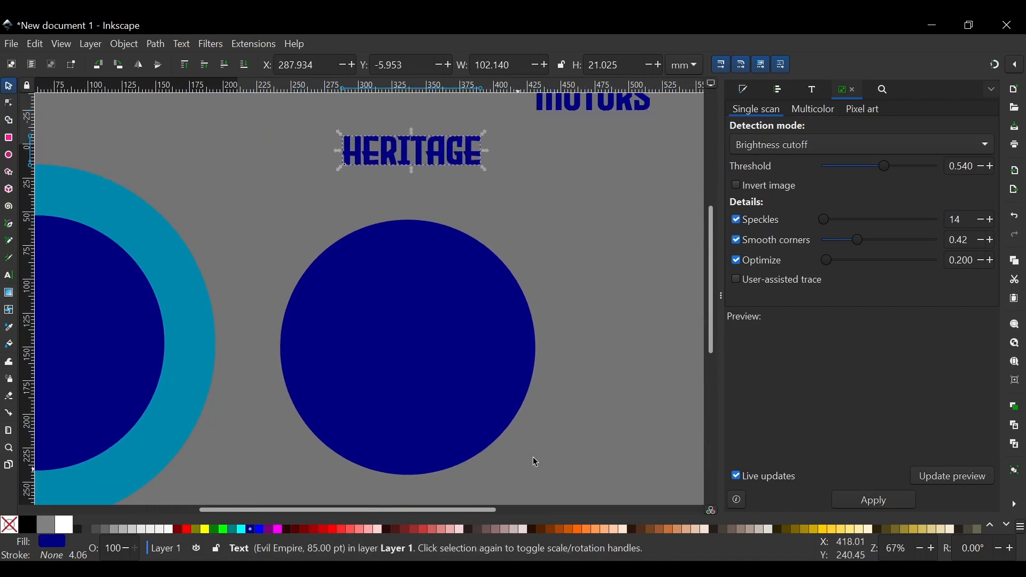
Step: Convert the separate navy circle below "HERITAGE" from a circle object to a path
click(366, 295)
click(157, 44)
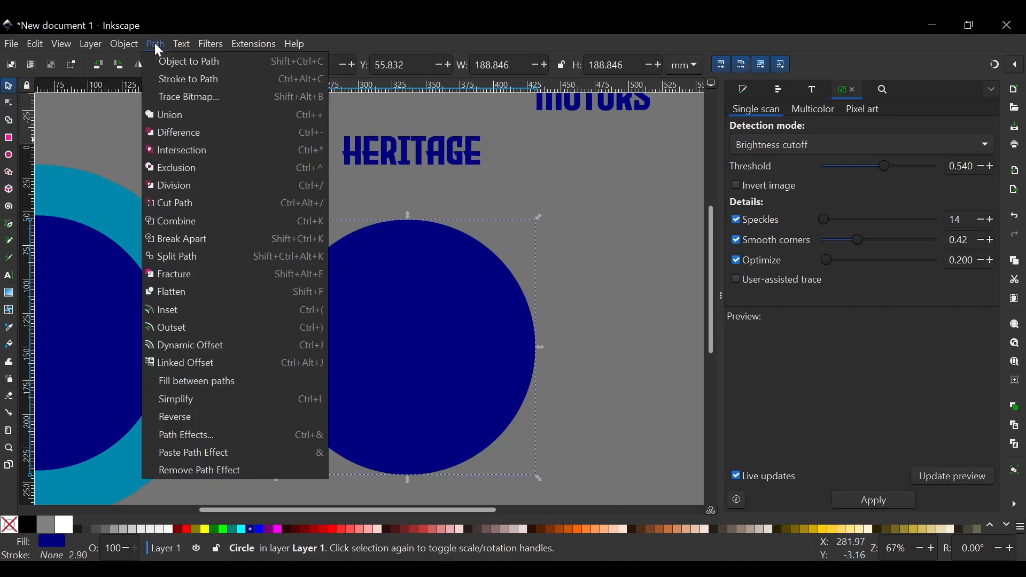
click(187, 59)
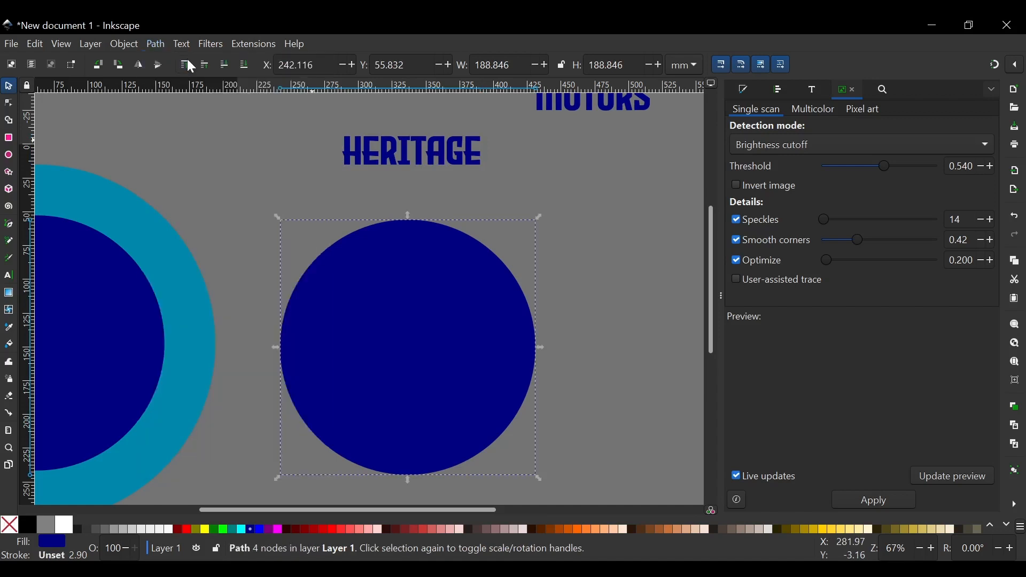
Step: Put the "HERITAGE" text on the path of the separate navy circle
click(463, 142)
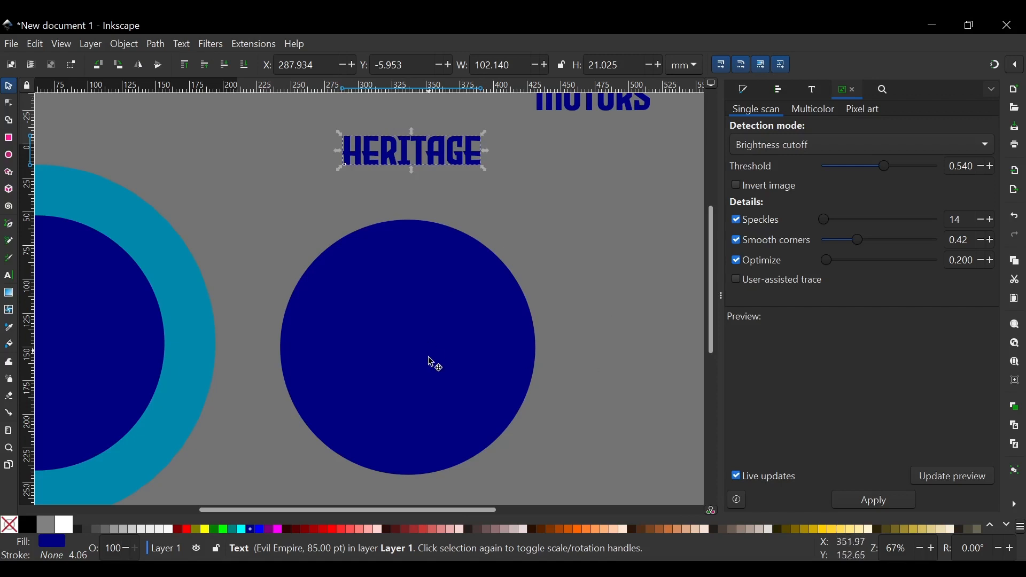
key(shift)
shift+click(431, 298)
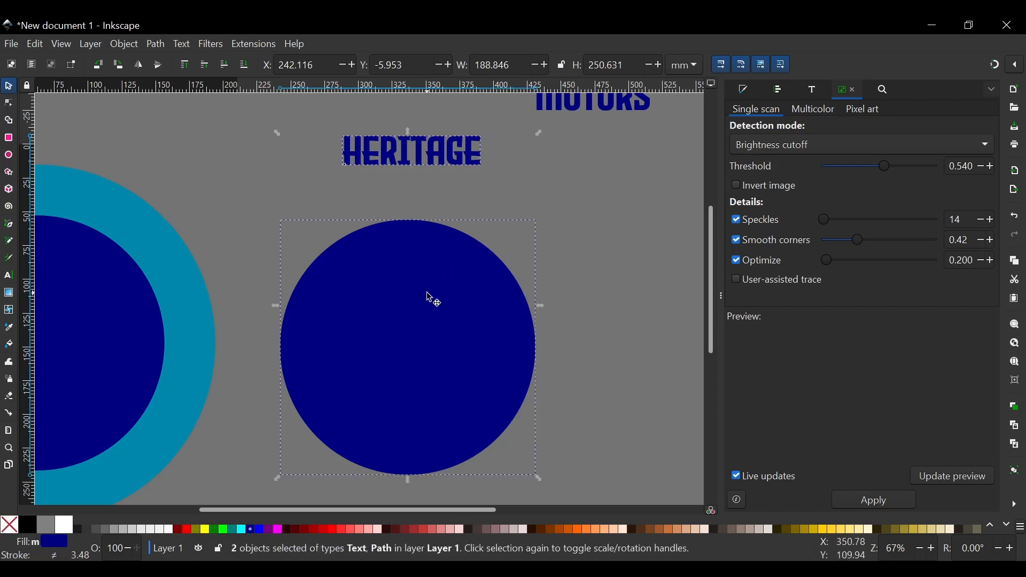
click(179, 44)
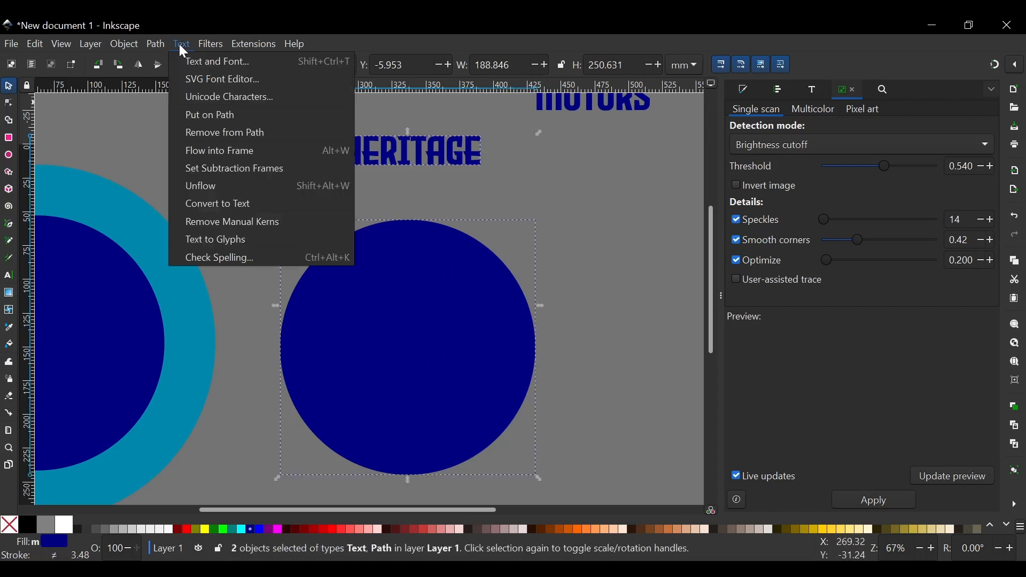
click(214, 114)
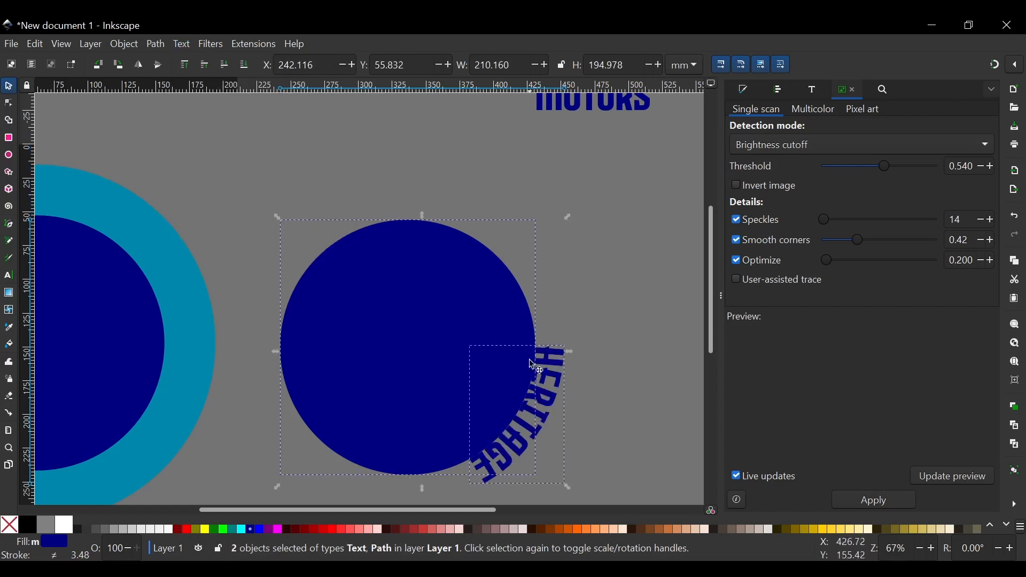
Step: Rotate the navy circle and its curved text together until "HERITAGE" arches over the top of the circle
click(328, 305)
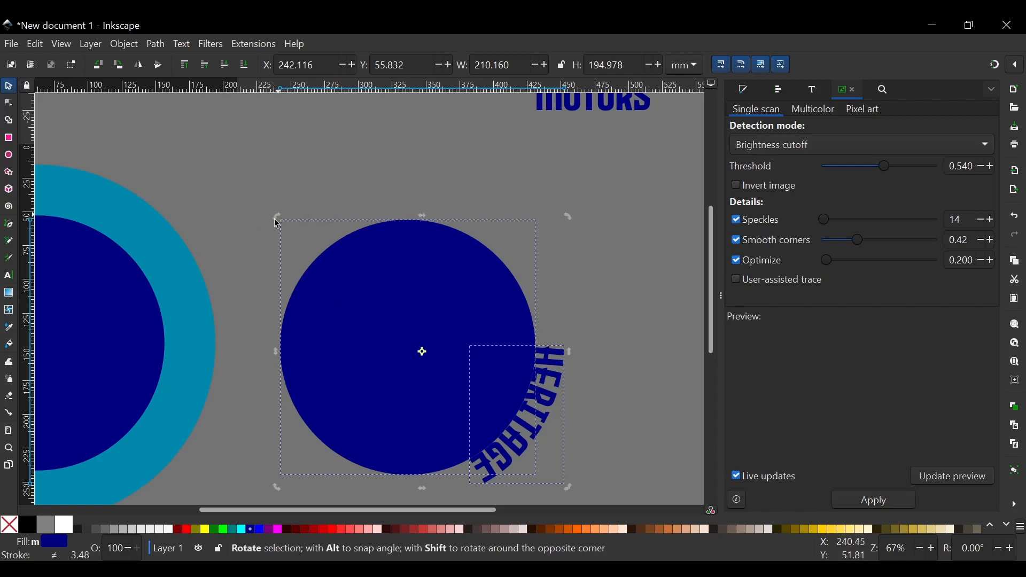
drag(276, 223, 409, 422)
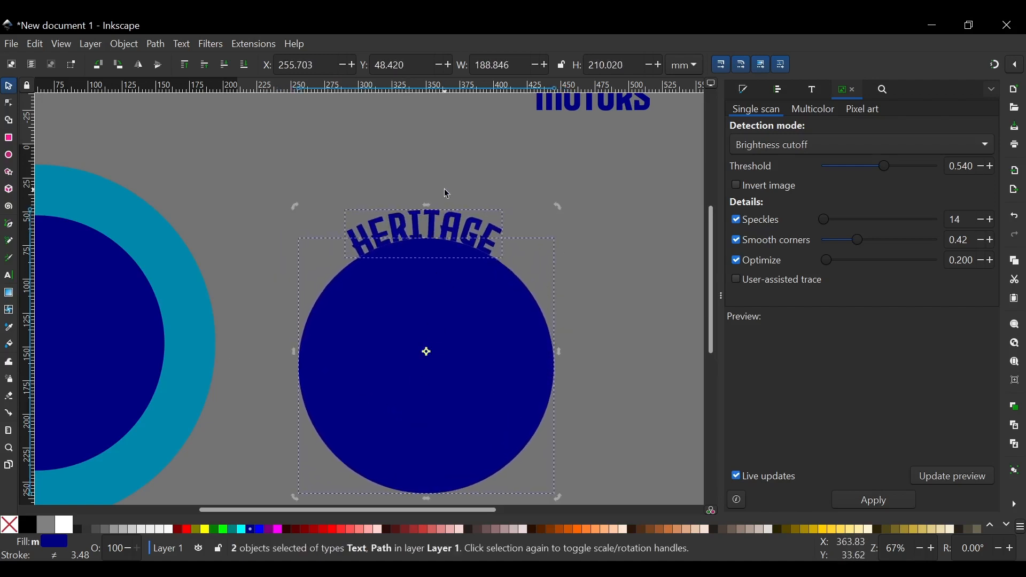
click(447, 193)
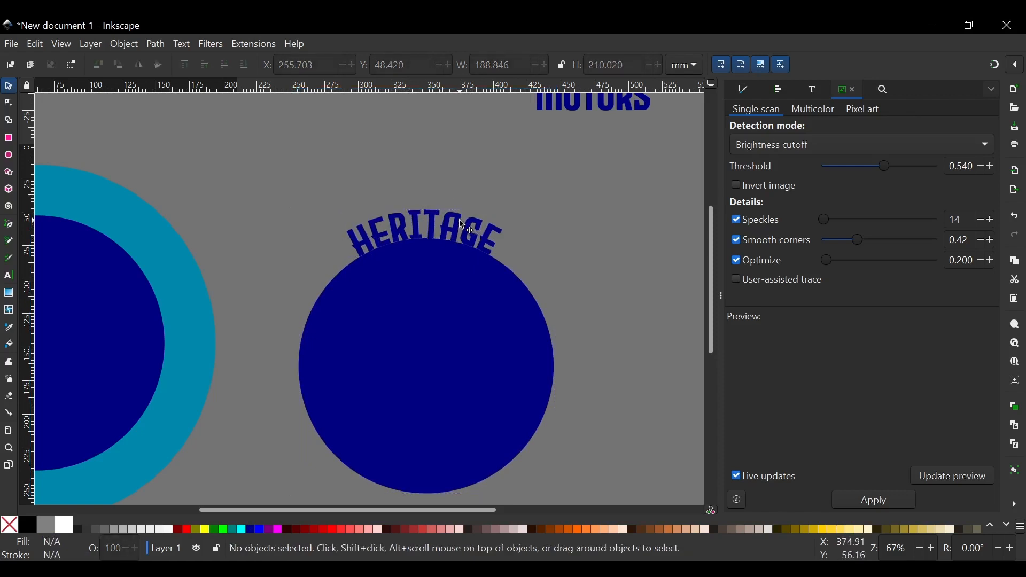
Step: Move the navy path circle with its curved "HERITAGE" text onto the teal circle, covering the original navy inner circle
click(462, 224)
scroll(363, 160, left, 10)
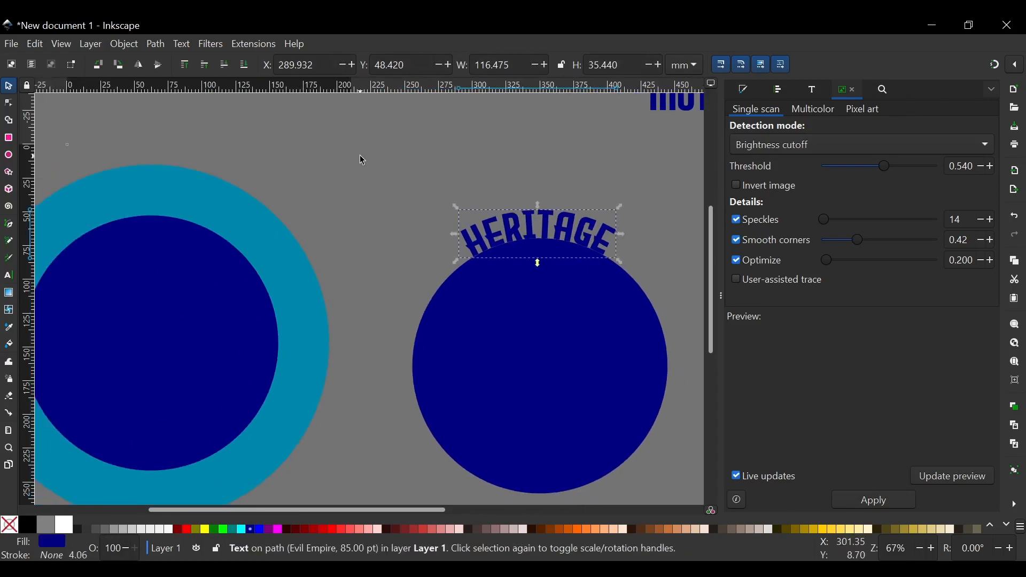
drag(612, 331, 218, 313)
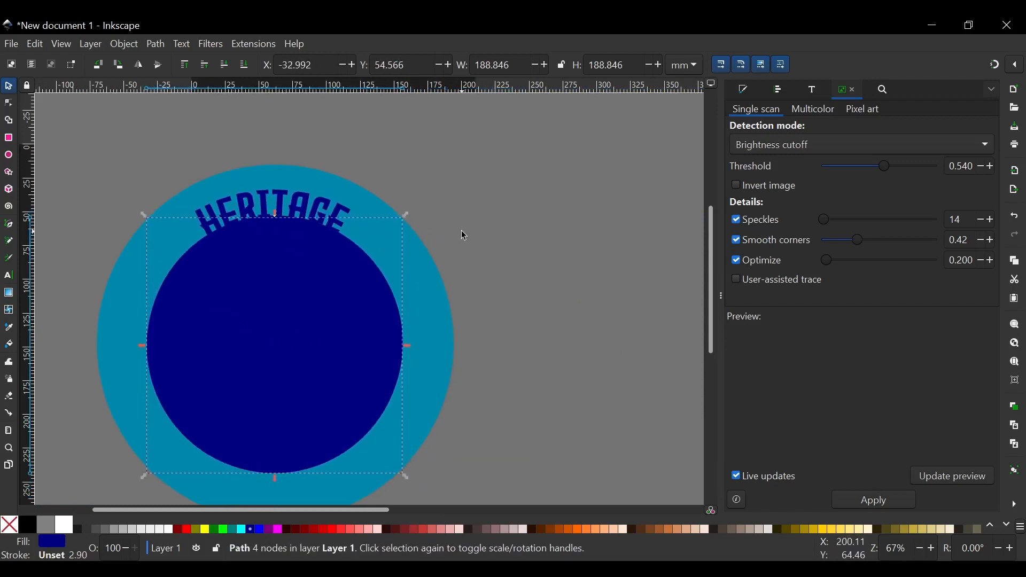
scroll(463, 236, left, 4)
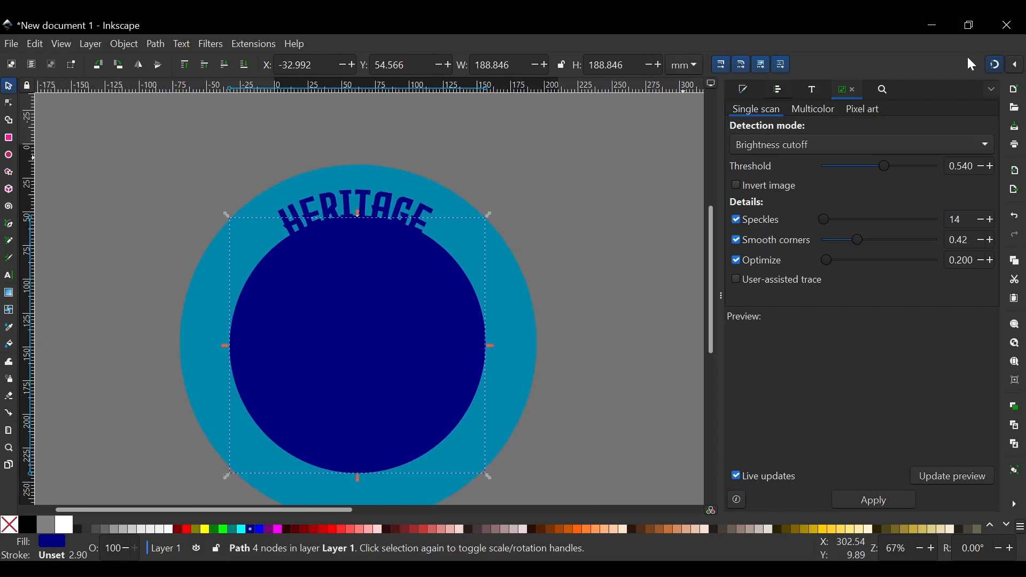
mouse_move(416, 385)
mouse_down()
mouse_move(416, 401)
mouse_move(423, 376)
mouse_up()
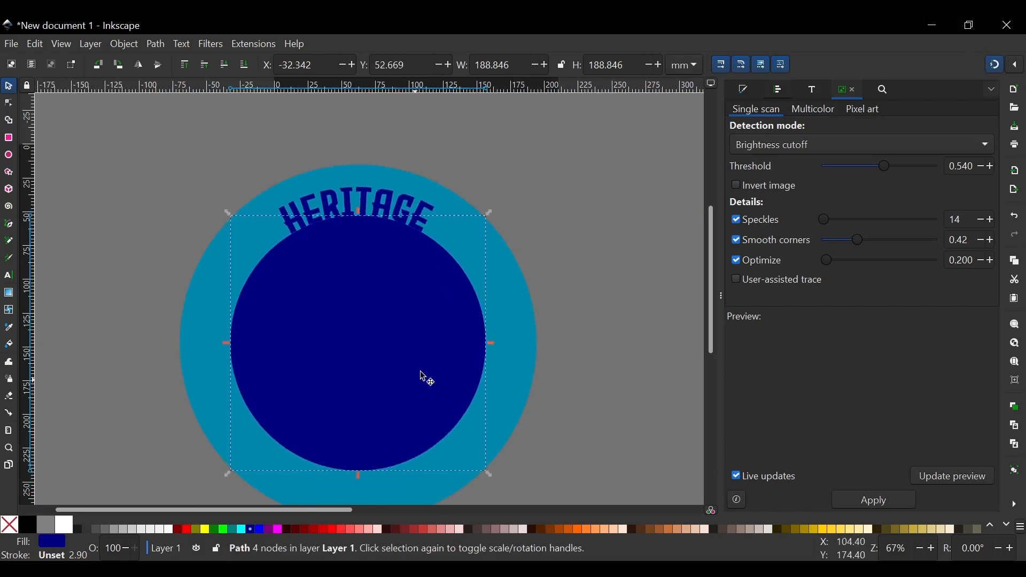
click(606, 212)
Step: Fill the navy circle carrying the "HERITAGE" text with bright green to set it apart from the lettering
scroll(355, 200, up, 2)
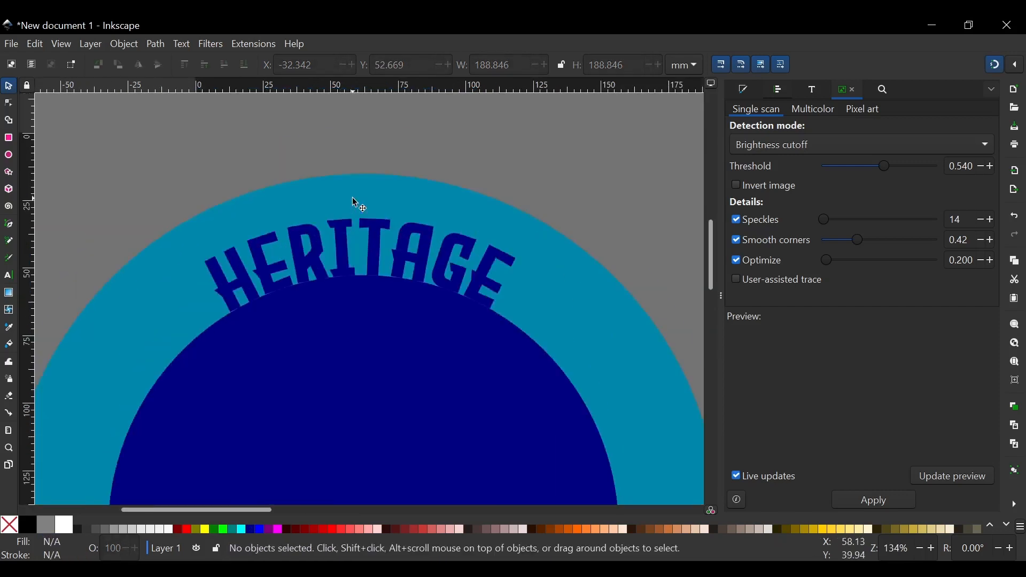
click(380, 231)
scroll(335, 211, down, 3)
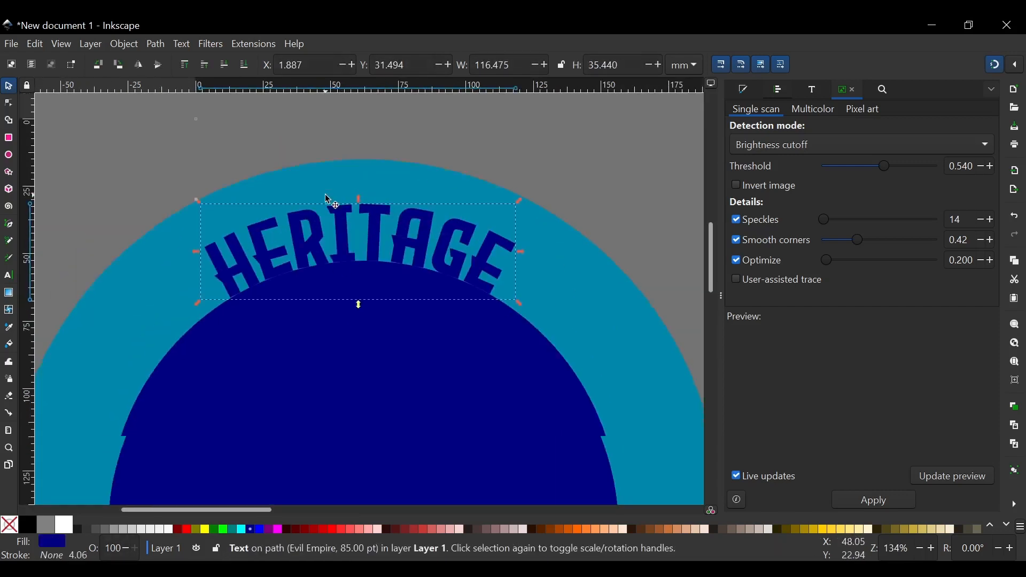
click(400, 316)
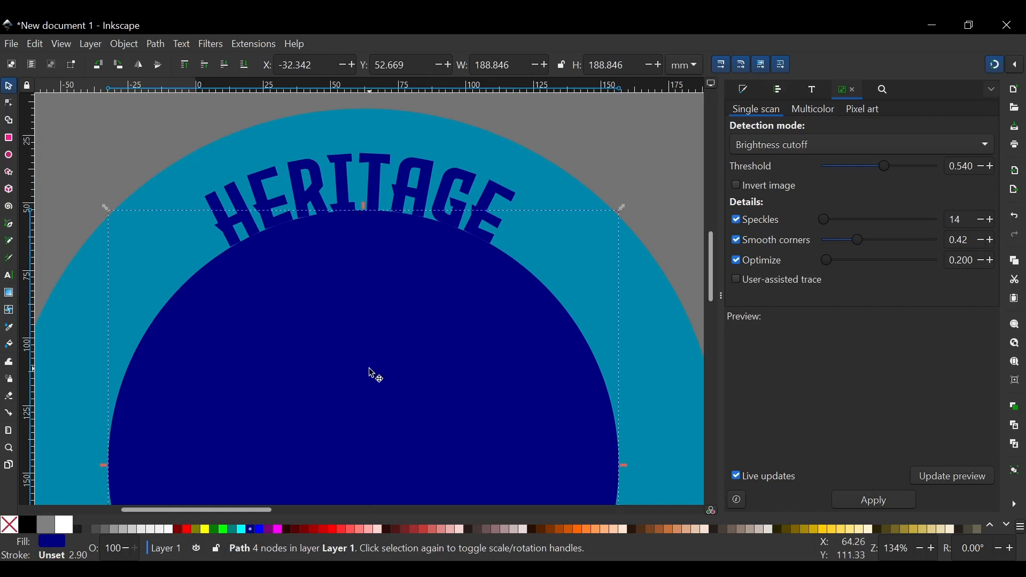
scroll(370, 320, down, 5)
scroll(369, 257, down, 2)
scroll(370, 257, up, 1)
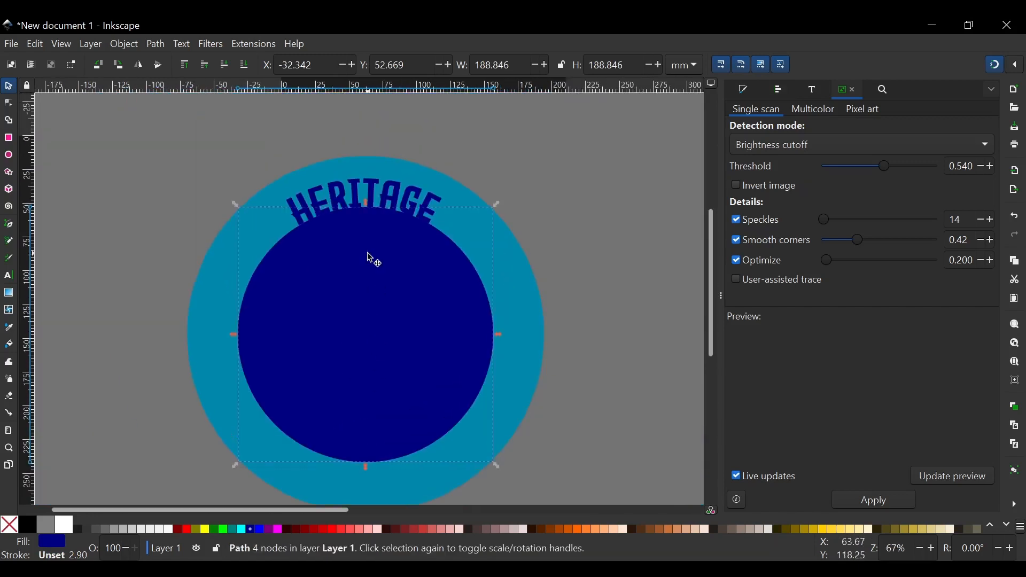
click(223, 530)
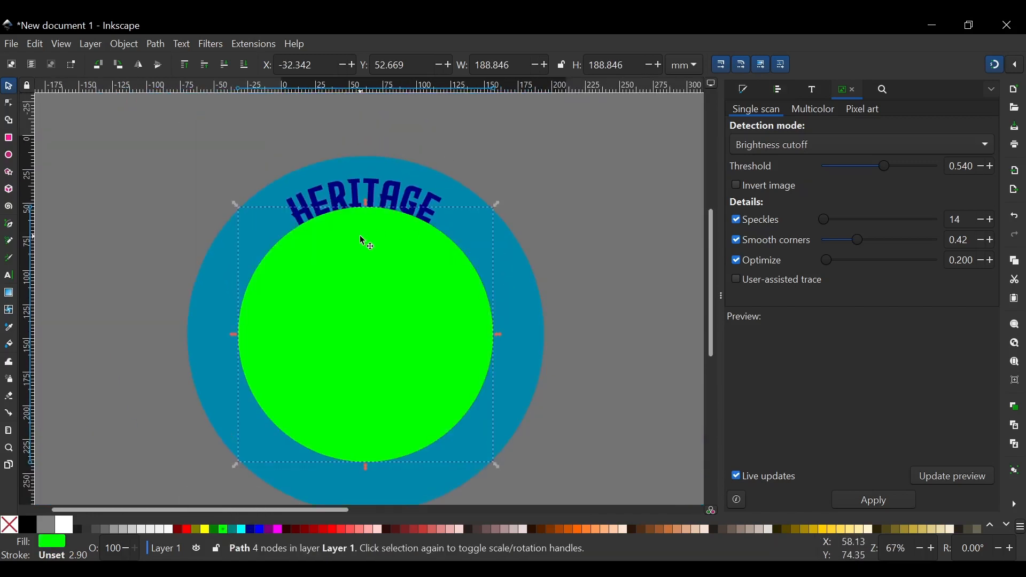
Step: Set the letter spacing of the curved "HERITAGE" text to 10 px
scroll(360, 235, up, 3)
scroll(374, 219, up, 3)
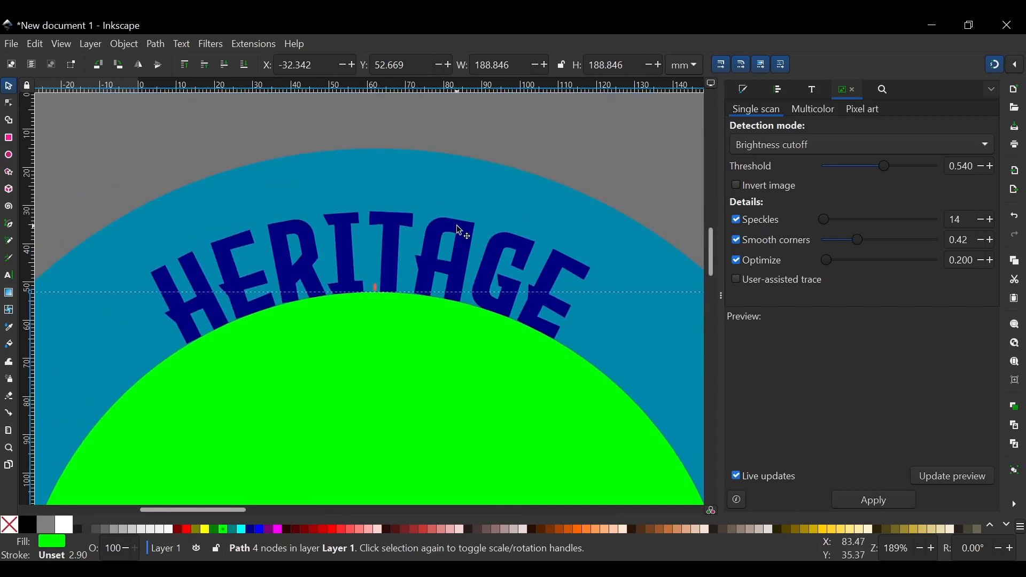
click(456, 276)
scroll(419, 337, down, 3)
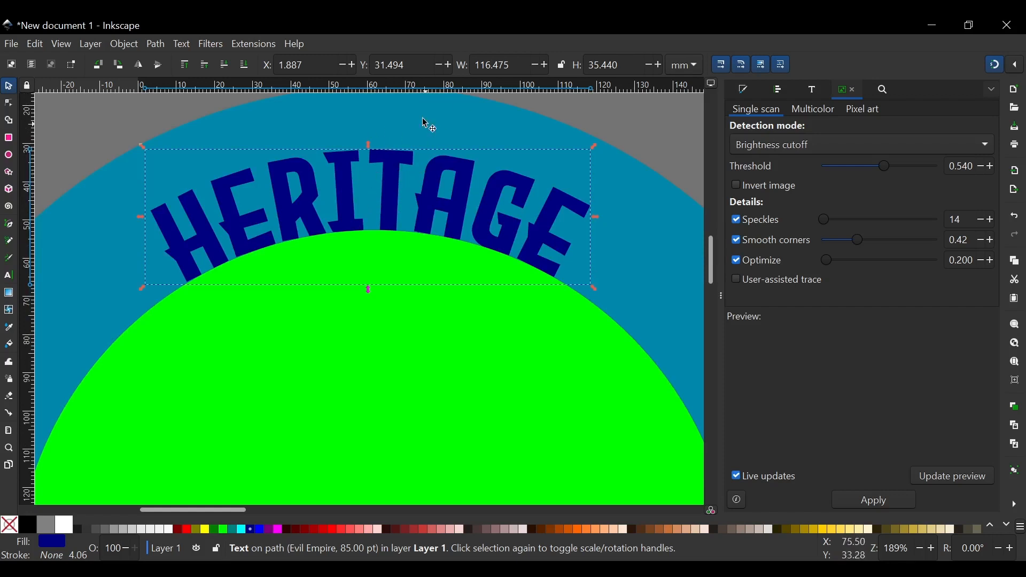
key(t)
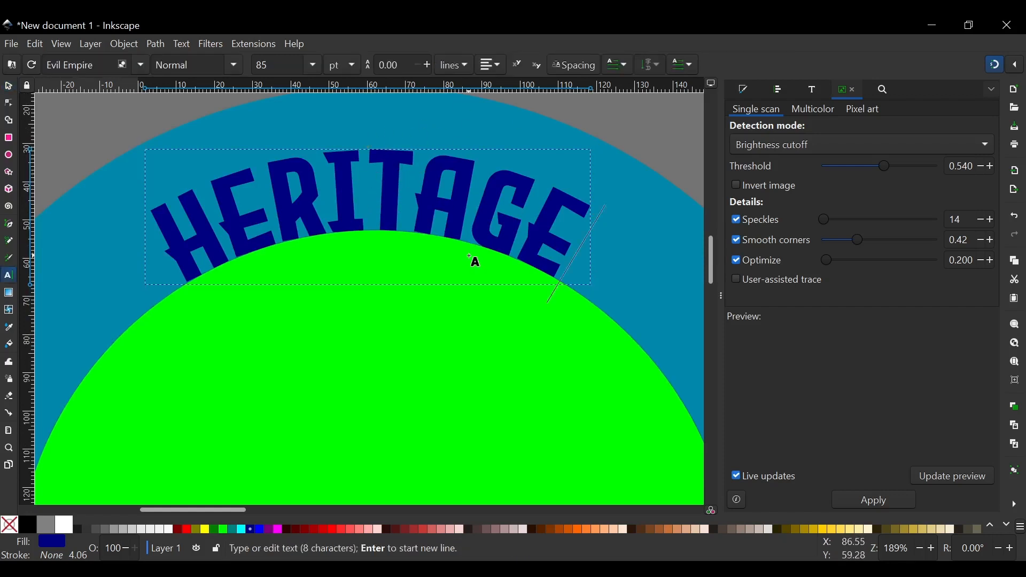
click(575, 66)
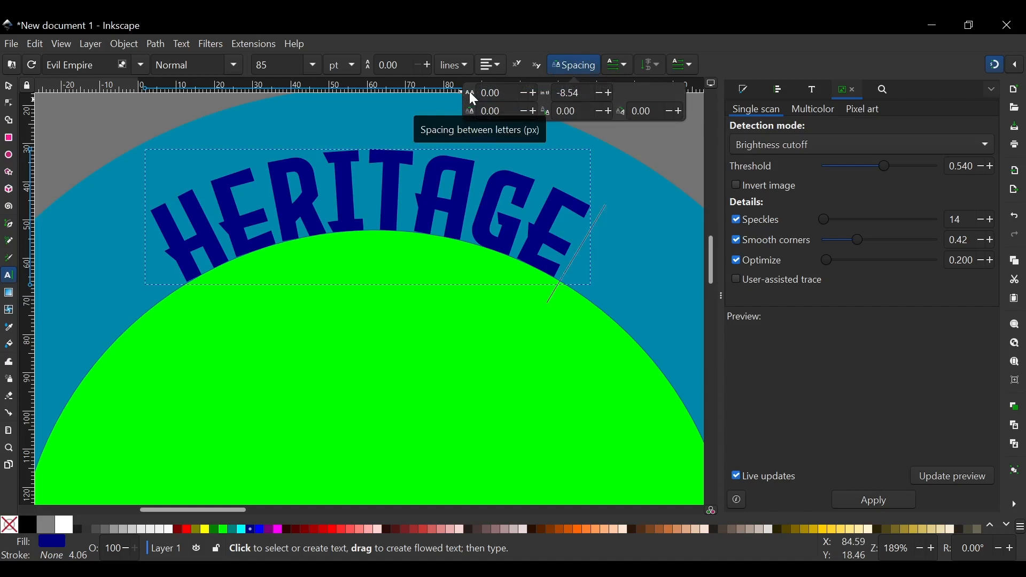
click(533, 93)
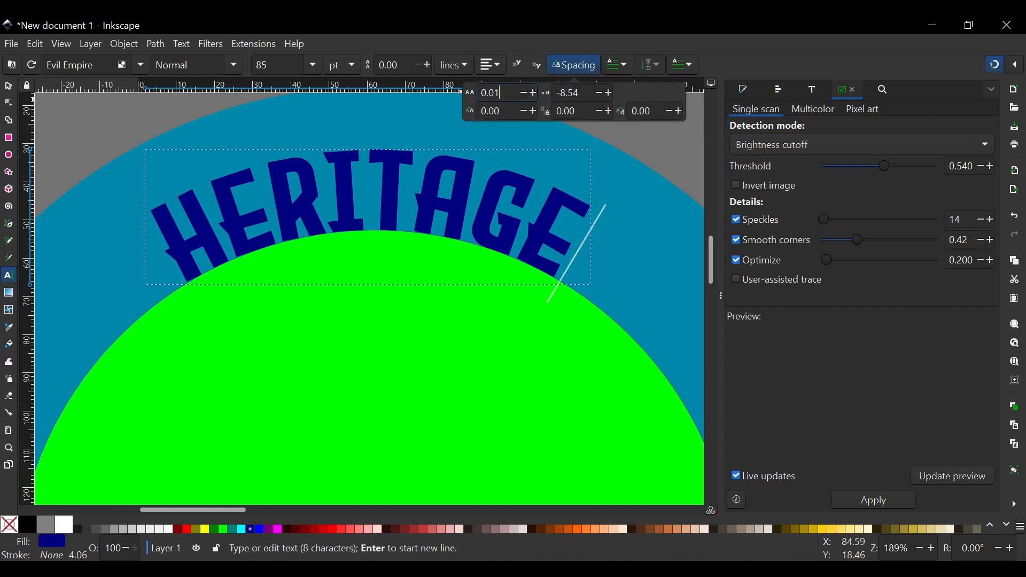
key(BackSpace)
key(BackSpace)
key(BackSpace)
key(BackSpace)
text(10)
key(Return)
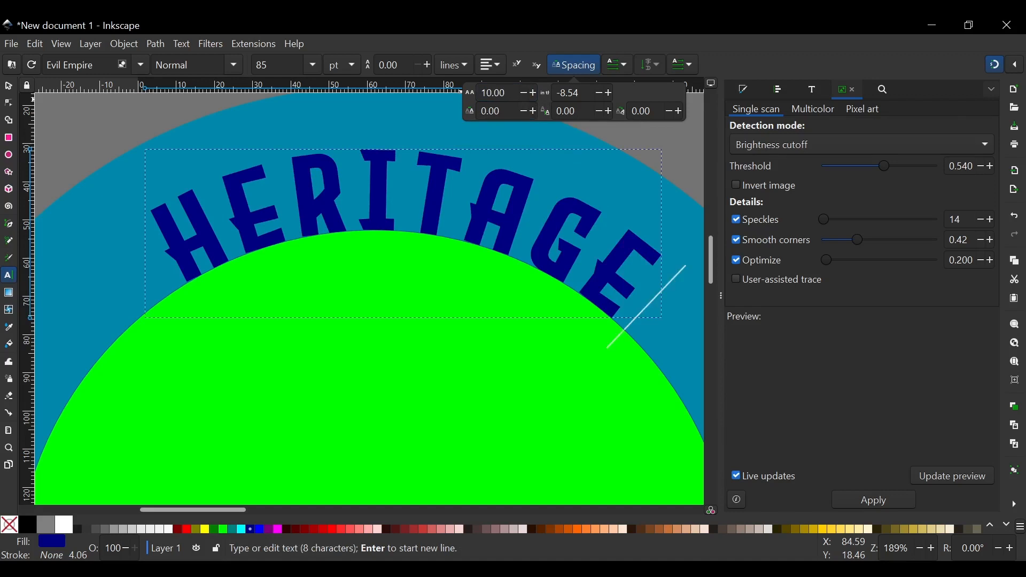
Step: Increase the letter spacing of the curved "HERITAGE" text to 20 px
click(485, 93)
key(BackSpace)
text(20)
key(Return)
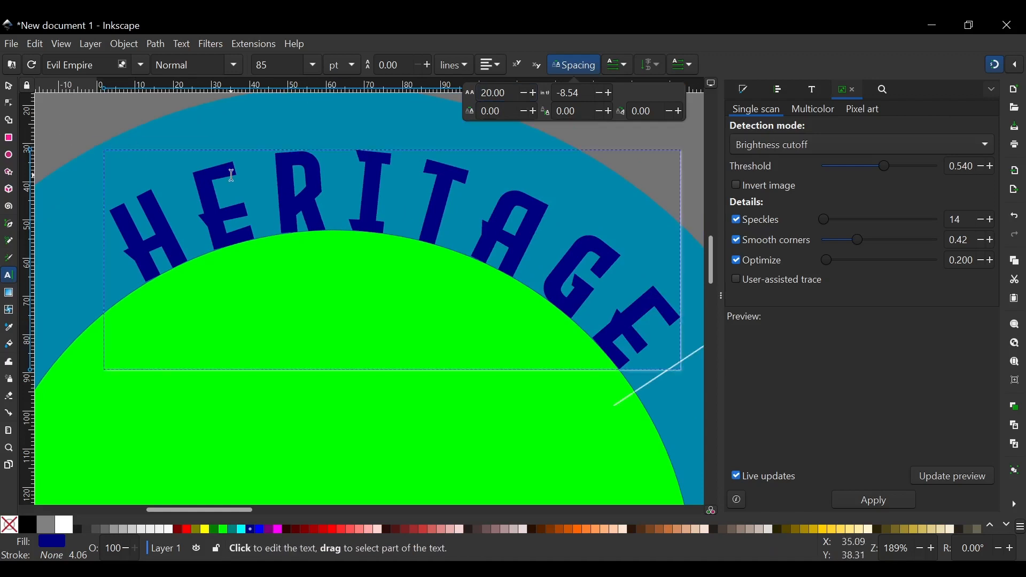
Step: Set the font size of the curved "HERITAGE" text to 110 pt
scroll(344, 193, up, 2)
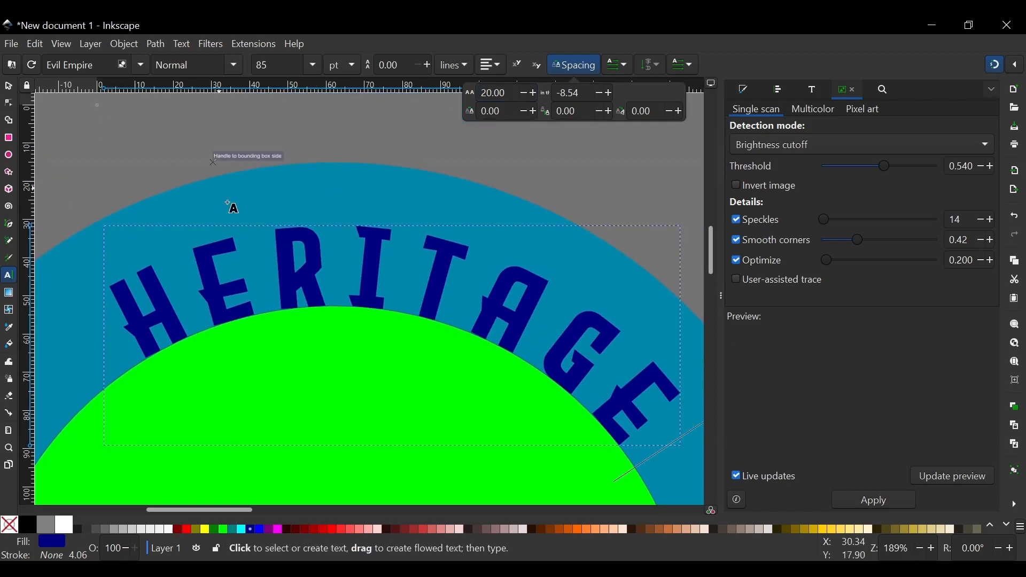
scroll(342, 257, down, 3)
scroll(336, 267, down, 3)
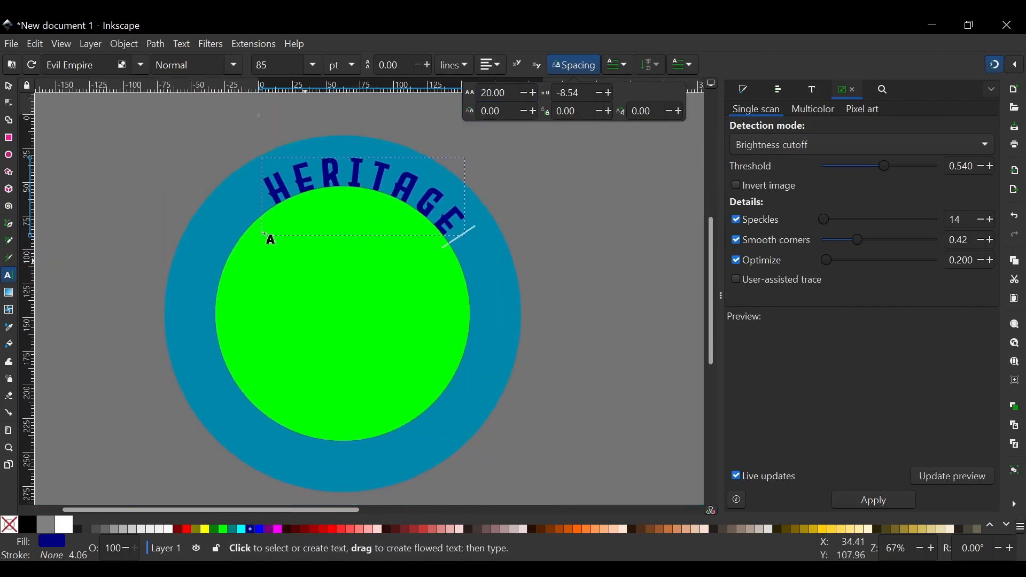
click(9, 86)
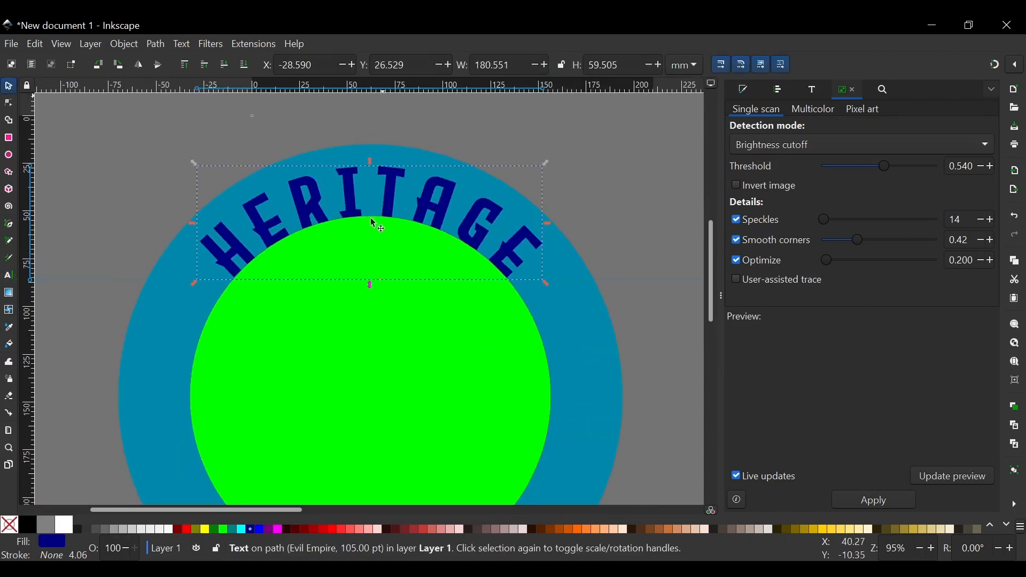
key(t)
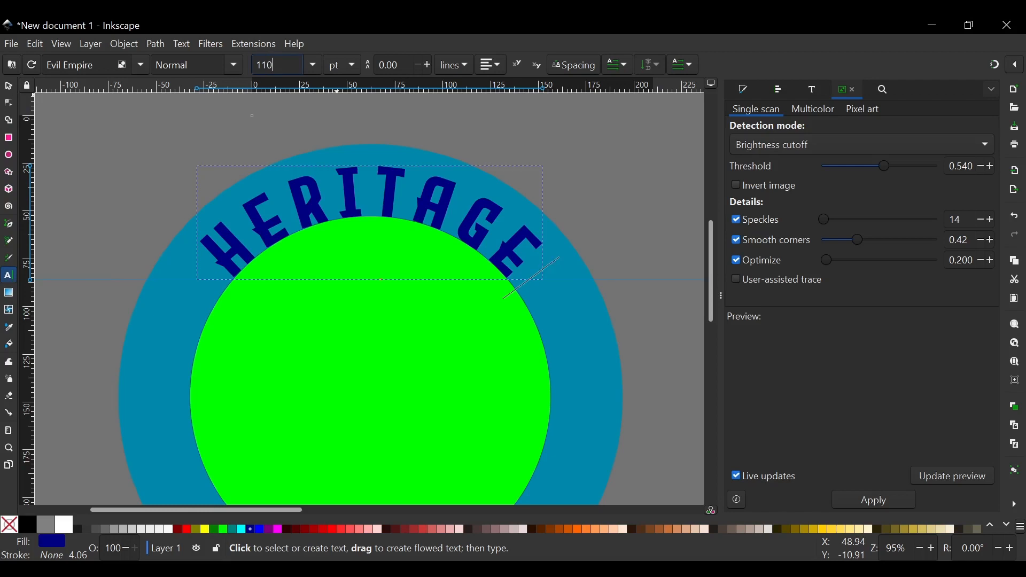
text(110)
key(Return)
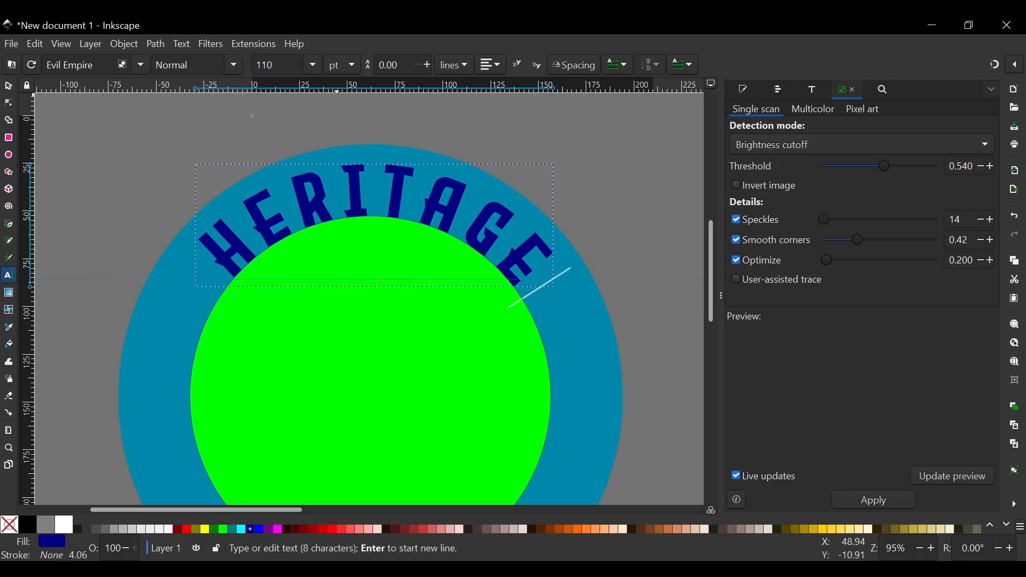
Step: Move the straight "MOTORS" text closer to the "HERITAGE" badge, keeping it on the empty canvas
click(9, 87)
scroll(302, 240, down, 1)
scroll(471, 244, right, 6)
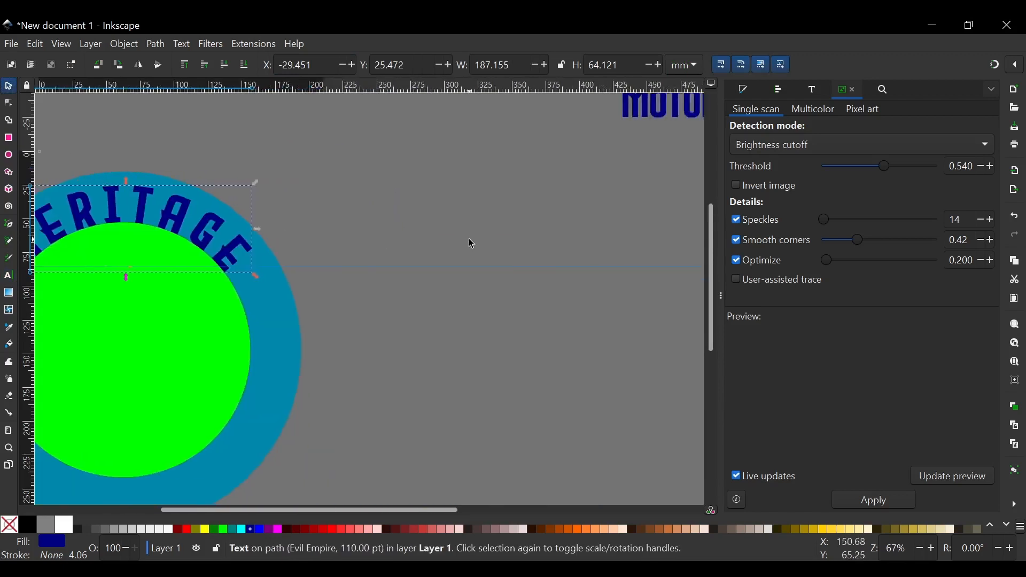
scroll(471, 244, right, 7)
scroll(470, 241, up, 5)
drag(550, 223, 380, 267)
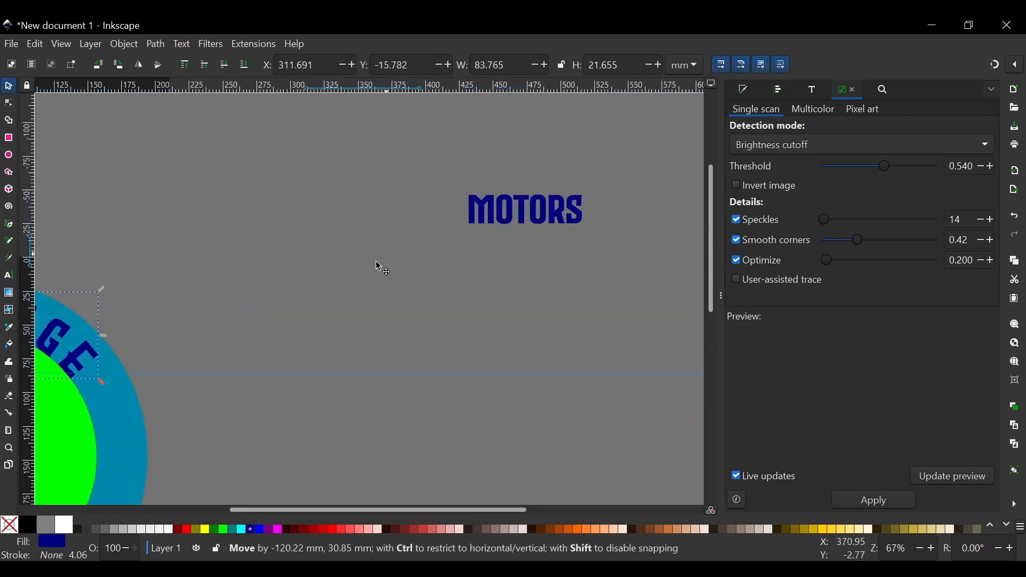
Step: Place the spare teal circle directly beneath the straight "MOTORS" text, clear of the "HERITAGE" badge
scroll(512, 313, right, 5)
drag(623, 346, 67, 430)
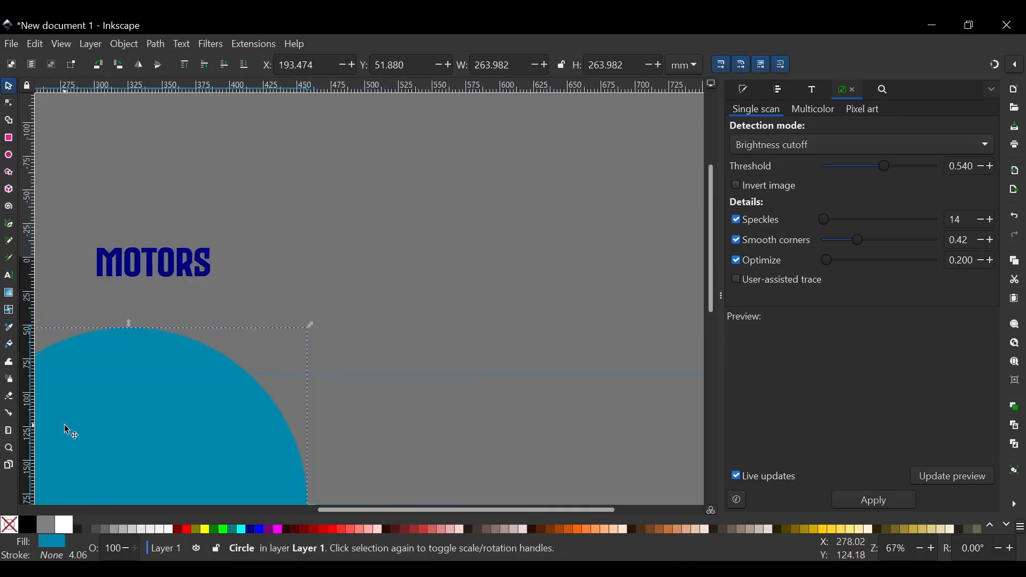
scroll(96, 348, down, 5)
scroll(356, 259, left, 10)
drag(385, 296, 385, 284)
scroll(398, 342, up, 5)
drag(402, 367, 438, 337)
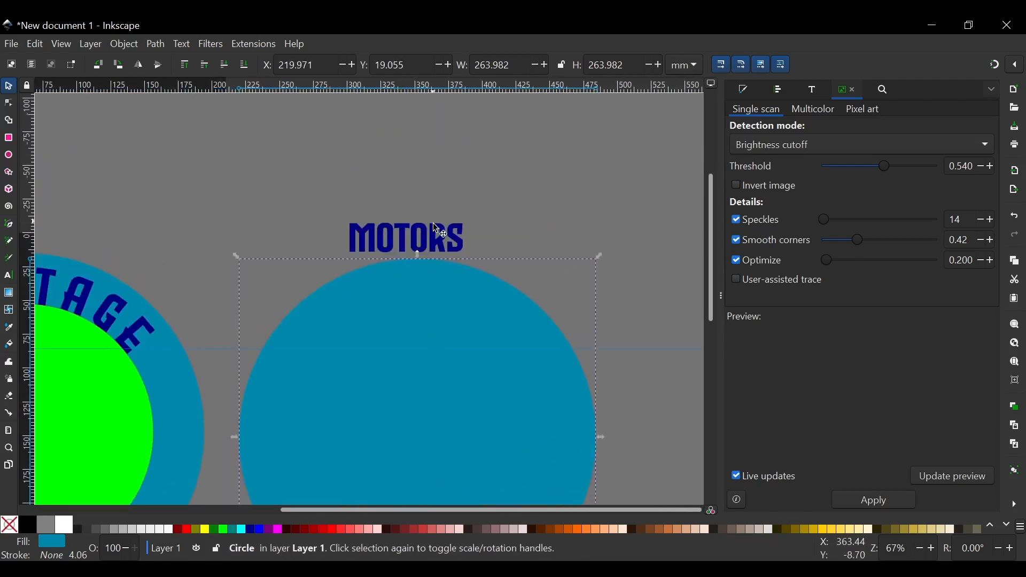
Step: Set the straight "MOTORS" text to a font size of 110 pt and a letter spacing of 20
click(438, 233)
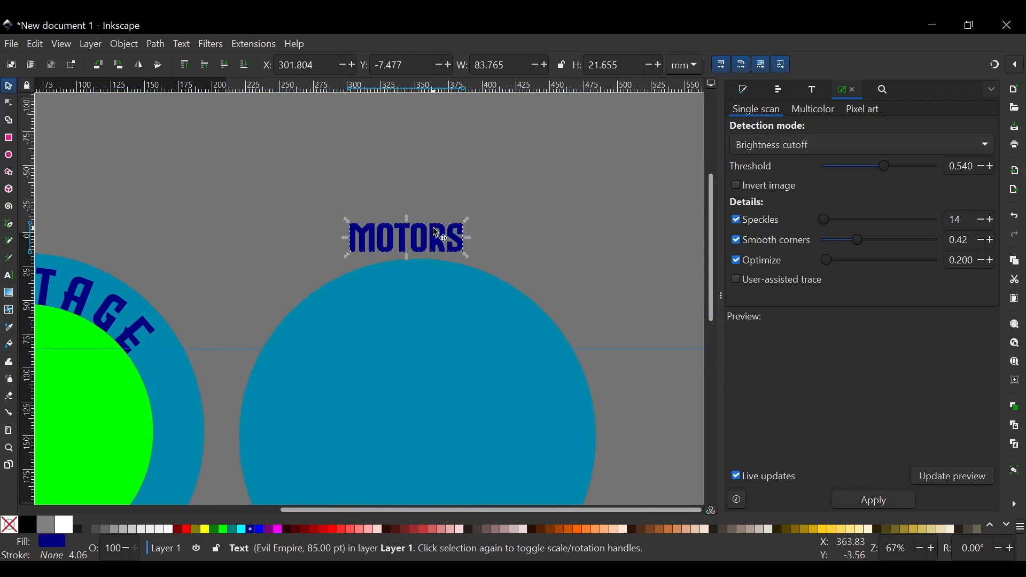
key(t)
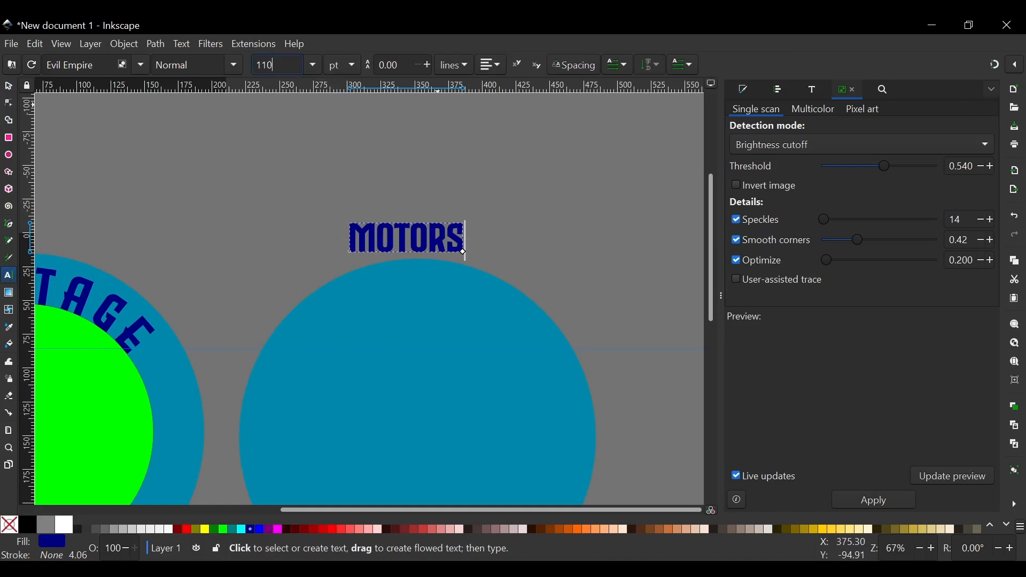
key(Return)
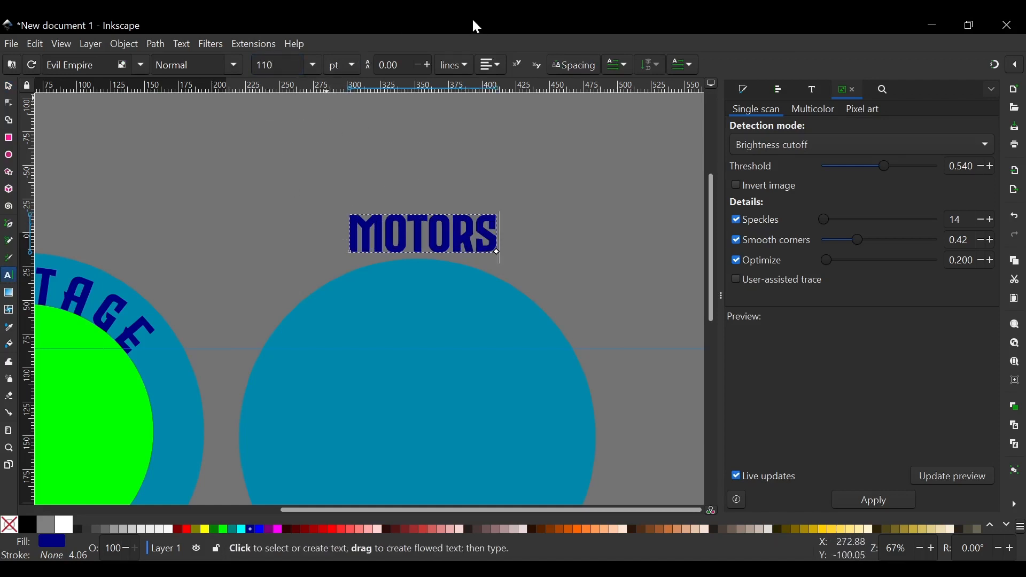
click(597, 75)
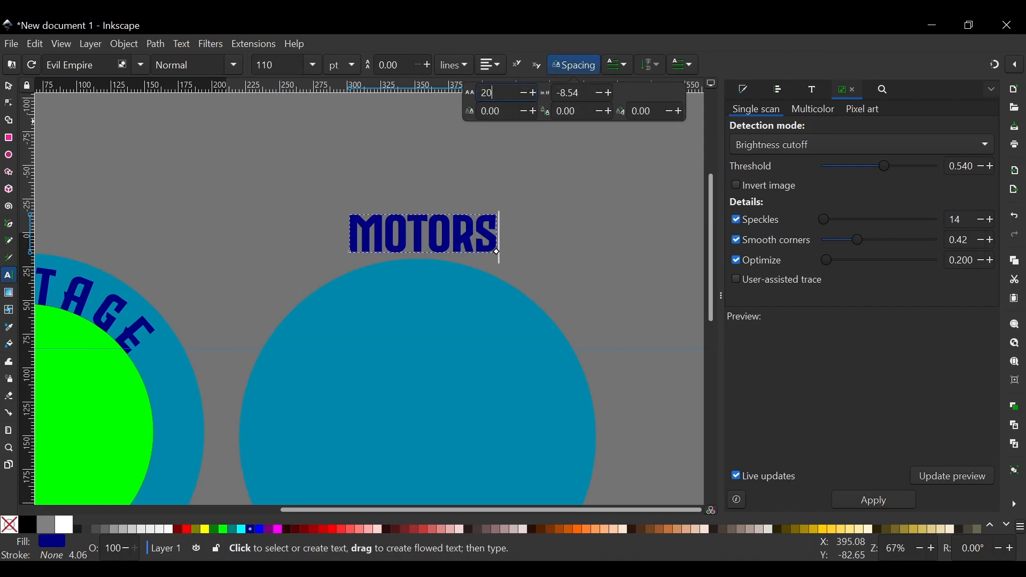
text(20)
key(Return)
scroll(86, 372, left, 4)
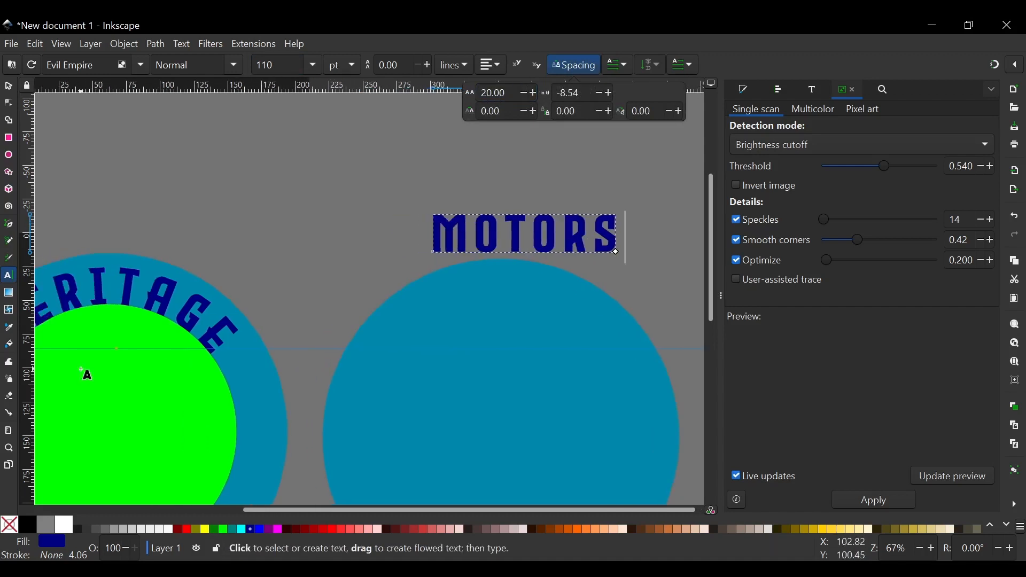
Step: Put the "MOTORS" text on the path of the spare teal circle
click(8, 86)
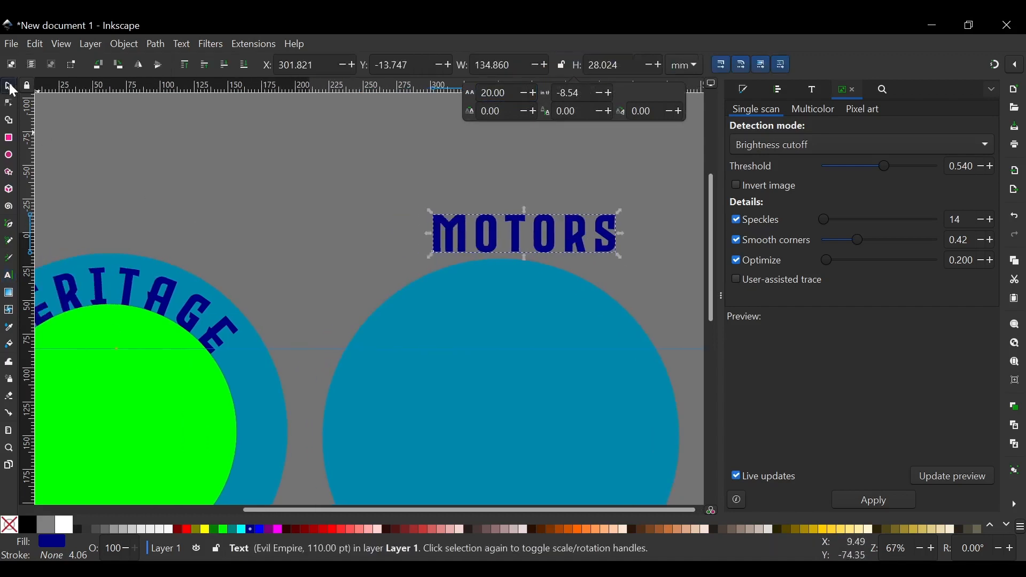
scroll(326, 203, right, 2)
scroll(510, 353, down, 1)
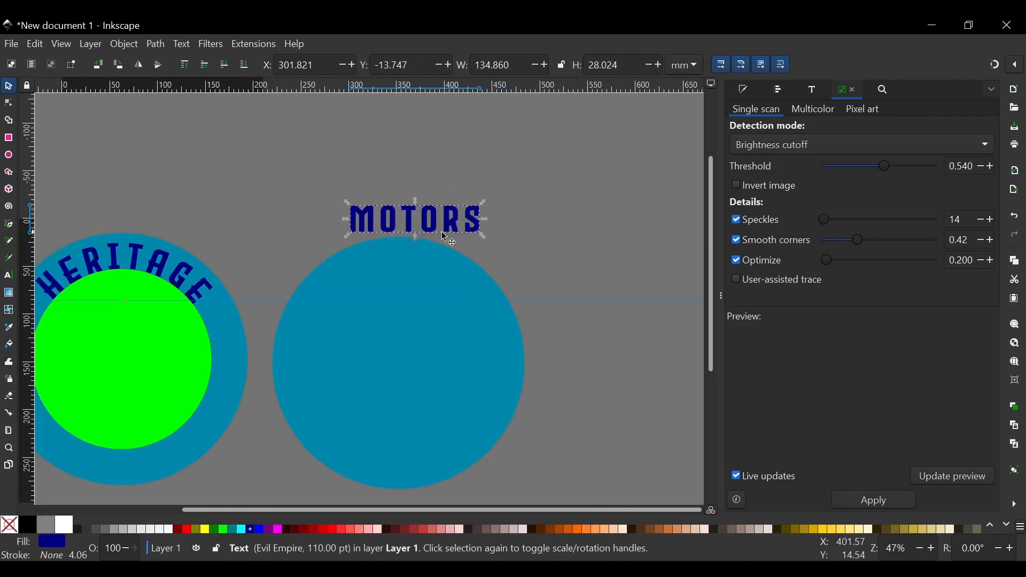
shift+click(411, 308)
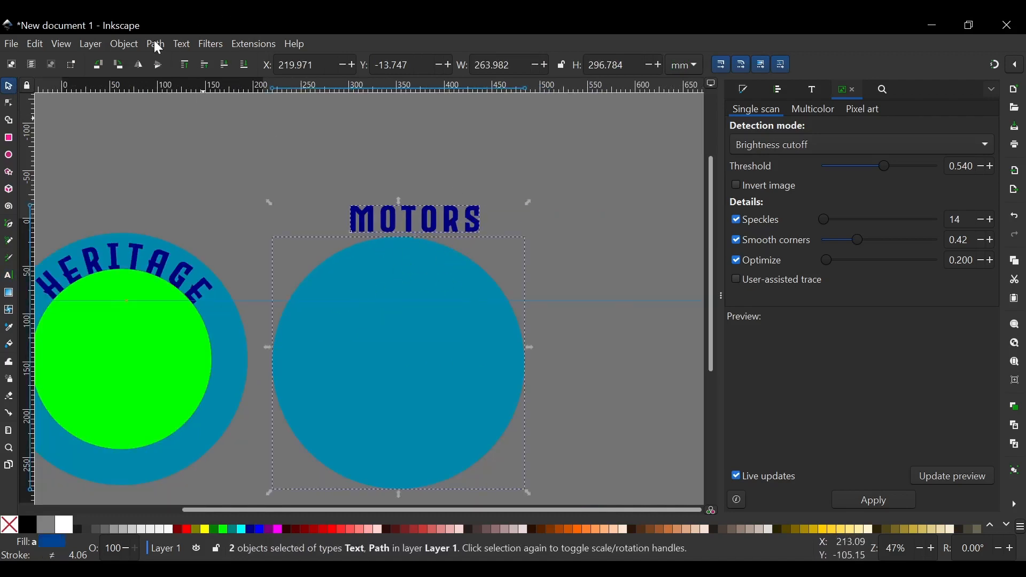
click(181, 44)
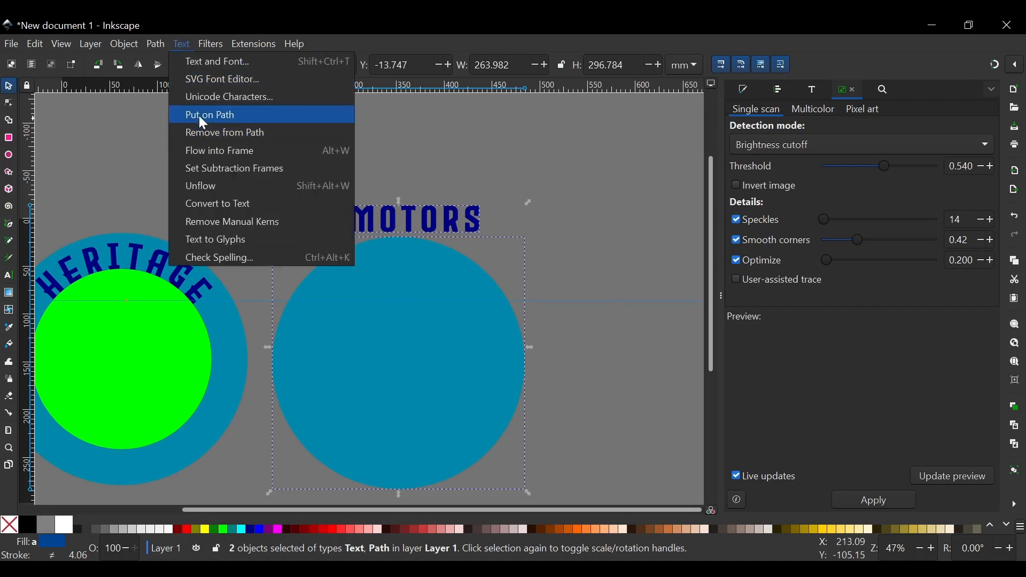
click(201, 118)
scroll(435, 254, down, 2)
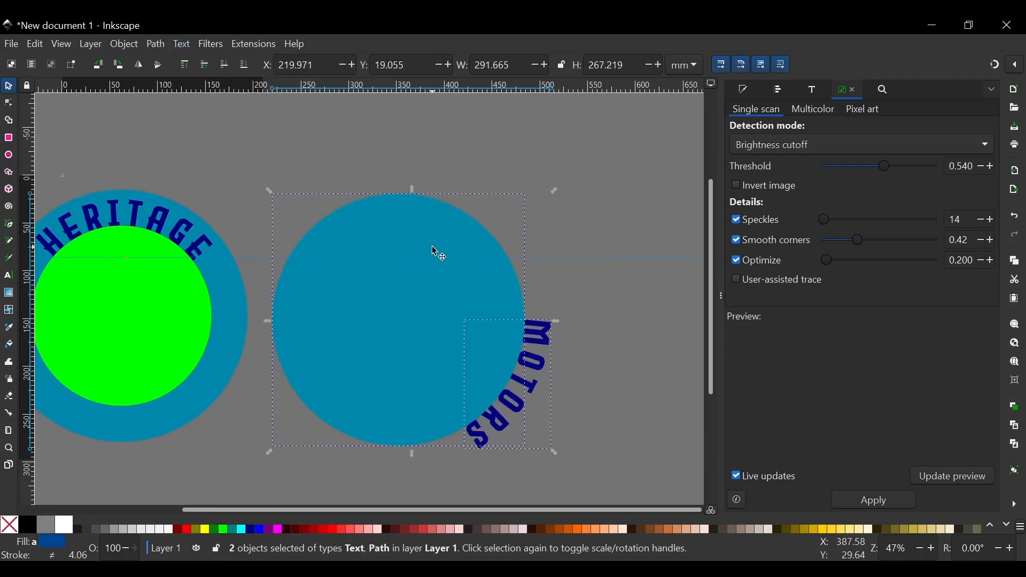
Step: Rotate the spare teal circle with its curved "MOTORS" text until the word is centred on the circle's upper arc
click(427, 214)
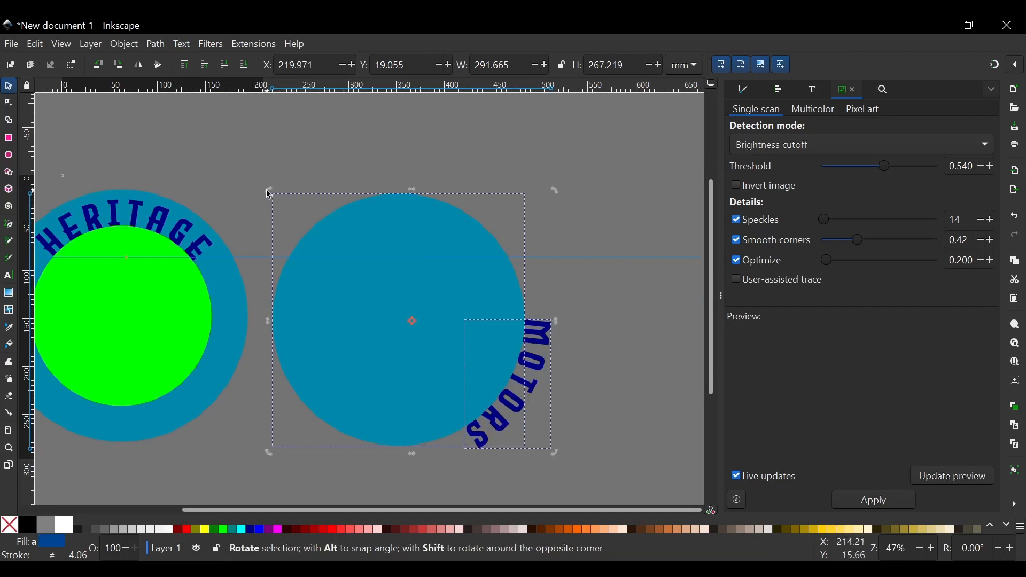
drag(269, 194, 381, 415)
click(432, 135)
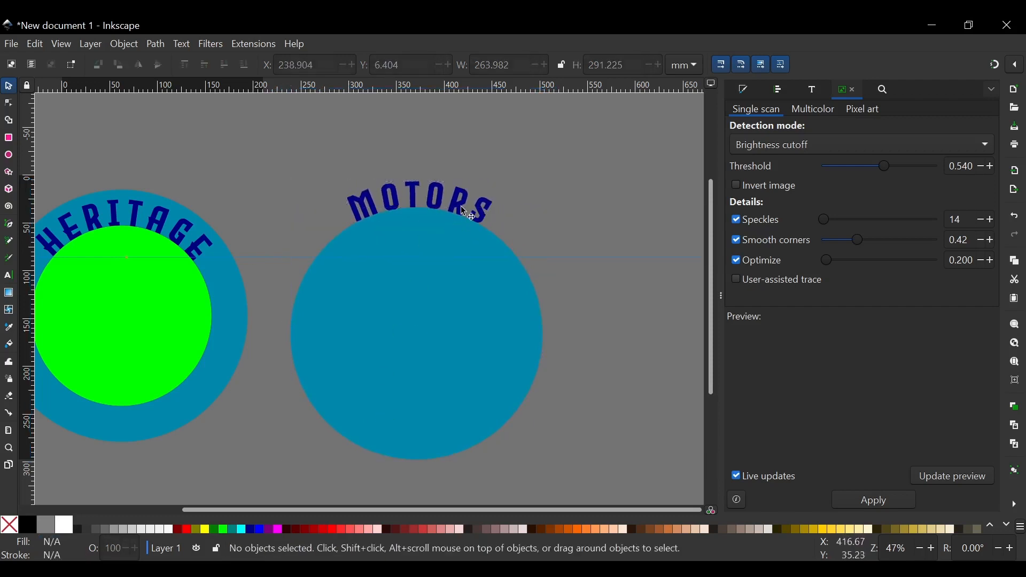
Step: Flip the spare teal circle vertically to bring the curved "MOTORS" text to its lower arc
click(486, 194)
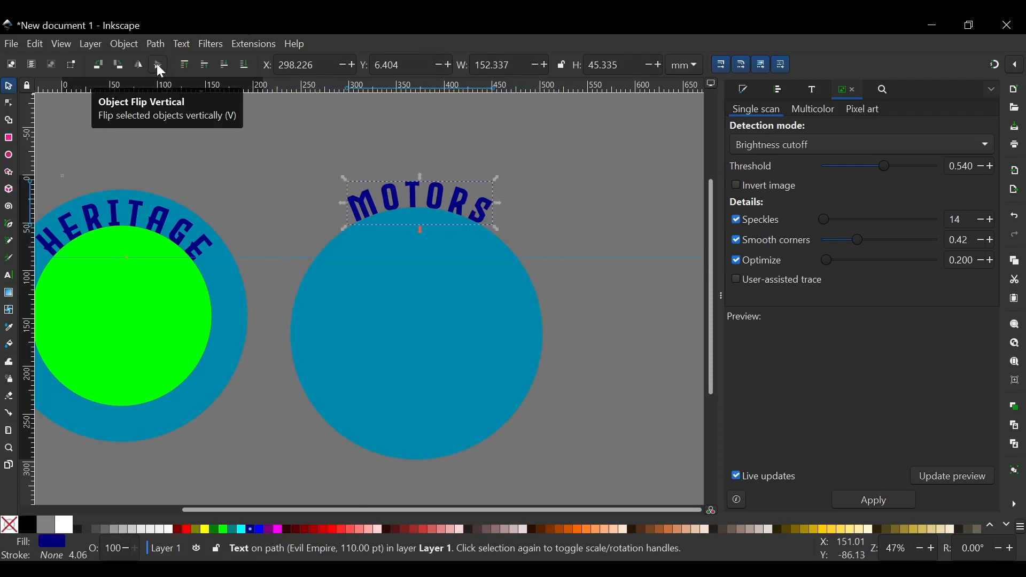
click(430, 271)
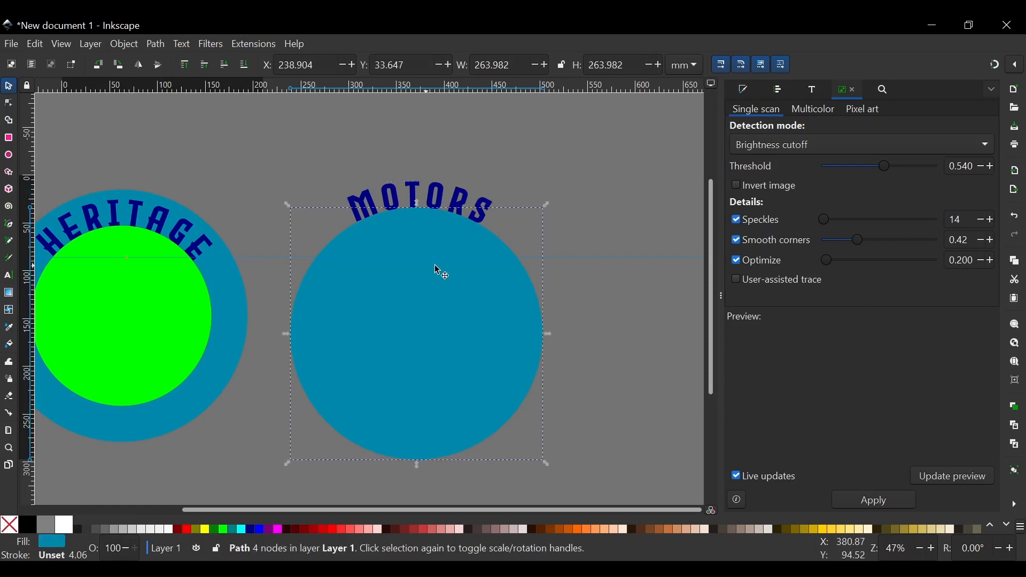
click(159, 67)
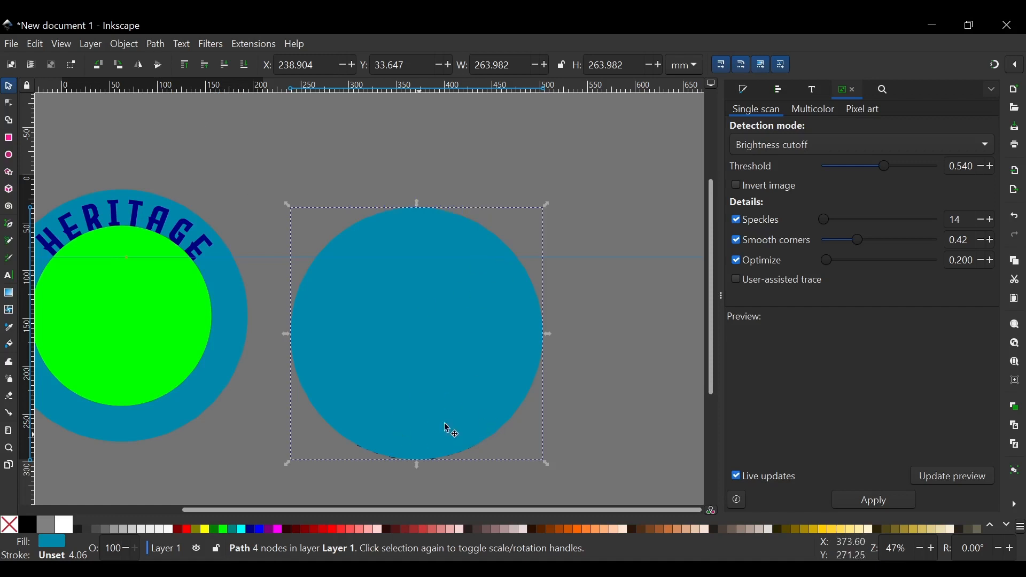
click(535, 421)
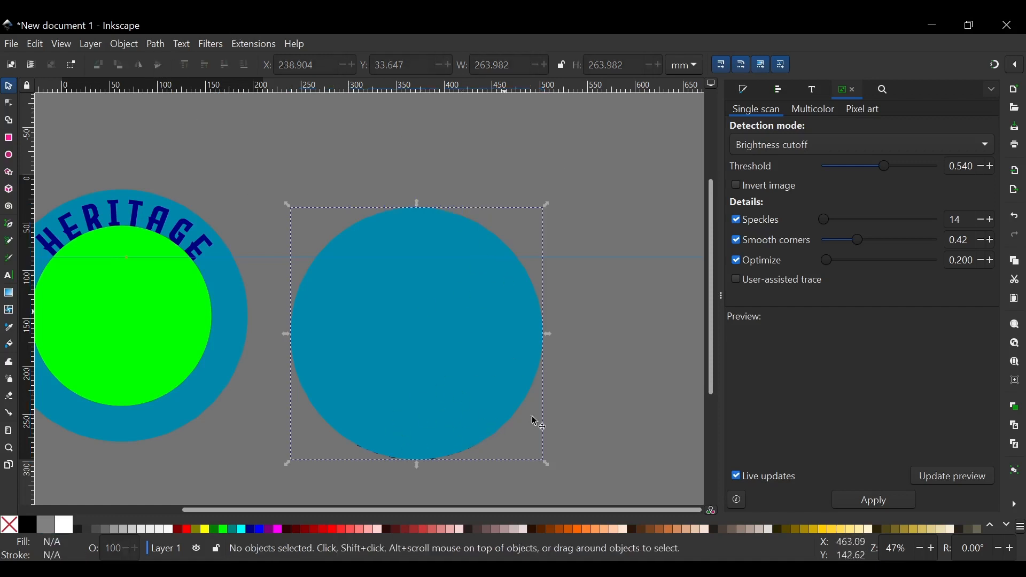
Step: Flip only the "MOTORS" text vertically so it reads upright inside the circle's lower edge
scroll(398, 471, up, 4)
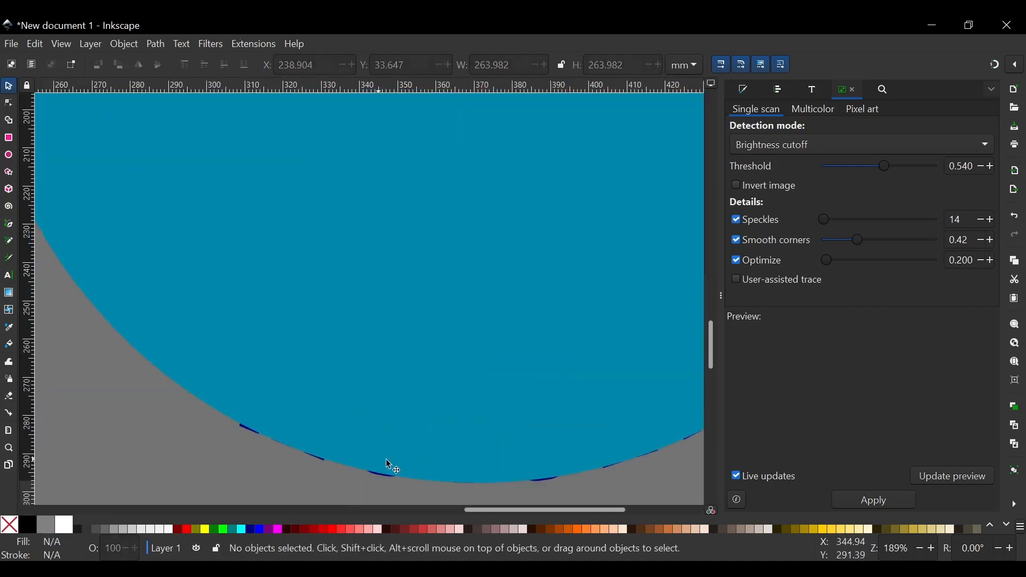
scroll(437, 282, down, 2)
scroll(437, 279, up, 3)
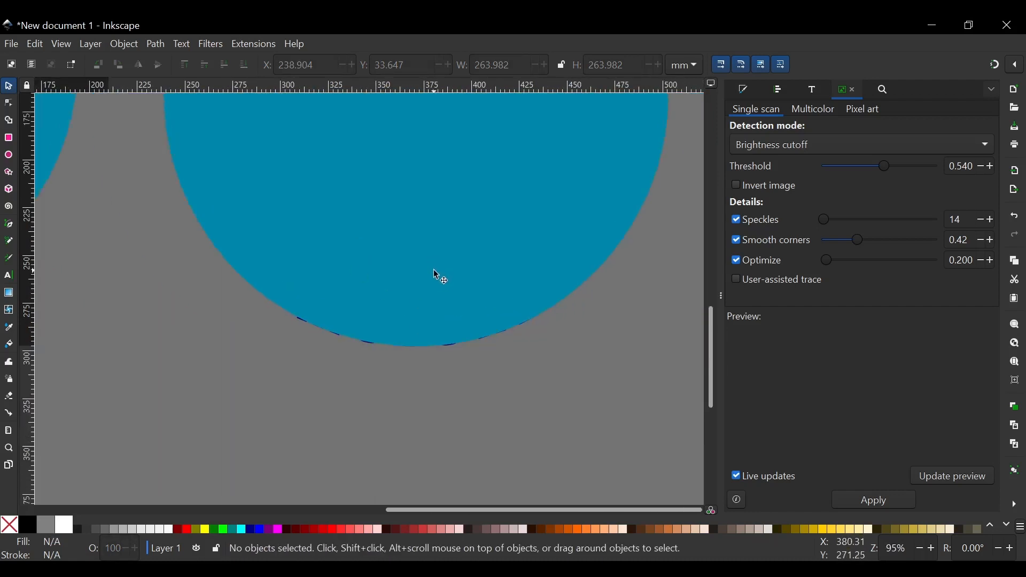
drag(137, 229, 664, 478)
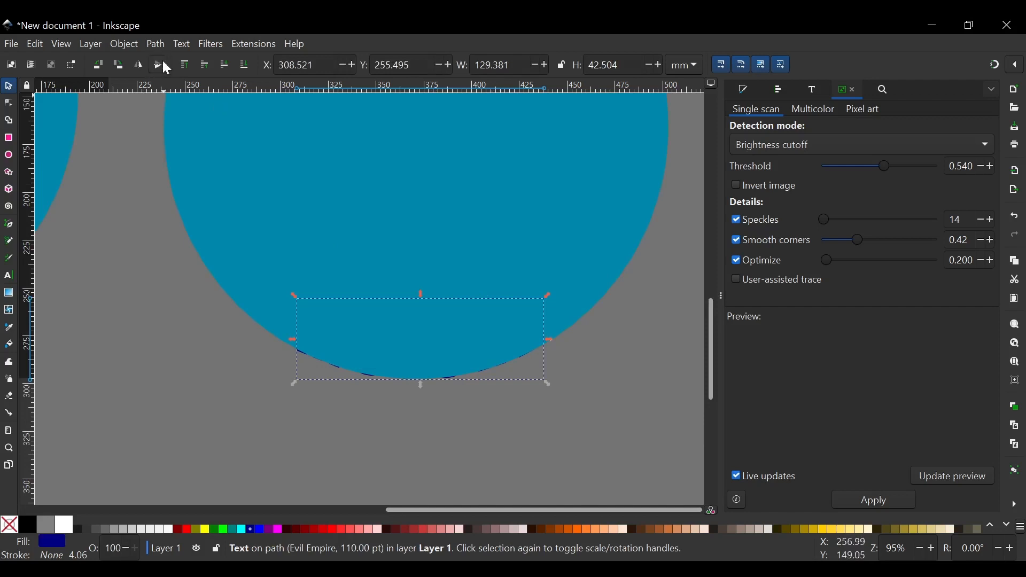
scroll(434, 242, down, 1)
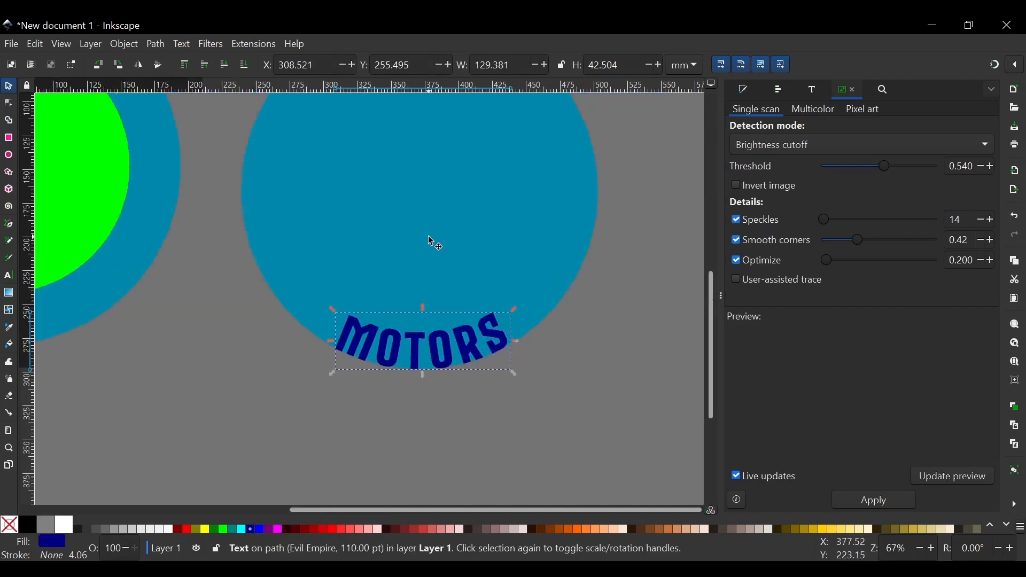
Step: Move the teal circle carrying "MOTORS" onto the "HERITAGE" badge, lining it up with the badge's outer circle
scroll(434, 242, left, 5)
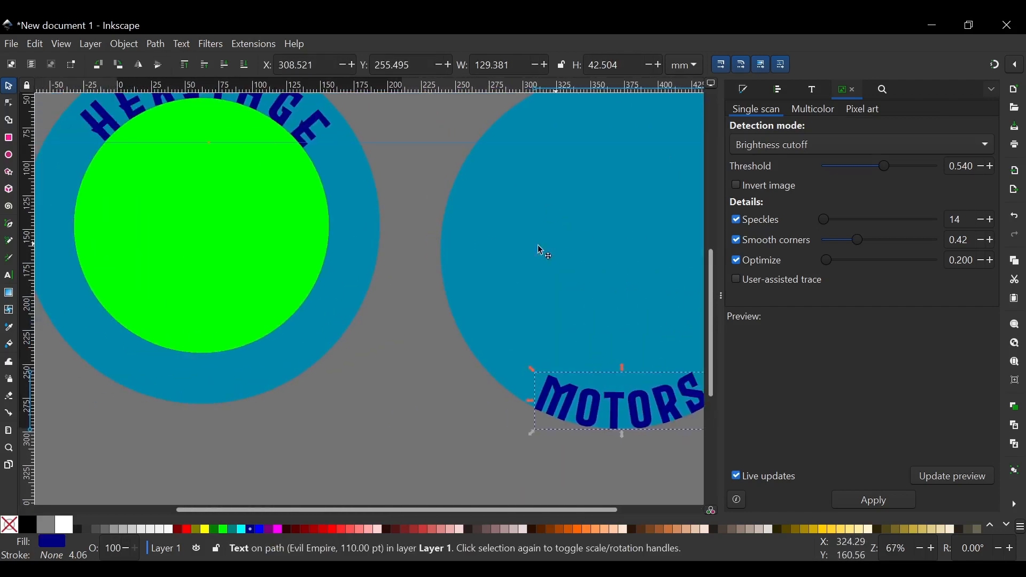
drag(541, 250, 217, 273)
scroll(229, 273, left, 5)
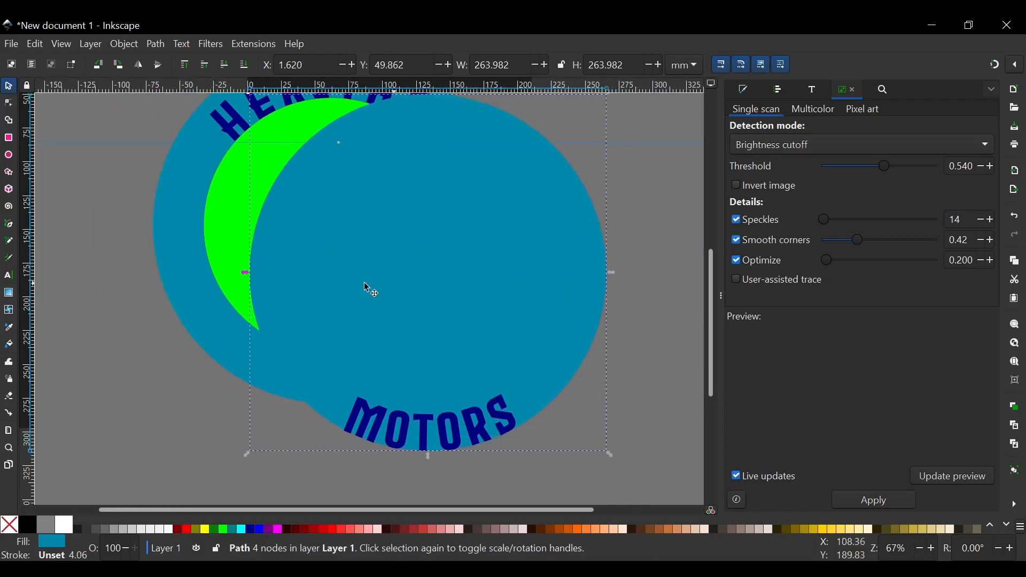
scroll(369, 337, down, 1)
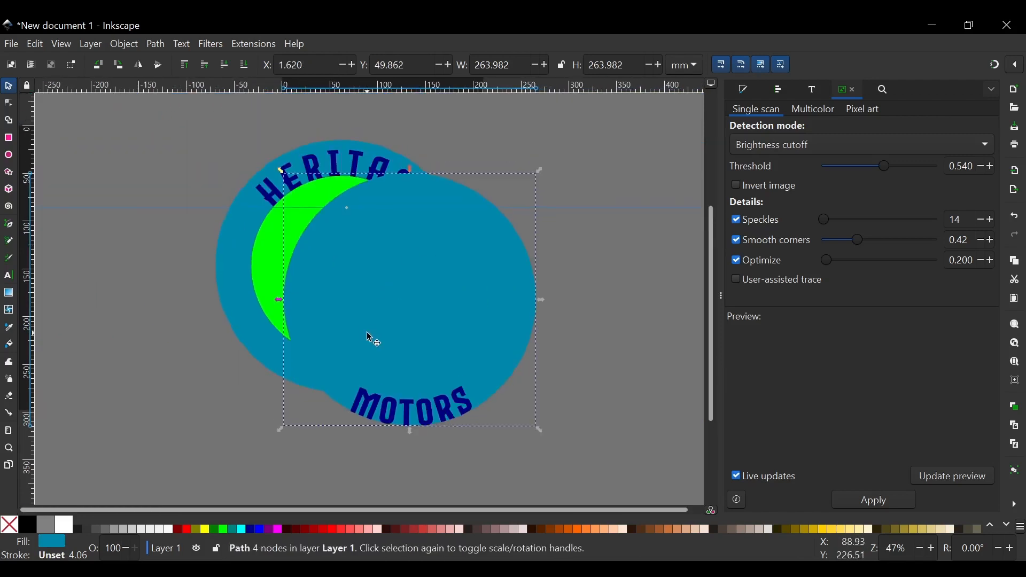
drag(461, 312, 391, 276)
scroll(428, 239, up, 3)
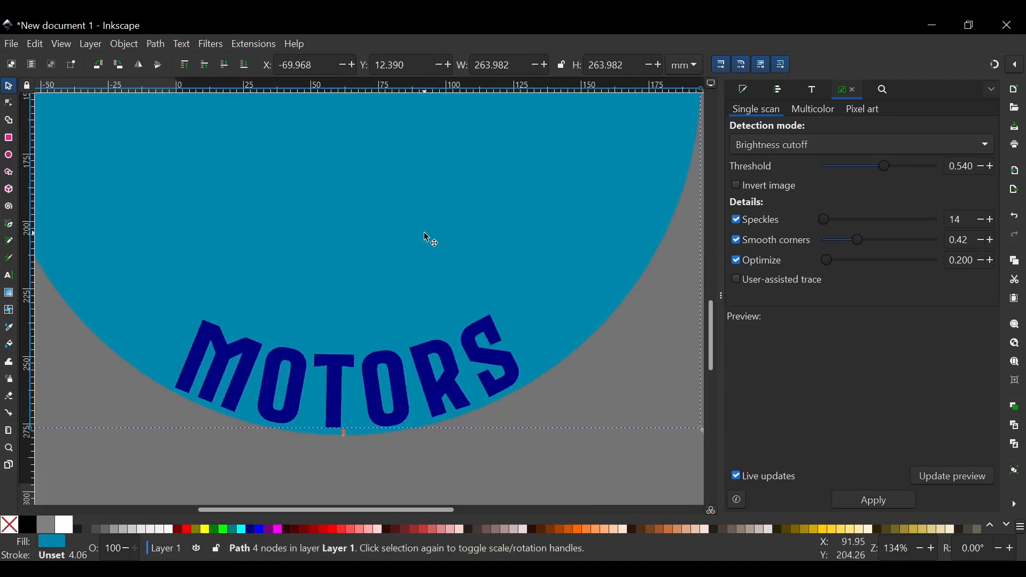
mouse_move(426, 236)
mouse_down()
mouse_move(412, 222)
mouse_move(424, 210)
mouse_move(422, 239)
mouse_up()
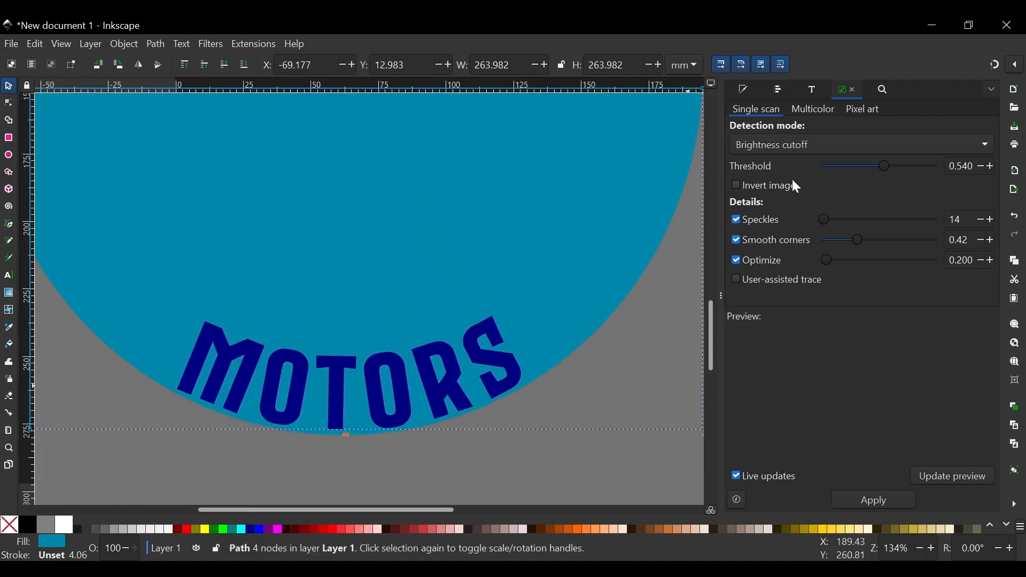
Step: Lower the opacity of the teal circle carrying "MOTORS" to about 25% and inspect the text's position in the ring
click(741, 87)
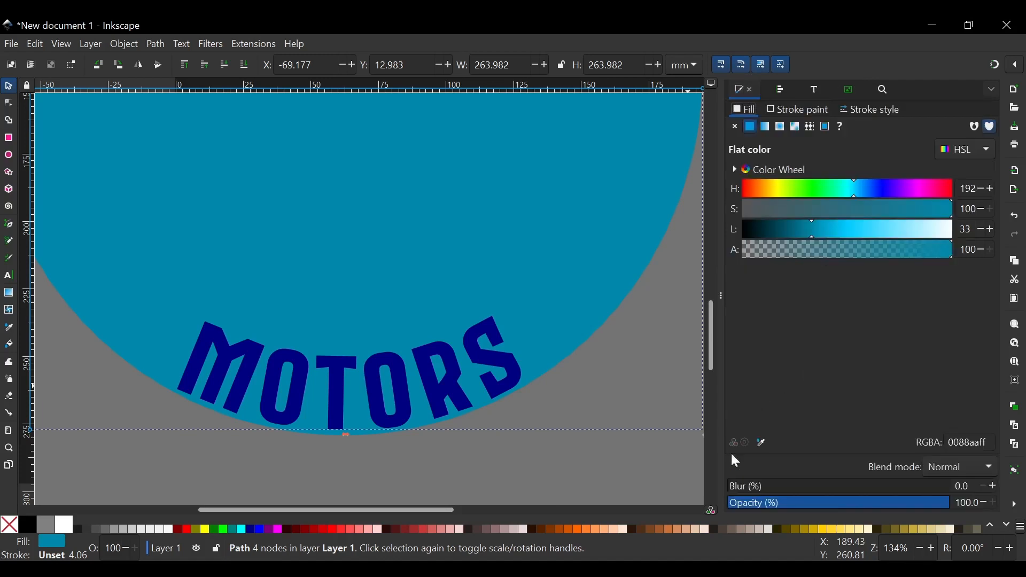
click(778, 505)
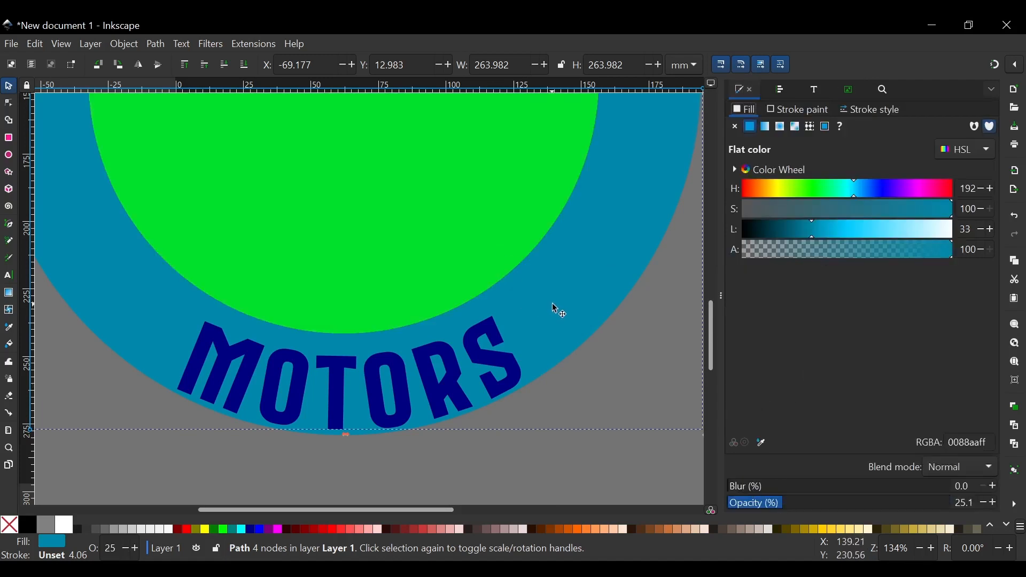
ctrl+scroll(524, 338, down, 2)
scroll(525, 338, up, 3)
scroll(527, 338, right, 1)
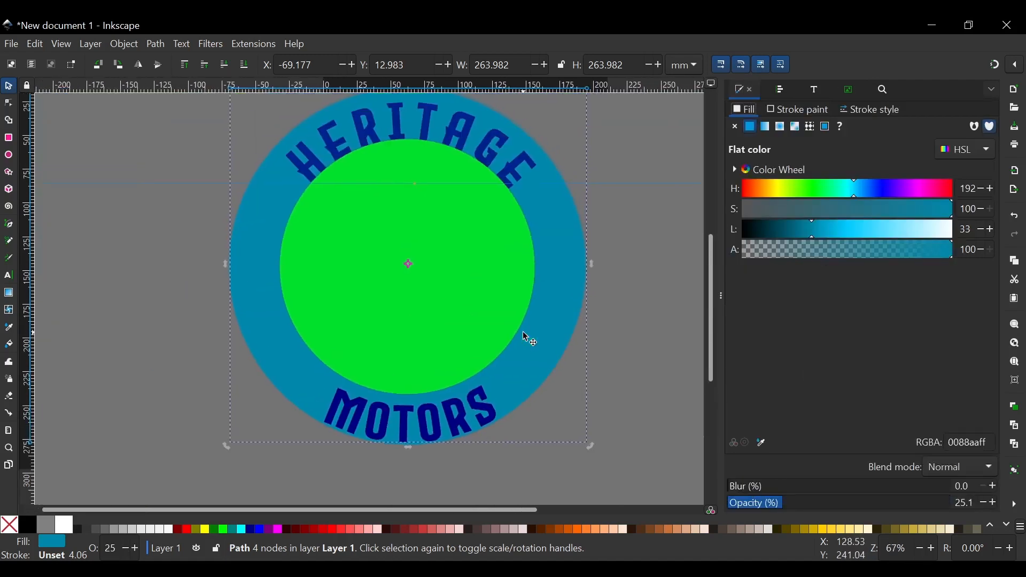
scroll(508, 406, right, 1)
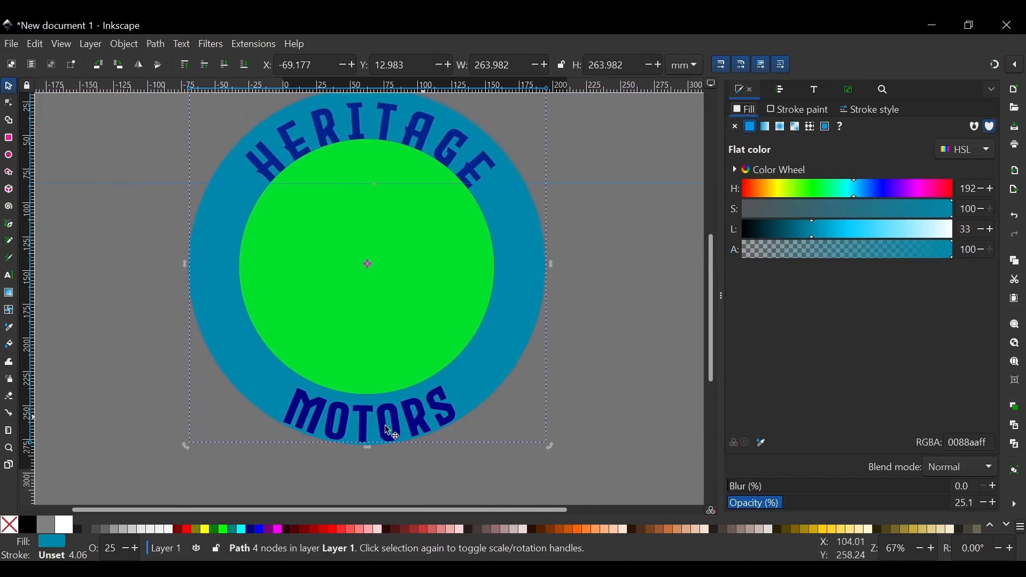
ctrl+scroll(374, 431, up, 1)
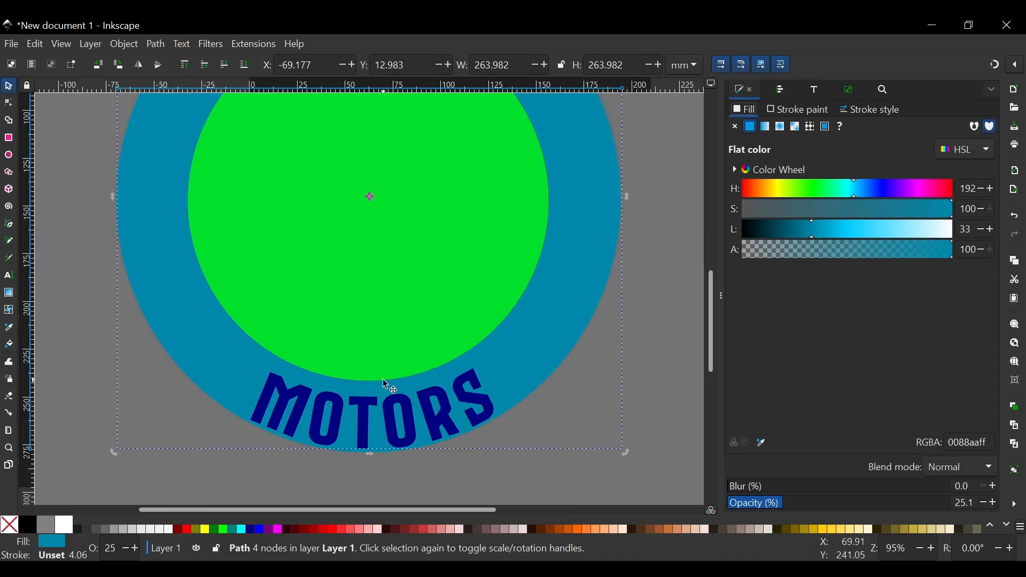
scroll(389, 274, up, 3)
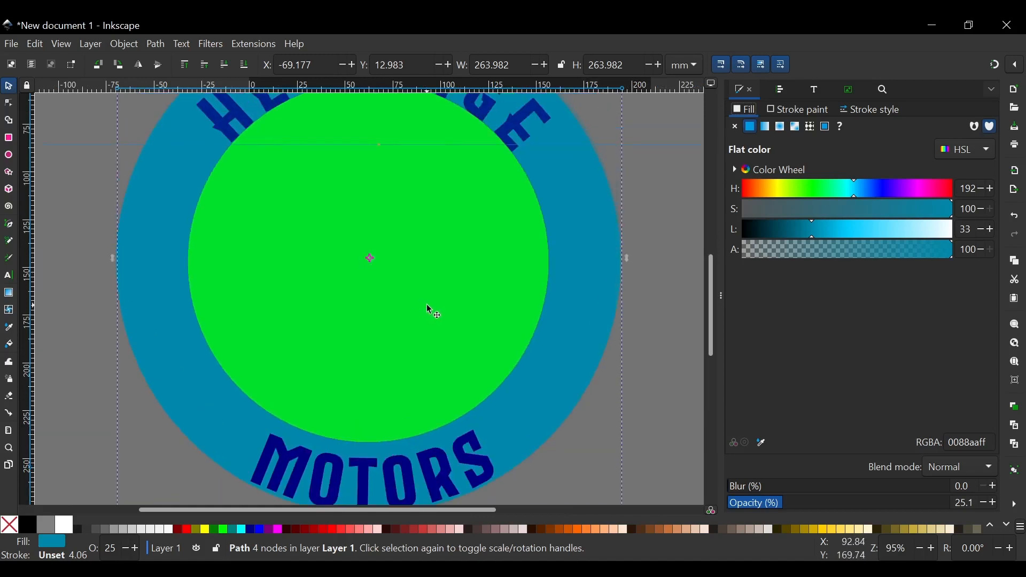
Step: Set the opacity of the circle carrying "MOTORS" to about 49% and scale it around its centre to about 257.3 mm
click(838, 503)
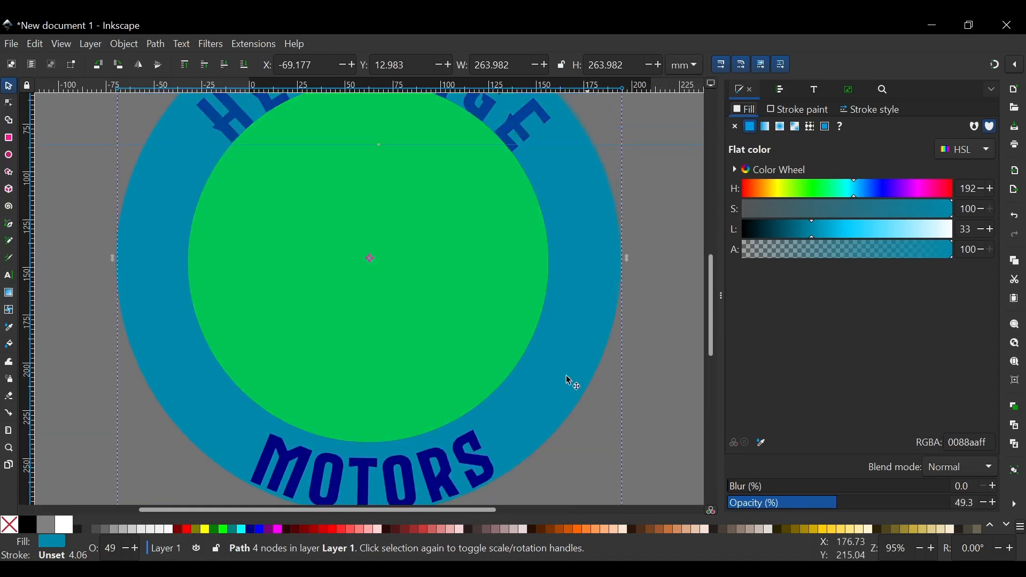
ctrl+scroll(568, 379, down, 2)
shift+scroll(477, 336, right, 2)
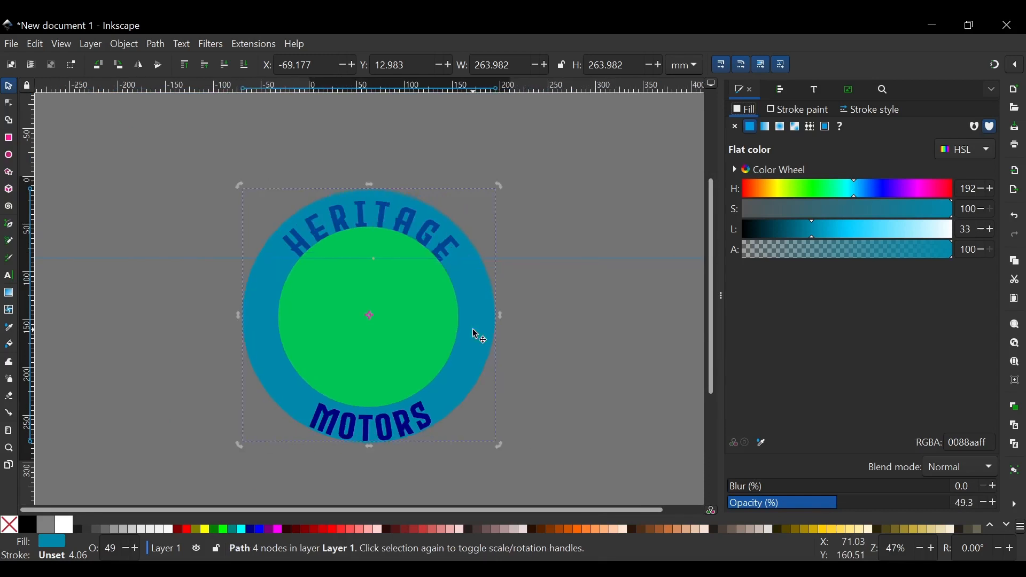
click(442, 328)
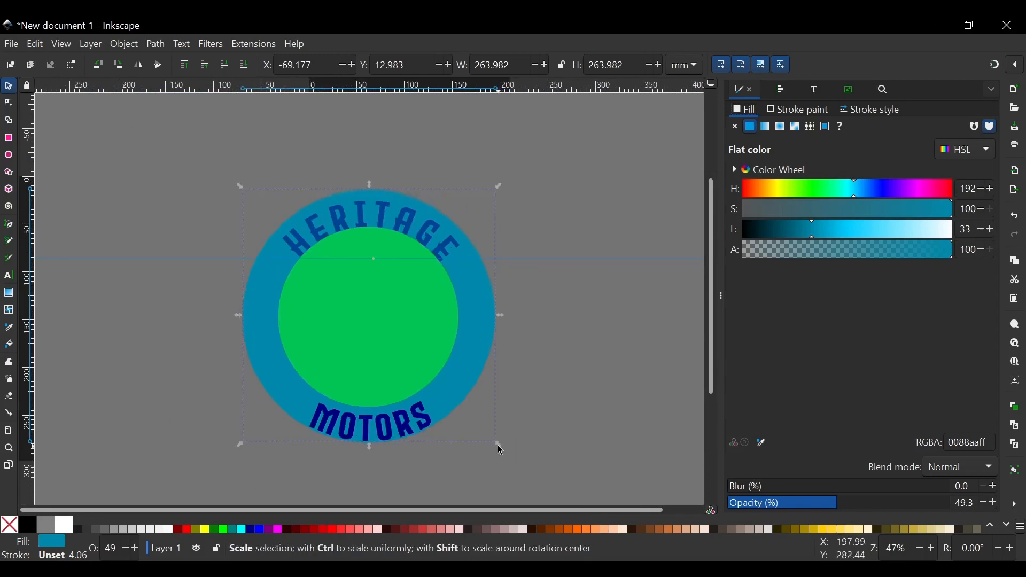
drag(500, 451, 495, 442)
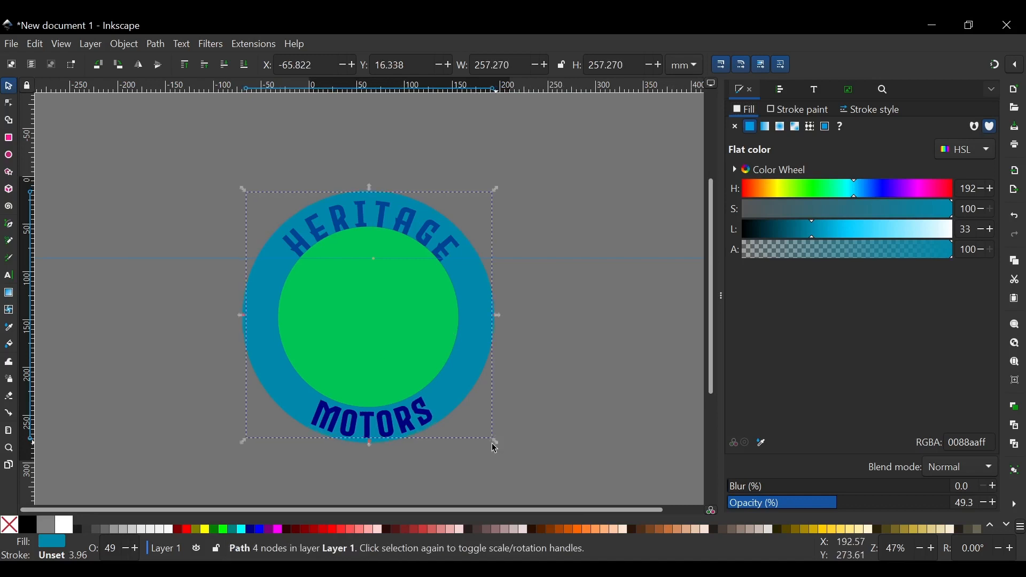
scroll(321, 428, down, 1)
scroll(353, 422, up, 3)
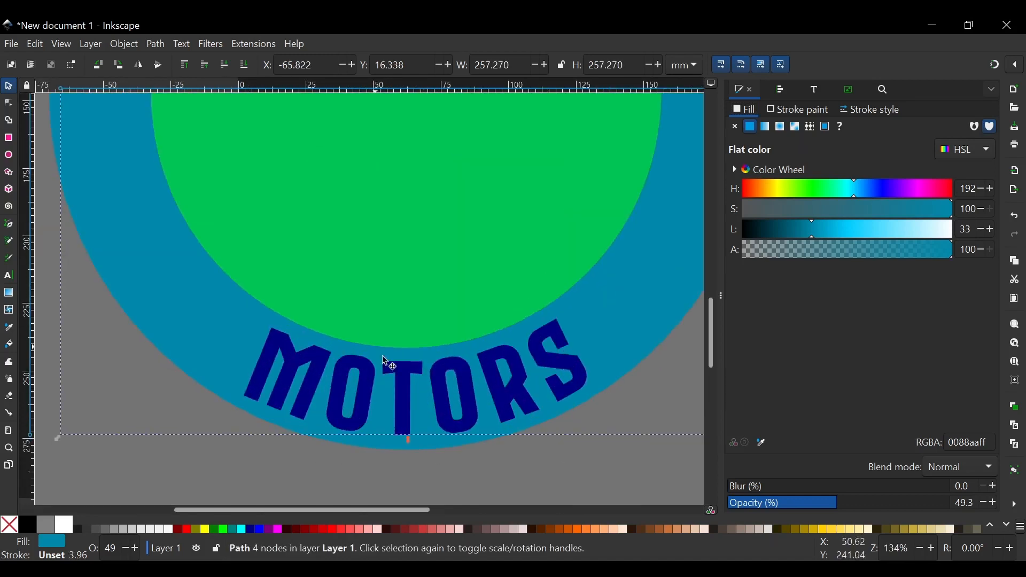
scroll(389, 362, right, 1)
scroll(360, 328, down, 2)
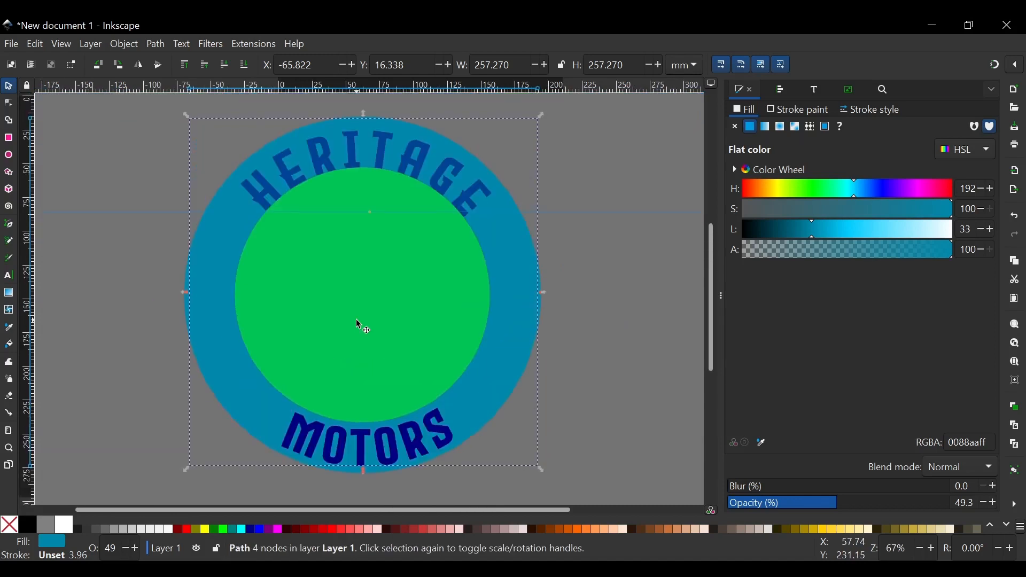
Step: Move the horizontal guide down to the upper corners of "MOTORS" and rotate the circle carrying the text until the word is level
click(457, 374)
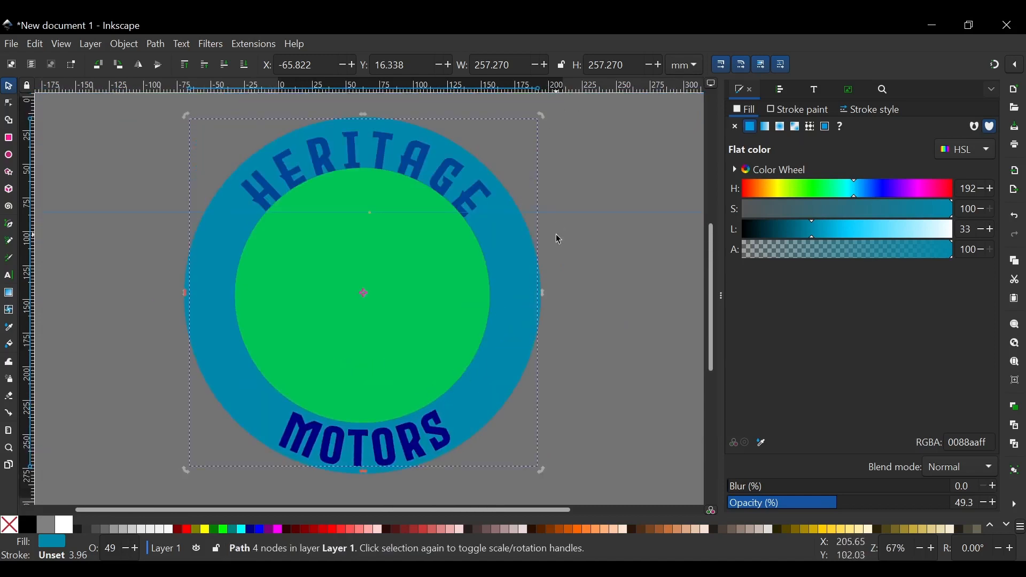
drag(380, 213, 376, 416)
scroll(376, 415, up, 4)
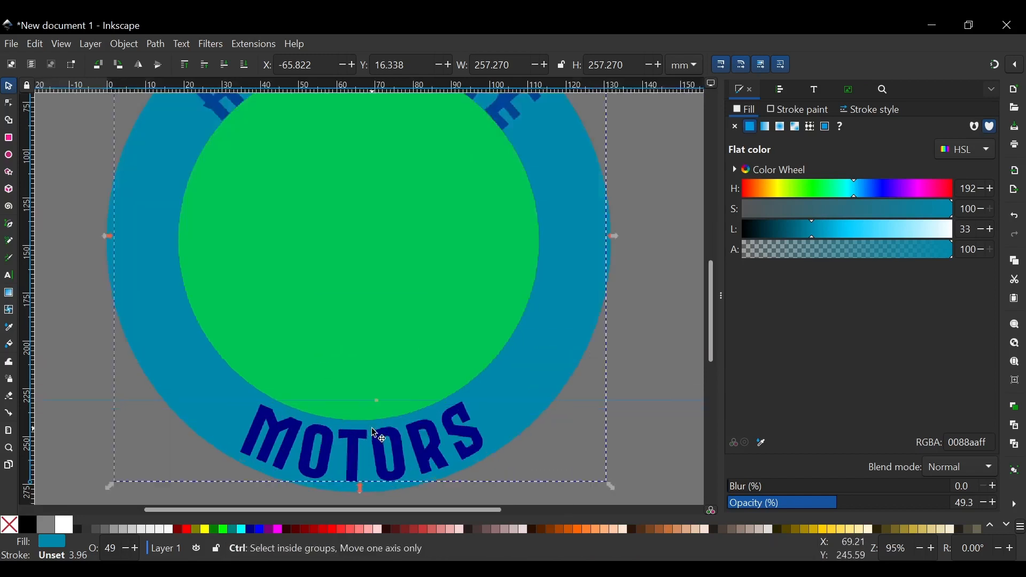
scroll(419, 249, down, 1)
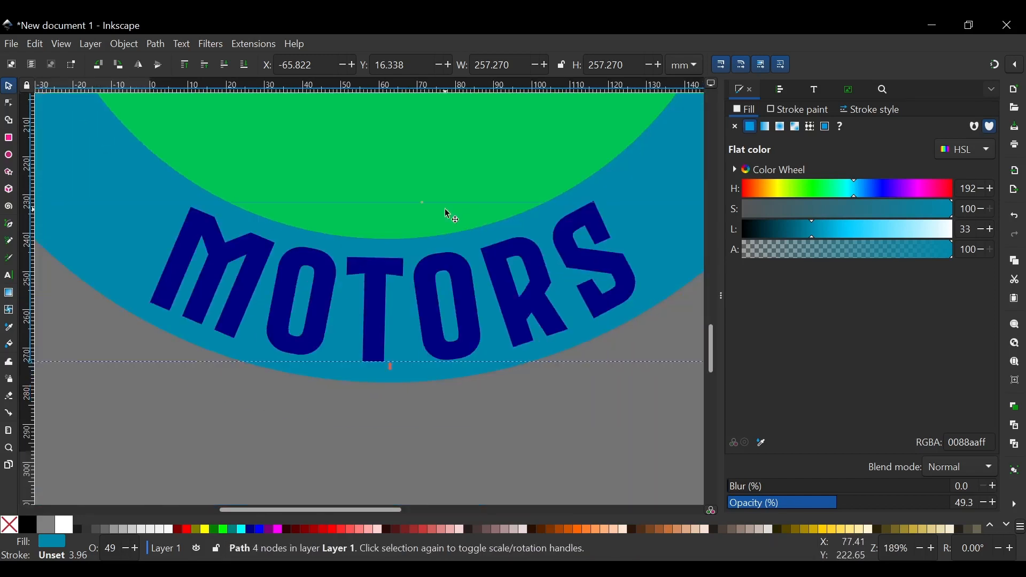
click(503, 262)
click(542, 145)
scroll(497, 320, down, 1)
drag(654, 358, 652, 365)
click(486, 344)
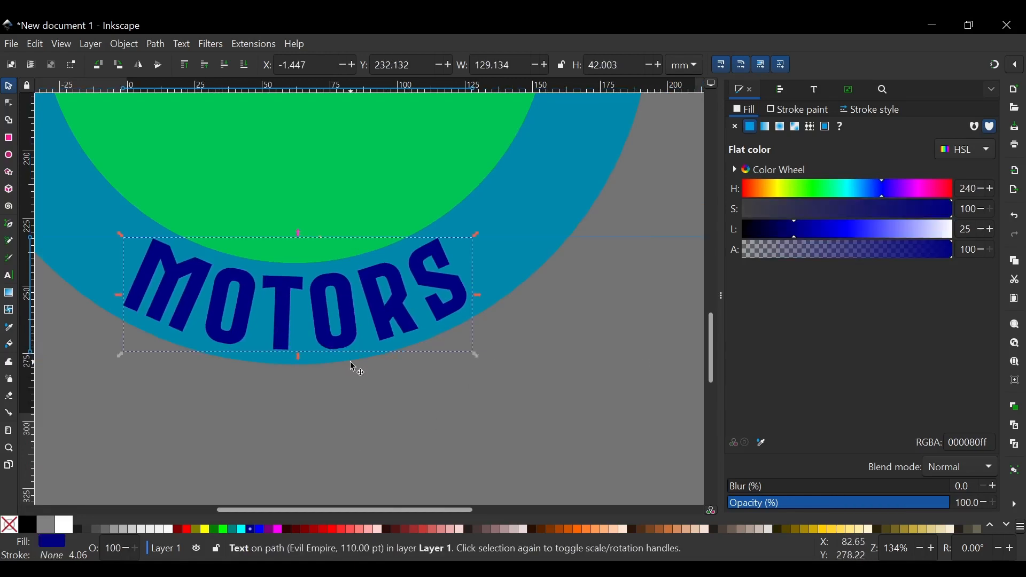
Step: Try a letter spacing of 28 on the "MOTORS" text and settle on 30
scroll(350, 366, down, 2)
click(574, 68)
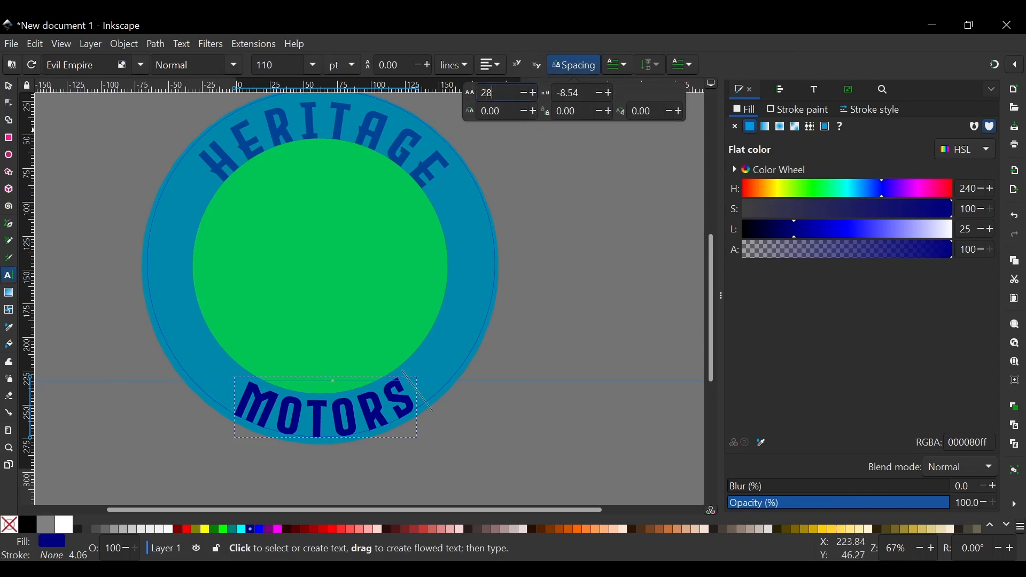
text(28)
key(Return)
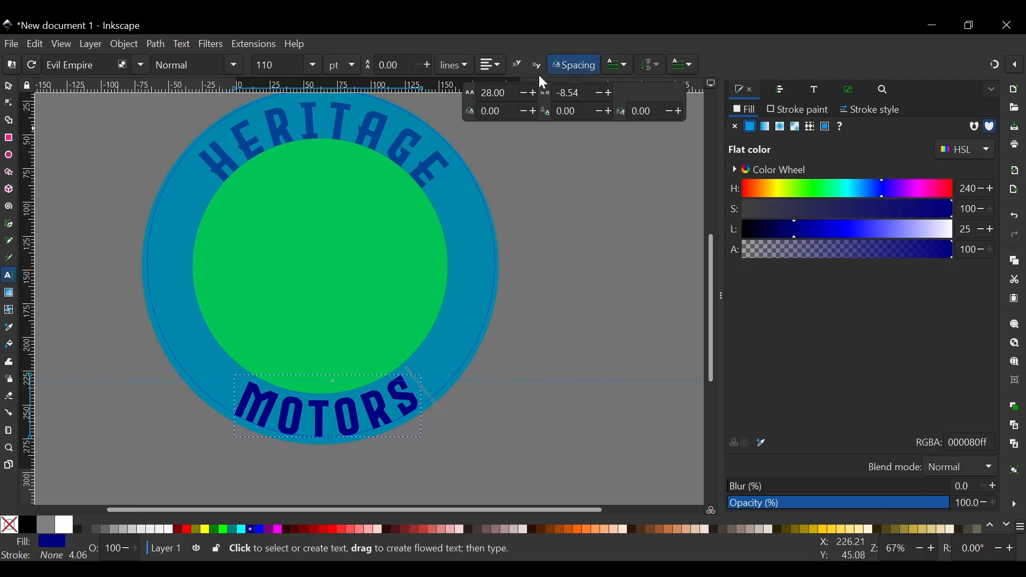
click(507, 93)
key(BackSpace)
key(BackSpace)
key(BackSpace)
key(Return)
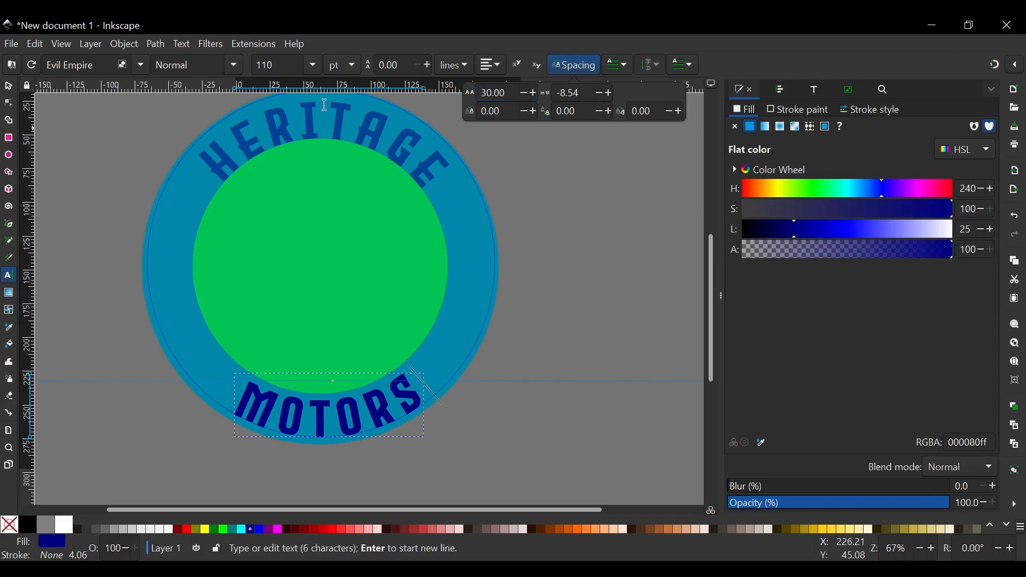
Step: Rotate the circle carrying "MOTORS" slightly to recentre the widened text against the guide, and check its position in the ring
click(9, 87)
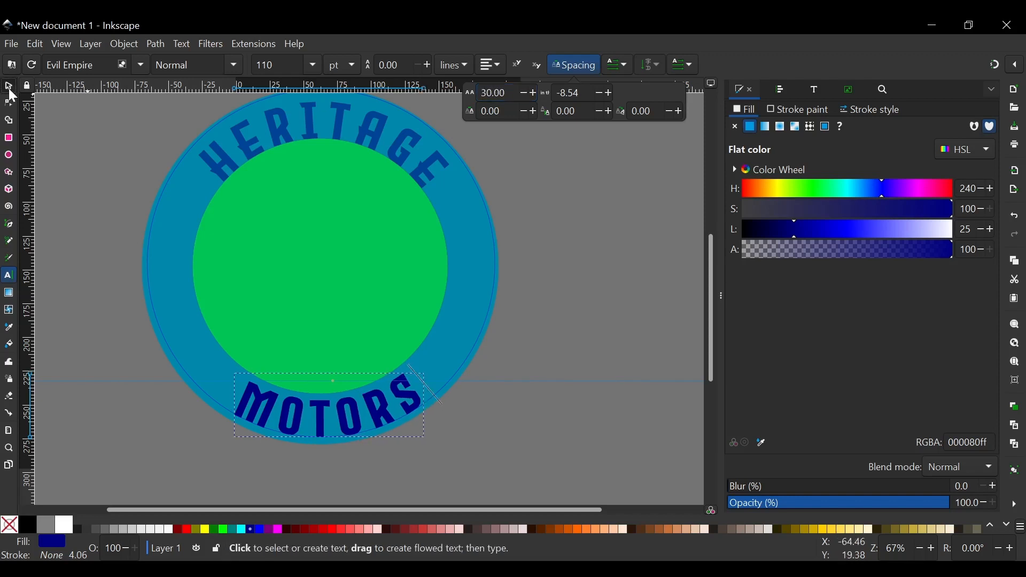
click(456, 327)
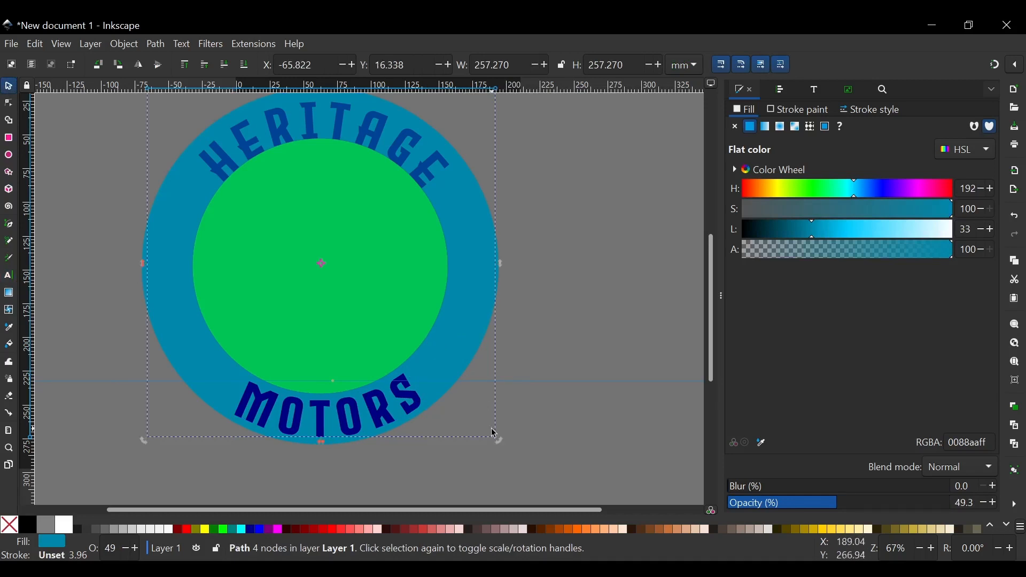
mouse_move(499, 440)
mouse_down()
mouse_move(500, 459)
mouse_move(498, 448)
mouse_up()
click(575, 305)
scroll(314, 238, down, 1)
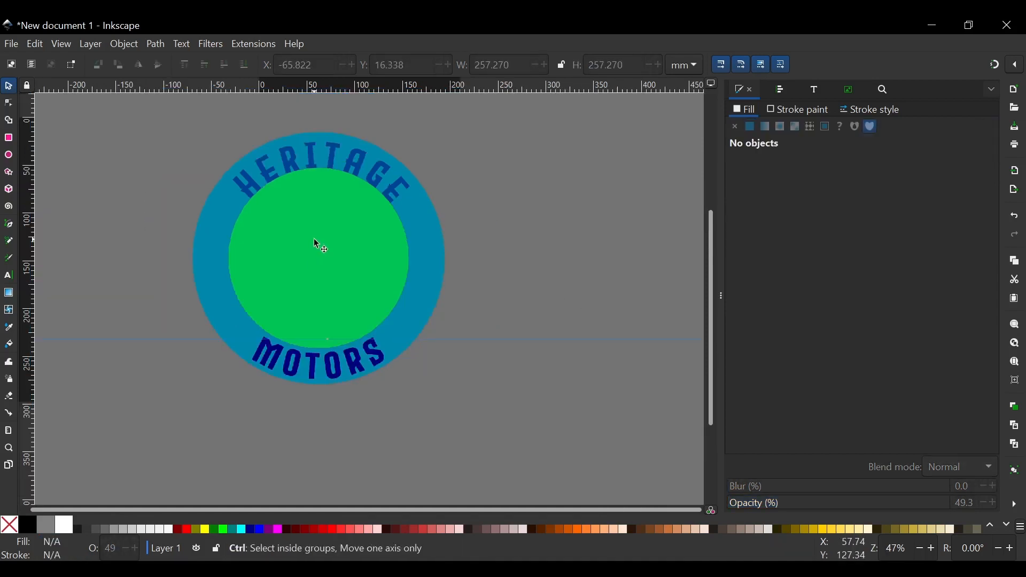
scroll(314, 239, up, 2)
scroll(313, 239, down, 1)
scroll(319, 298, up, 1)
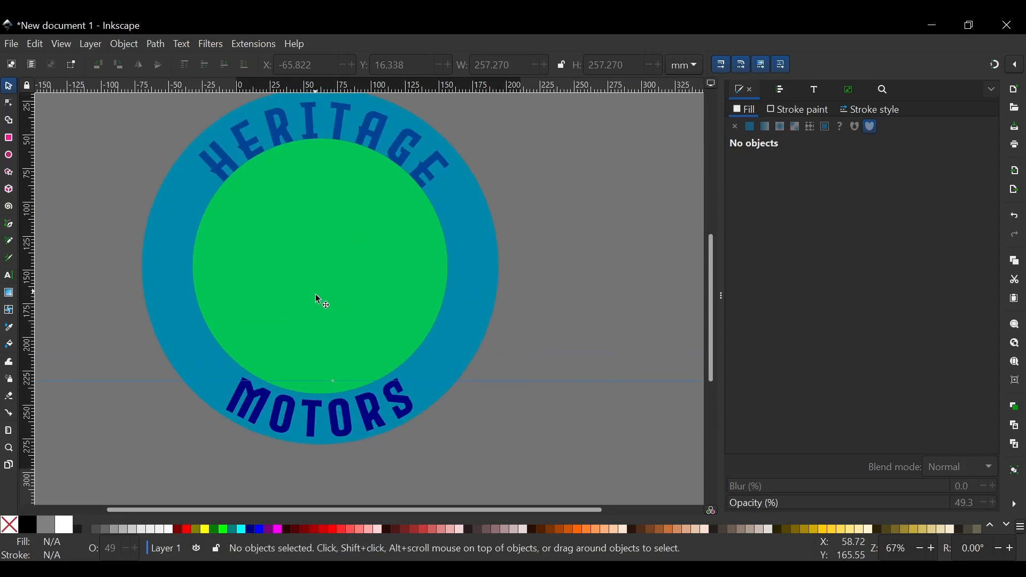
scroll(318, 302, up, 1)
Step: Lower the opacity of the teal circle carrying "MOTORS" to 0% and deselect it
click(342, 260)
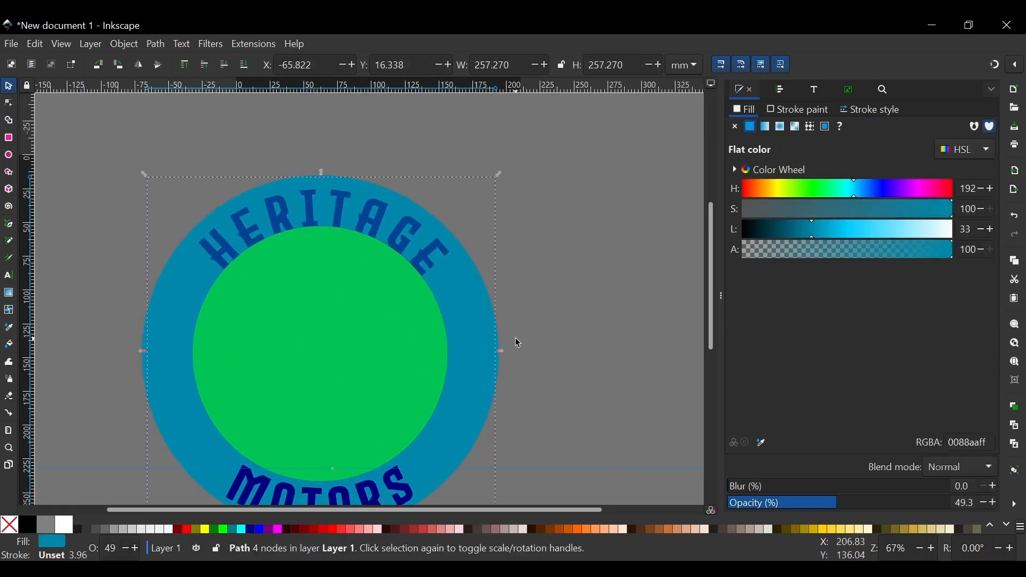
scroll(540, 305, down, 2)
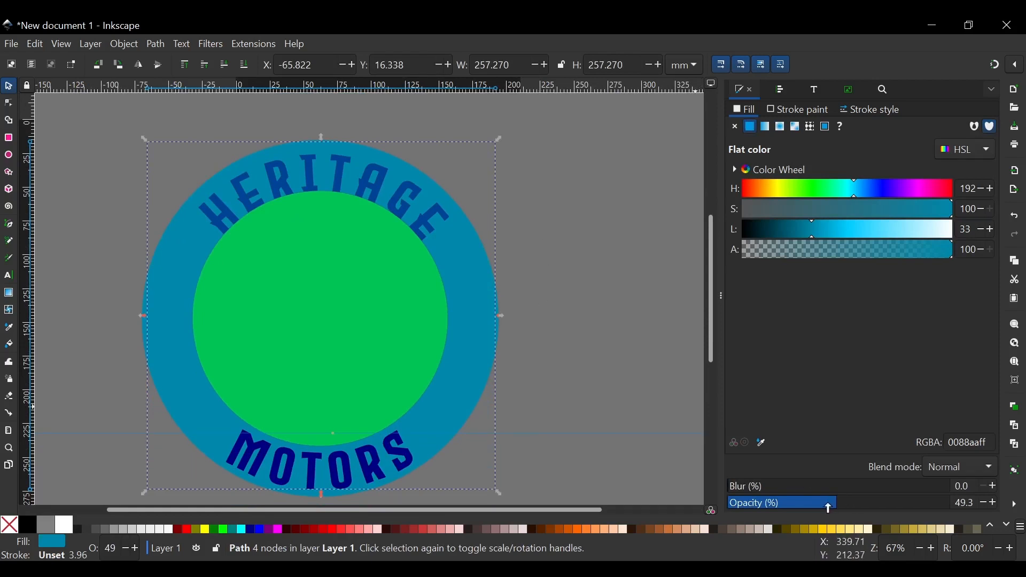
drag(830, 508, 634, 492)
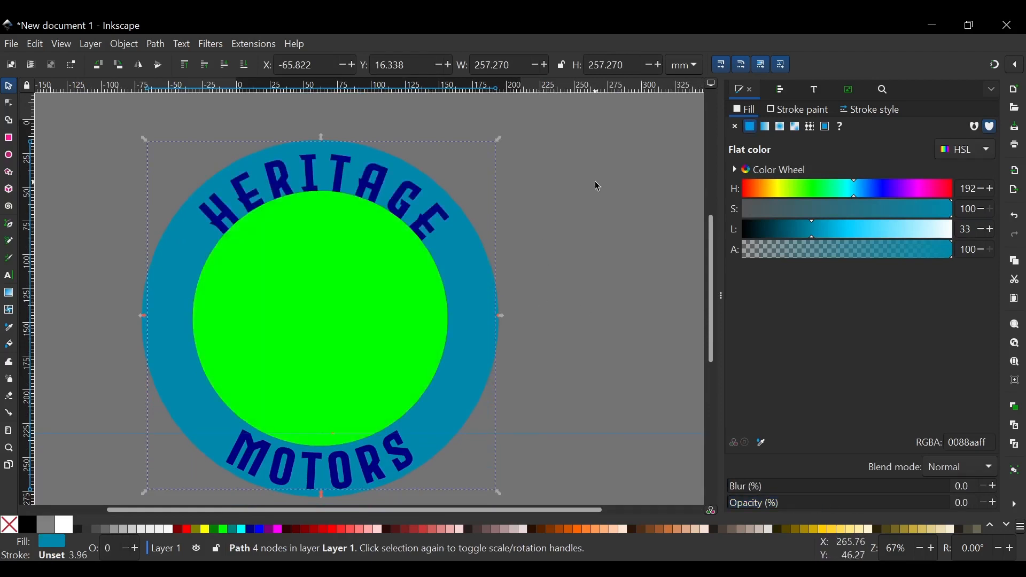
key(Escape)
Step: Enlarge the green circle carrying "HERITAGE" around its centre to about 196.8 mm and rotate it slightly to adjust the text
click(367, 269)
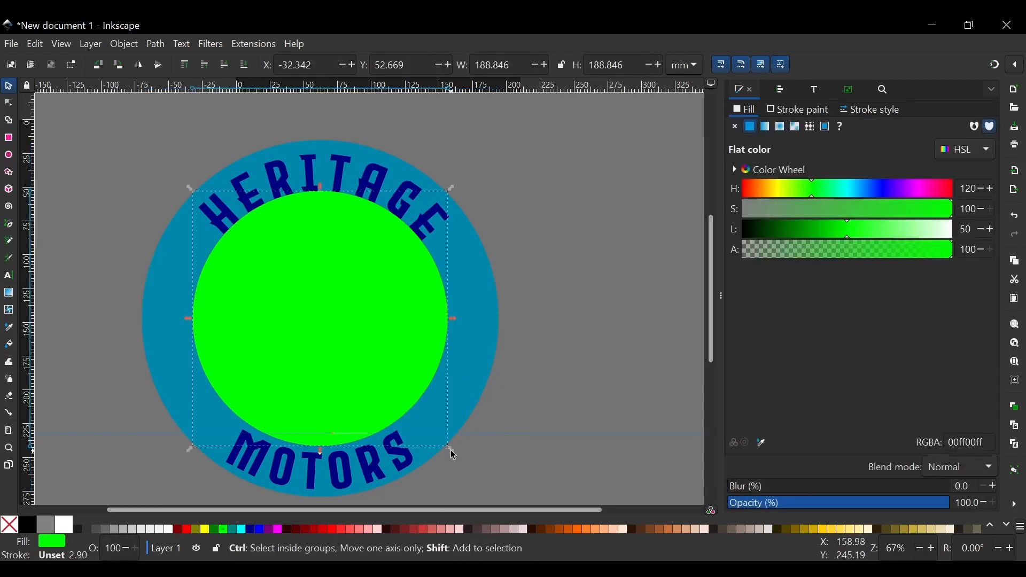
mouse_move(453, 455)
mouse_down()
mouse_move(448, 447)
mouse_move(456, 460)
mouse_up()
click(371, 291)
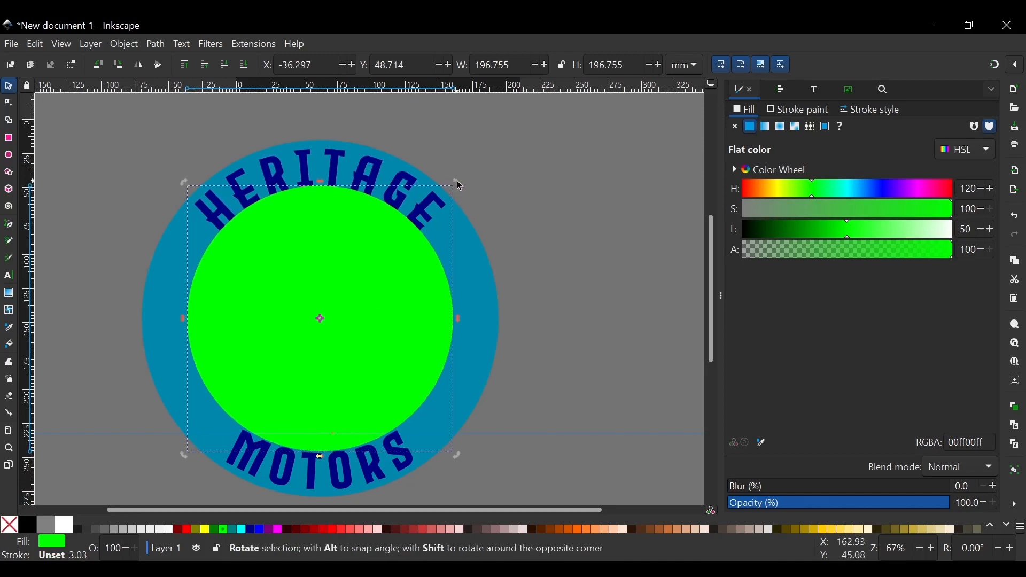
drag(459, 185, 460, 183)
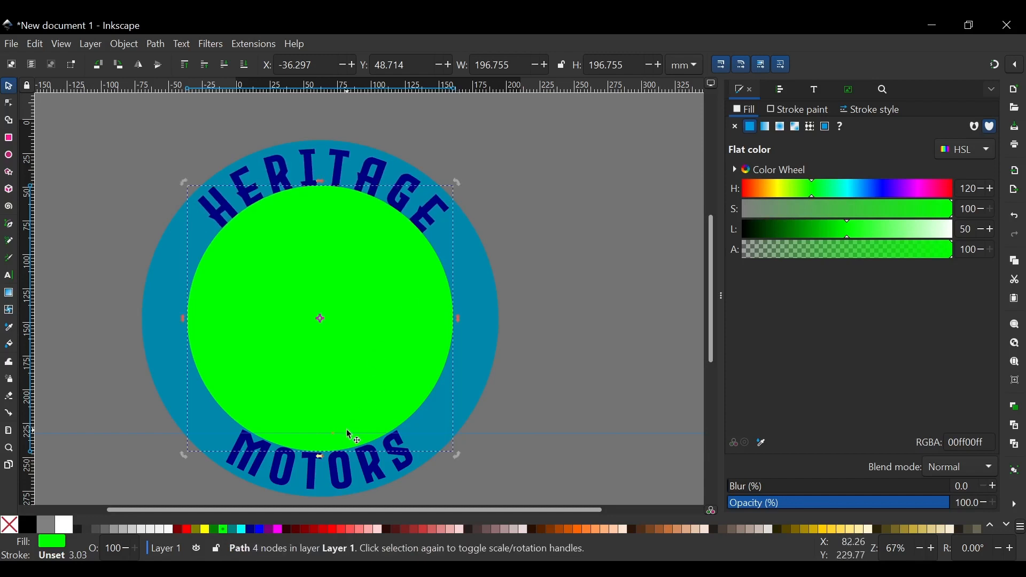
Step: Move the horizontal guide up to the lower corners of "HERITAGE" and rotate the green circle until the word is level
drag(332, 434, 318, 235)
scroll(251, 206, up, 1)
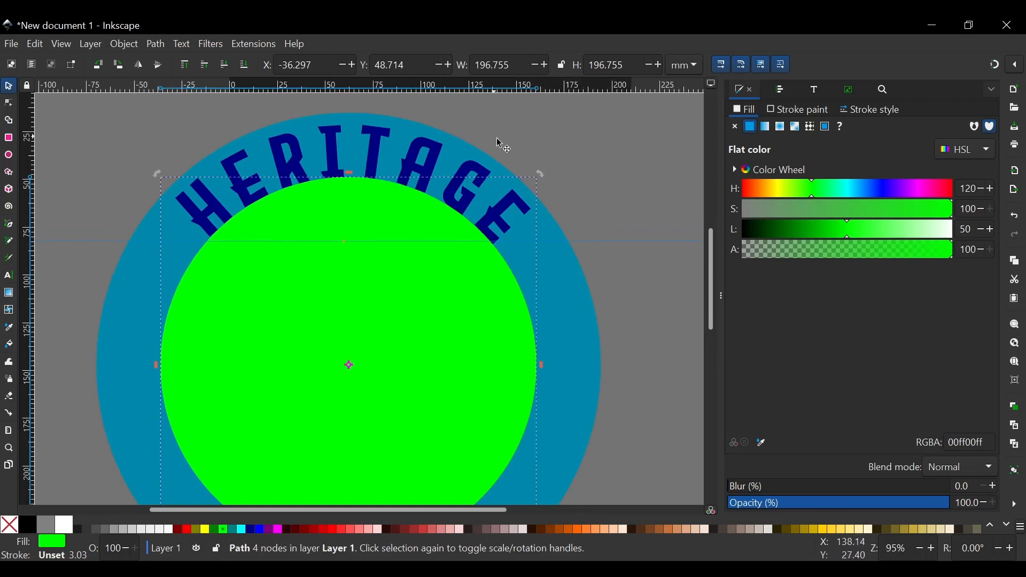
drag(541, 179, 540, 171)
key(Escape)
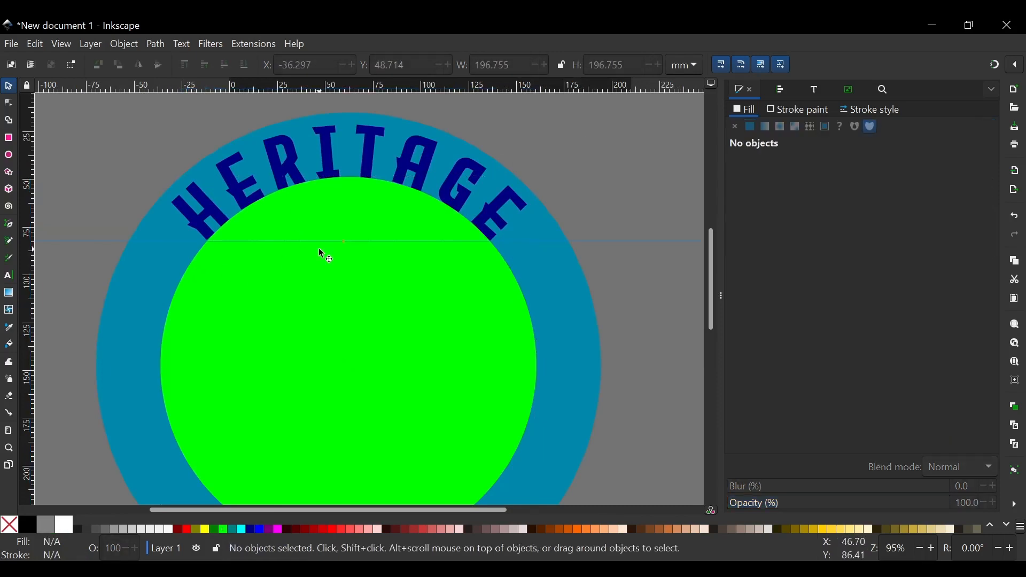
Step: Convert the "HERITAGE" text to a path and delete the green circle it followed
scroll(322, 258, down, 1)
scroll(322, 273, up, 2)
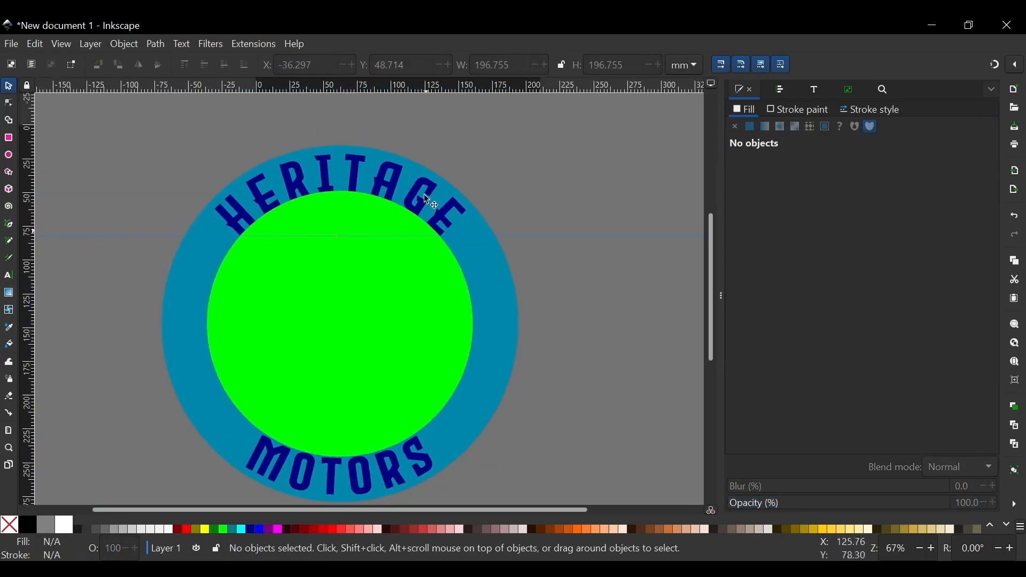
click(400, 178)
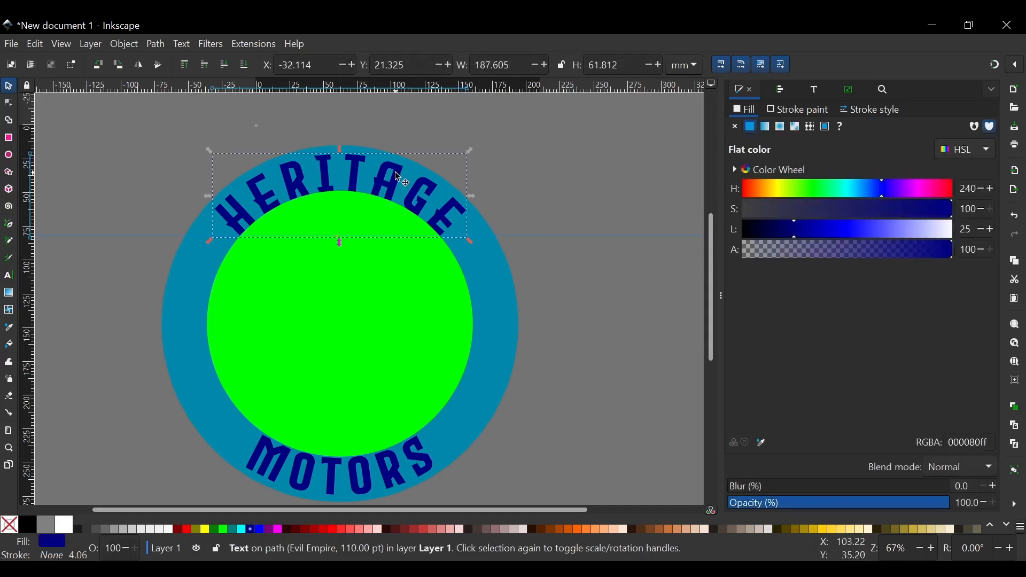
click(156, 45)
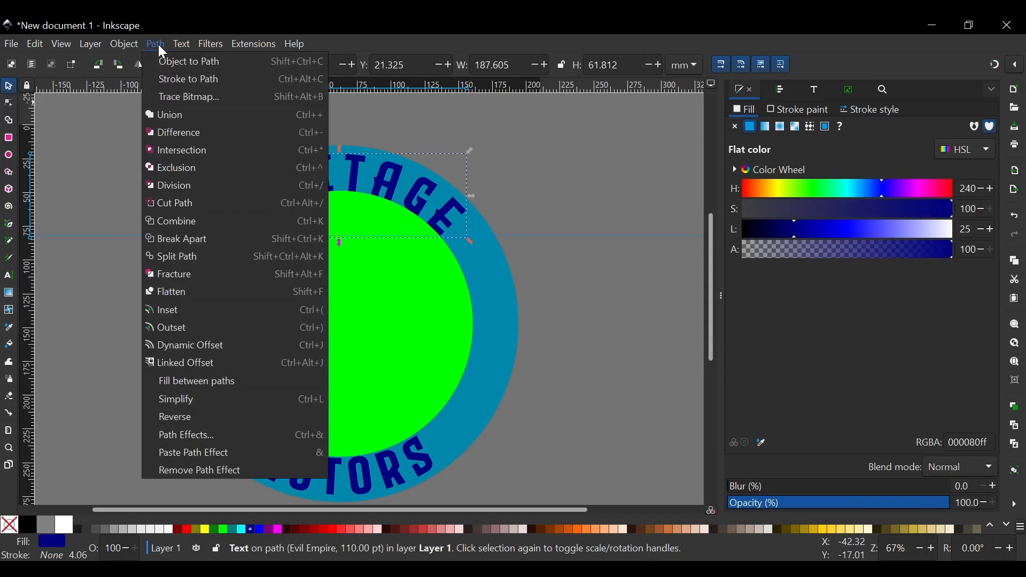
click(187, 60)
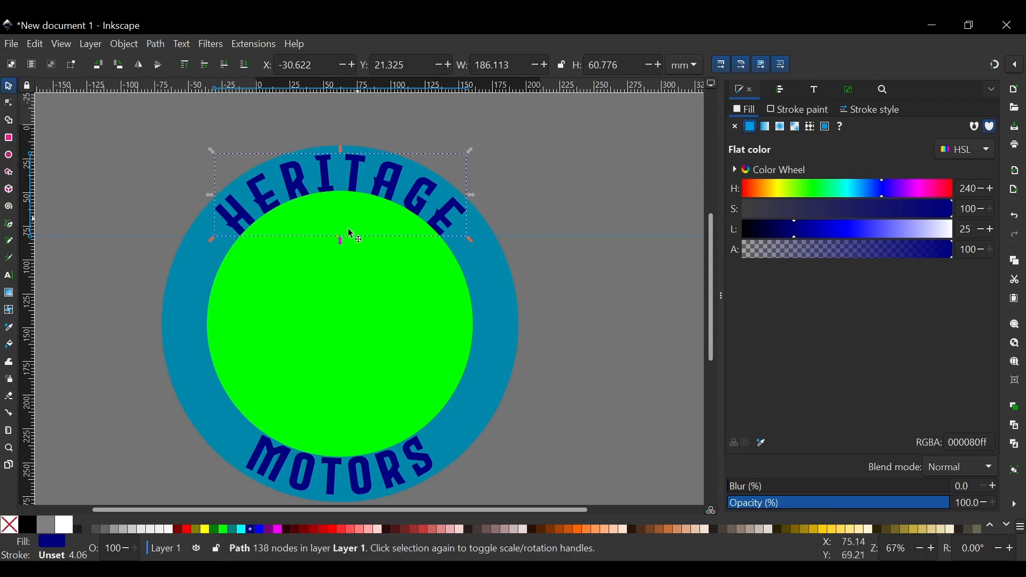
click(433, 363)
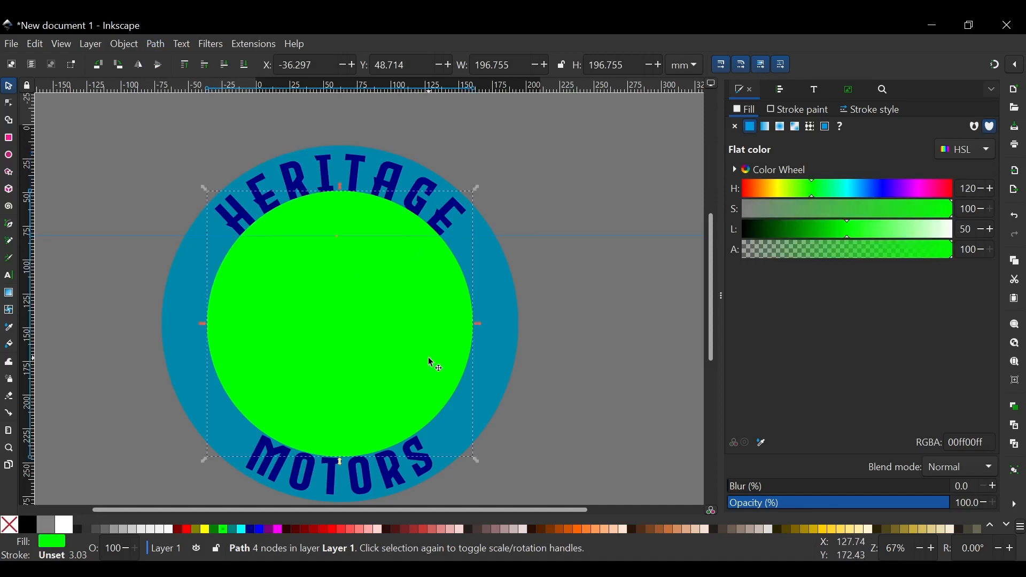
key(Delete)
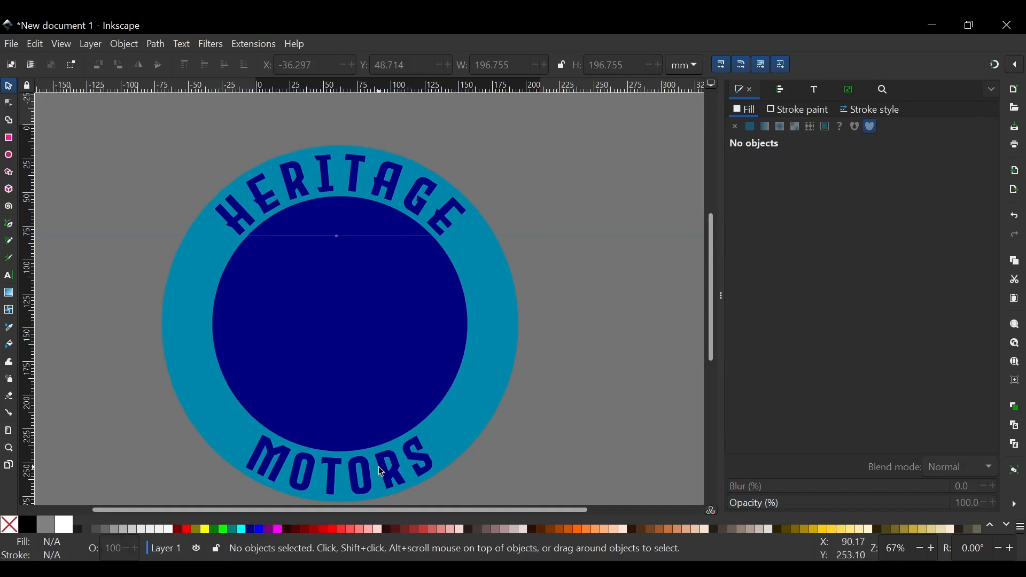
Step: Restore the opacity of the teal circle carrying "MOTORS" to 100% and deselect it
click(404, 473)
scroll(337, 241, down, 2)
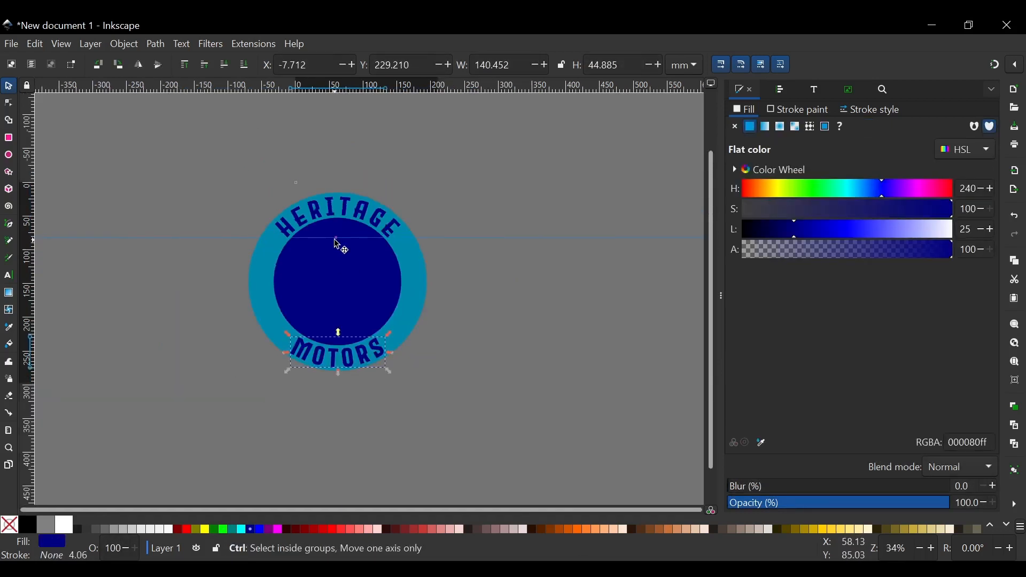
drag(159, 163, 510, 437)
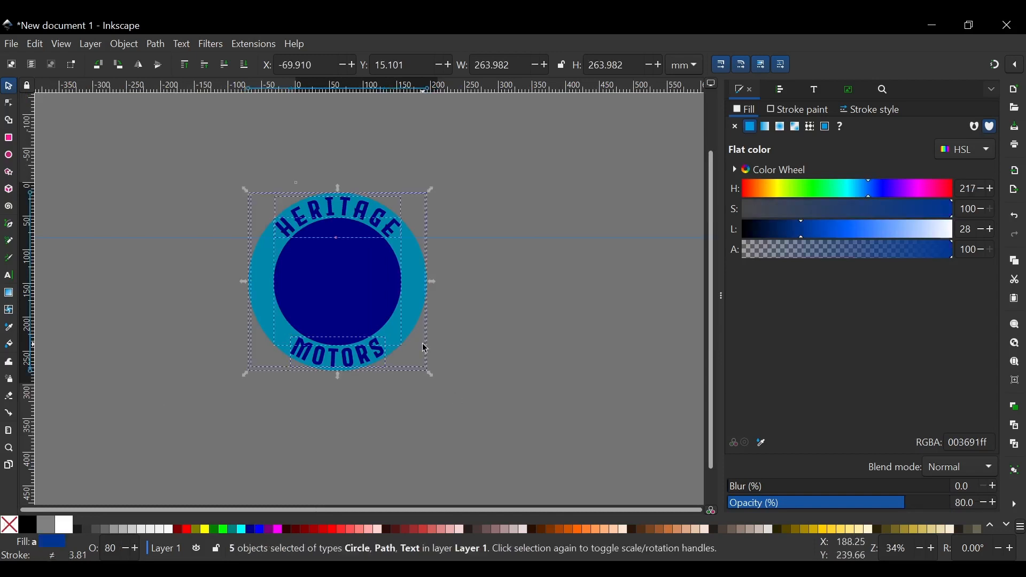
scroll(387, 305, up, 2)
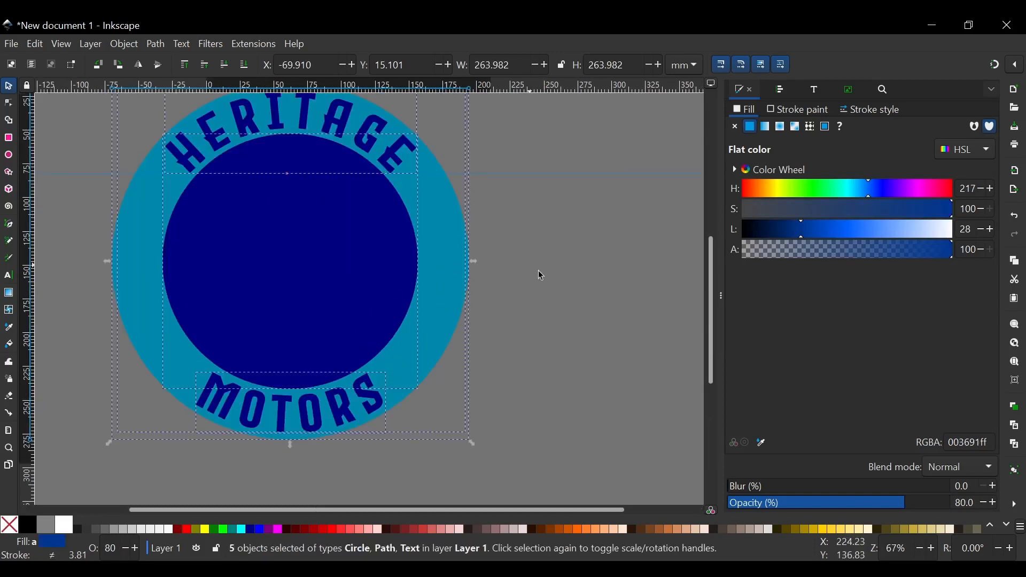
shift+click(444, 236)
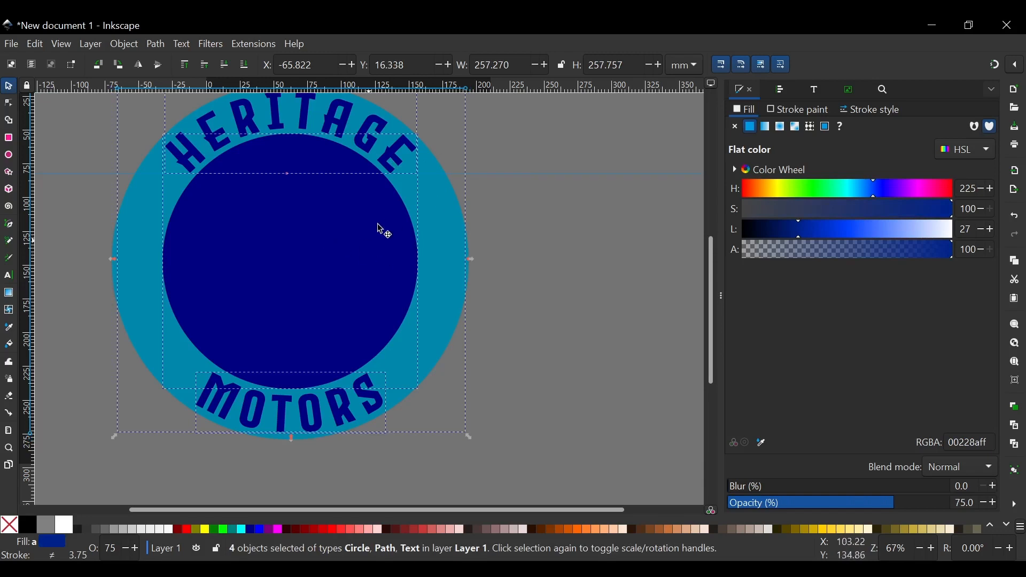
shift+click(286, 217)
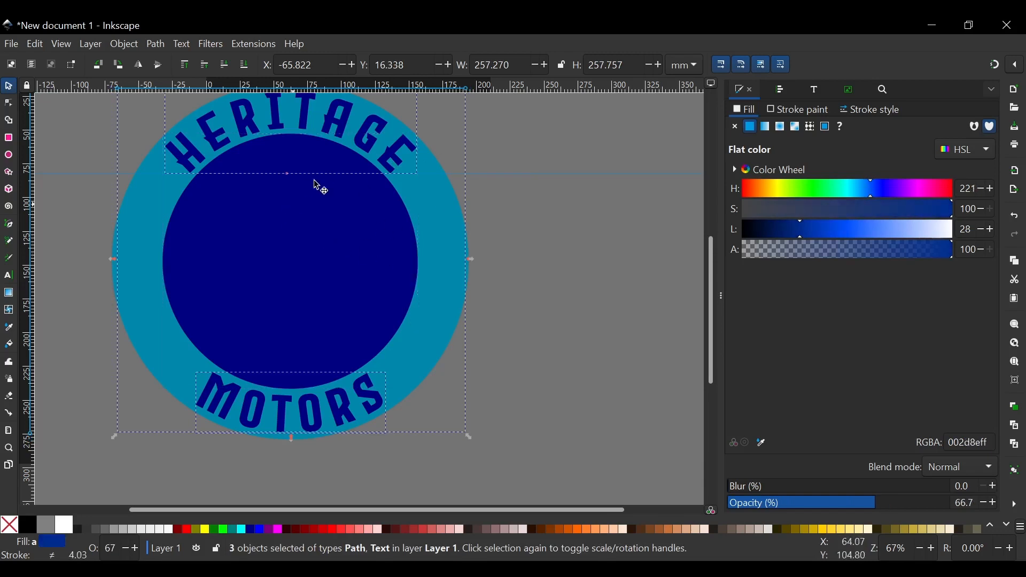
shift+click(409, 145)
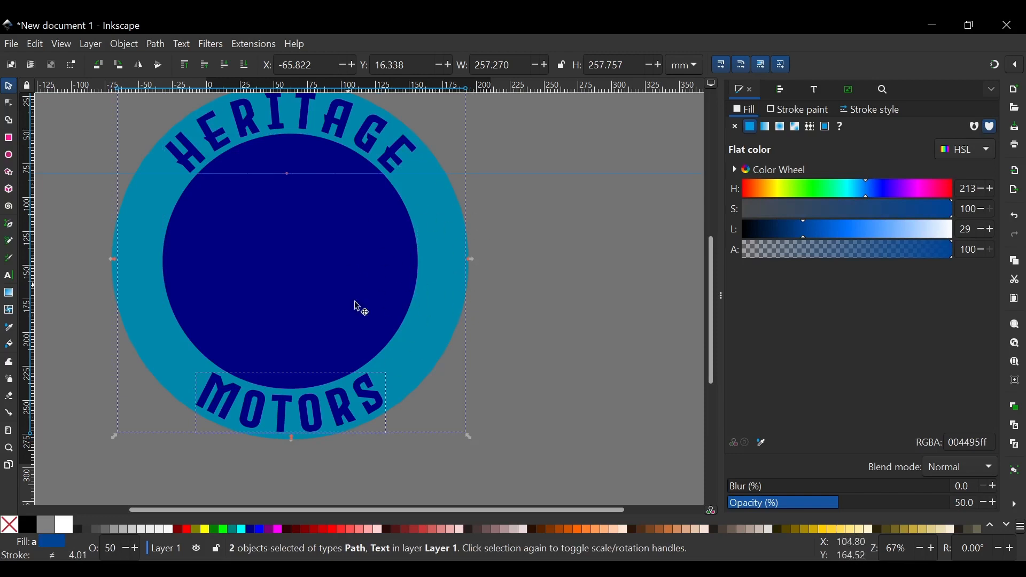
scroll(401, 316, up, 2)
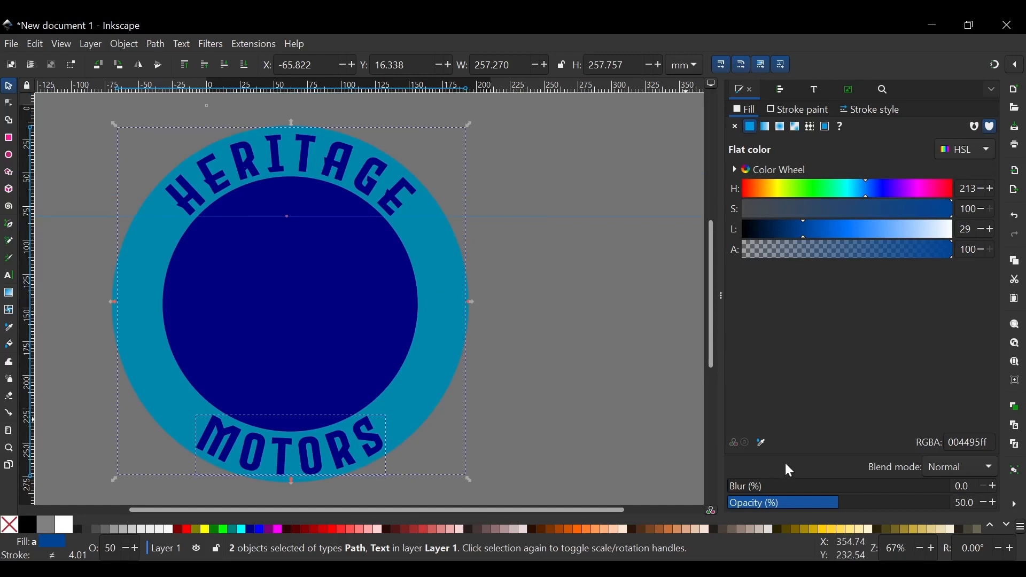
drag(823, 495, 957, 500)
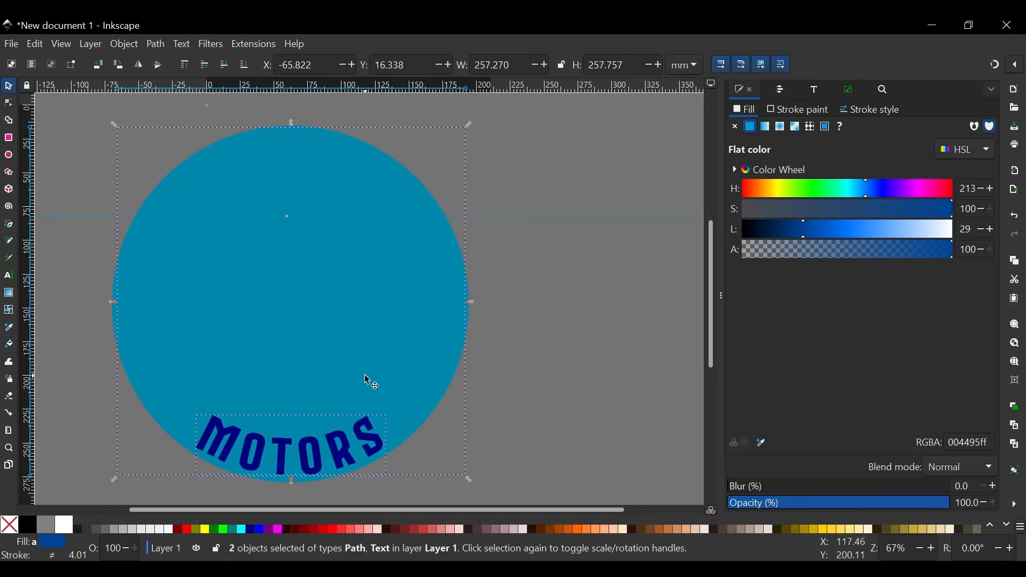
click(475, 143)
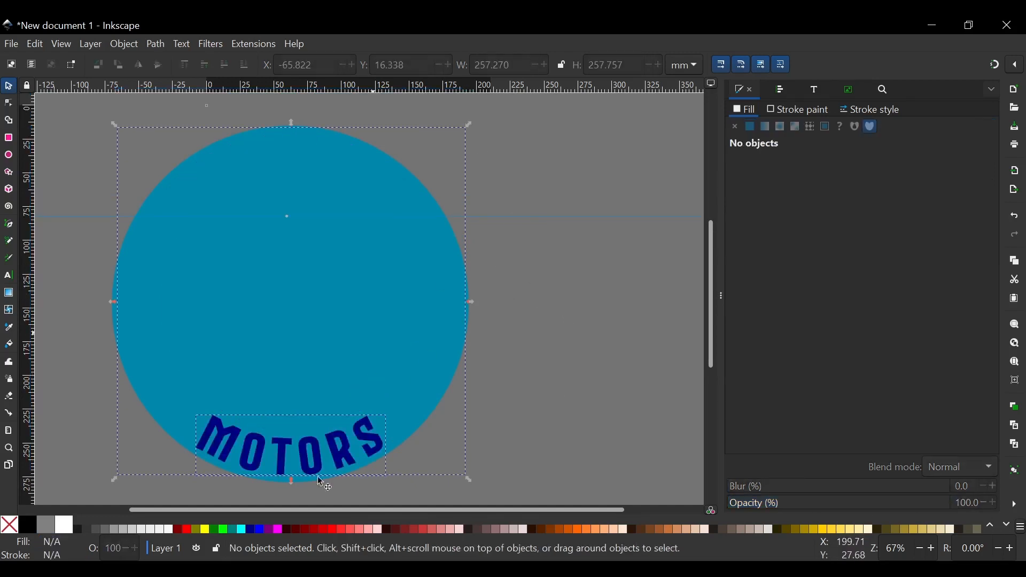
Step: Convert the "MOTORS" text to a path, lower the teal circle it followed to the bottom and deselect it
click(349, 445)
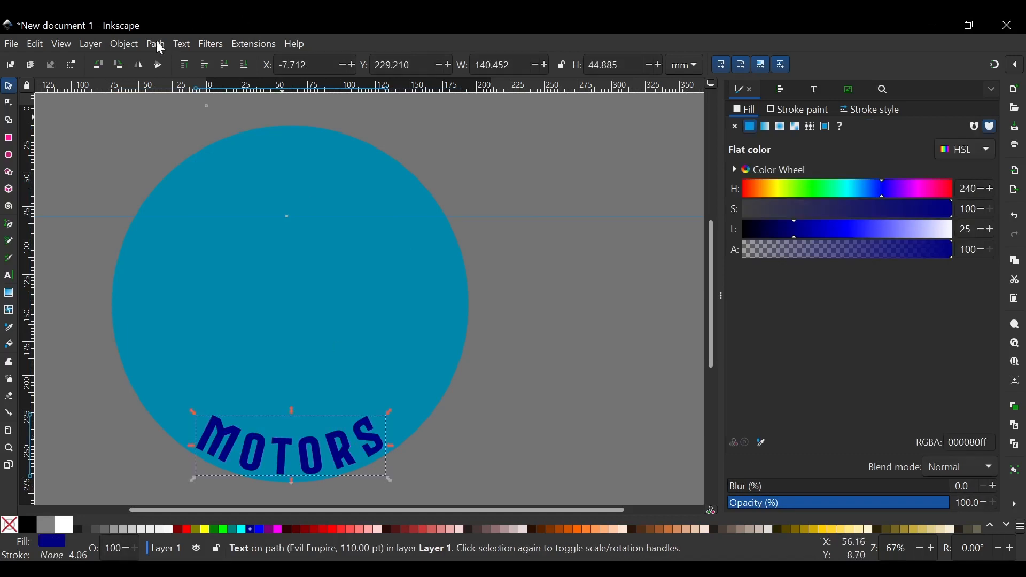
click(156, 44)
click(203, 62)
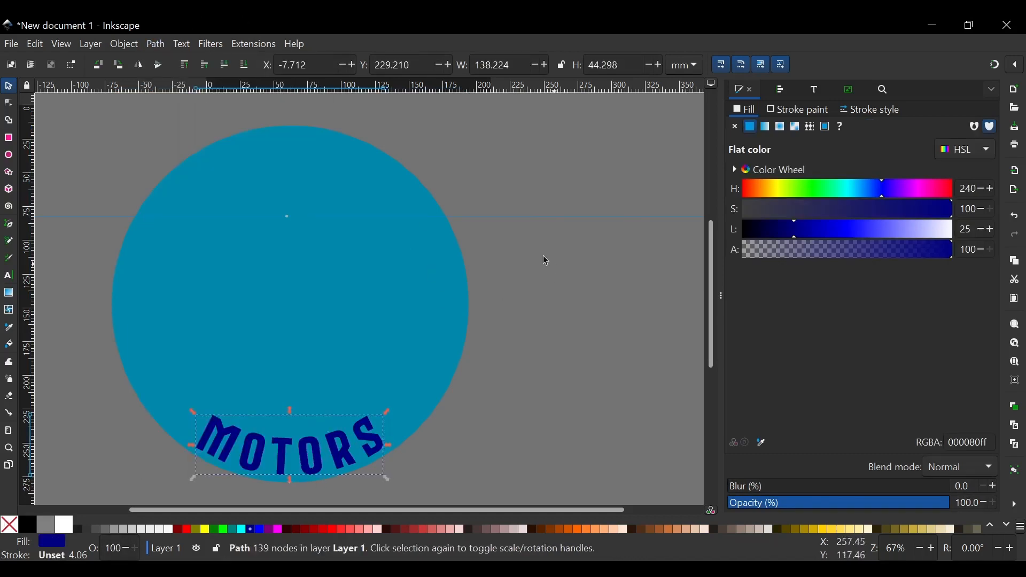
click(445, 261)
key(End)
key(Escape)
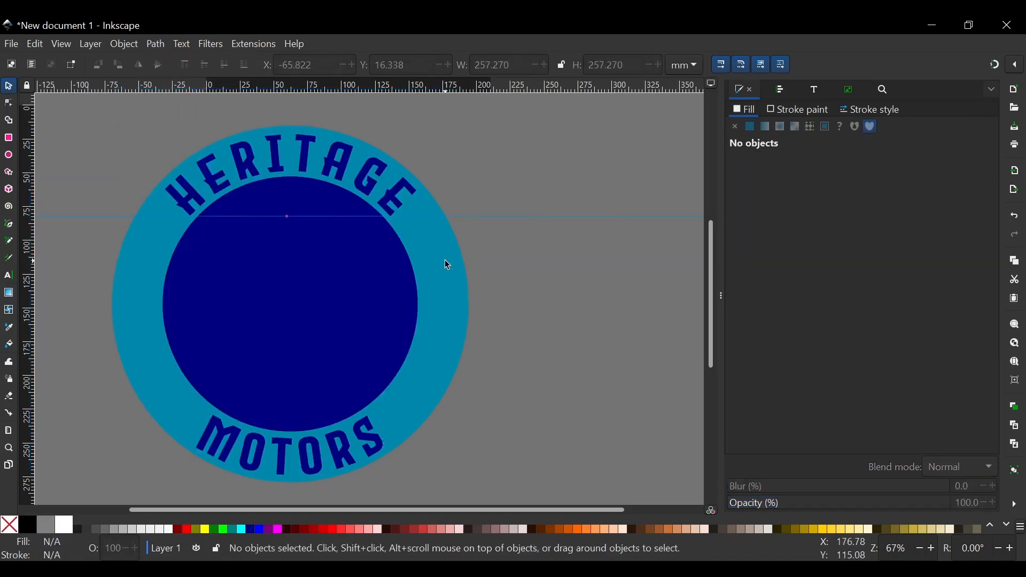
Step: Import the "vintage-vector-illustration" car JPEG from the Desktop as an embedded image with DPI taken from the file
scroll(299, 252, left, 3)
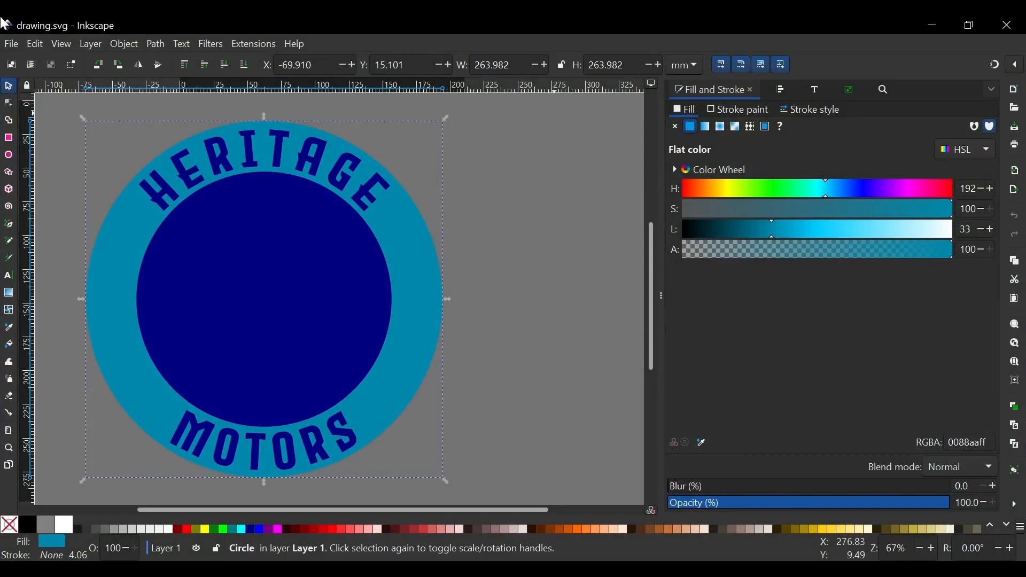
click(13, 45)
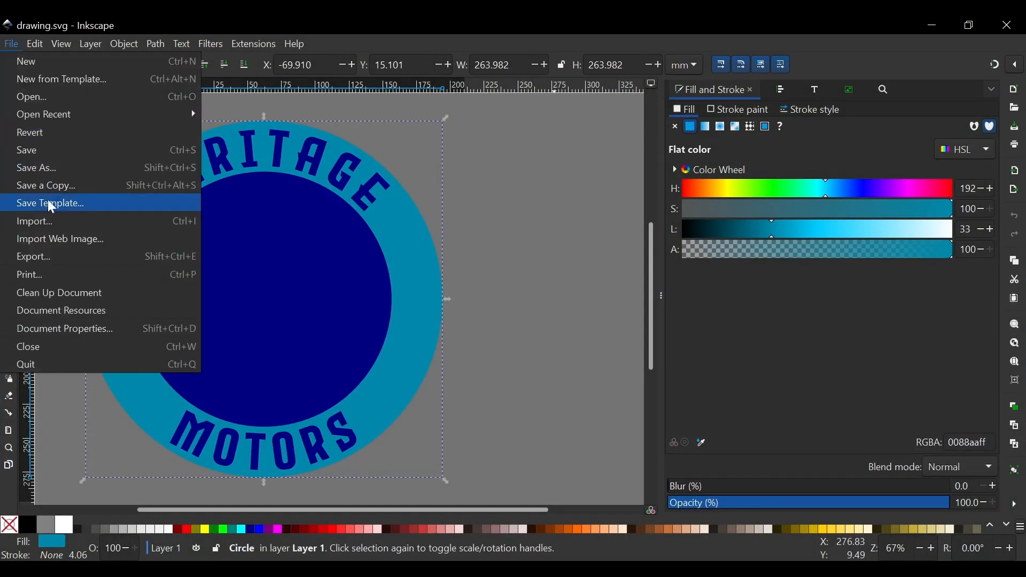
click(46, 222)
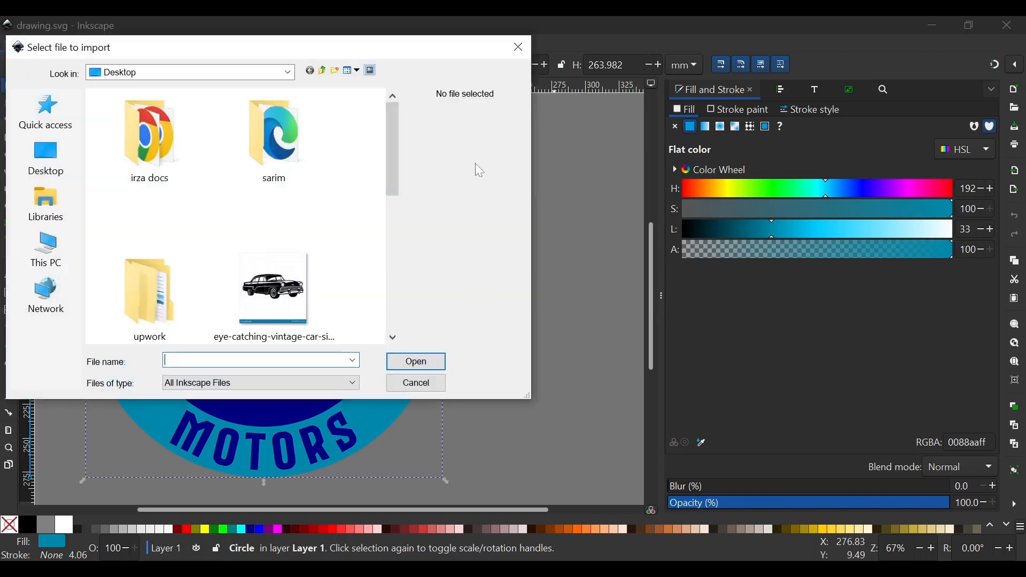
scroll(282, 235, down, 5)
click(166, 247)
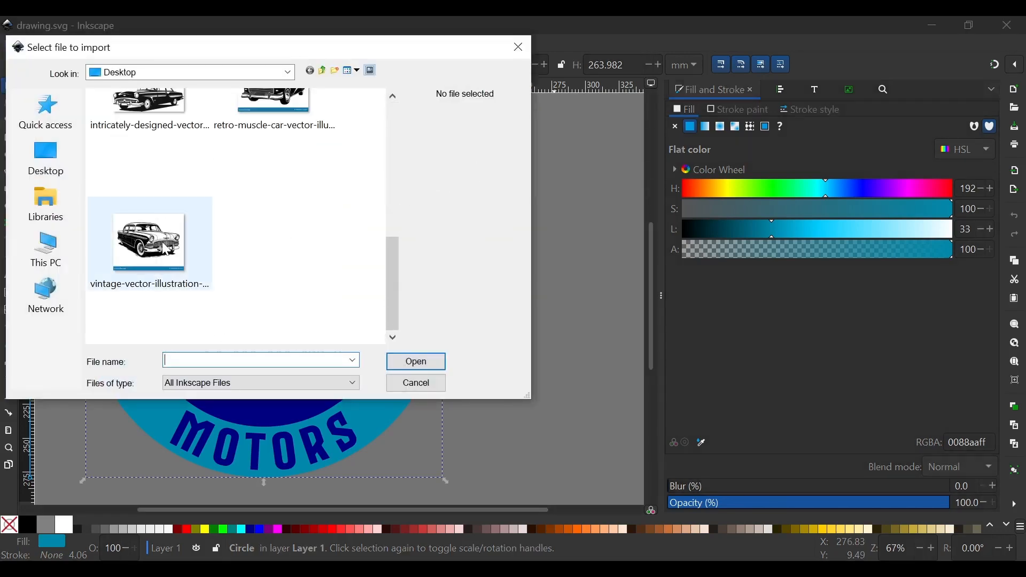
click(417, 361)
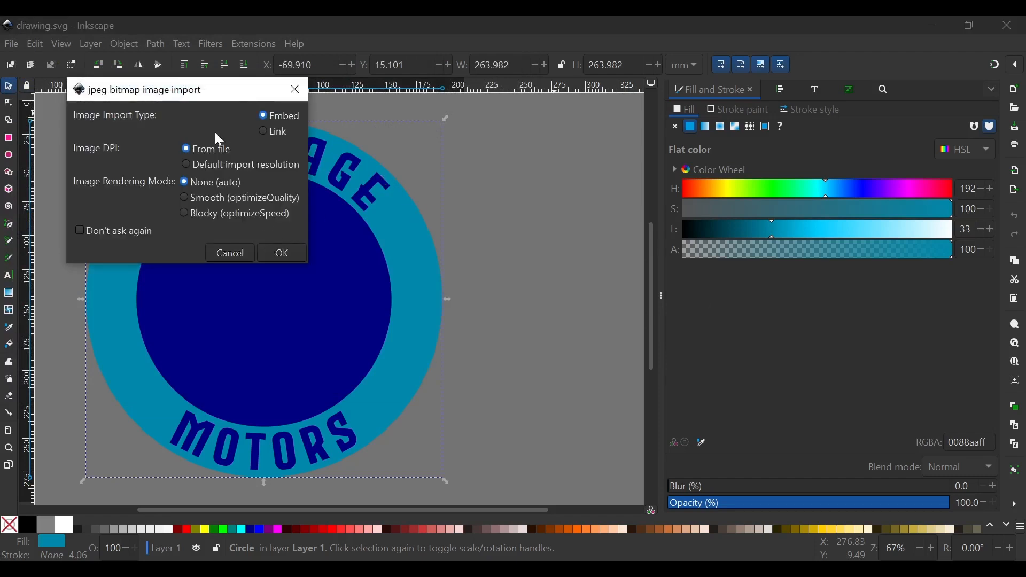
click(281, 252)
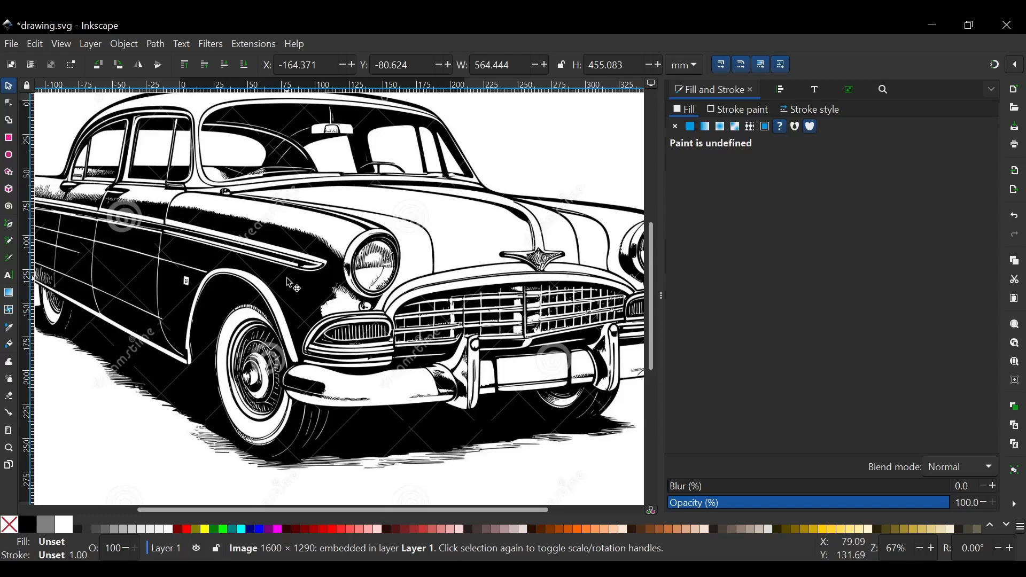
Step: Move the imported car image slightly right and up, to about X -118.5 mm and Y -94 mm
scroll(289, 279, down, 3)
drag(324, 286, 346, 281)
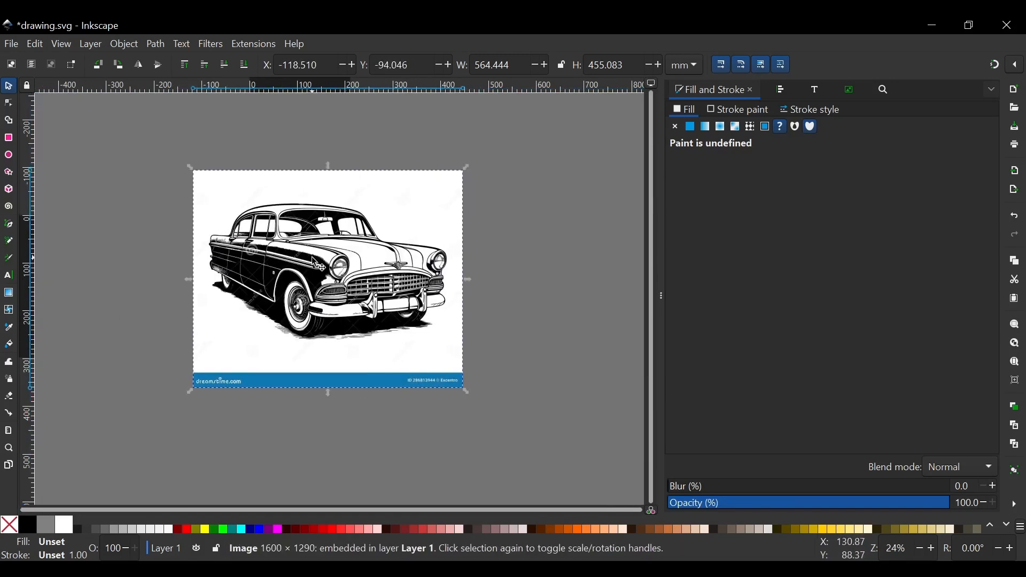
scroll(317, 262, up, 2)
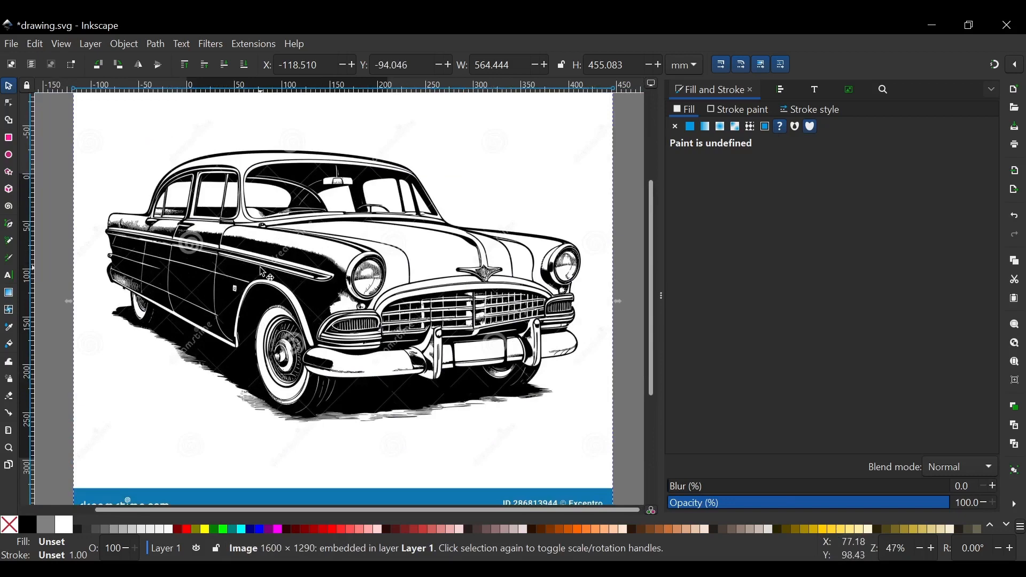
scroll(261, 272, down, 1)
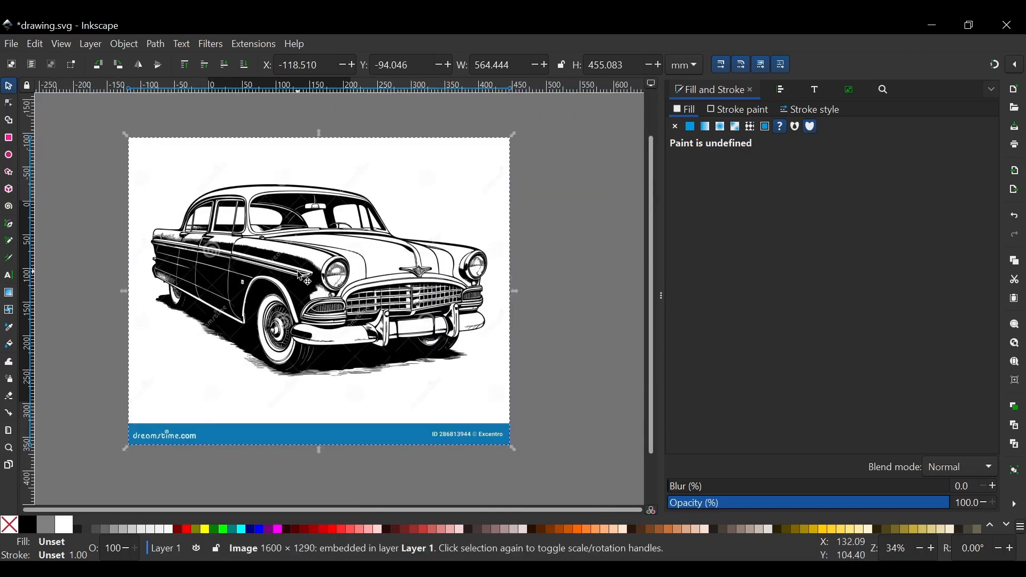
scroll(305, 277, up, 1)
scroll(320, 294, up, 1)
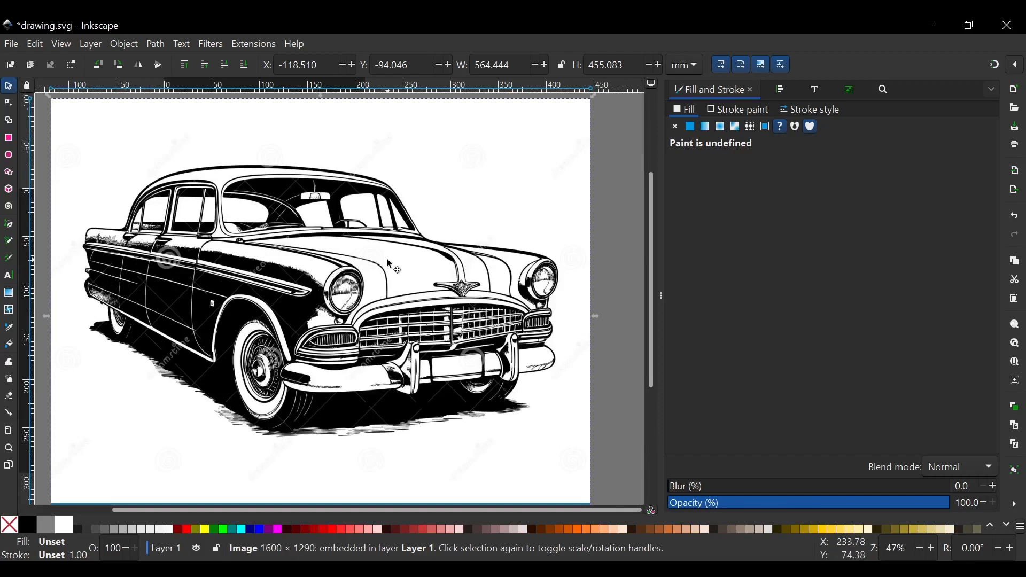
Step: Set up a single-scan Trace Bitmap of the car image with Brightness cutoff detection and a threshold of 0.480
click(849, 91)
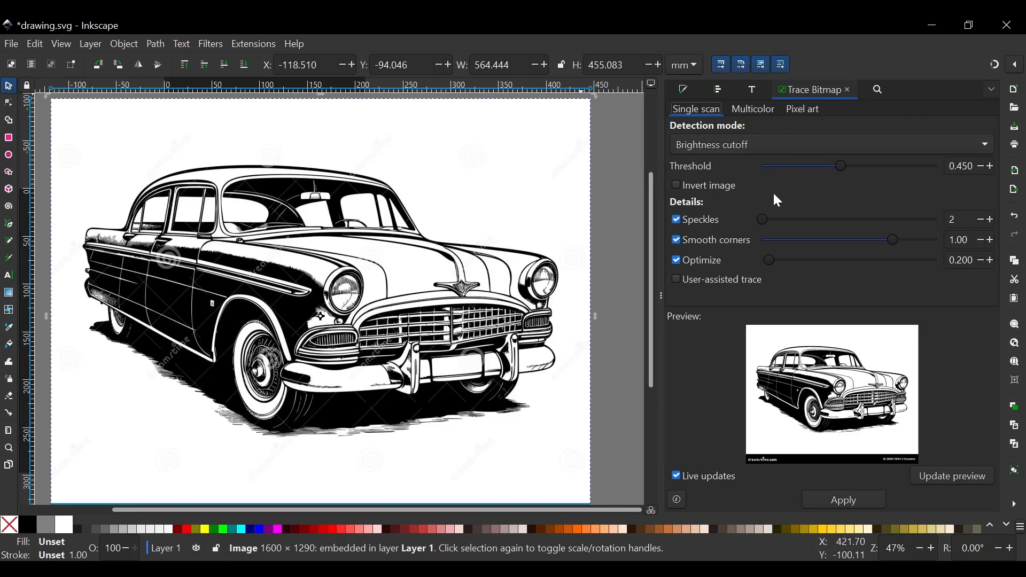
click(958, 149)
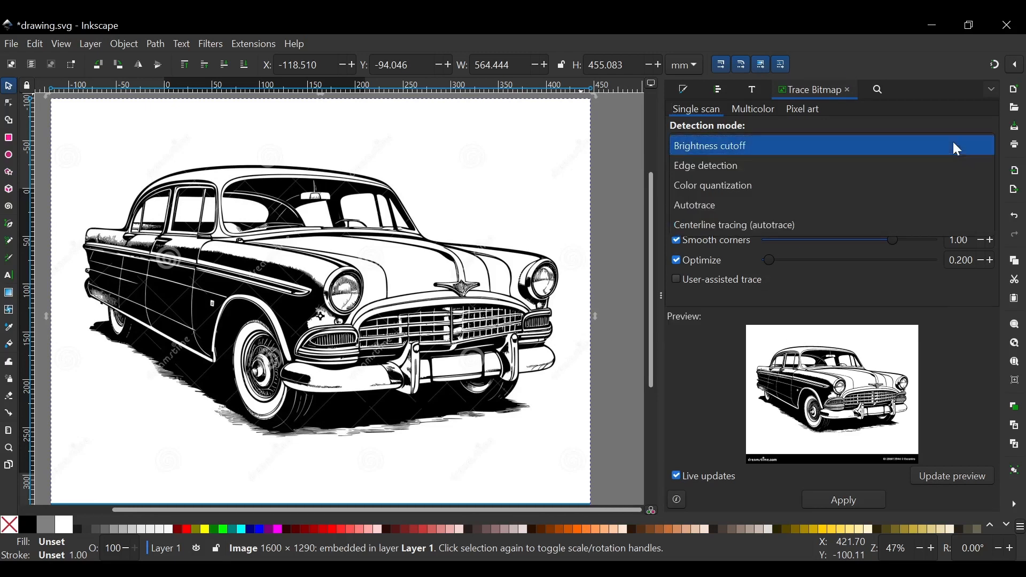
click(738, 149)
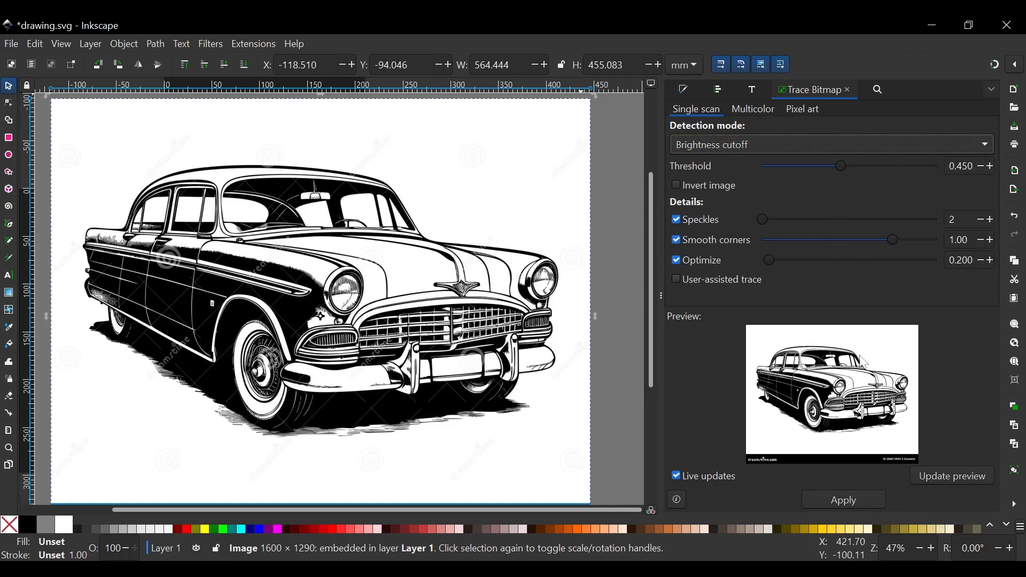
scroll(845, 166, up, 3)
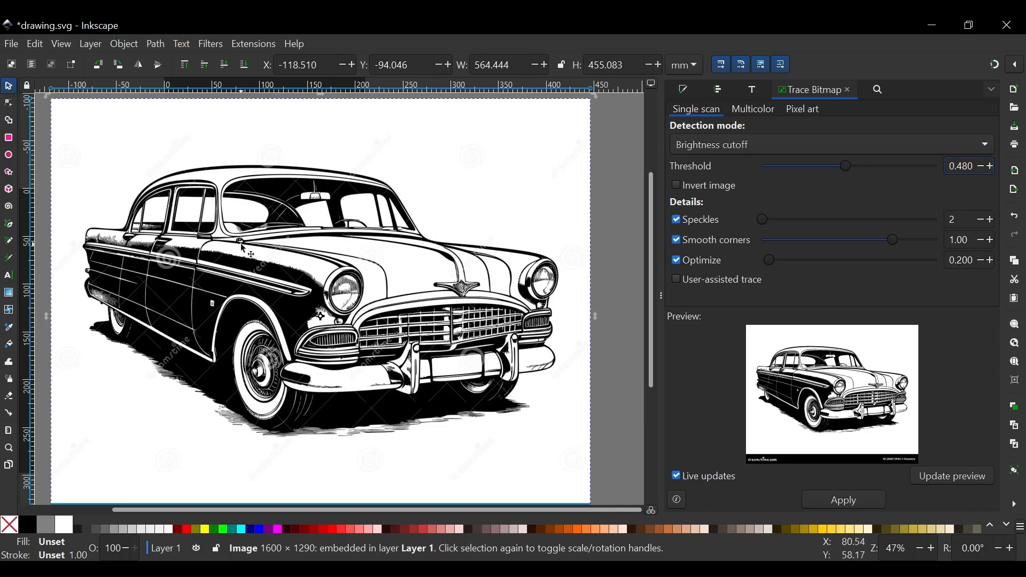
Step: Move the car image left to about X -291.3 mm and Y -122.6 mm and inspect its line work
drag(430, 288, 264, 259)
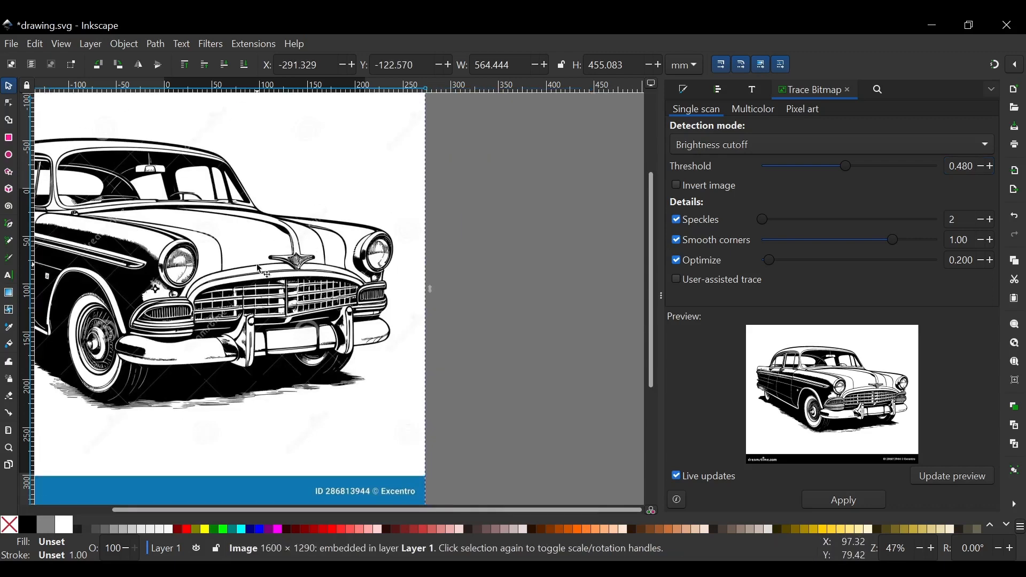
scroll(257, 265, left, 4)
scroll(338, 250, up, 3)
scroll(317, 265, right, 3)
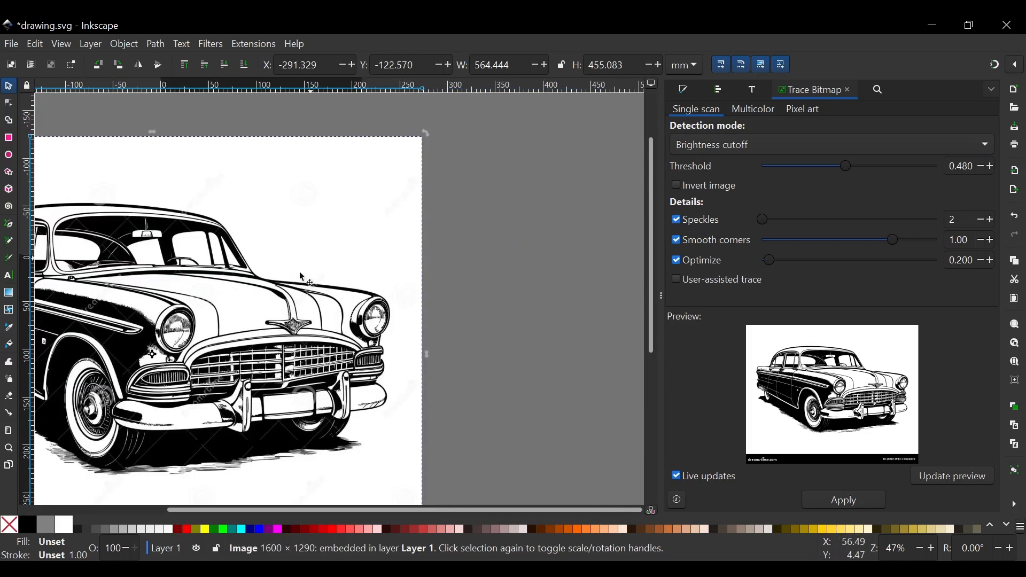
scroll(300, 283, down, 6)
scroll(289, 290, left, 5)
scroll(289, 290, up, 5)
scroll(289, 287, right, 2)
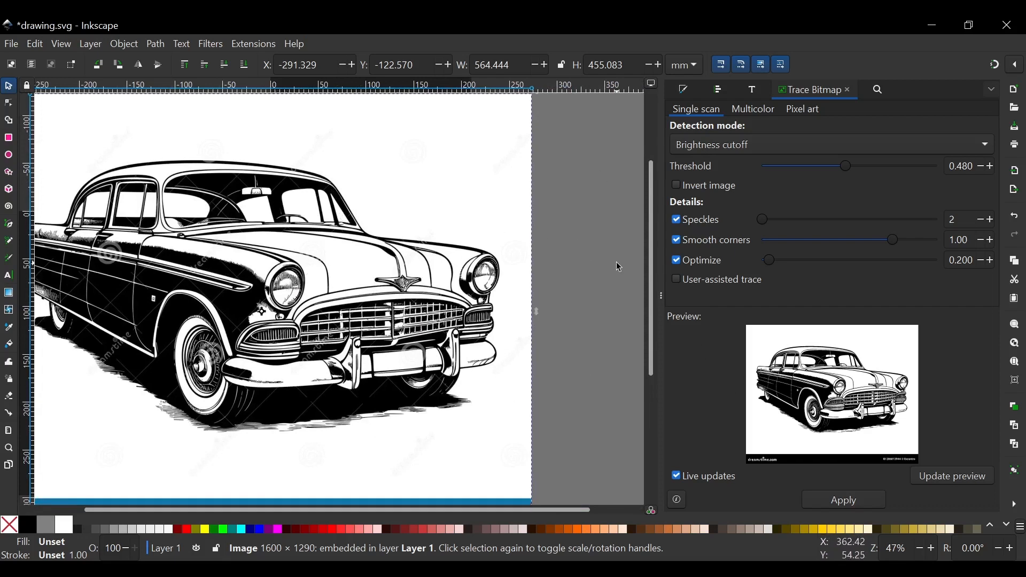
Step: Apply the trace, moving the vector car clear of the original image, and delete the original
click(853, 500)
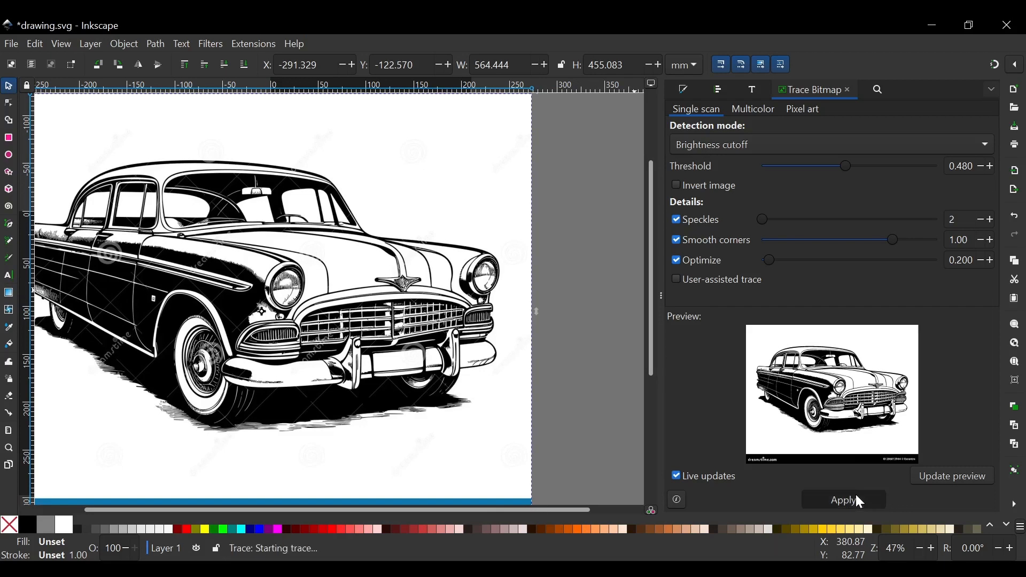
scroll(255, 305, down, 3)
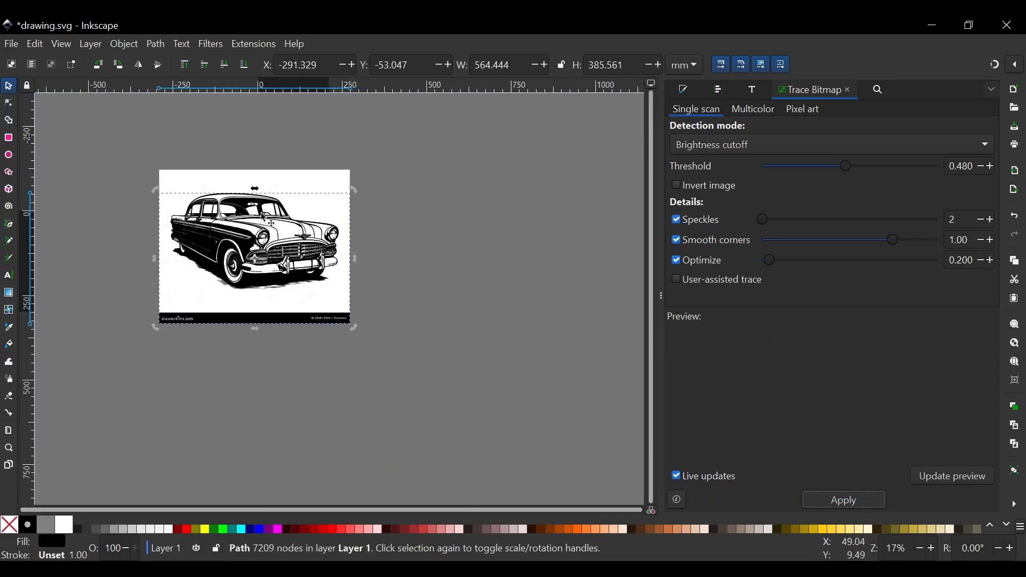
mouse_move(248, 290)
mouse_down()
mouse_move(421, 206)
mouse_move(484, 282)
mouse_up()
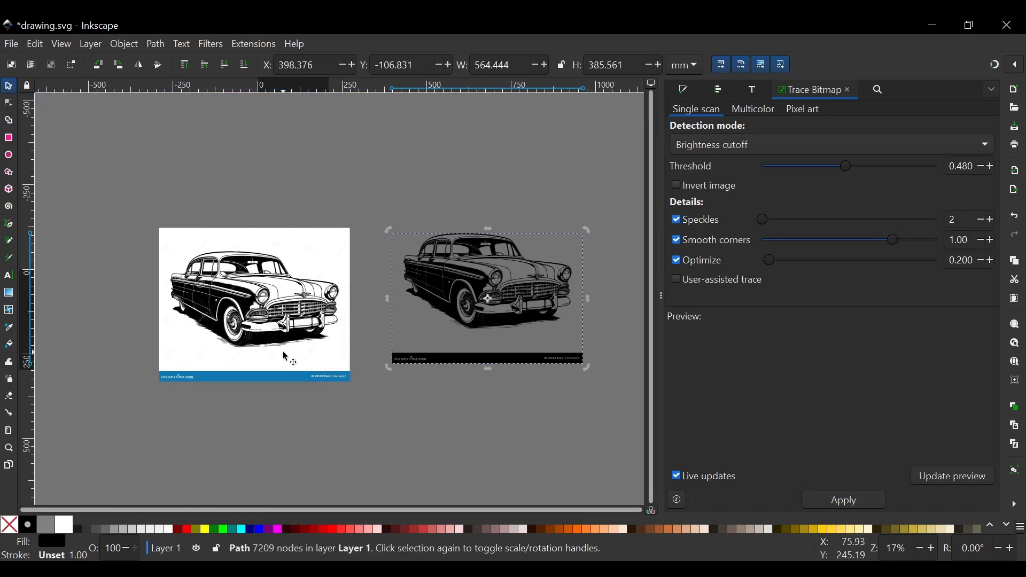
click(260, 284)
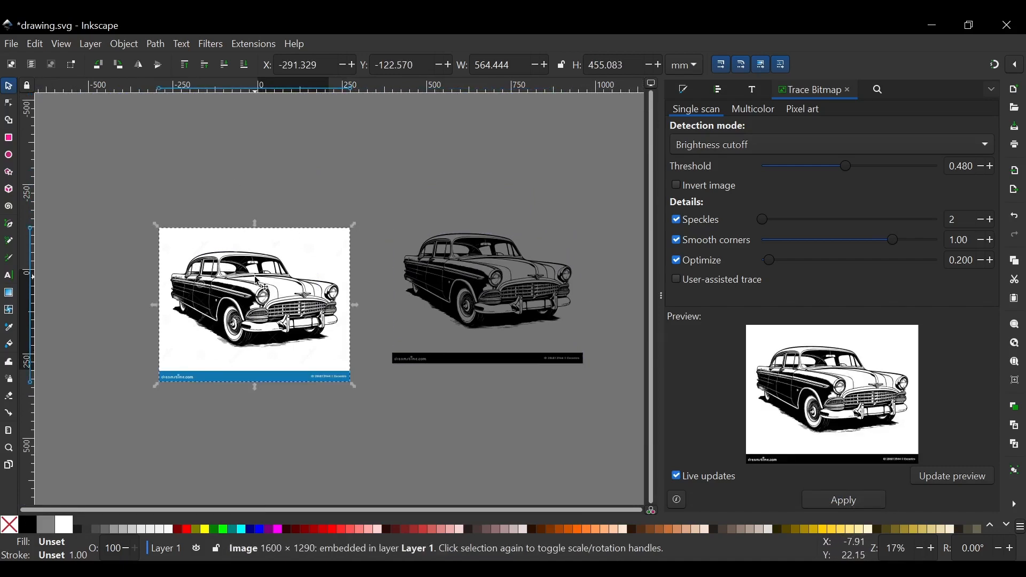
key(Delete)
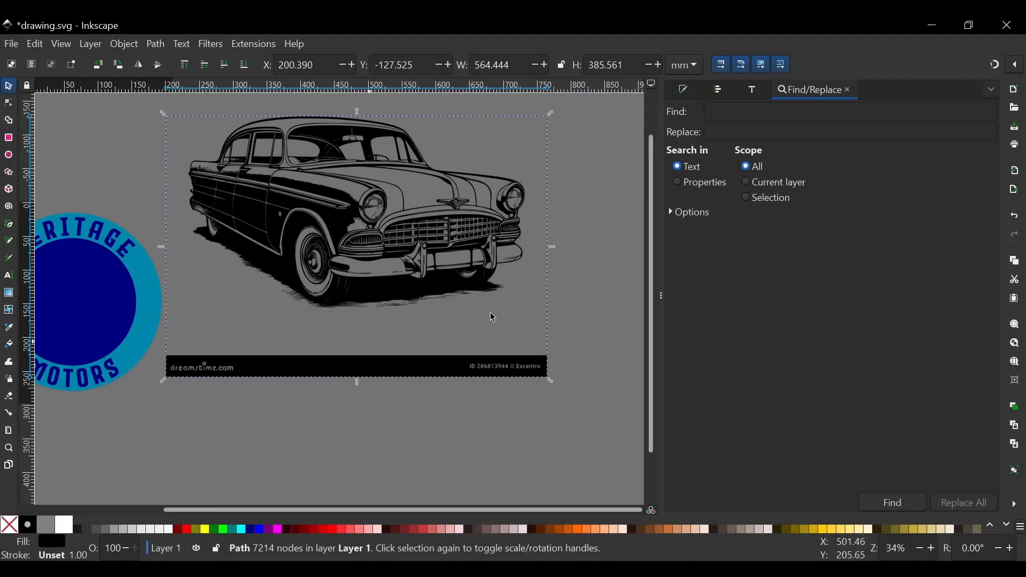
Step: Delete all the nodes of the black caption strip below the traced car
double_click(388, 371)
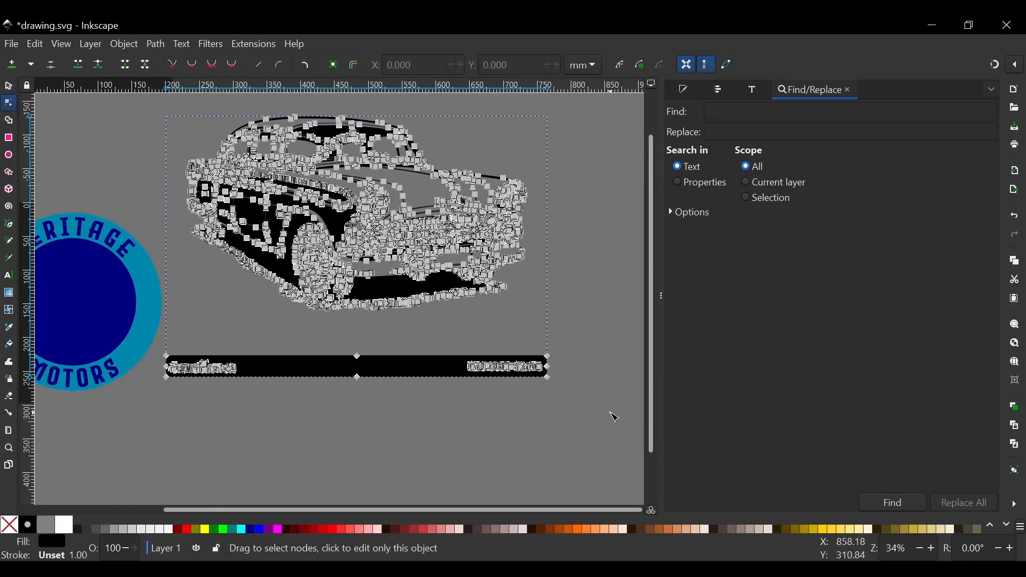
drag(611, 413, 130, 331)
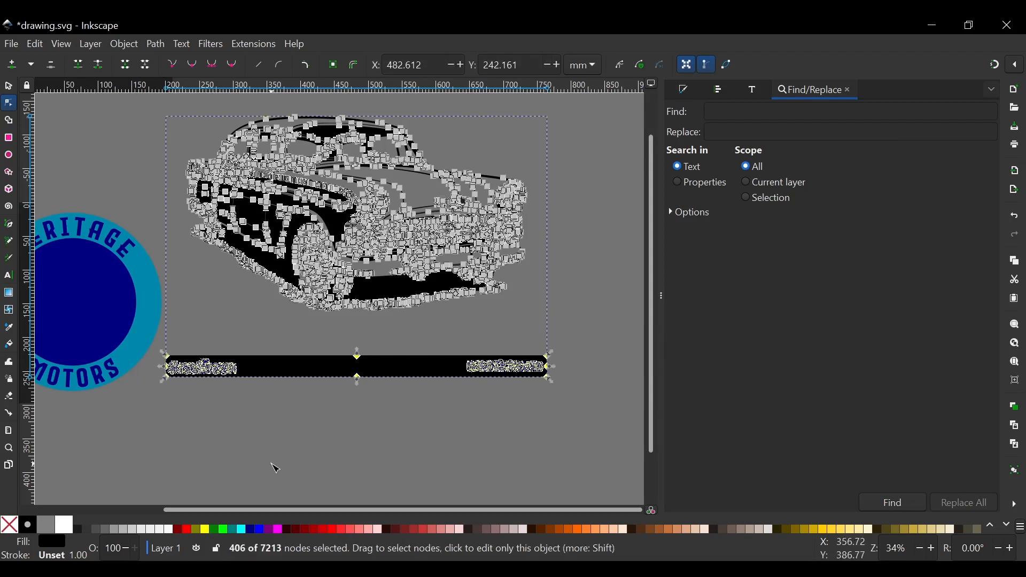
key(Delete)
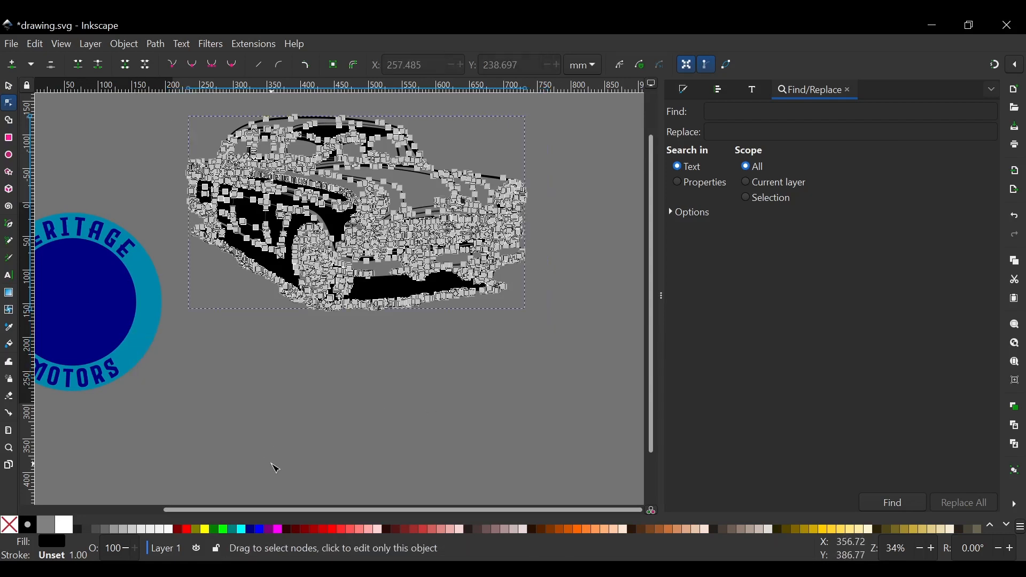
click(9, 86)
Step: Move the traced car closer to the badge and scale it down proportionally to about 252 × 144 mm
scroll(396, 212, up, 1)
scroll(458, 229, left, 1)
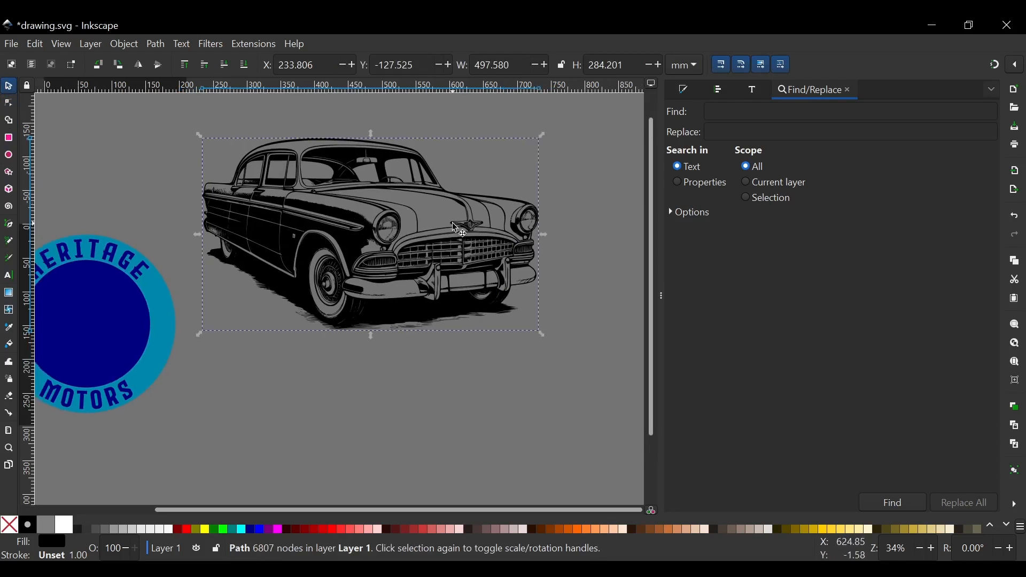
drag(390, 236, 312, 334)
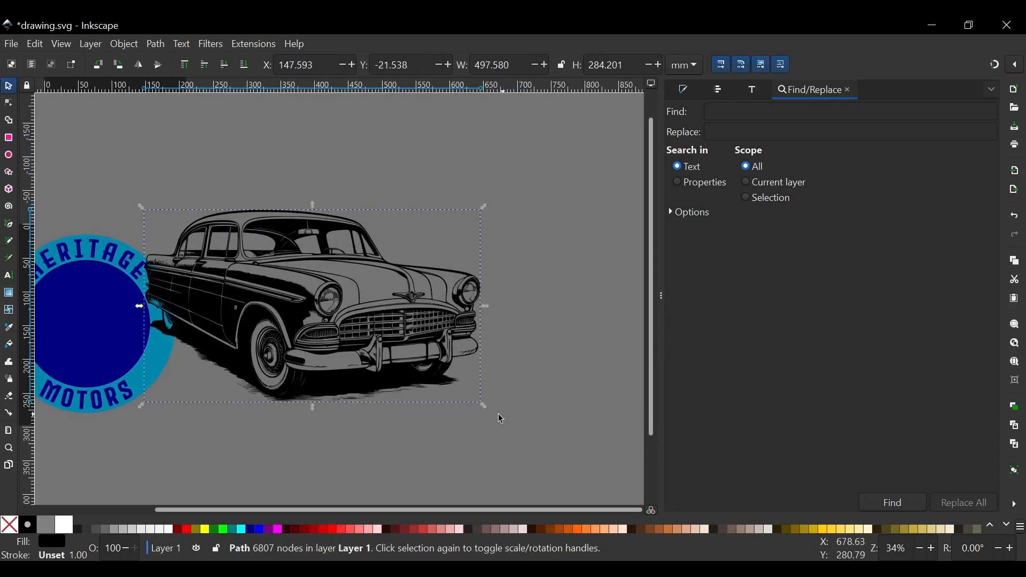
drag(487, 411, 405, 367)
scroll(403, 366, left, 1)
scroll(403, 365, down, 3)
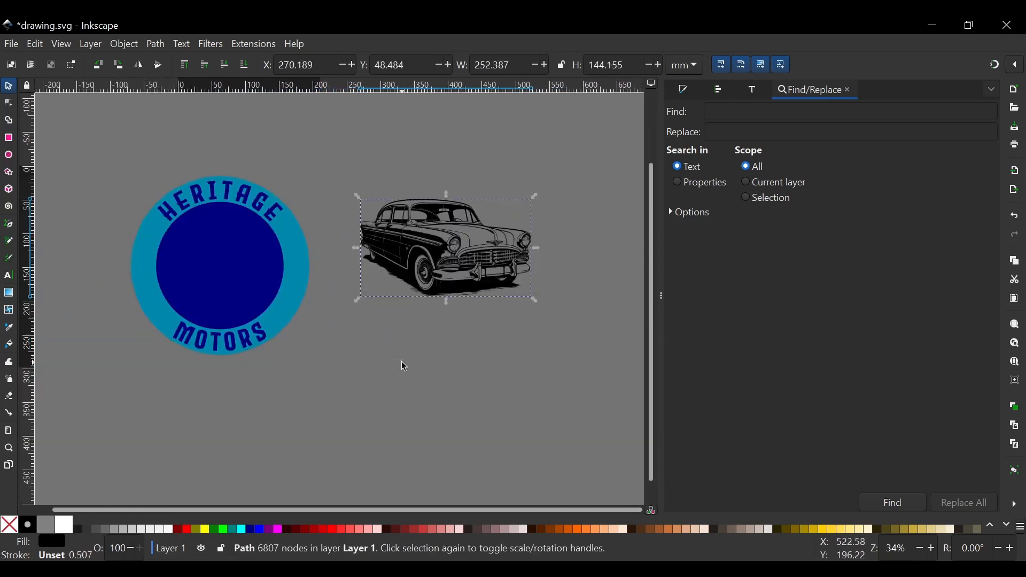
Step: Place the traced car over the dark blue inner circle of the badge
scroll(406, 326, left, 4)
scroll(409, 291, up, 1)
drag(585, 232, 275, 248)
scroll(287, 248, left, 2)
scroll(289, 248, up, 1)
drag(351, 233, 335, 260)
key(Escape)
Step: Scale the car to about 178 × 101 mm and position it inside the inner circle at about X -28 mm, Y 100 mm
scroll(447, 277, up, 1)
click(450, 278)
drag(472, 390, 416, 356)
drag(356, 313, 355, 304)
drag(414, 346, 418, 350)
key(Escape)
scroll(253, 262, up, 2)
click(360, 289)
drag(579, 439, 586, 442)
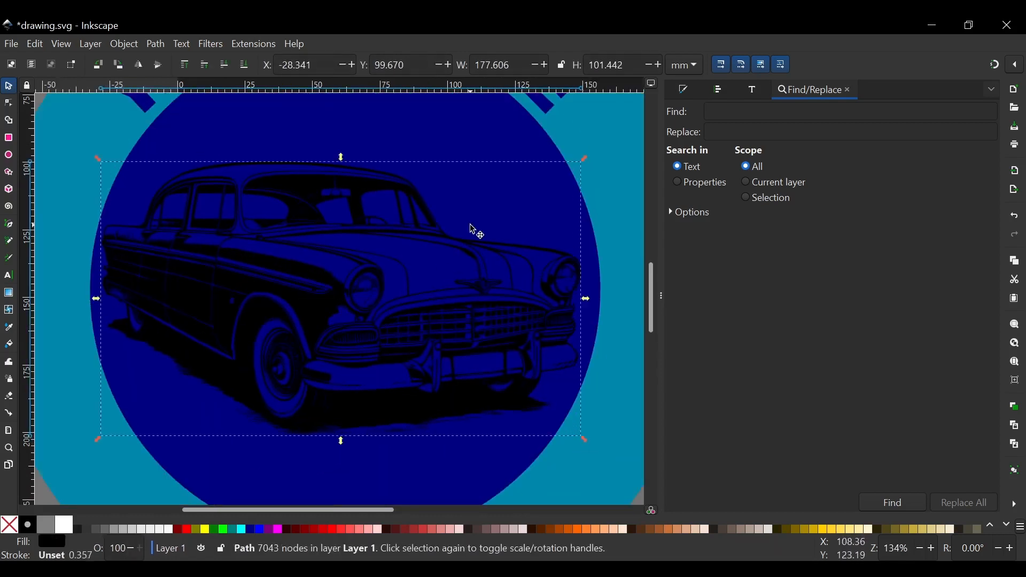
scroll(373, 257, down, 2)
key(Escape)
Step: Add the text "ESTD-1968" in the Evil Empire font at 110 pt beside the badge
scroll(393, 266, right, 4)
scroll(394, 265, right, 1)
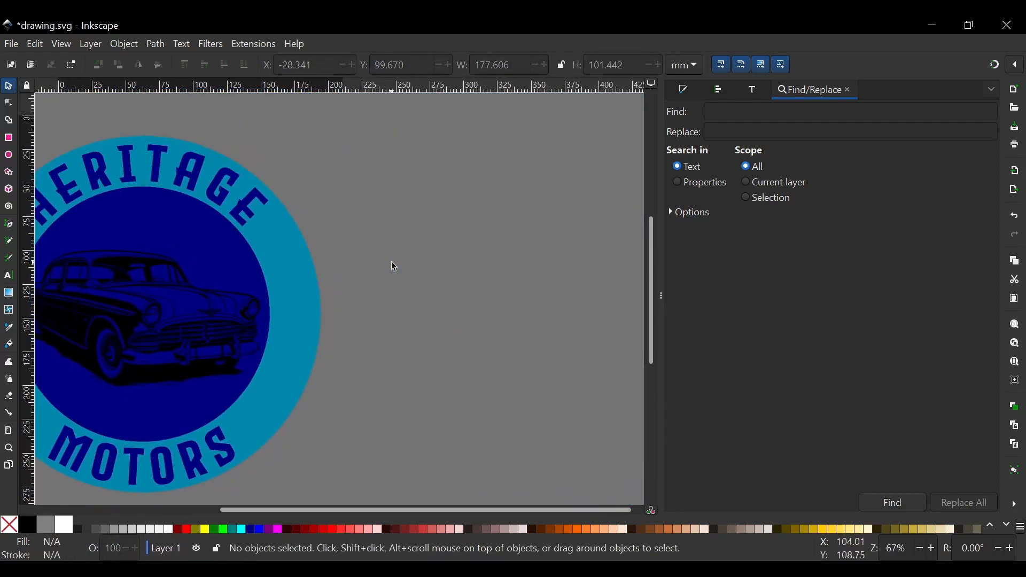
key(t)
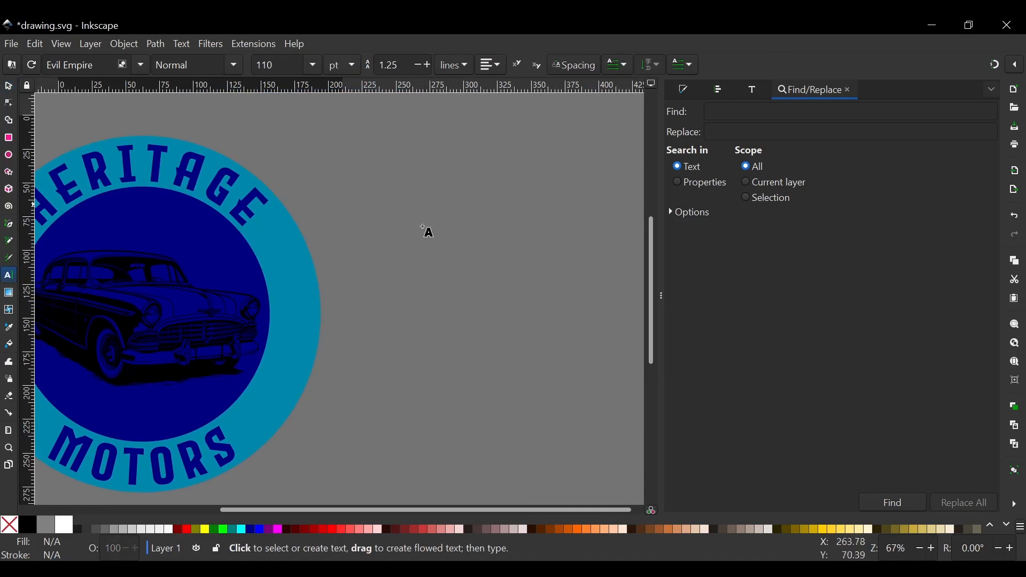
click(397, 249)
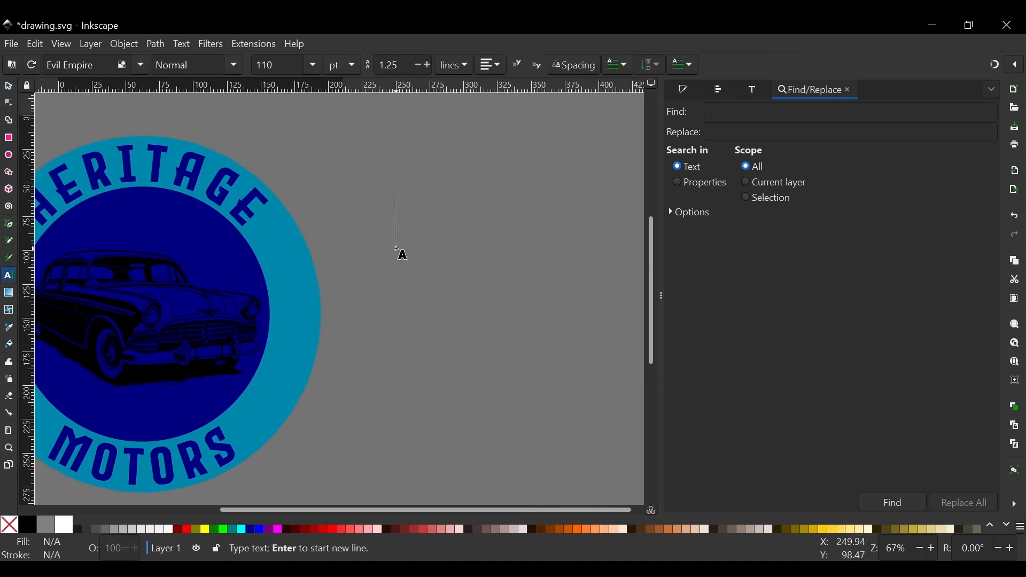
text(ESTD-1968)
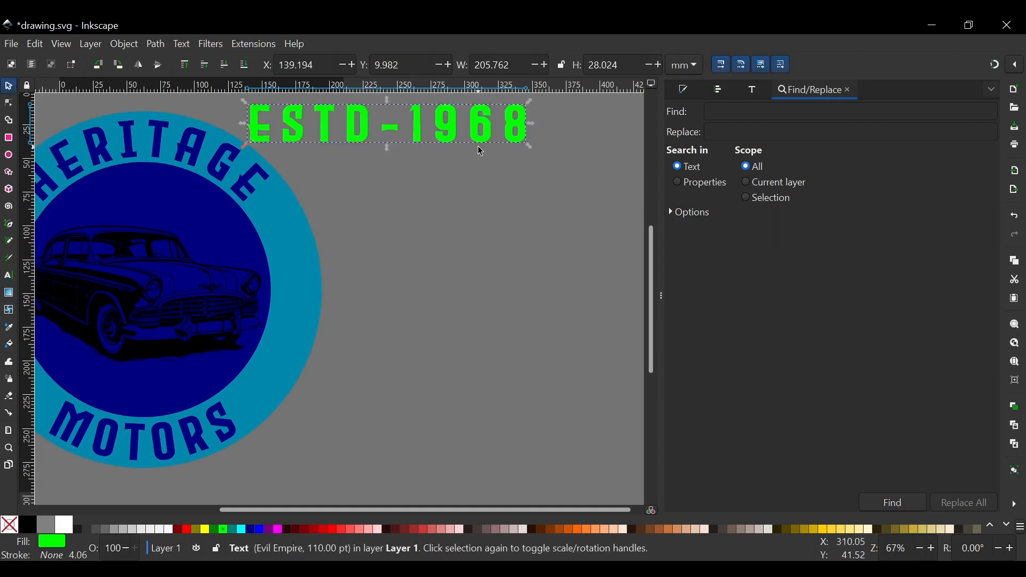
Step: Duplicate the ESTD-1968 text and place the copy below the original at about X 166 mm, Y 152 mm
key(ctrl+shift+c)
key(ctrl+d)
drag(484, 130, 522, 323)
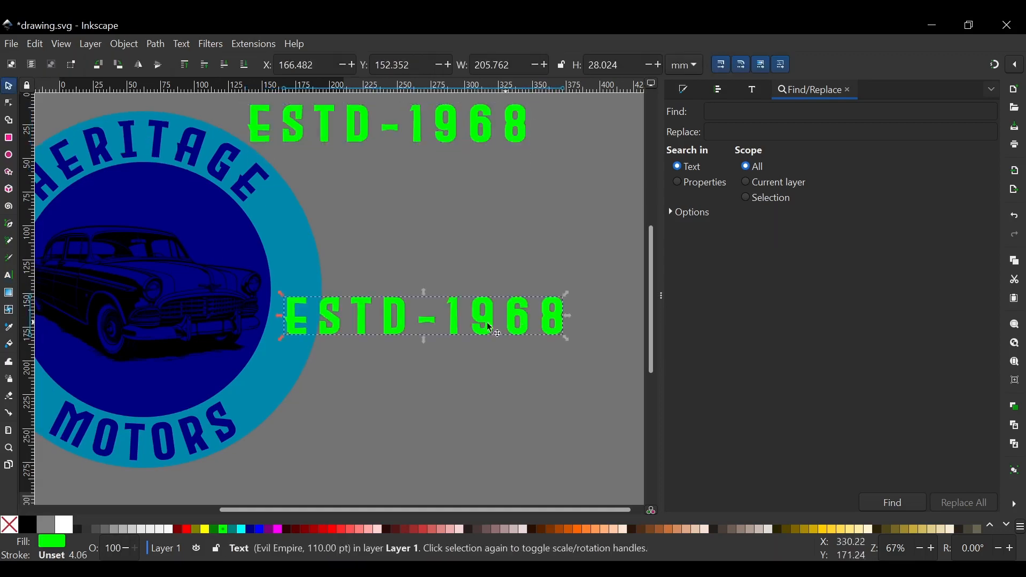
Step: Shorten the lower copy of the text to "1968"
double_click(477, 328)
click(436, 322)
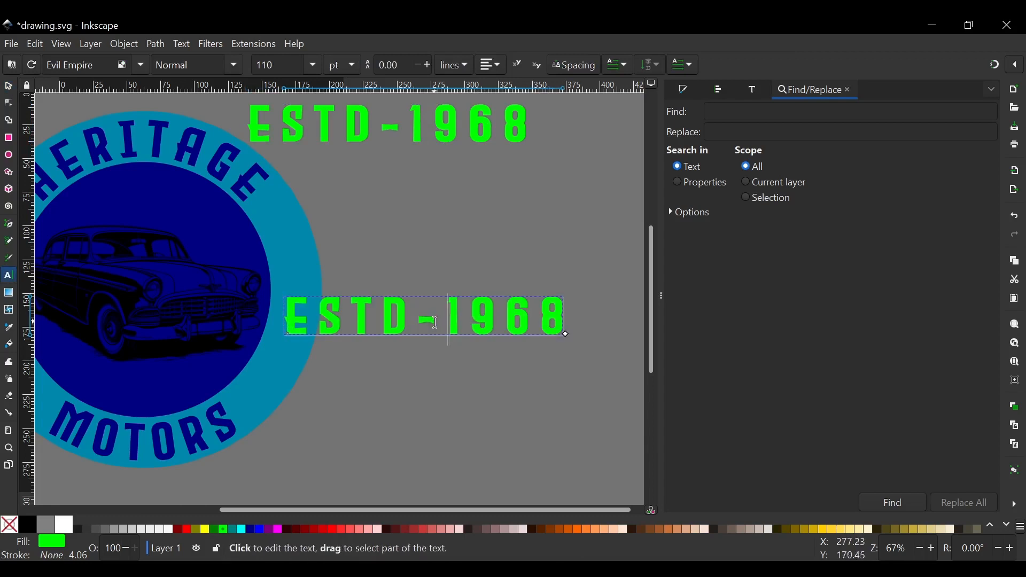
key(BackSpace)
key(BackSpace)
key(BackSpace)
key(BackSpace)
key(BackSpace)
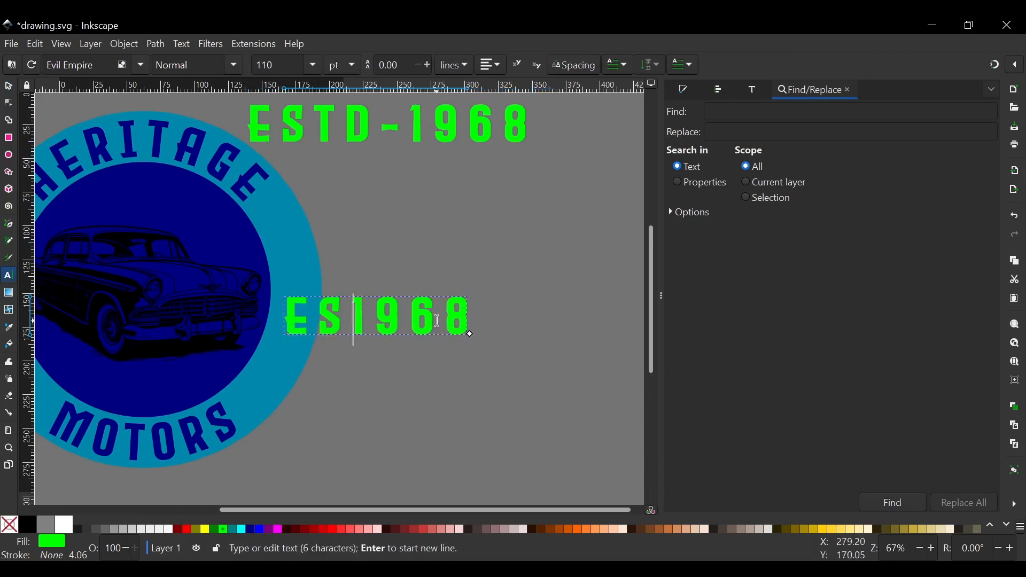
click(8, 86)
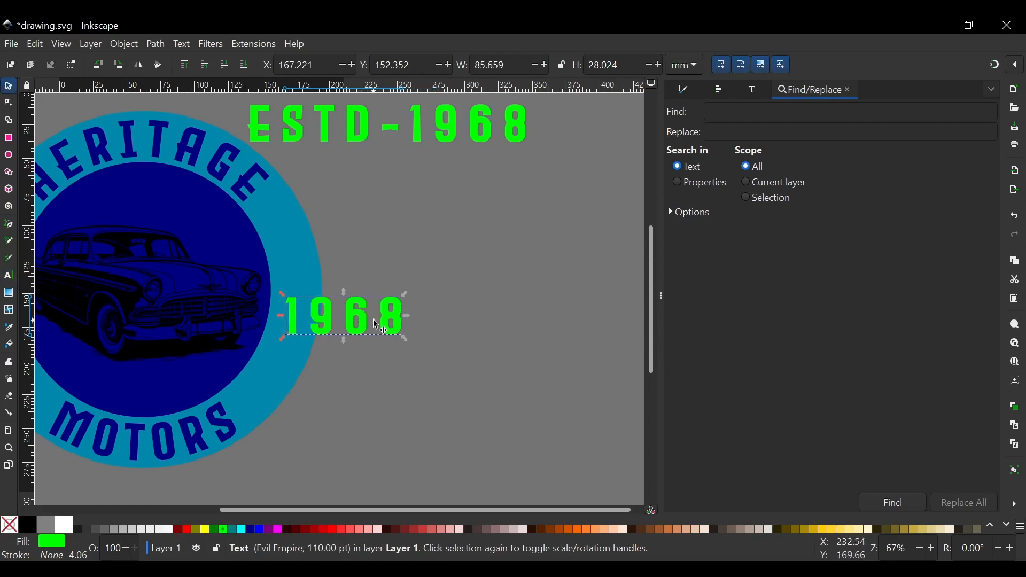
Step: Duplicate the 1968 text farther from the badge and shorten the one overlapping the ring to "68"
key(ctrl+d)
drag(362, 324, 562, 294)
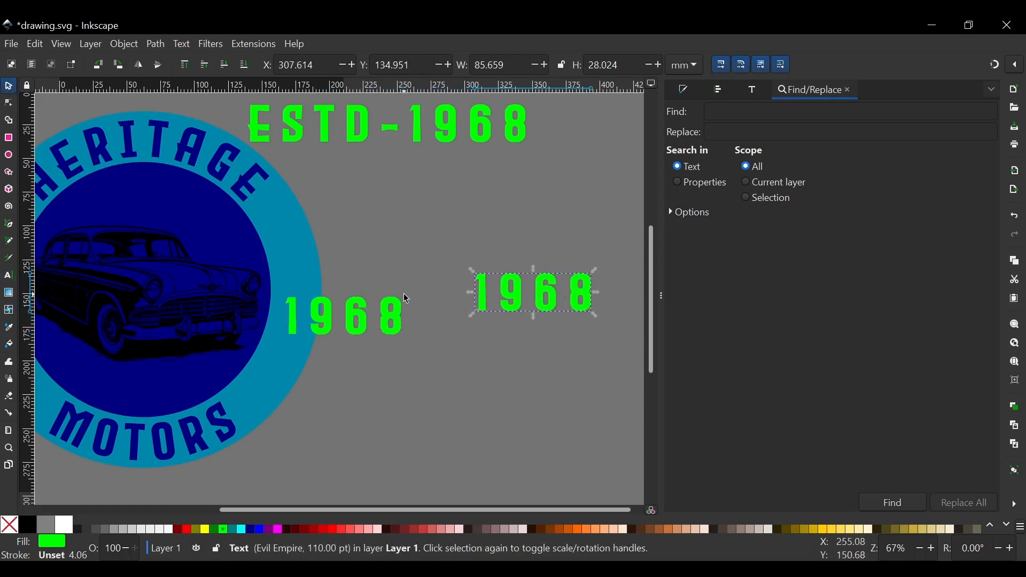
double_click(385, 324)
click(335, 323)
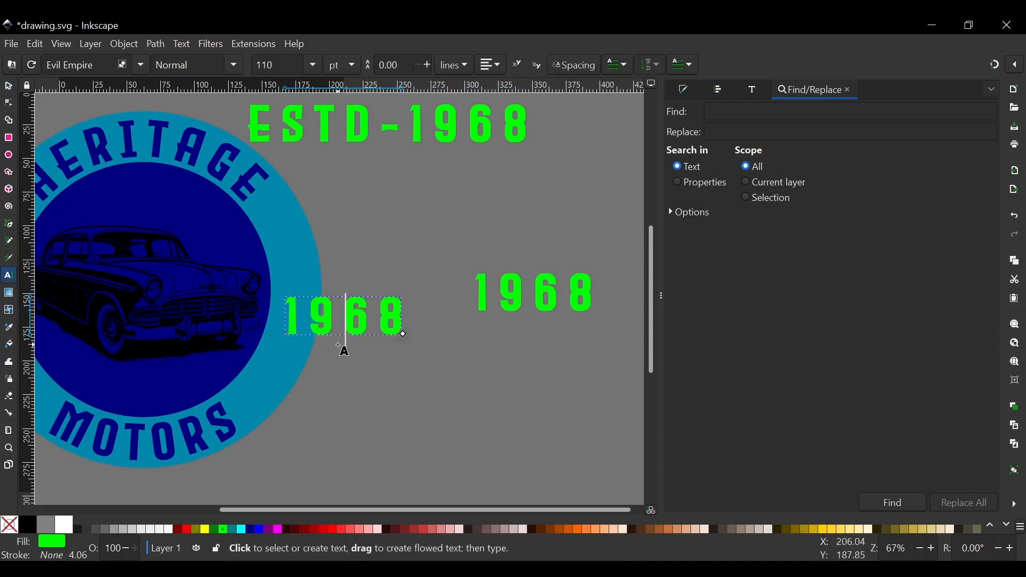
key(BackSpace)
key(BackSpace)
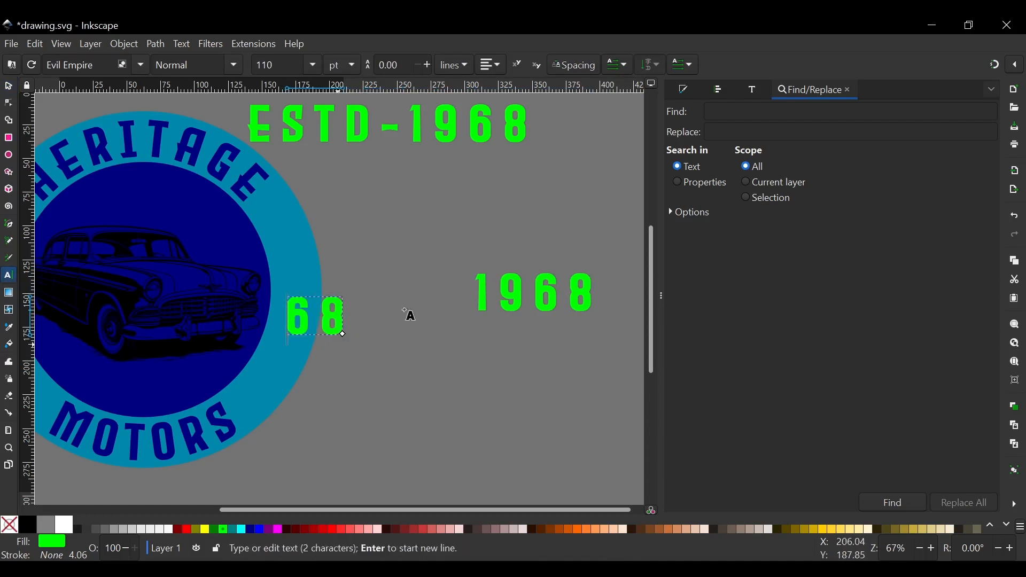
Step: Shorten the remaining separate 1968 copy to "19"
double_click(538, 300)
click(538, 300)
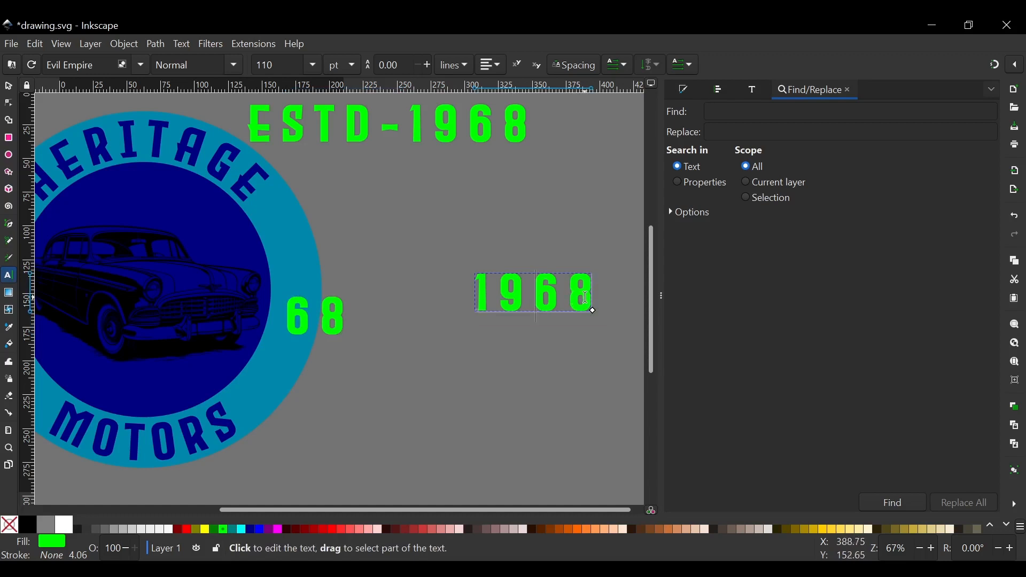
key(Right)
key(BackSpace)
key(BackSpace)
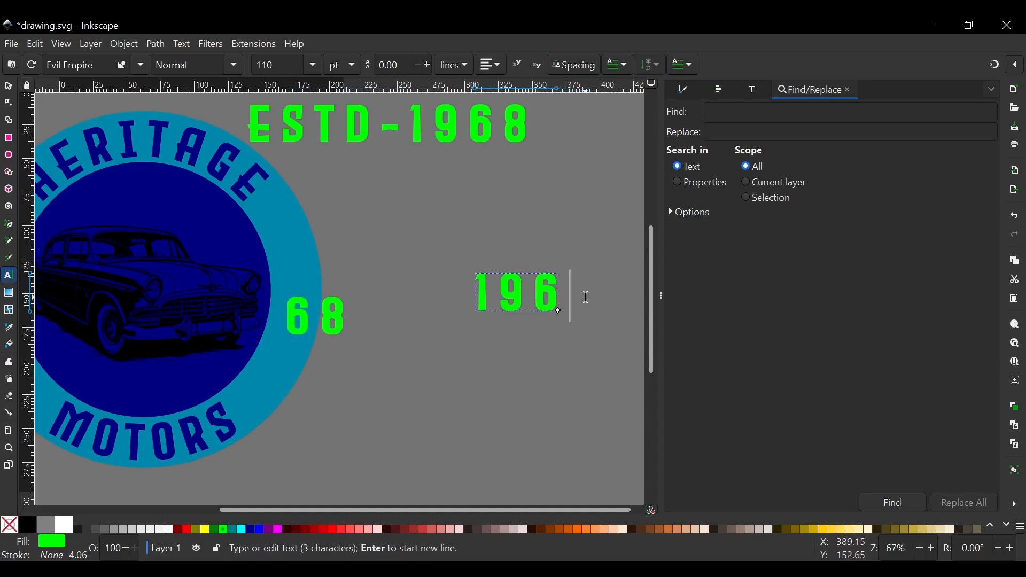
click(8, 87)
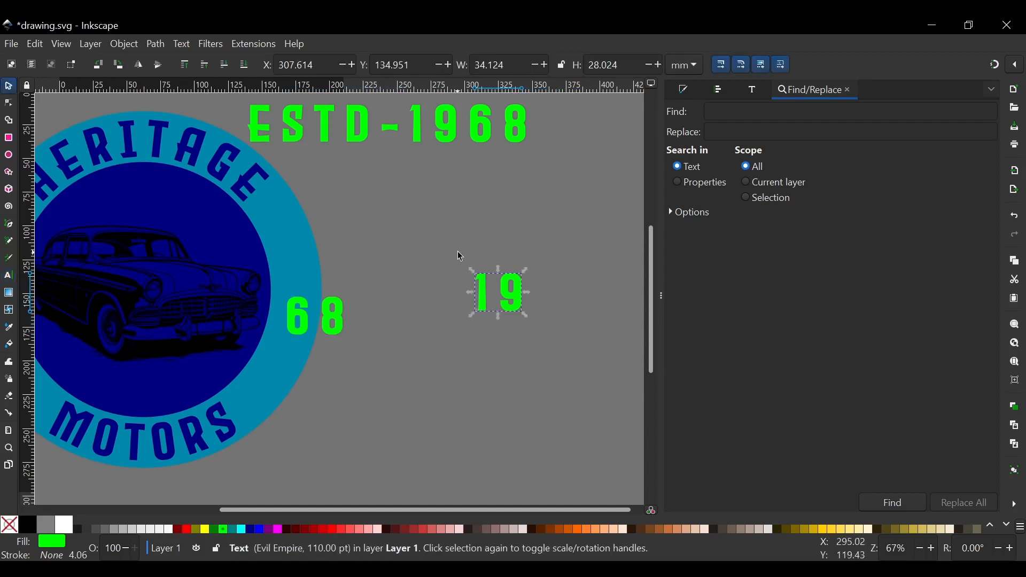
Step: Try the 19 text on the left side of the teal ring at about X -69 mm, Y 130 mm
click(458, 257)
drag(516, 291, 389, 249)
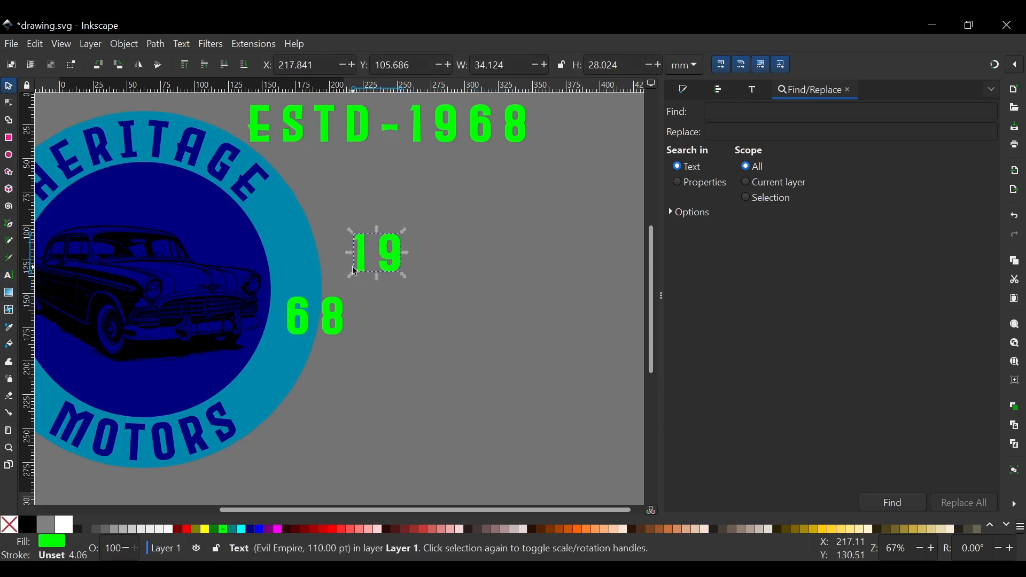
scroll(355, 270, left, 5)
drag(486, 243, 100, 279)
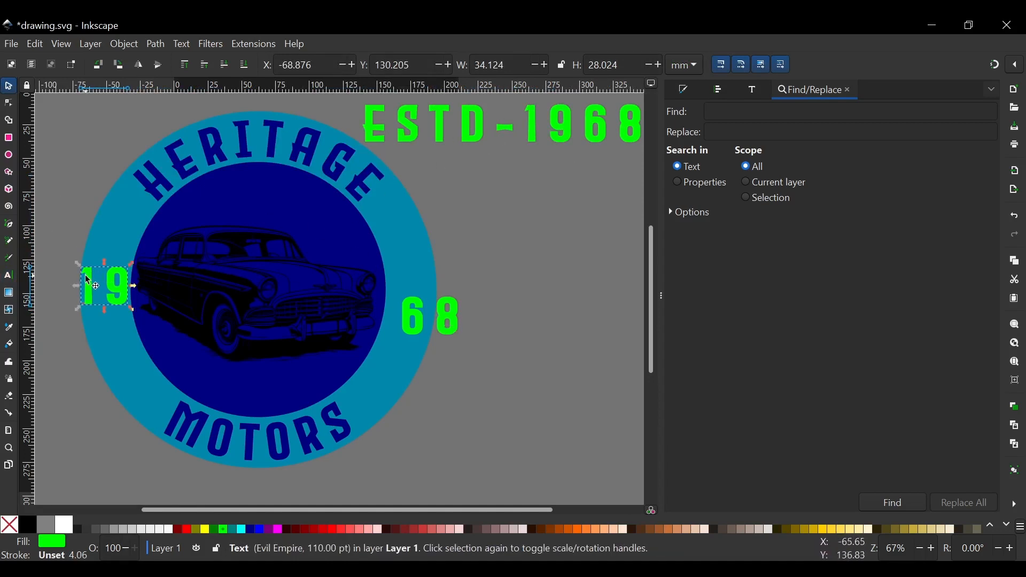
Step: Move the 19 and 68 texts outside the badge, next to each other below the ESTD-1968 text
drag(90, 280, 564, 200)
scroll(271, 363, right, 8)
scroll(225, 377, left, 3)
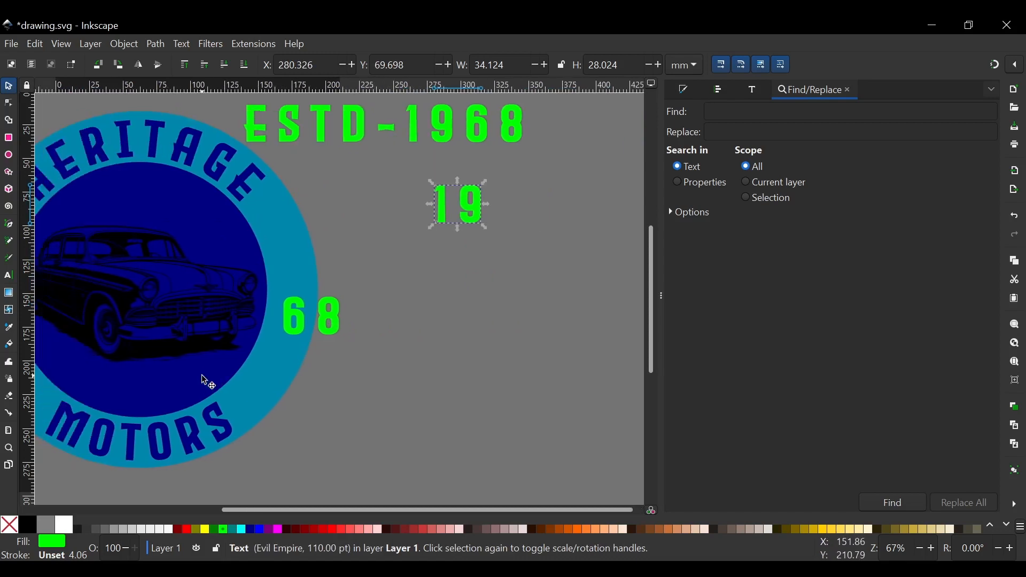
drag(334, 324, 412, 215)
Step: Set the letter spacing of the ESTD-1968, 19 and 68 texts to 0
scroll(413, 217, up, 8)
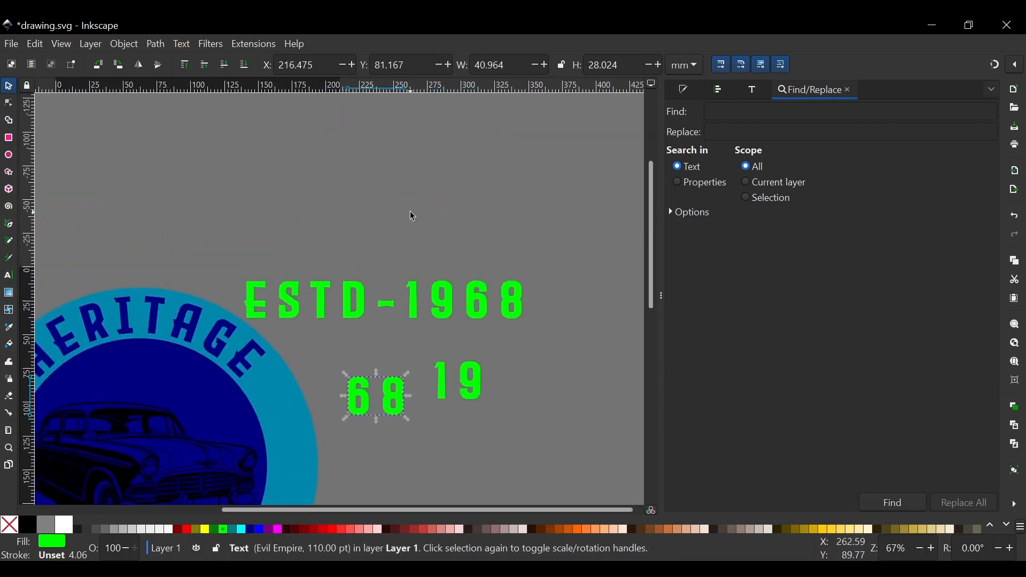
shift+click(477, 389)
shift+click(497, 302)
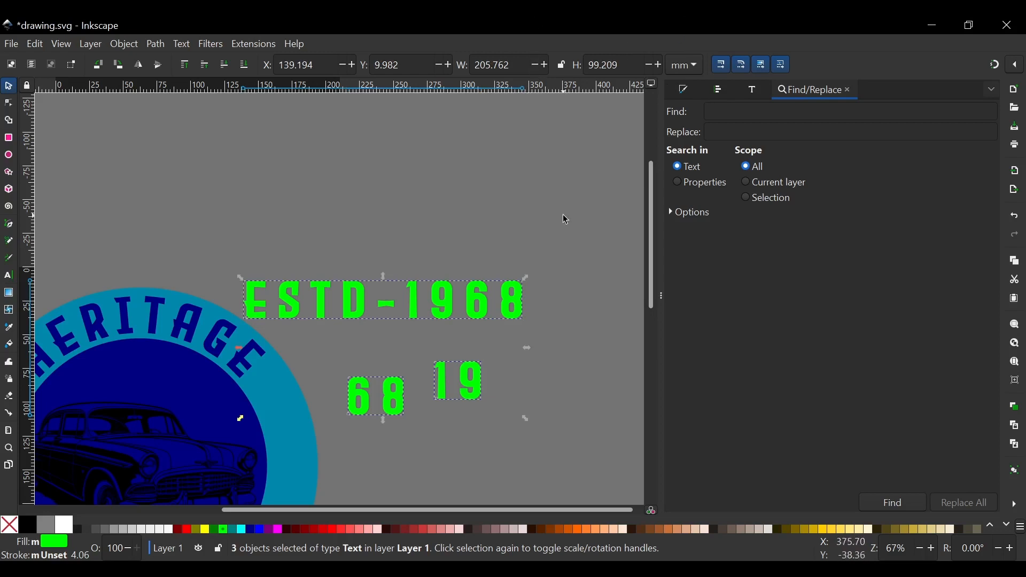
key(t)
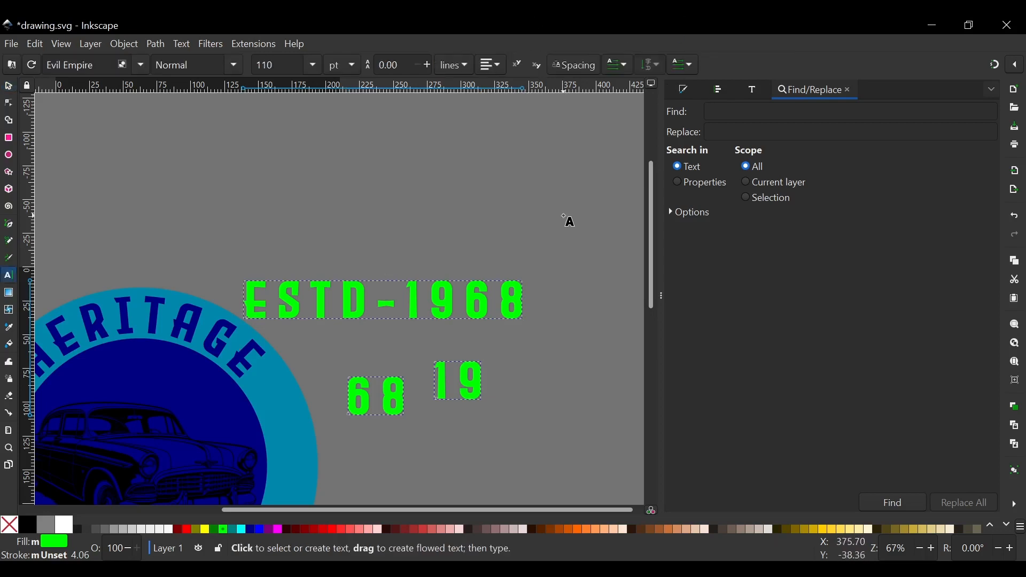
click(576, 64)
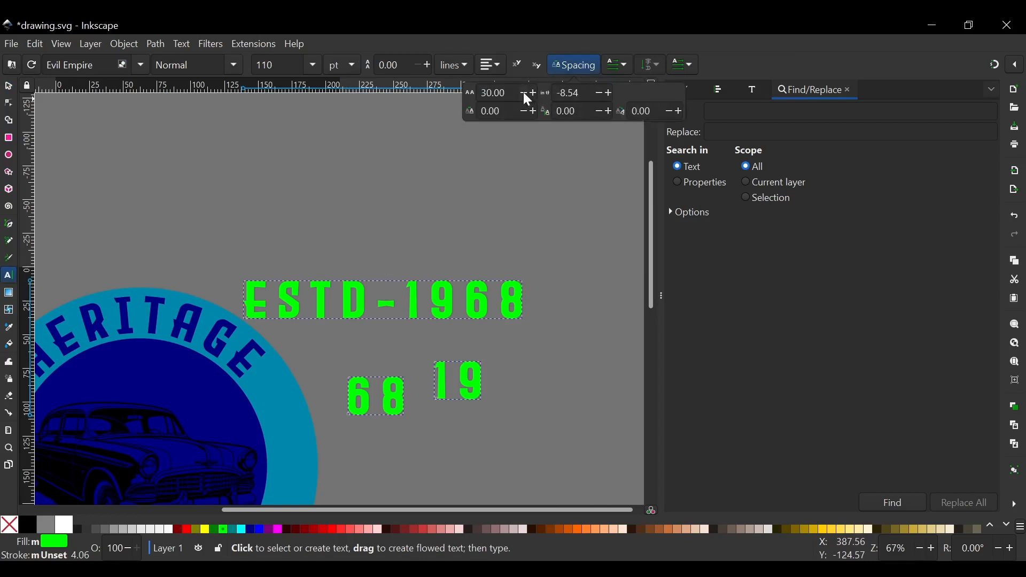
double_click(500, 93)
text(0)
key(Return)
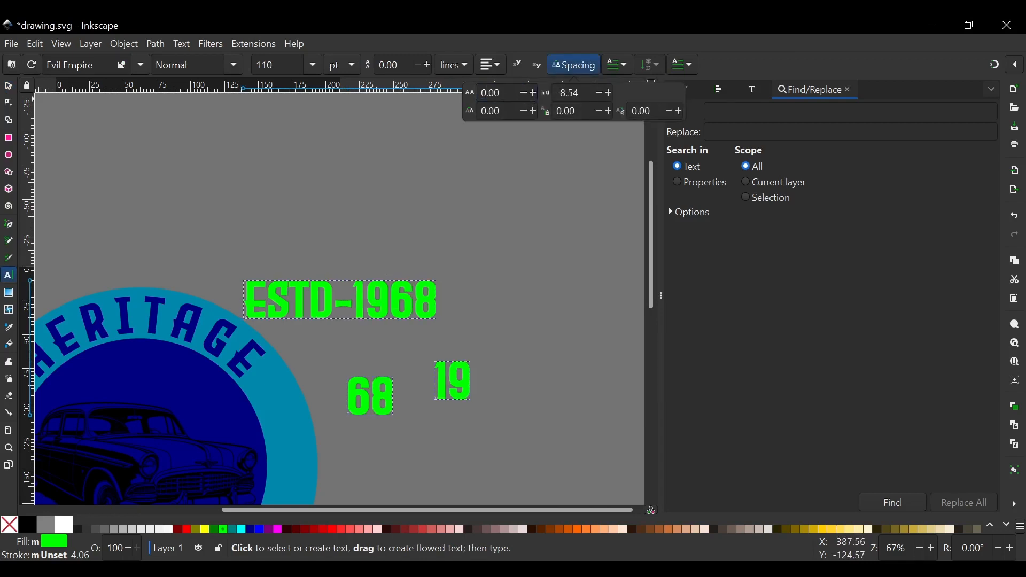
click(10, 89)
Step: Apply the Share Tech Mono font in Regular style to the ESTD-1968 text
scroll(390, 283, down, 2)
click(515, 275)
drag(416, 290, 515, 258)
click(516, 211)
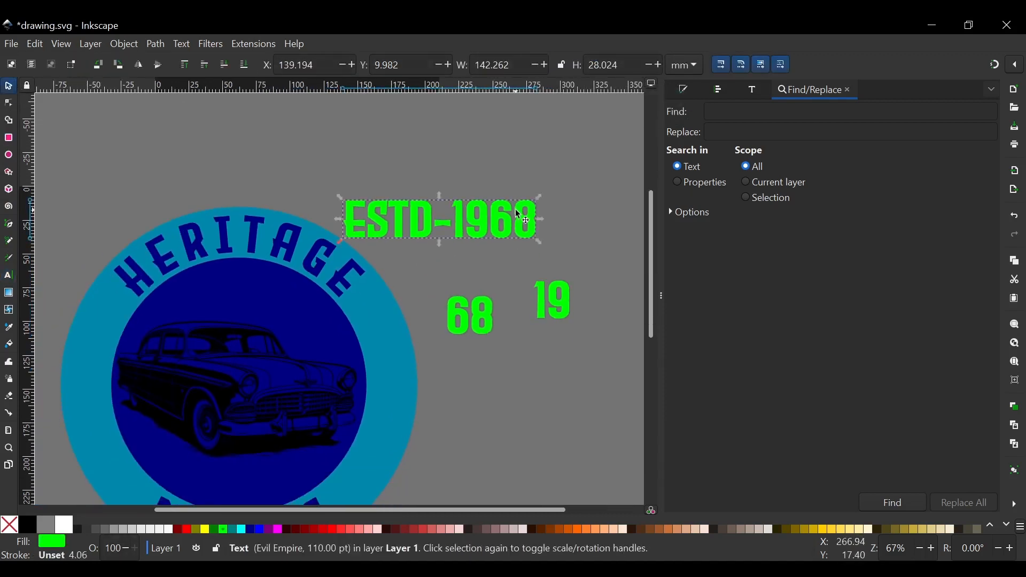
click(749, 90)
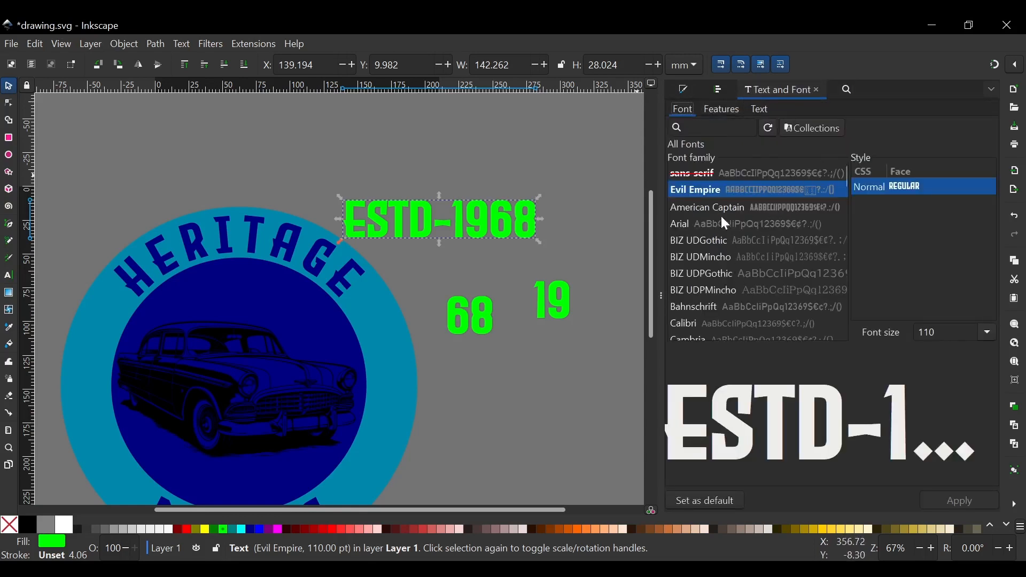
scroll(713, 249, down, 10)
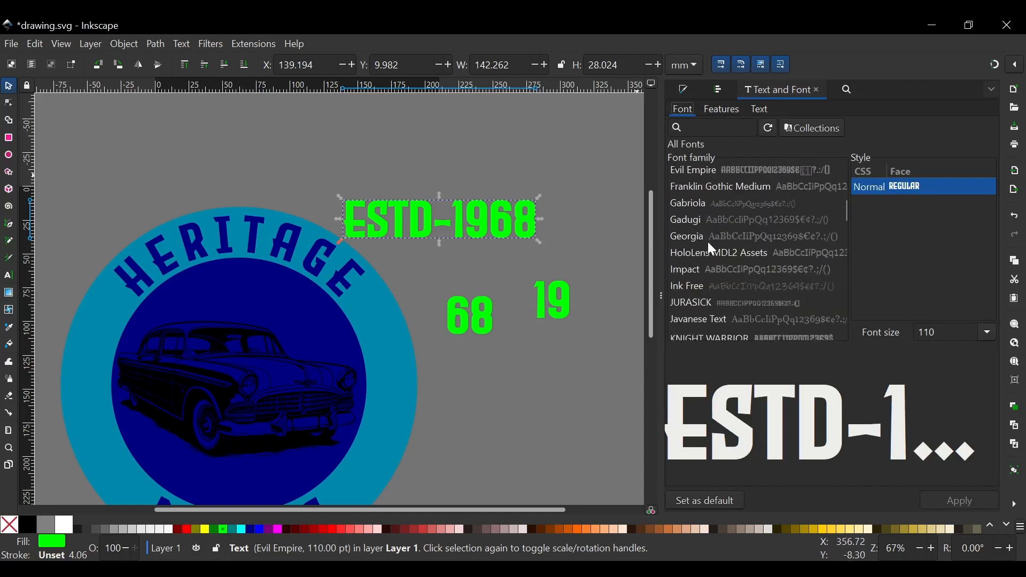
scroll(712, 249, down, 20)
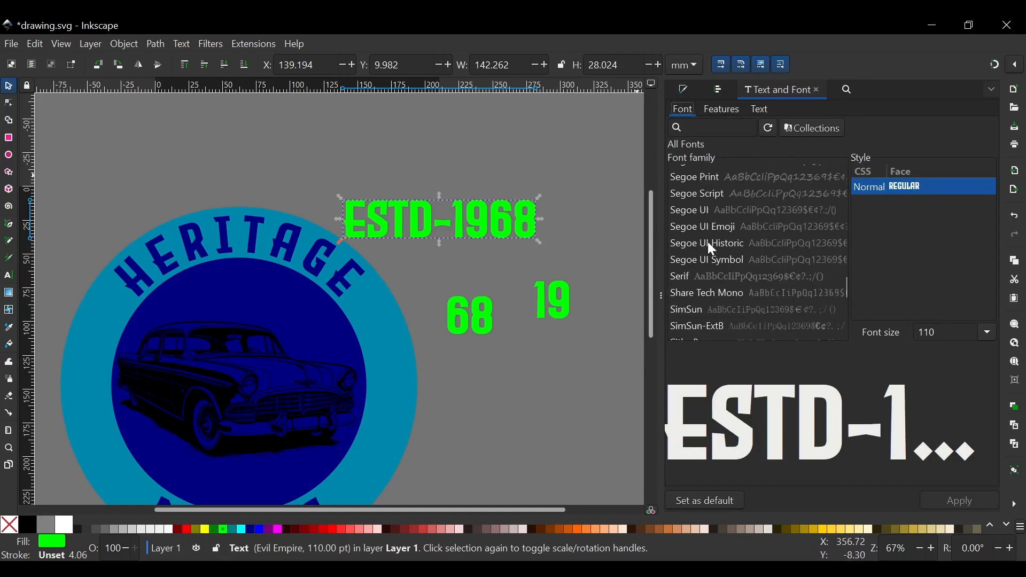
scroll(707, 241, up, 1)
scroll(707, 242, down, 2)
click(800, 277)
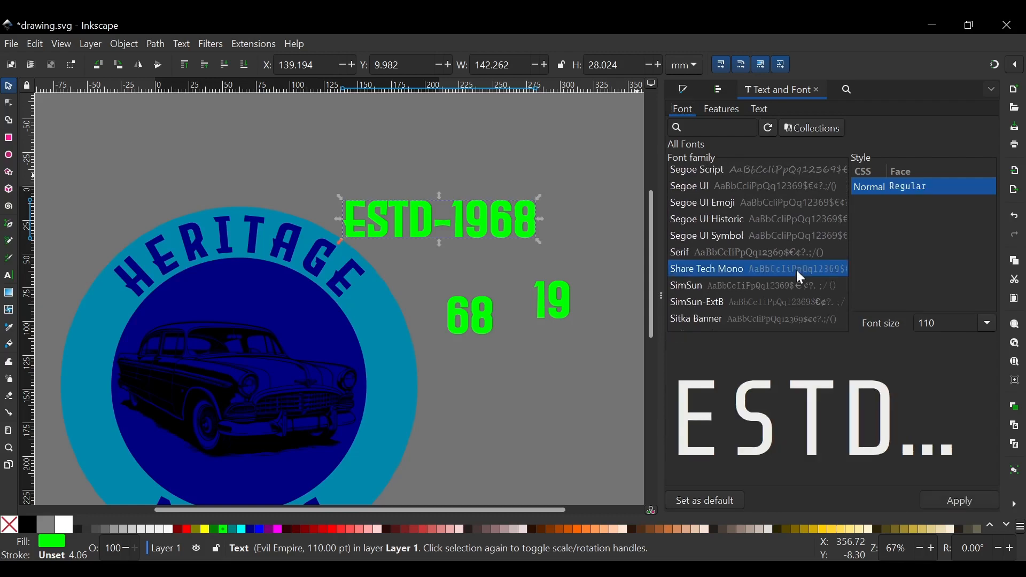
click(953, 504)
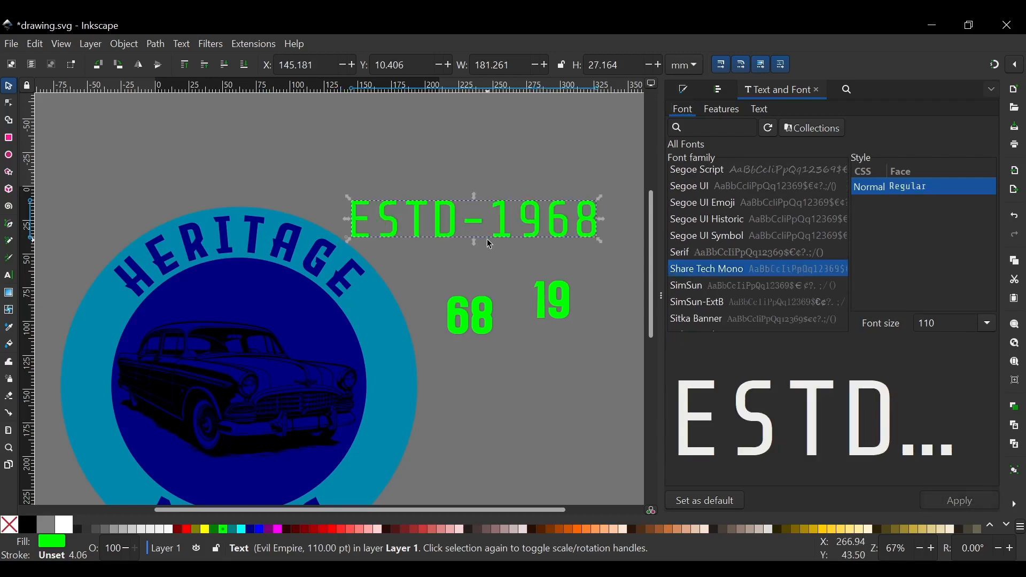
scroll(497, 243, right, 2)
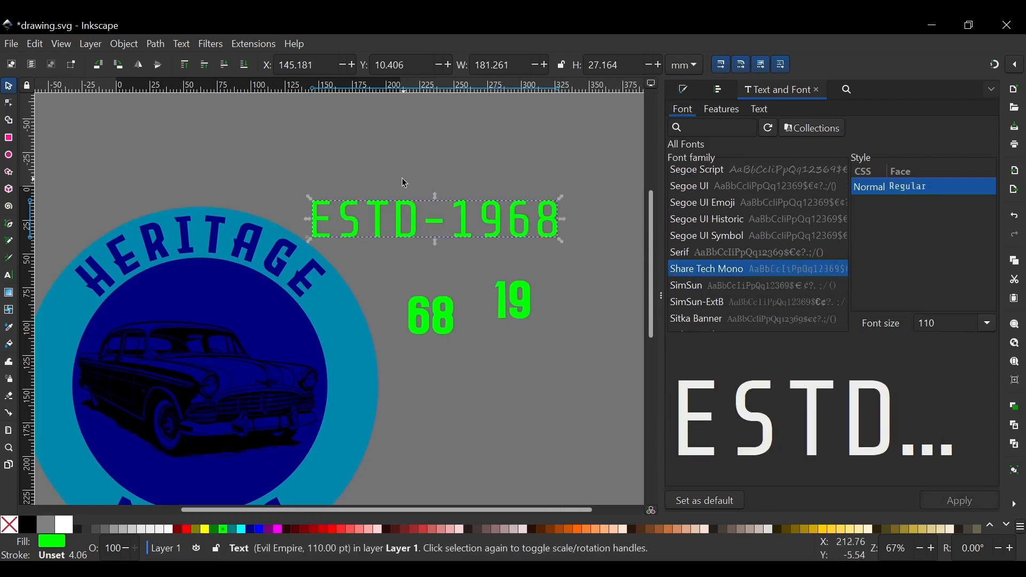
click(524, 166)
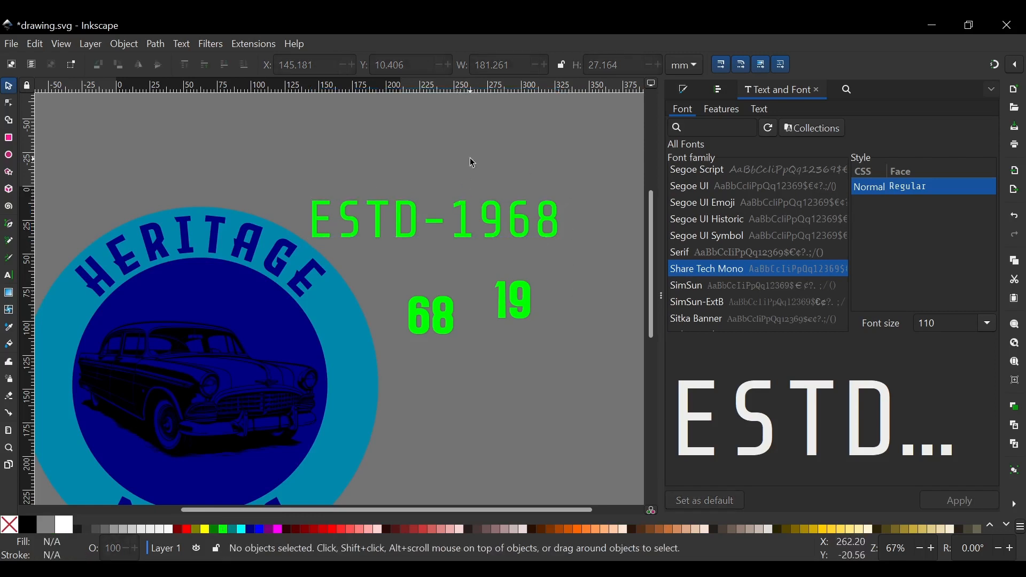
scroll(512, 188, down, 1)
scroll(512, 188, down, 2)
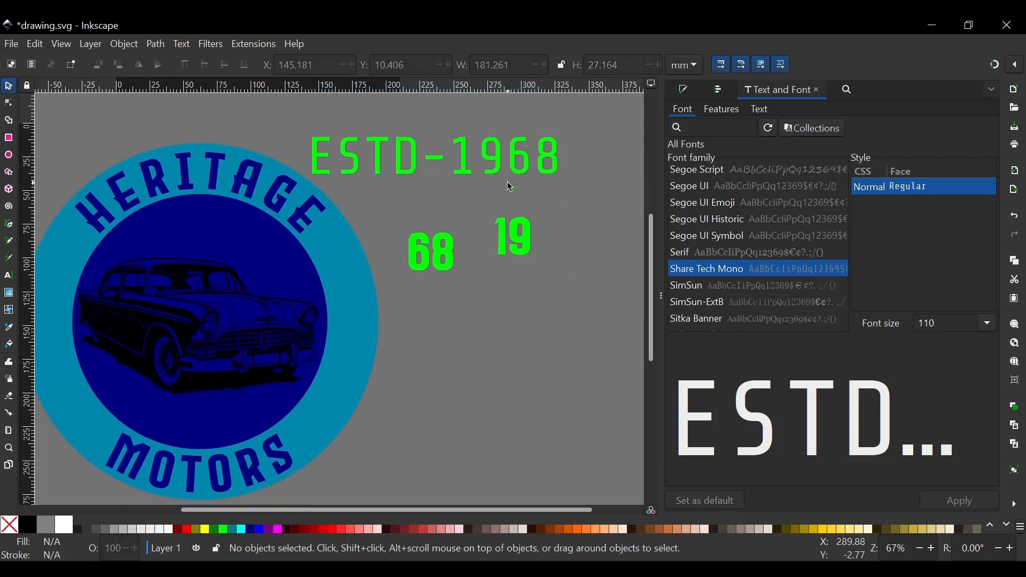
scroll(512, 188, left, 1)
scroll(511, 188, up, 2)
scroll(512, 188, down, 1)
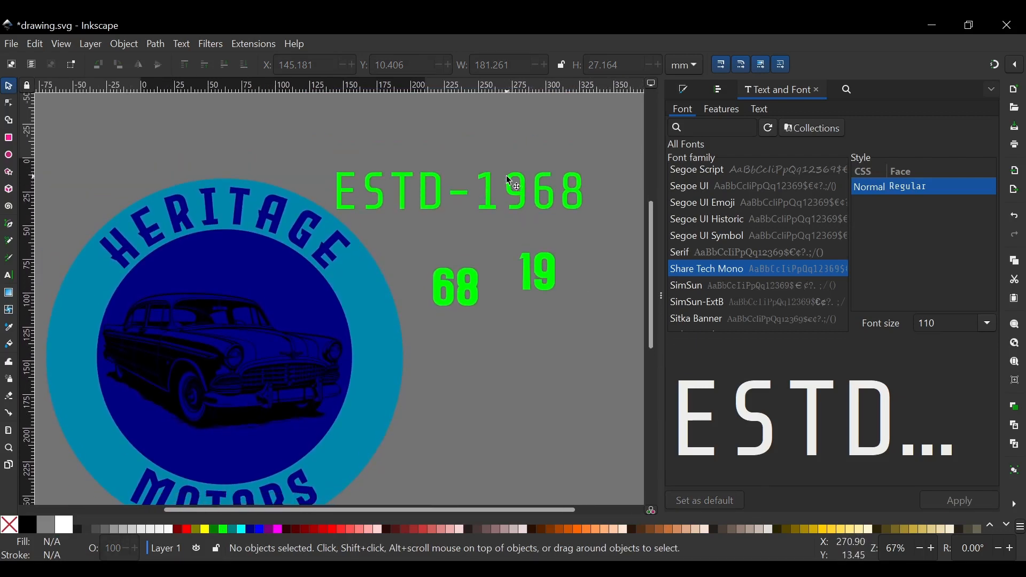
Step: Tighten the letter spacing of the ESTD-1968 text to -8.17
click(510, 182)
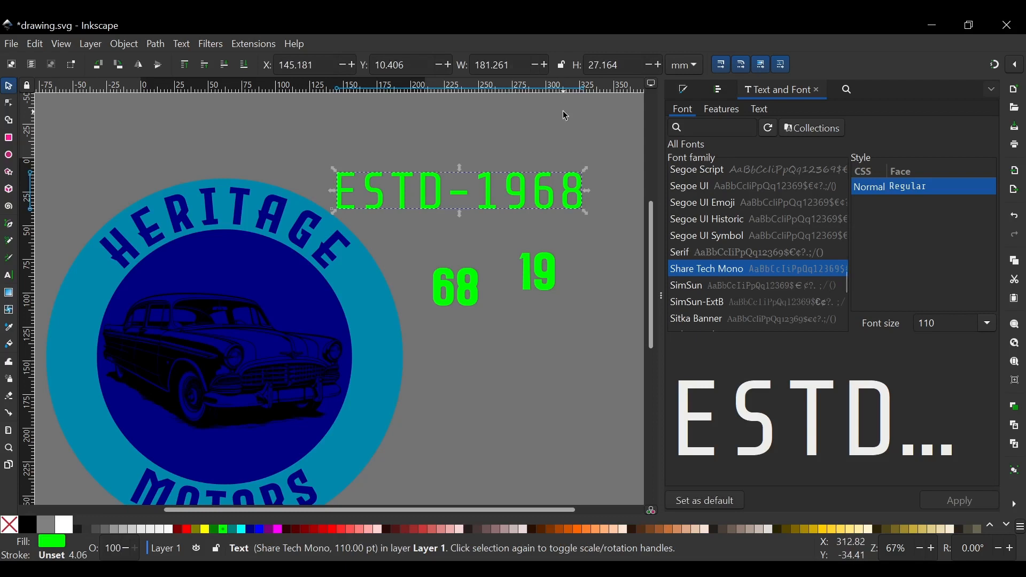
key(t)
click(587, 65)
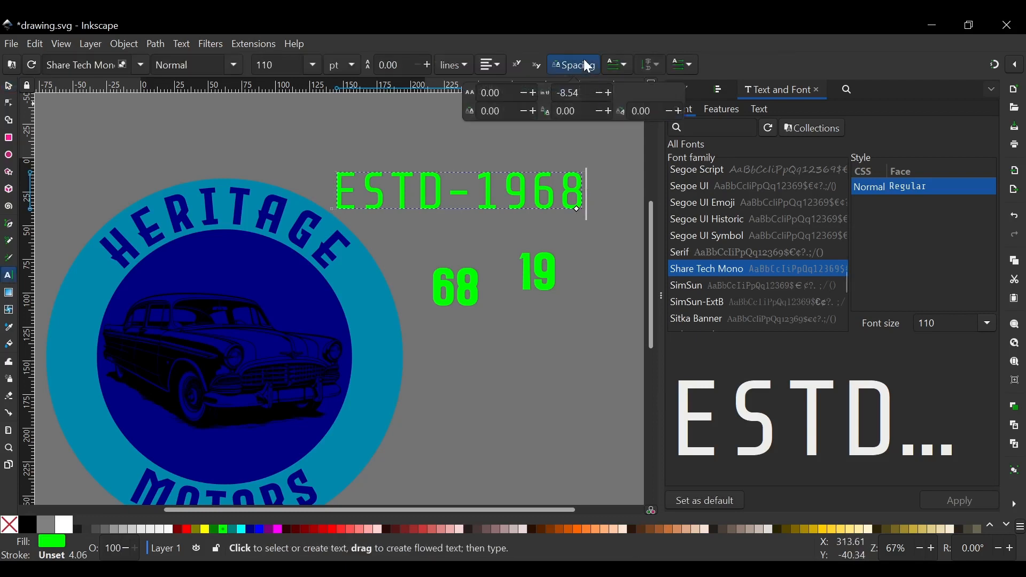
click(524, 96)
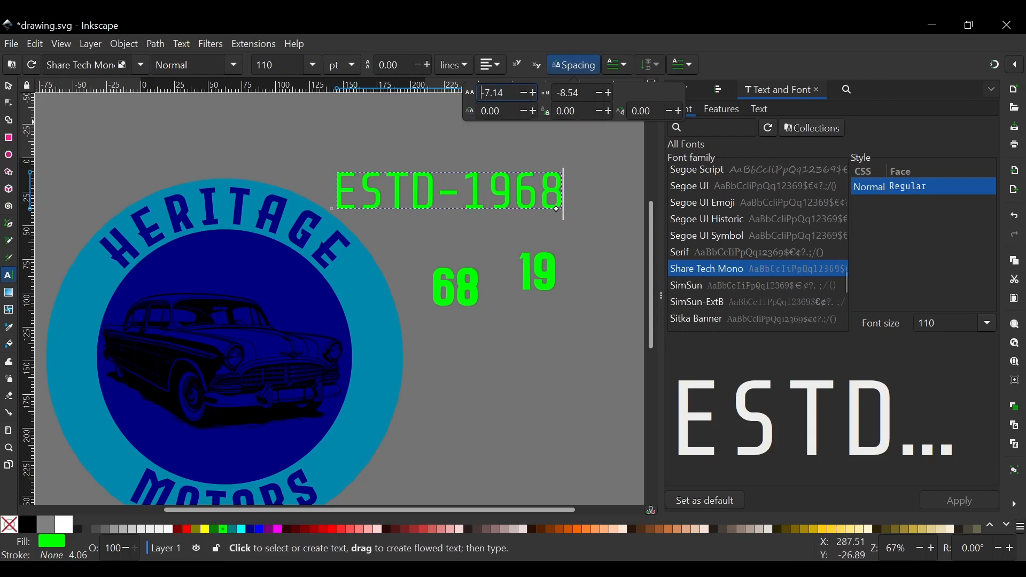
click(529, 96)
click(525, 92)
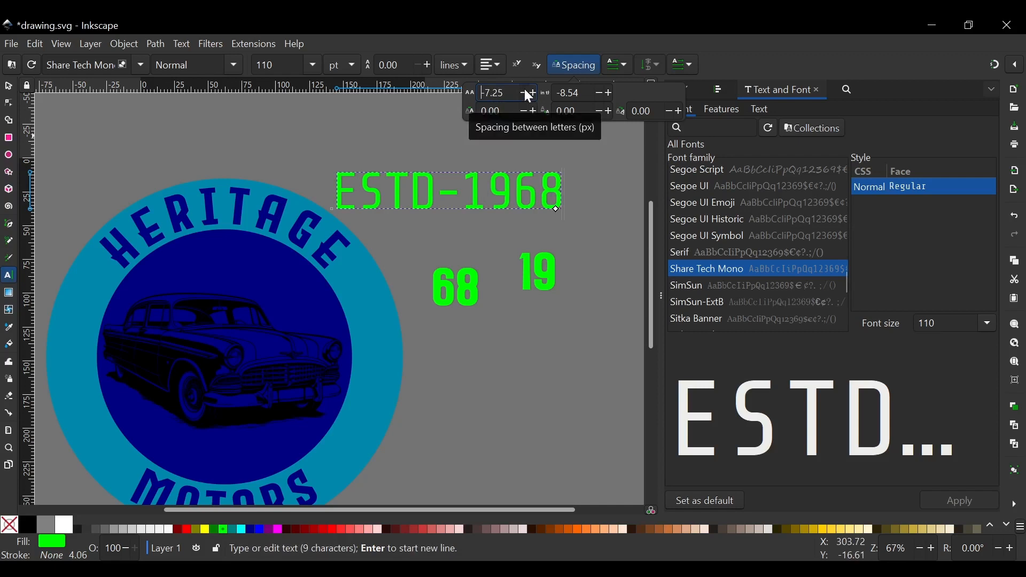
click(527, 93)
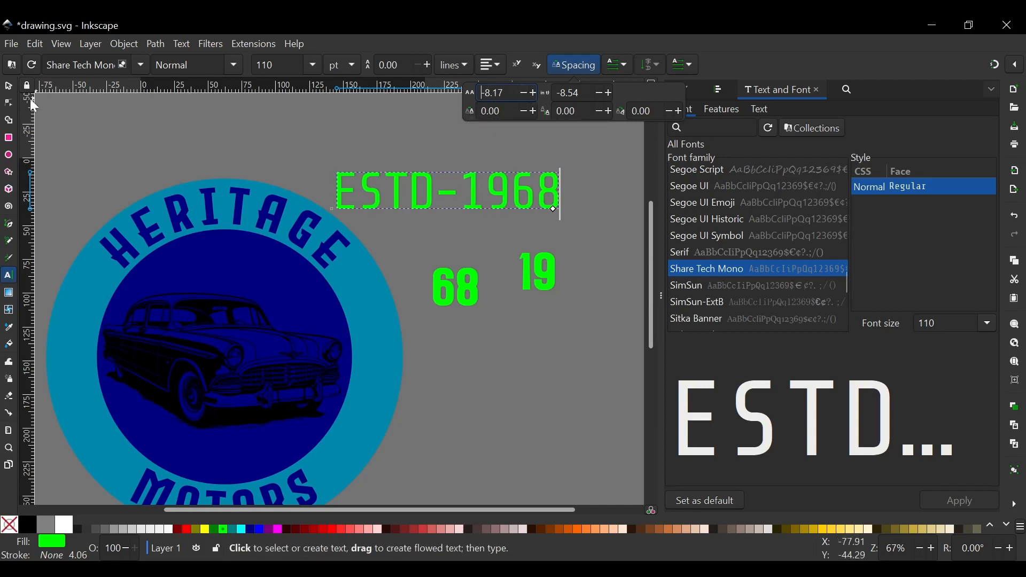
click(9, 89)
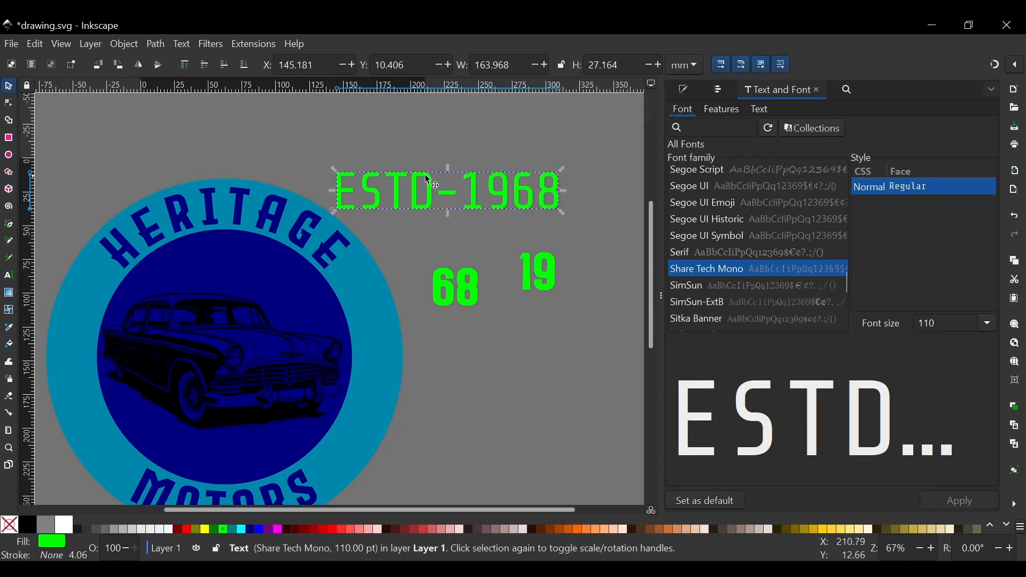
Step: Place the 68 text on the teal ring right of the car and the 19 text on the ring left of it
scroll(428, 179, down, 3)
scroll(425, 179, left, 4)
scroll(429, 222, up, 1)
scroll(577, 116, right, 2)
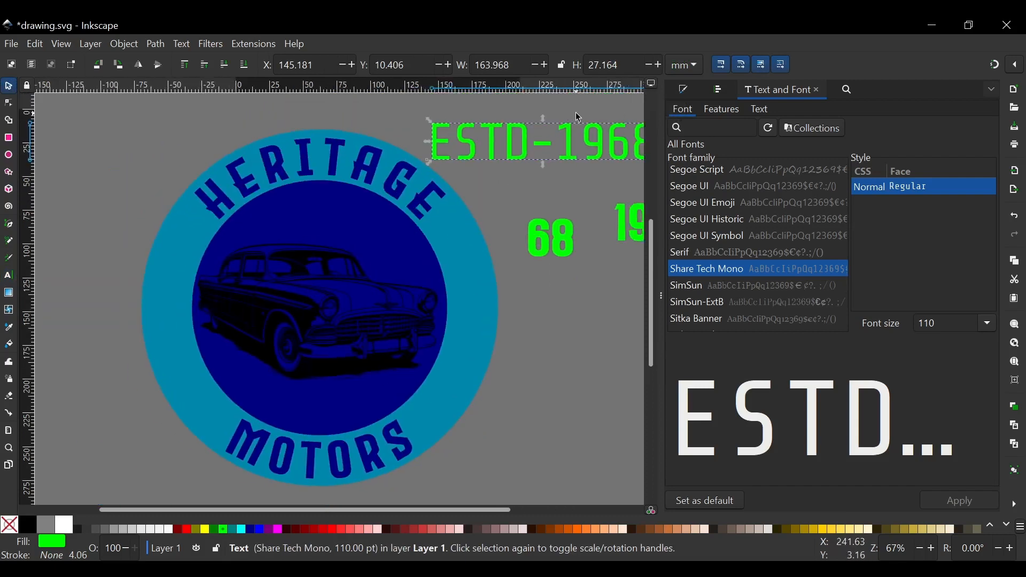
drag(521, 231, 439, 302)
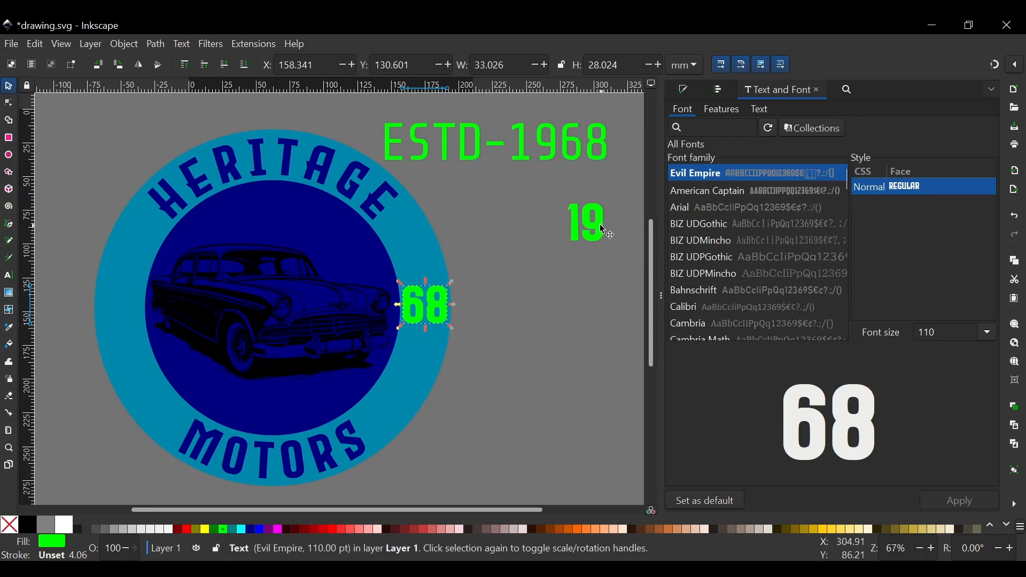
drag(603, 229, 127, 309)
scroll(405, 323, down, 1)
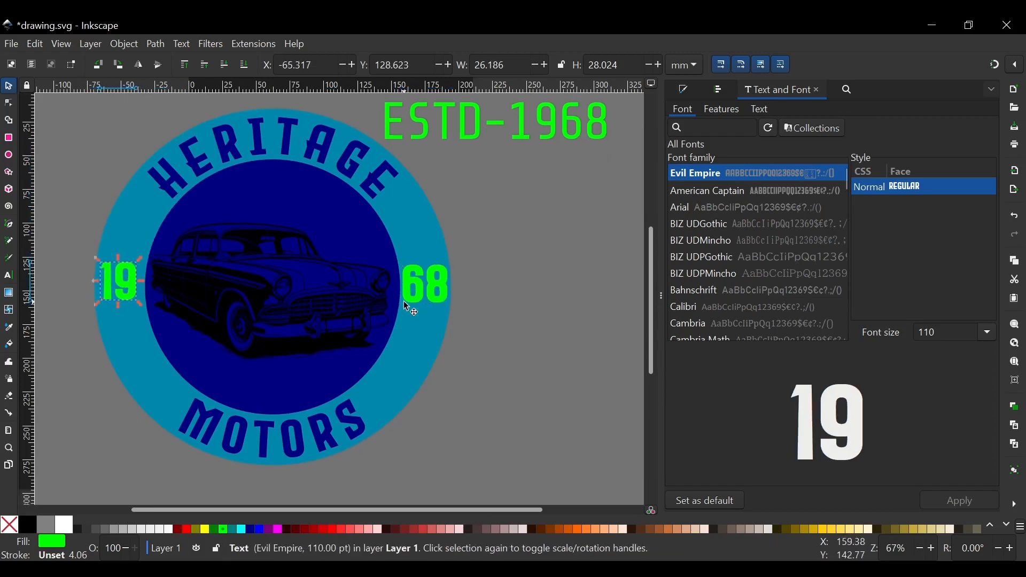
Step: Align the 19 and 68 texts to each other by centring them on the horizontal axis
click(443, 287)
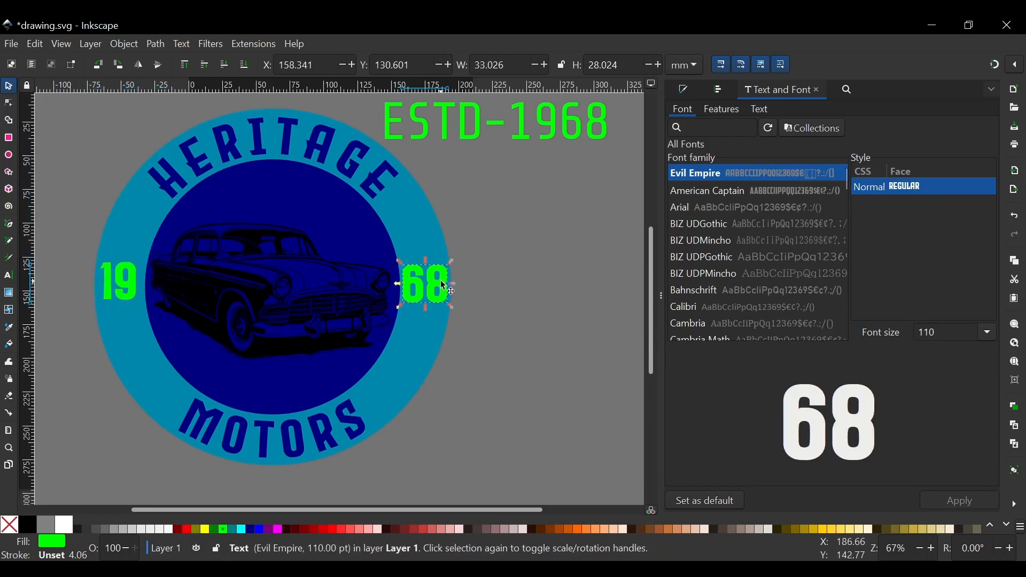
shift+click(133, 288)
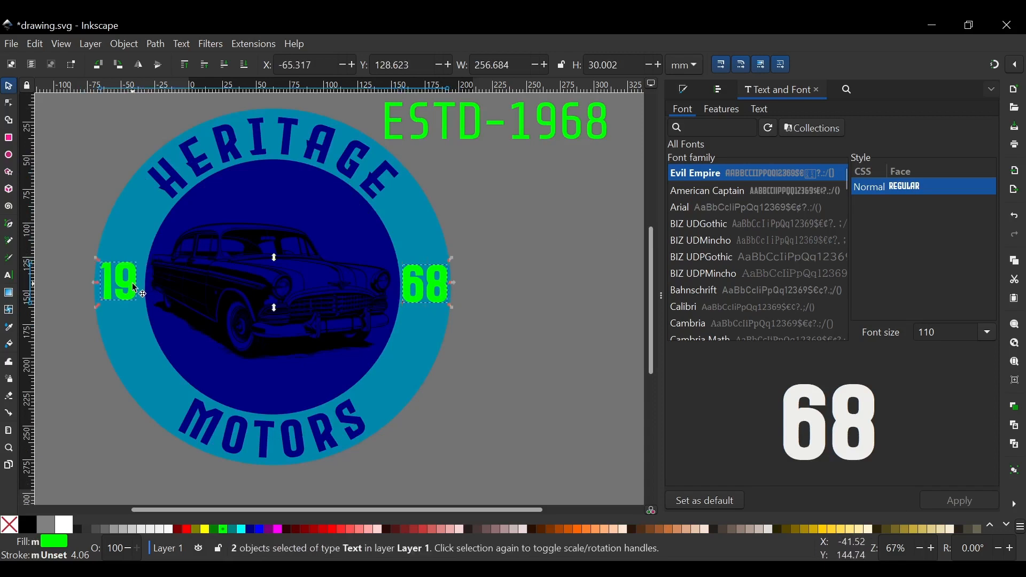
click(721, 90)
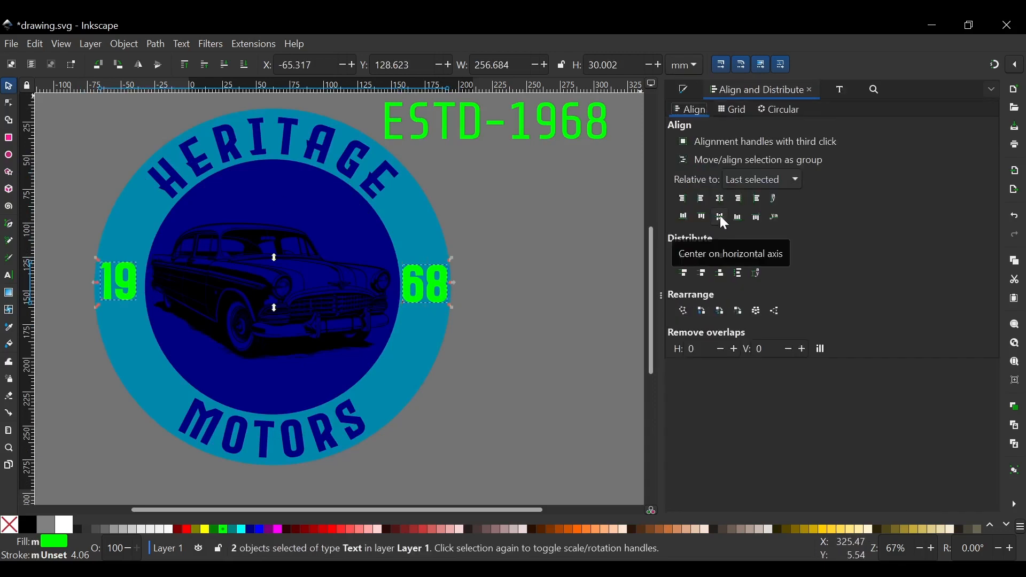
click(721, 217)
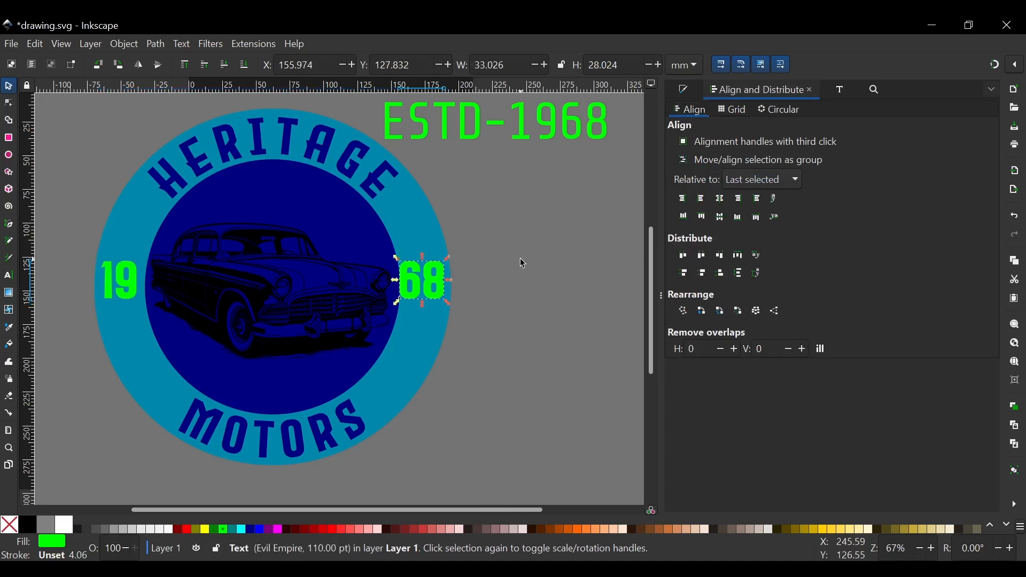
Step: Nudge the 68 text horizontally within the teal ring to about X 158.6 mm
key(Right)
key(Right)
key(Right)
key(Right)
key(Right)
key(Right)
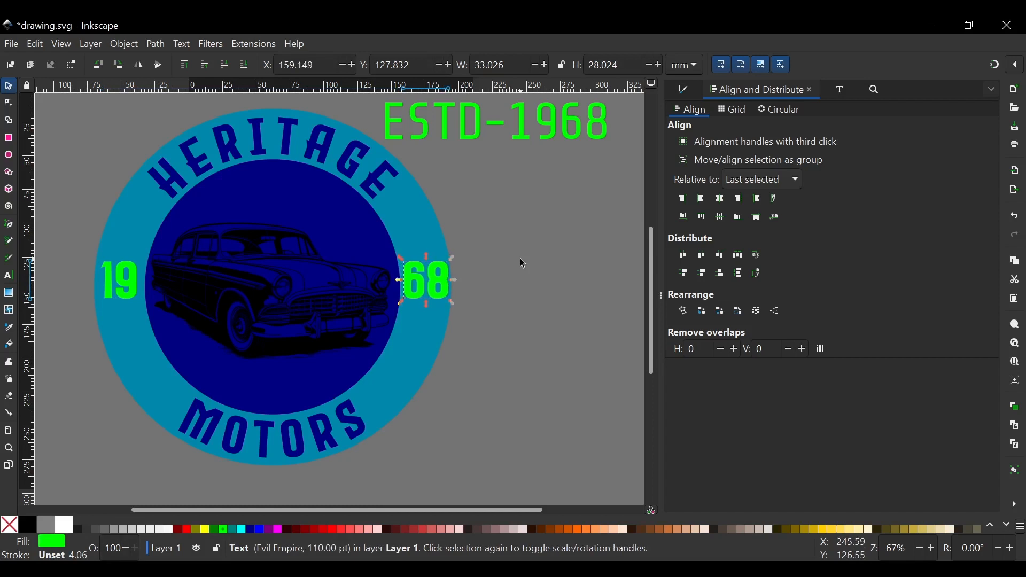
key(Left)
click(523, 263)
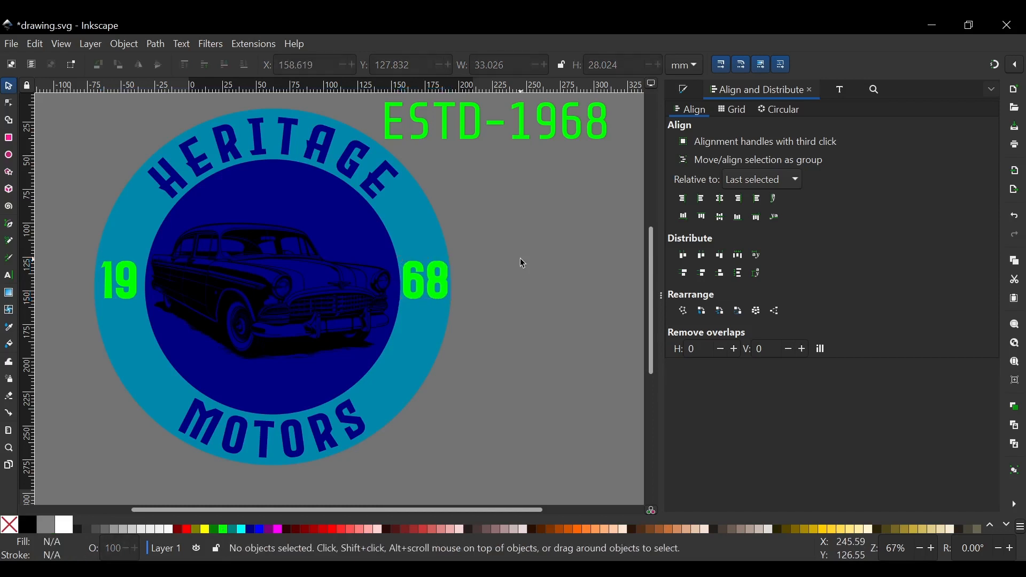
Step: Nudge the 19 text slightly right within the teal ring to about X -63.8 mm
click(135, 274)
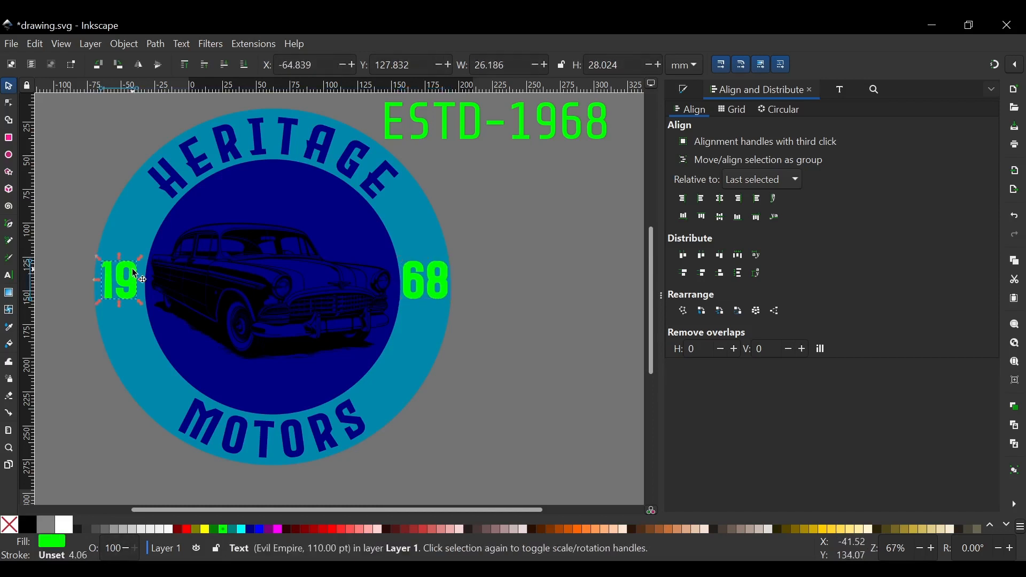
key(Right)
key(Right)
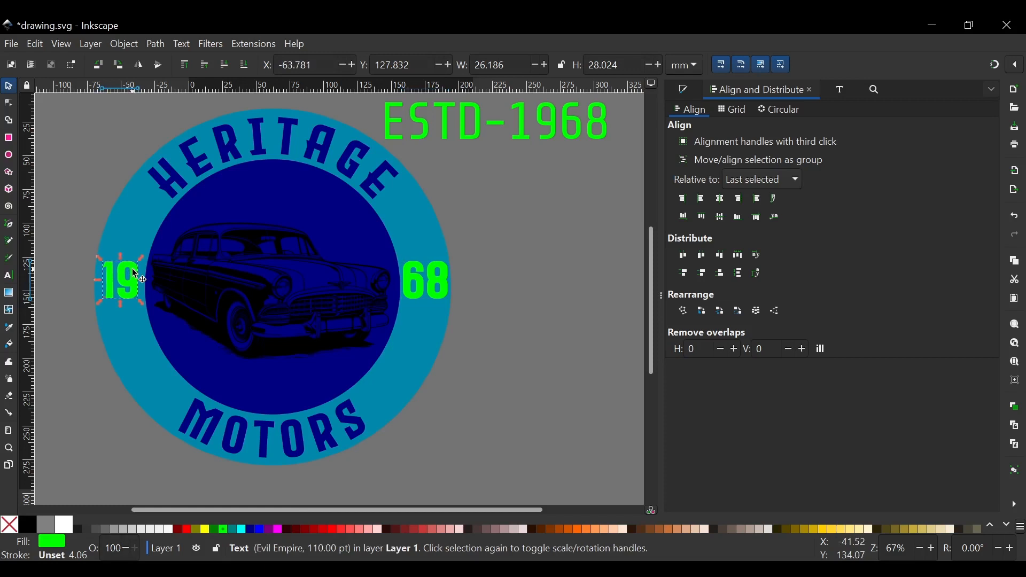
click(561, 231)
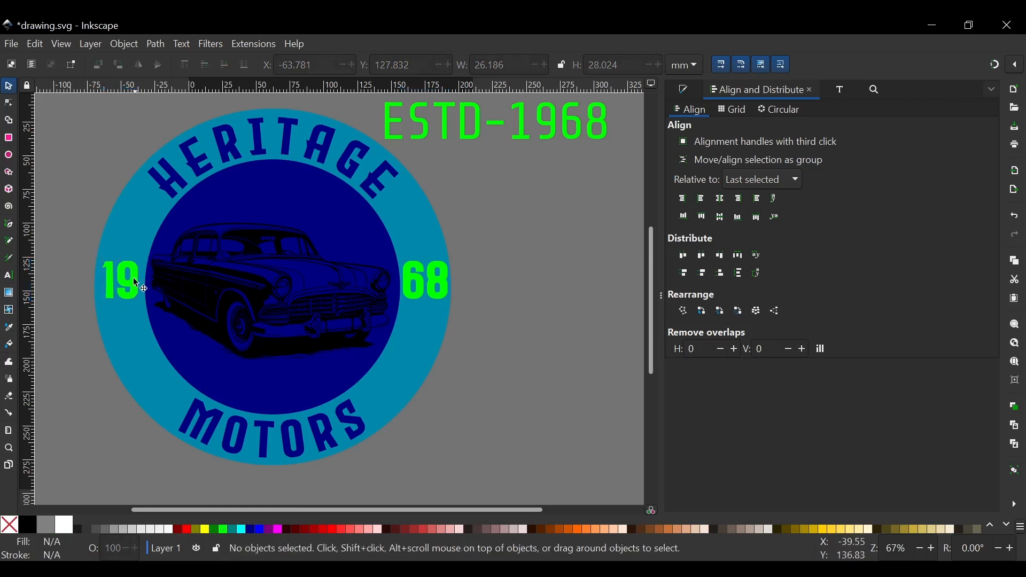
Step: Move the ESTD-1968 text below the car and scale it down to about 68.5 mm wide and 11.3 mm high
scroll(138, 286, up, 1)
drag(575, 131, 346, 390)
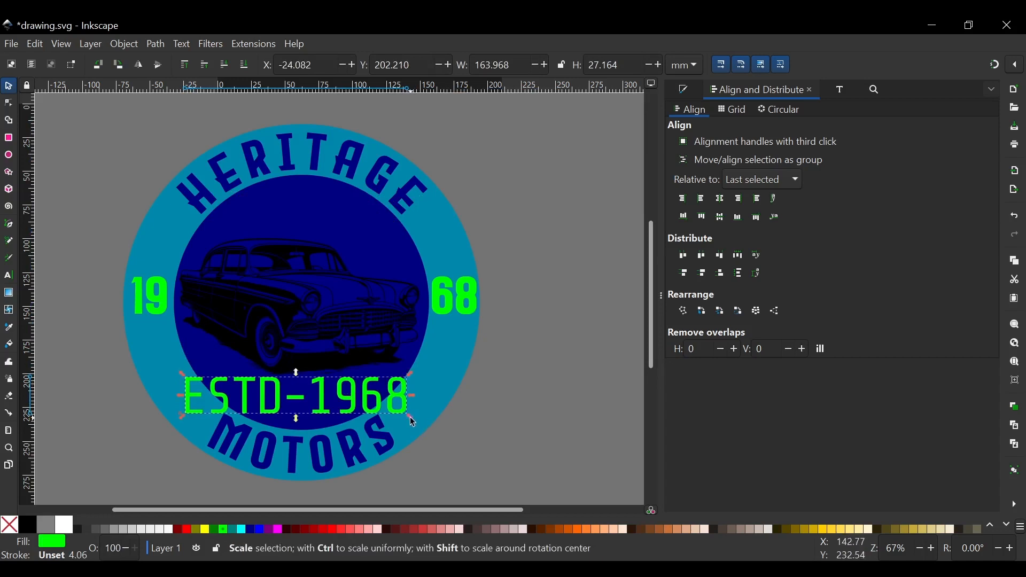
drag(407, 422, 372, 411)
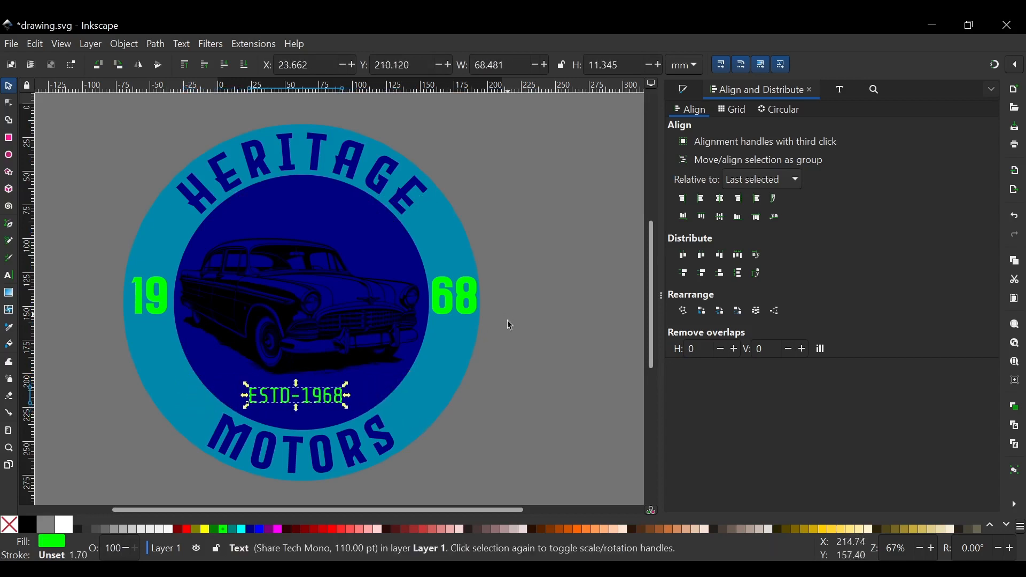
click(565, 384)
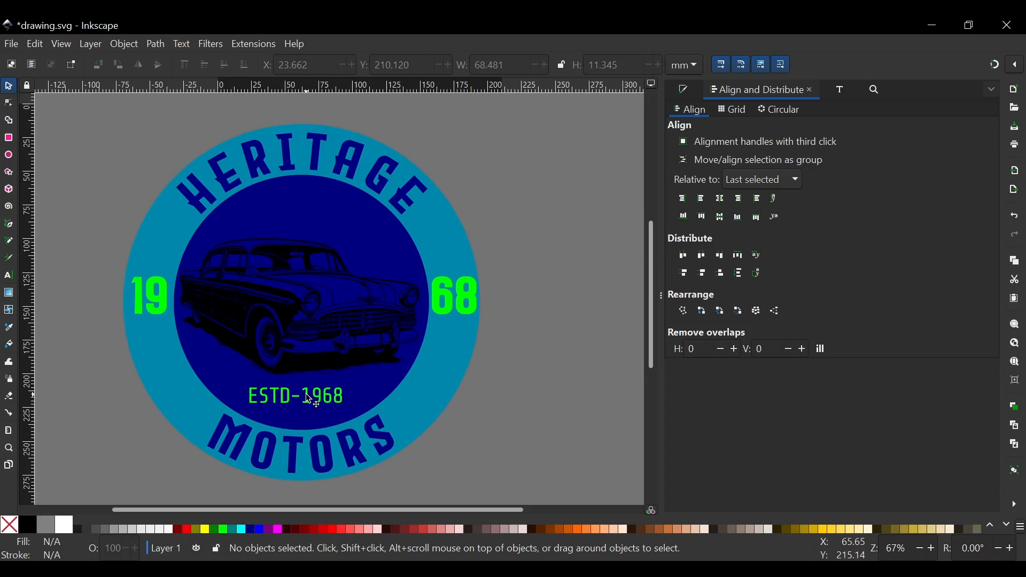
Step: Shift the ESTD-1968 text slightly right and up, and centre it on the vertical axis of the navy inner circle
drag(312, 401, 319, 398)
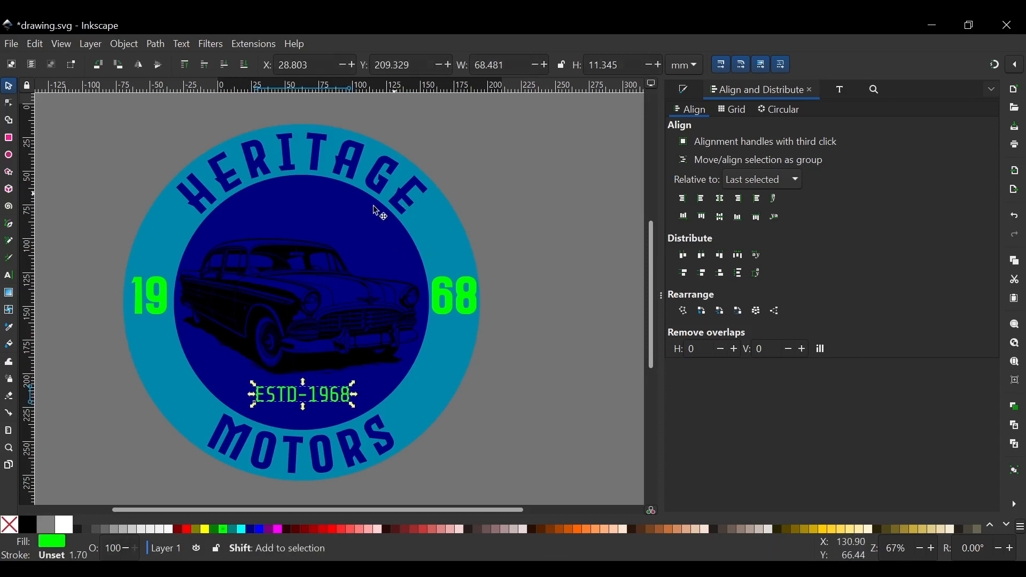
shift+click(367, 217)
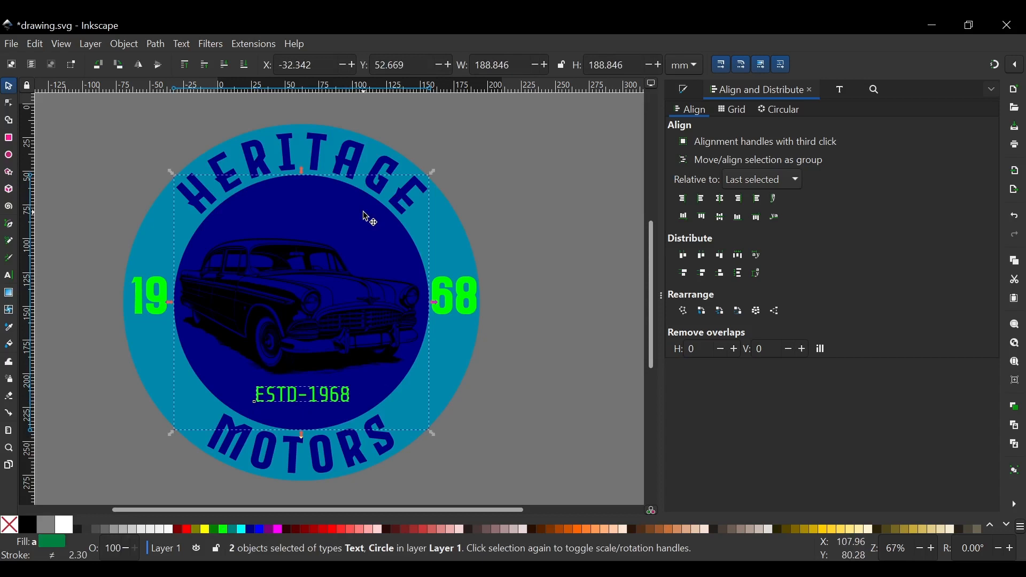
click(723, 200)
click(550, 270)
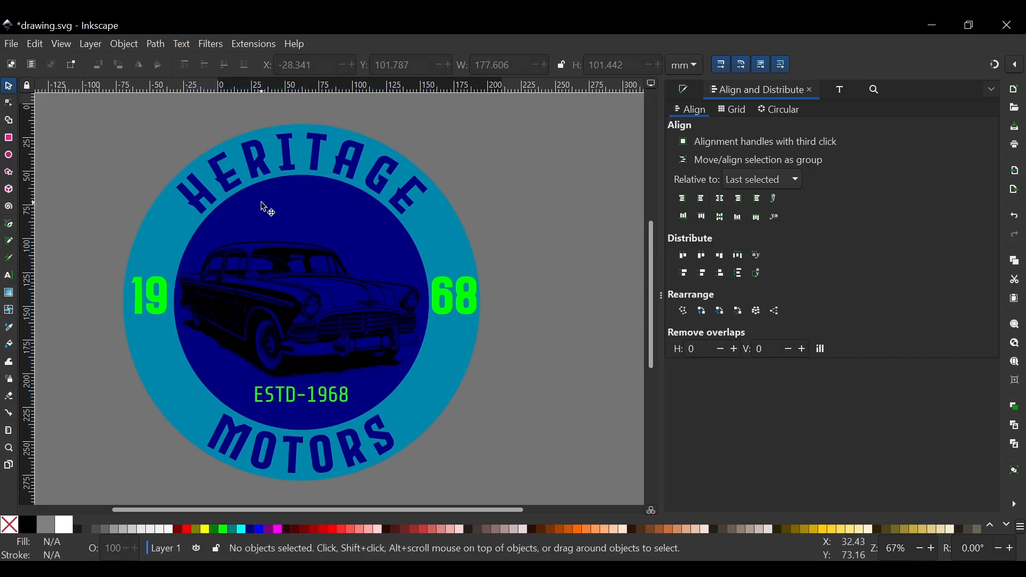
Step: Add the text "Classic" outside the badge to its right, and place it at about X 229 mm, Y 63 mm
key(t)
scroll(594, 207, right, 5)
scroll(594, 208, right, 1)
click(425, 206)
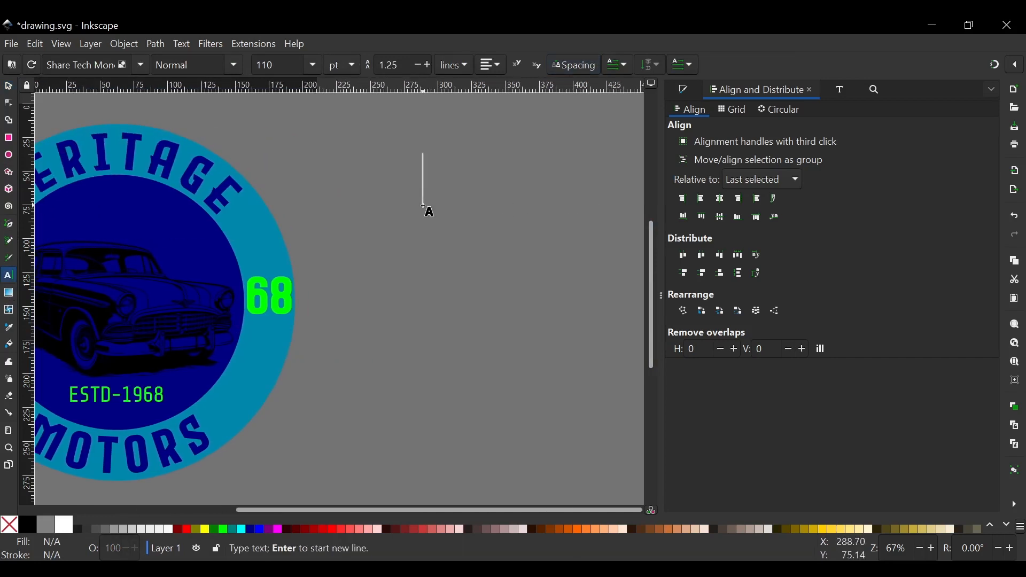
key(Caps_Lock)
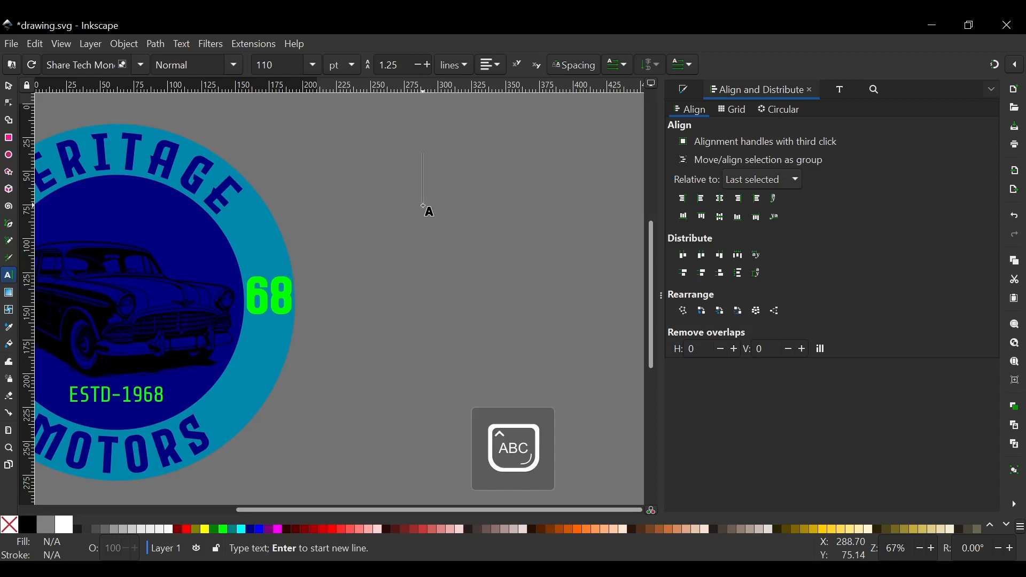
text(C)
key(Caps_Lock)
text(lass)
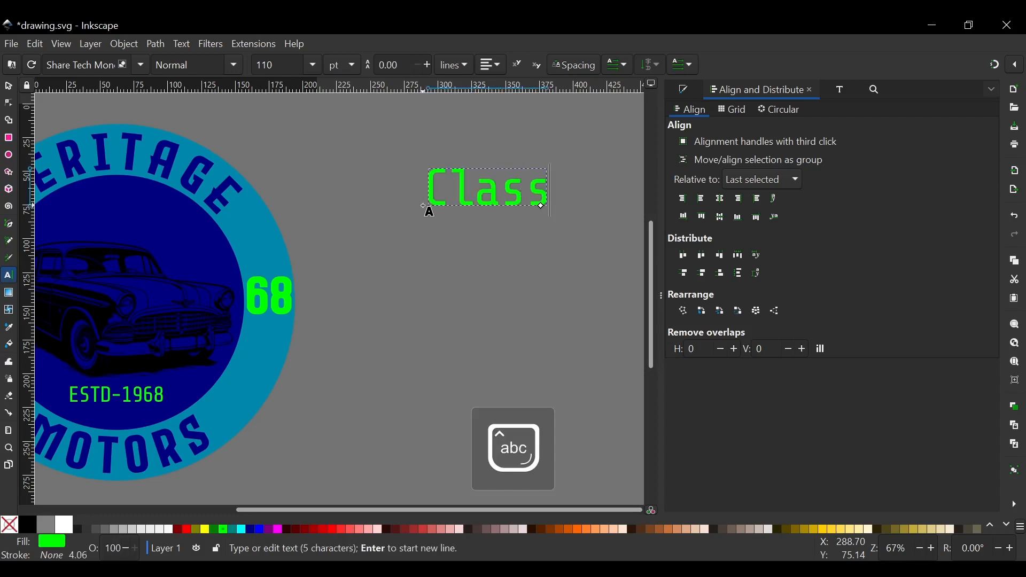
text(ic)
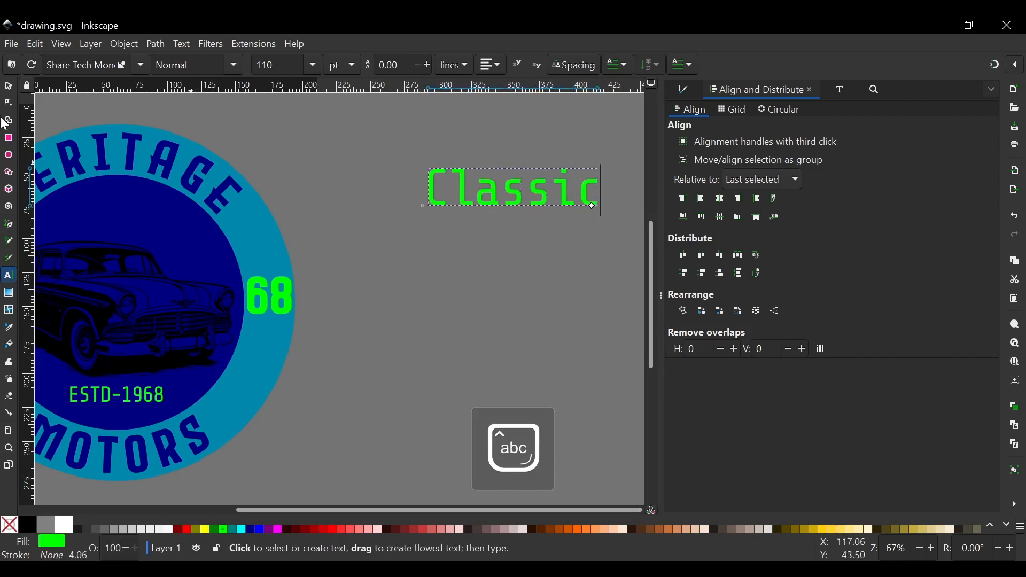
click(6, 89)
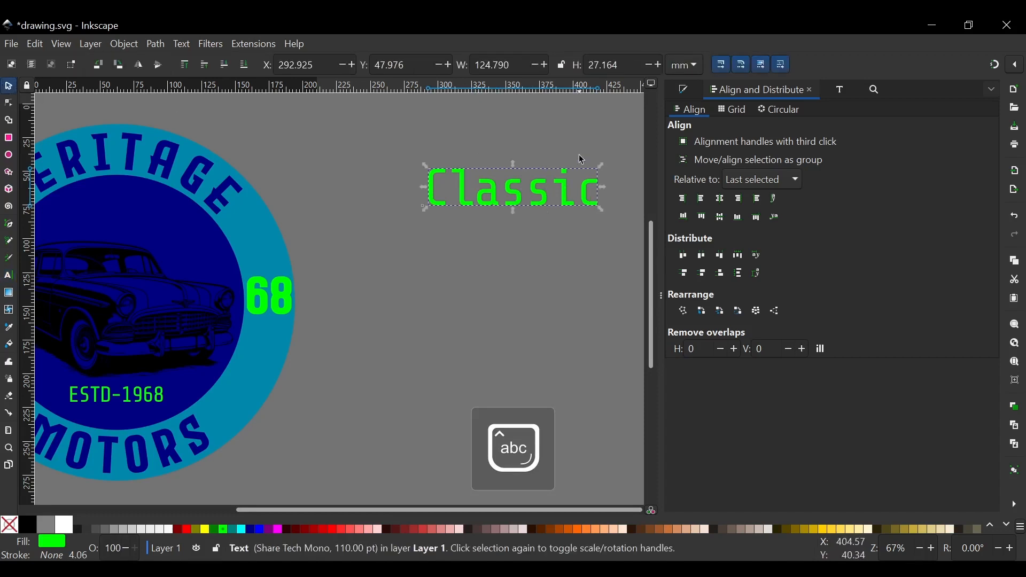
drag(490, 200, 404, 222)
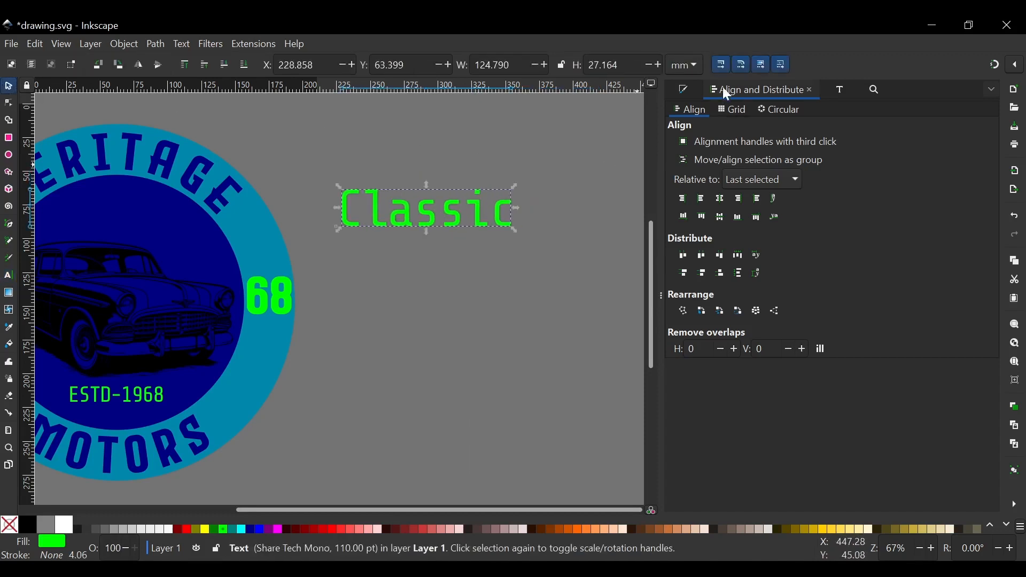
Step: Change the font of the "Classic" text to Mountain Signature
click(842, 89)
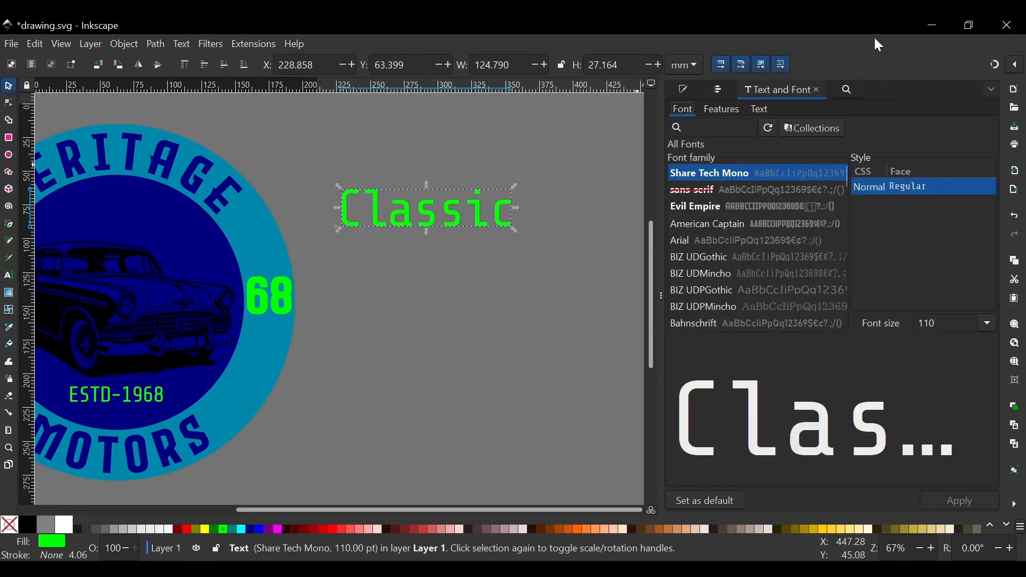
scroll(722, 289, down, 15)
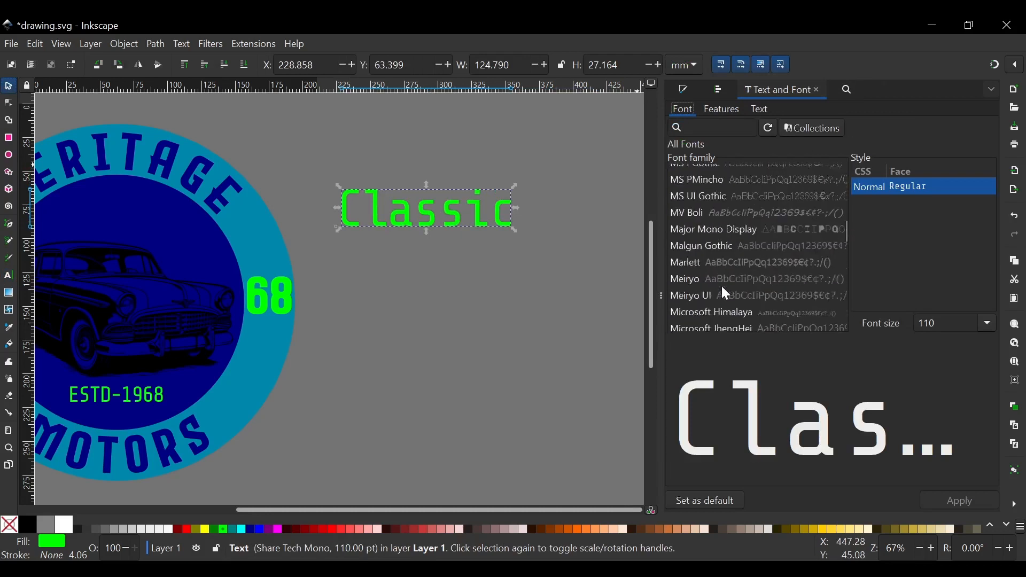
scroll(721, 286, down, 5)
scroll(721, 287, up, 3)
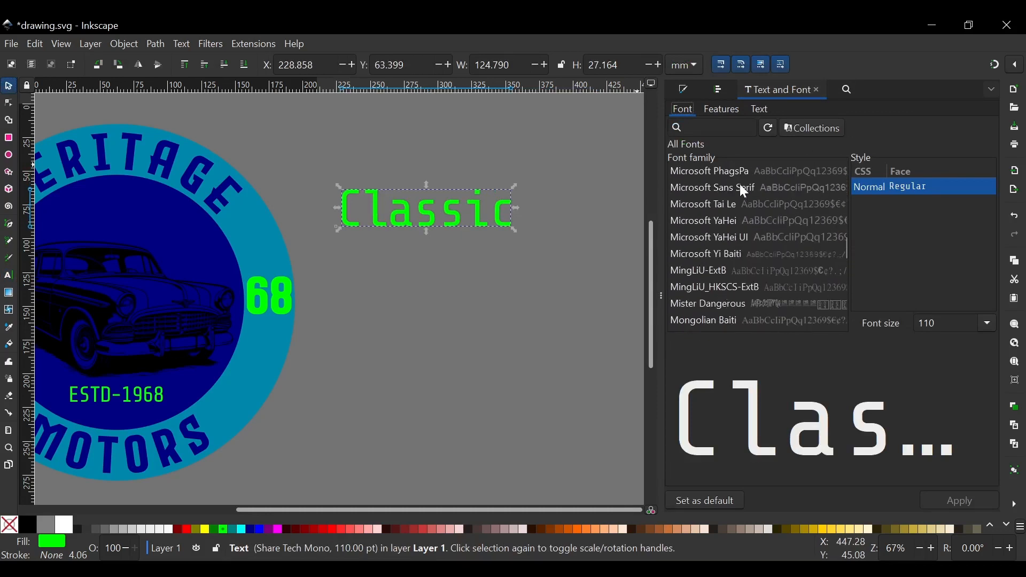
scroll(743, 187, up, 2)
scroll(744, 214, up, 2)
scroll(753, 211, up, 1)
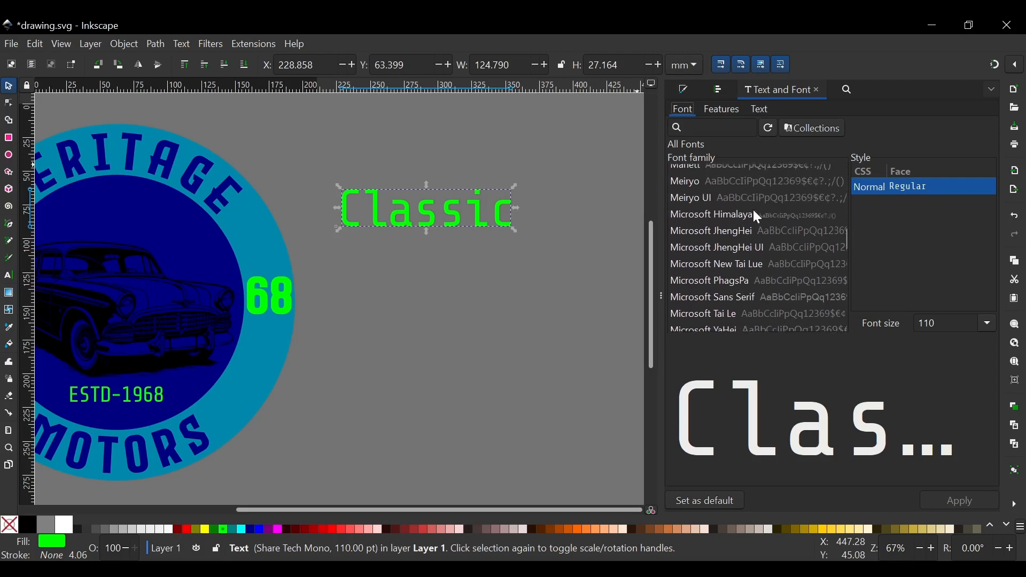
scroll(752, 211, down, 3)
scroll(748, 294, down, 4)
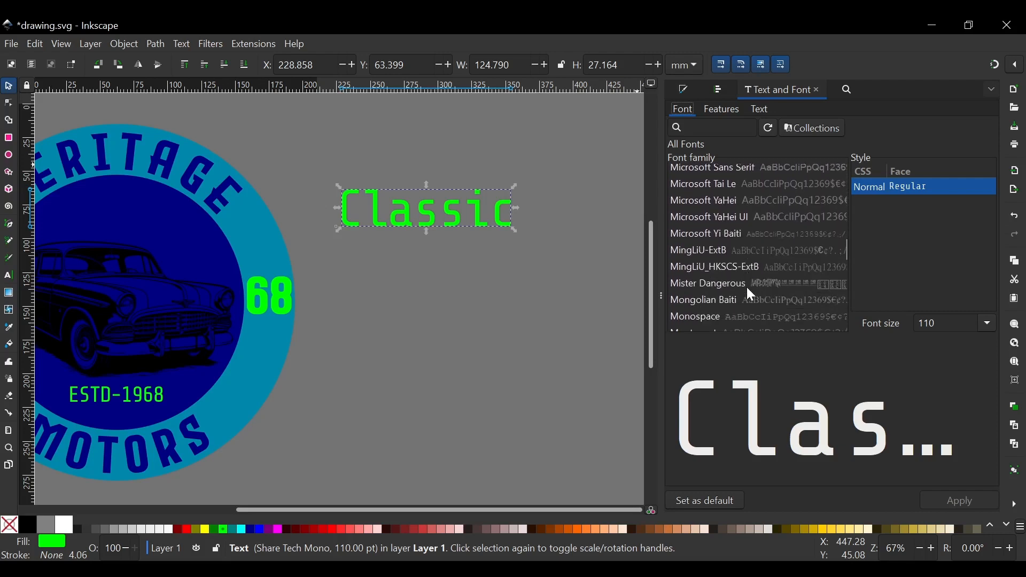
click(800, 259)
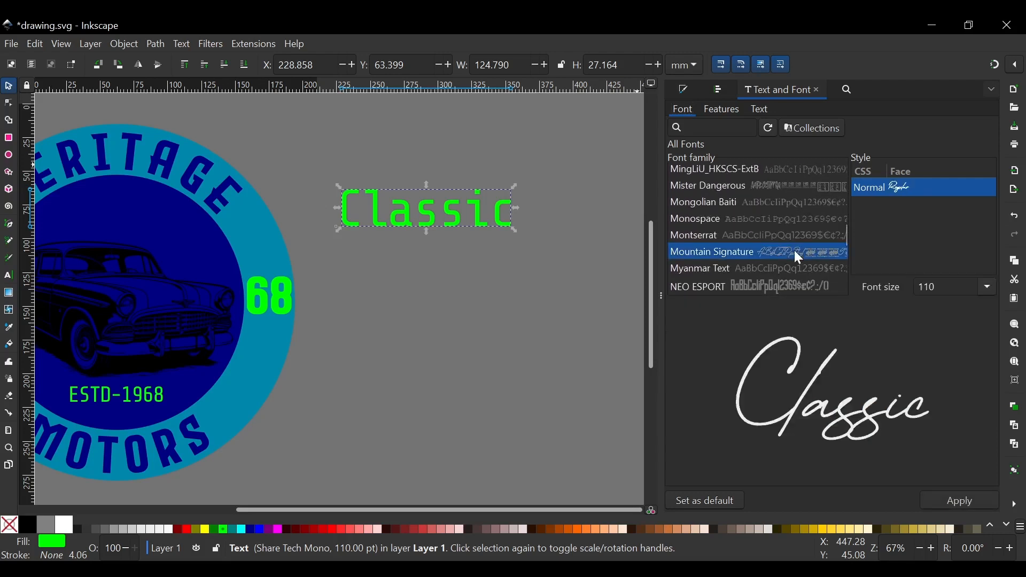
click(978, 499)
Step: Move the "Classic" text into the navy inner circle above the car, at about X 41 mm, Y 60.5 mm
scroll(591, 400, left, 8)
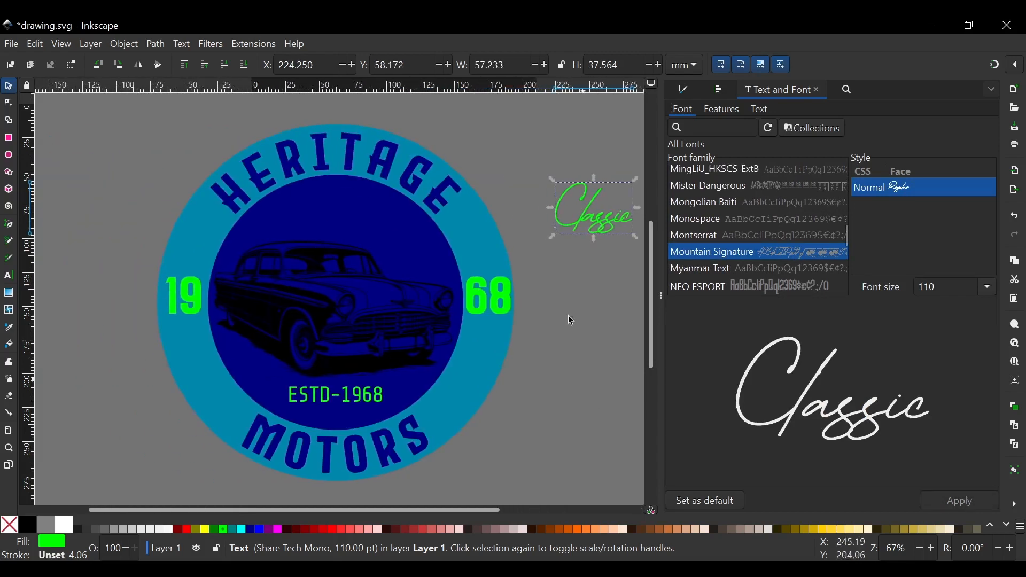
drag(602, 216, 354, 218)
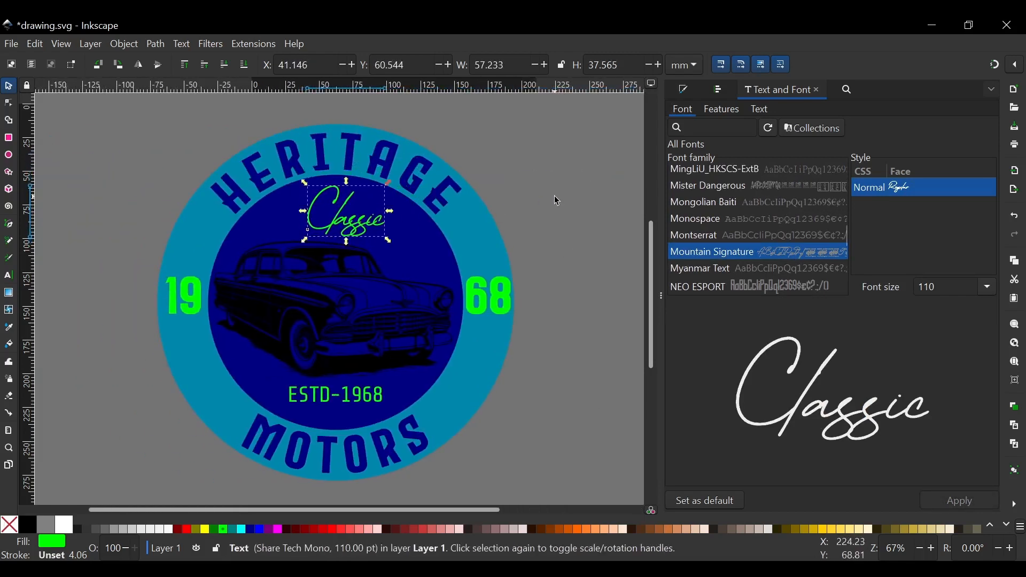
key(Escape)
click(357, 228)
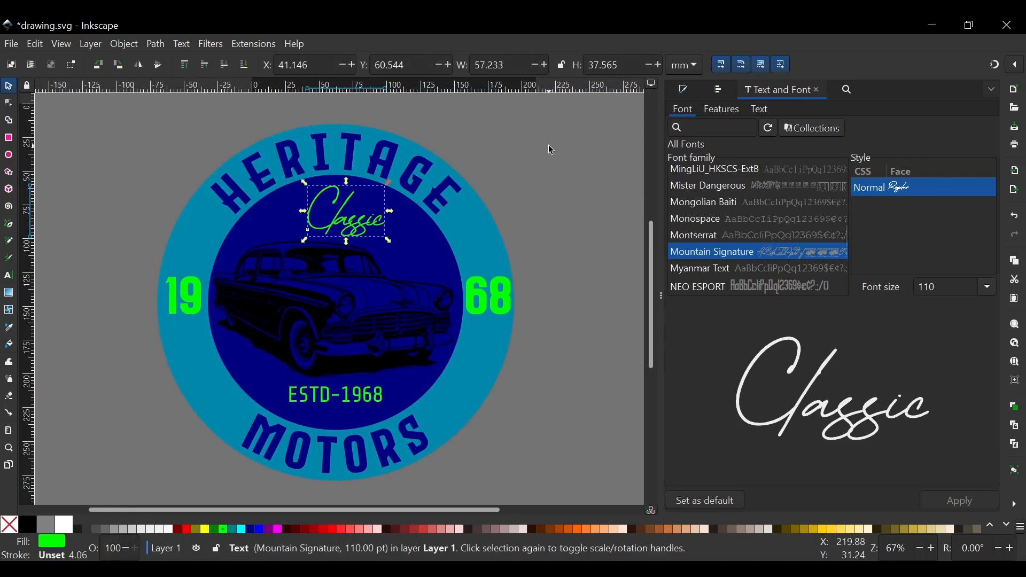
Step: Set the letter spacing of the "Classic" text to 0.00
key(t)
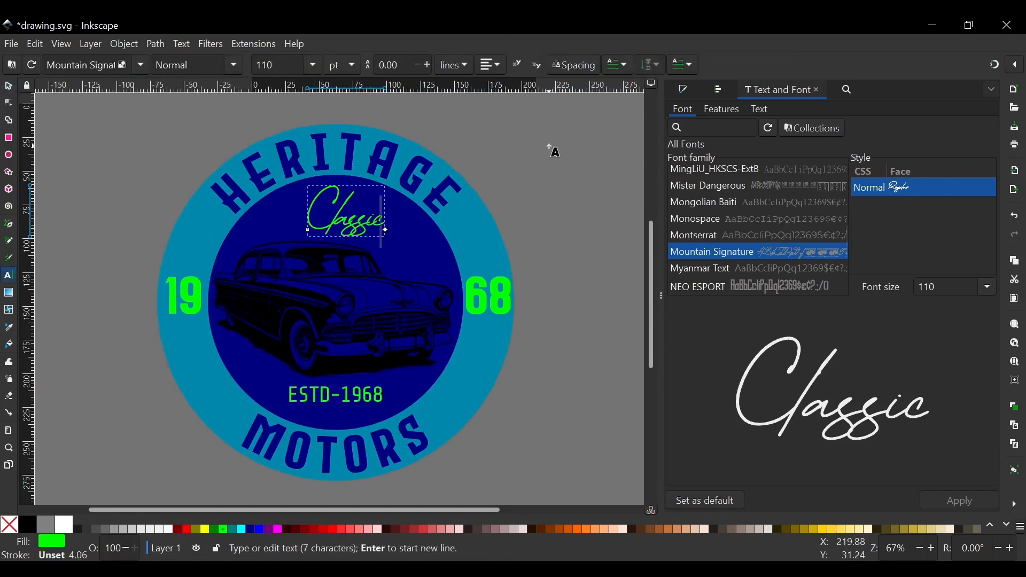
click(575, 65)
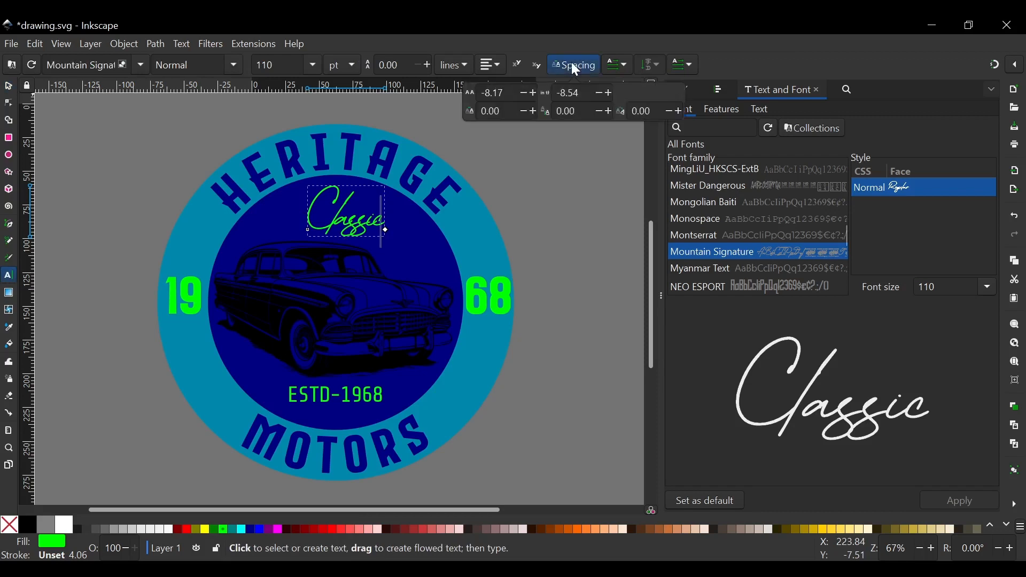
click(533, 93)
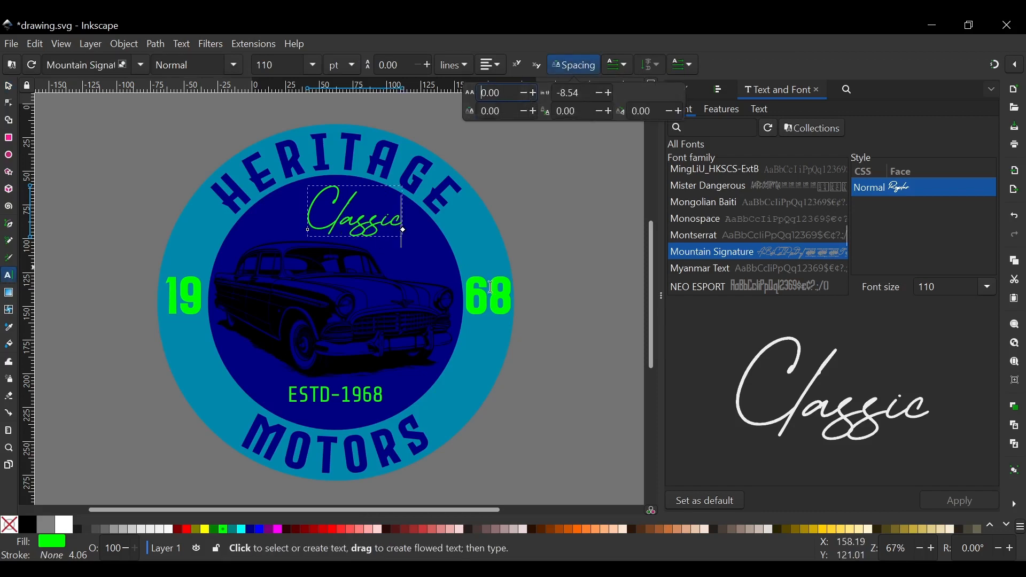
click(9, 86)
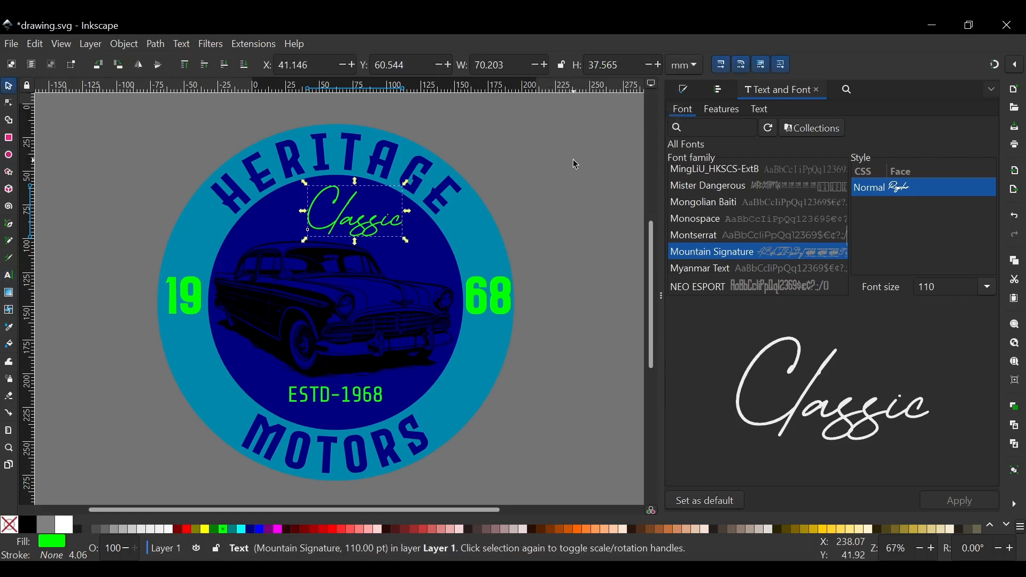
click(575, 162)
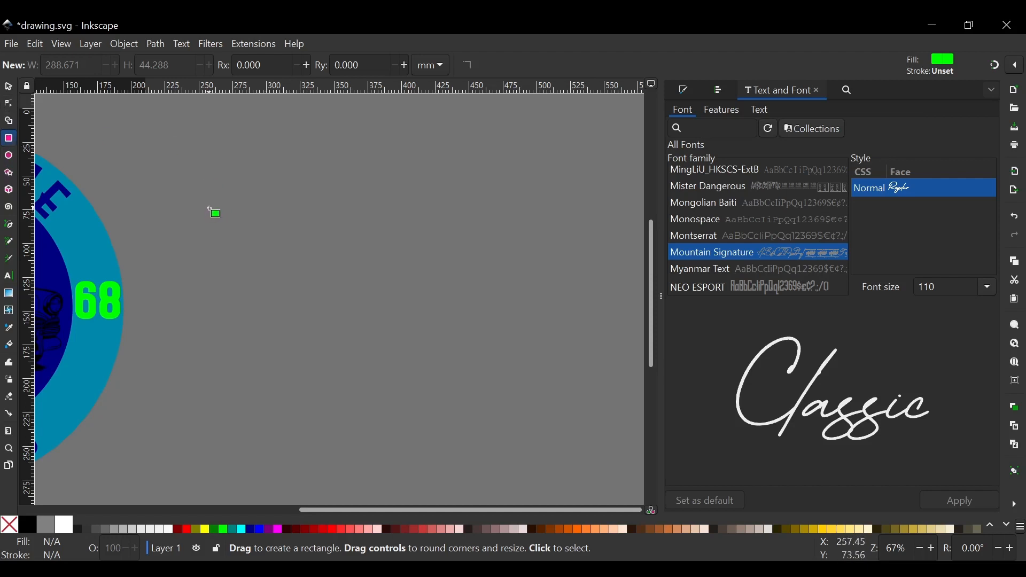
Step: Draw a rectangle about 282 mm wide and 51 mm high outside the badge to its right, and place one duplicate below and one above it
drag(212, 212, 595, 282)
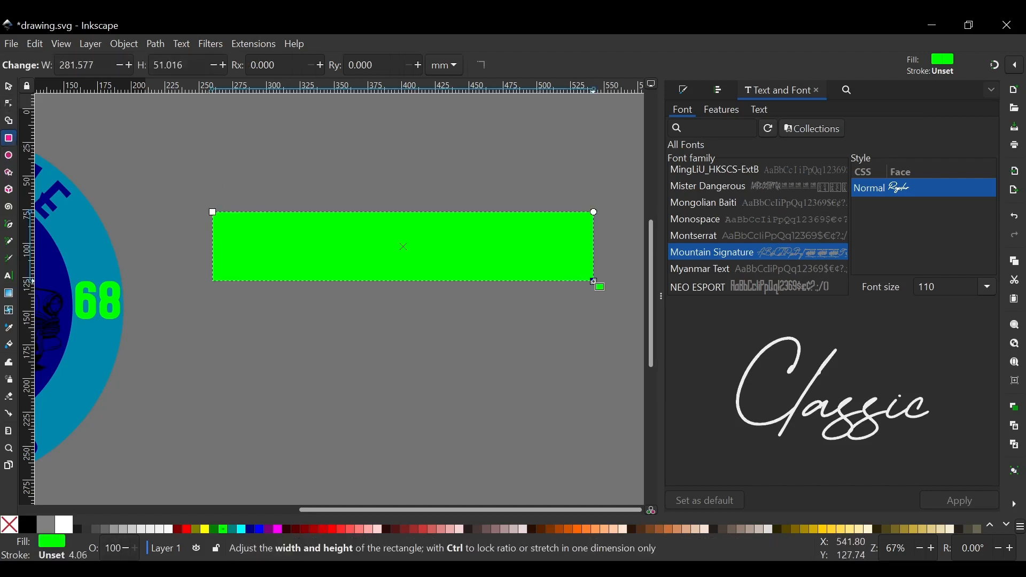
click(10, 86)
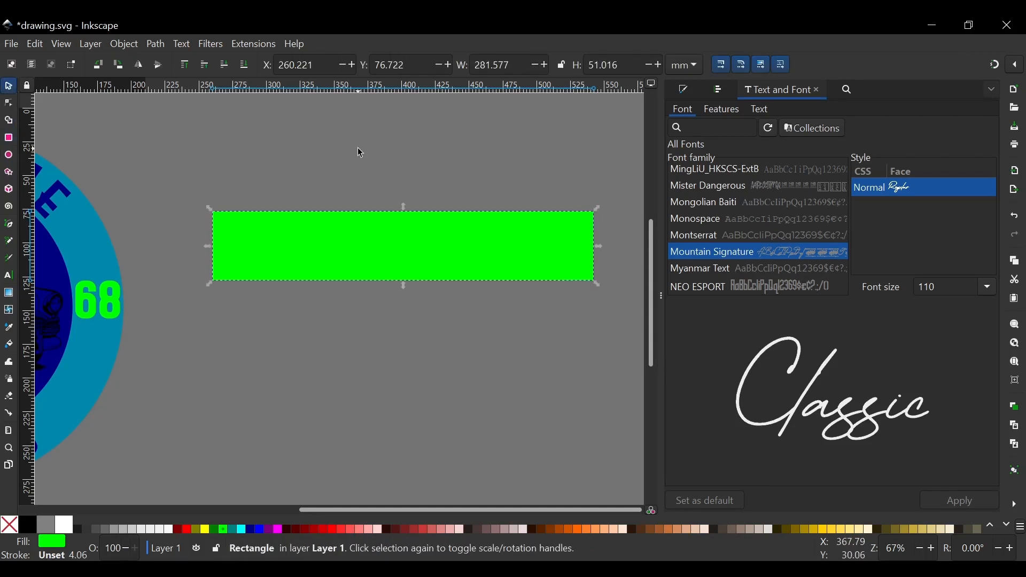
drag(455, 245, 457, 335)
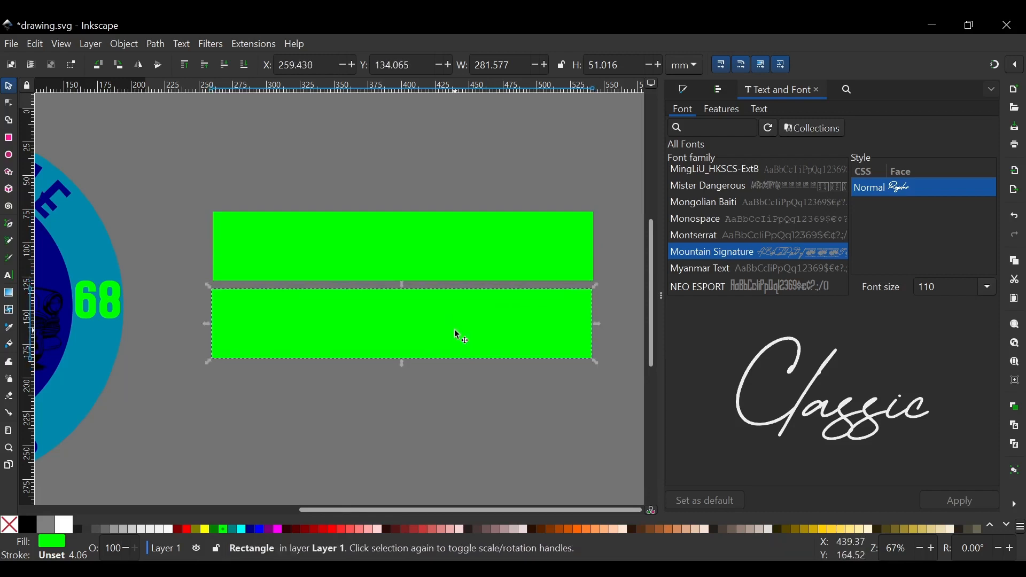
click(481, 255)
key(ctrl+d)
drag(481, 255, 481, 159)
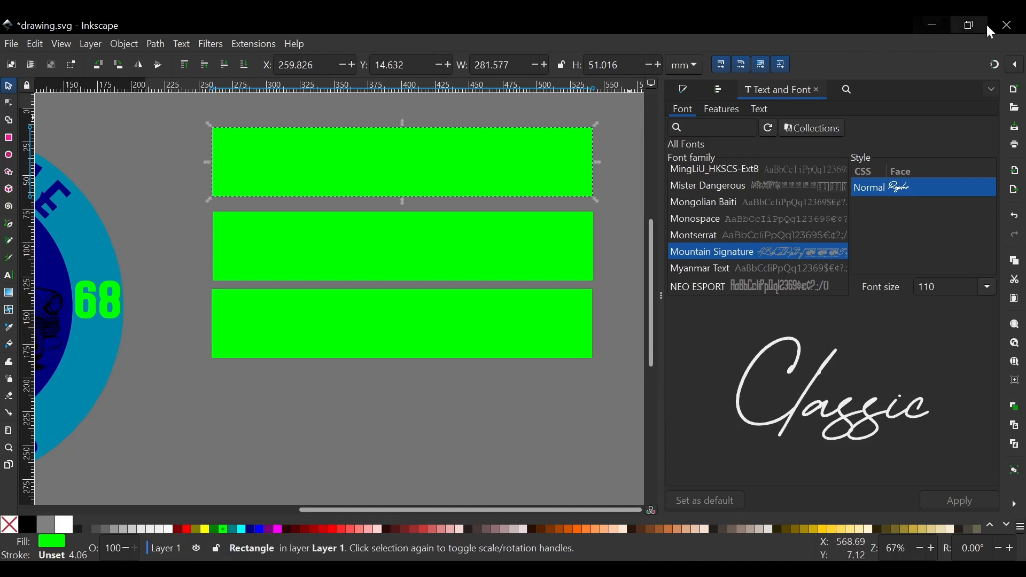
Step: Enable snapping and snap the two duplicates edge to edge against the middle rectangle to form three stacked stripes
click(994, 69)
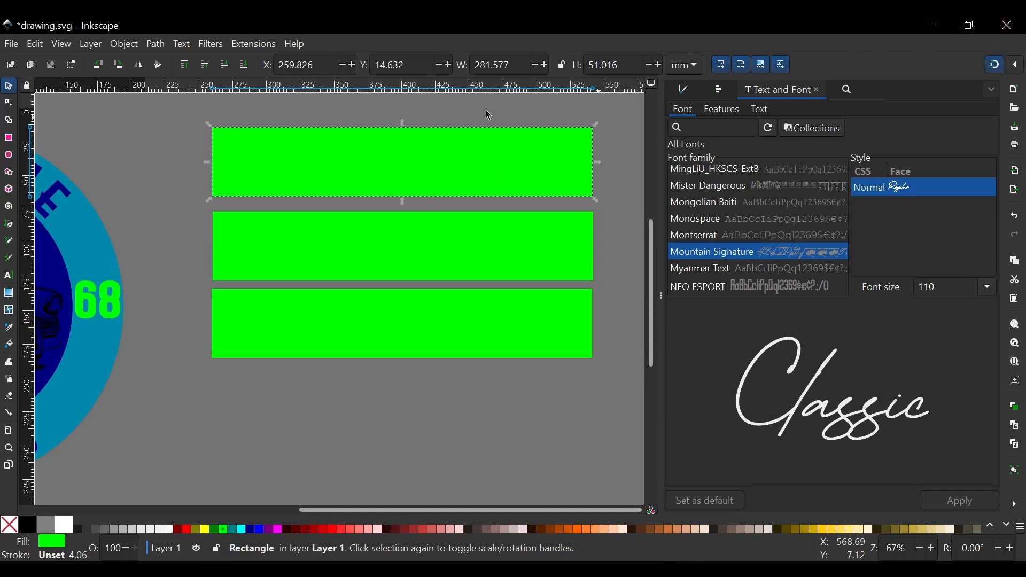
drag(474, 146, 474, 163)
drag(458, 346, 460, 339)
click(475, 422)
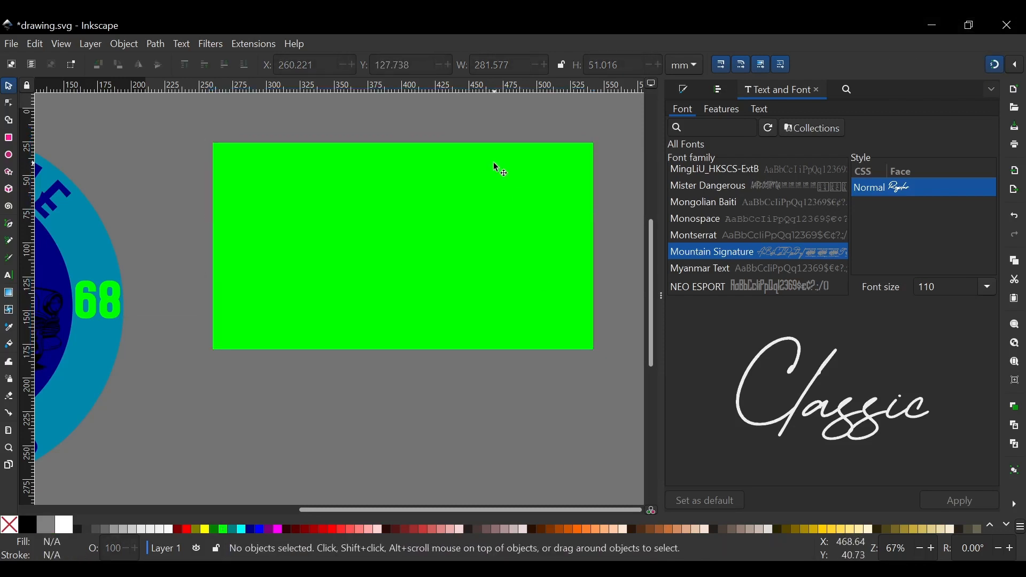
Step: Fill the top stripe with red #C83737 and the middle stripe with golden yellow
click(537, 168)
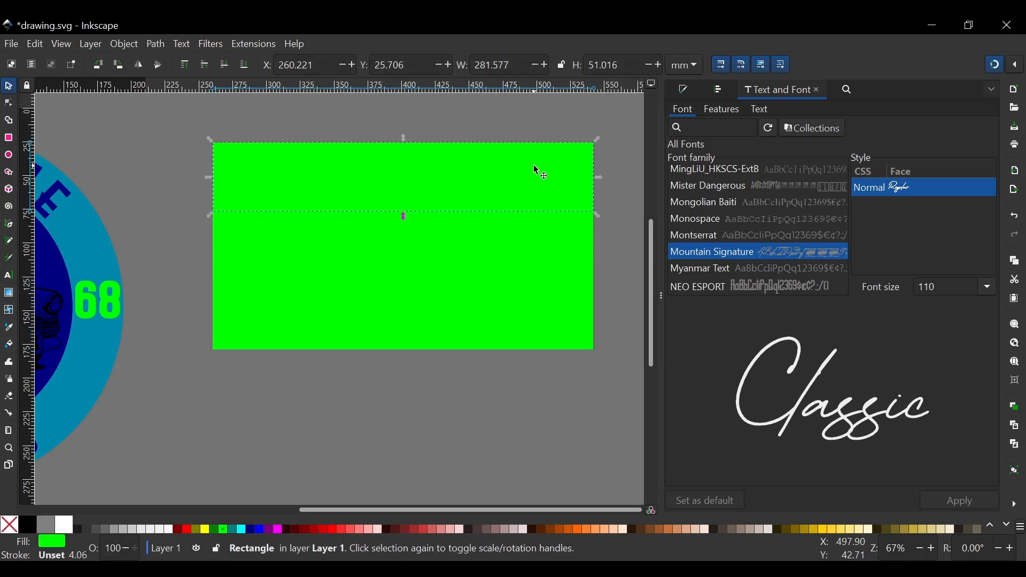
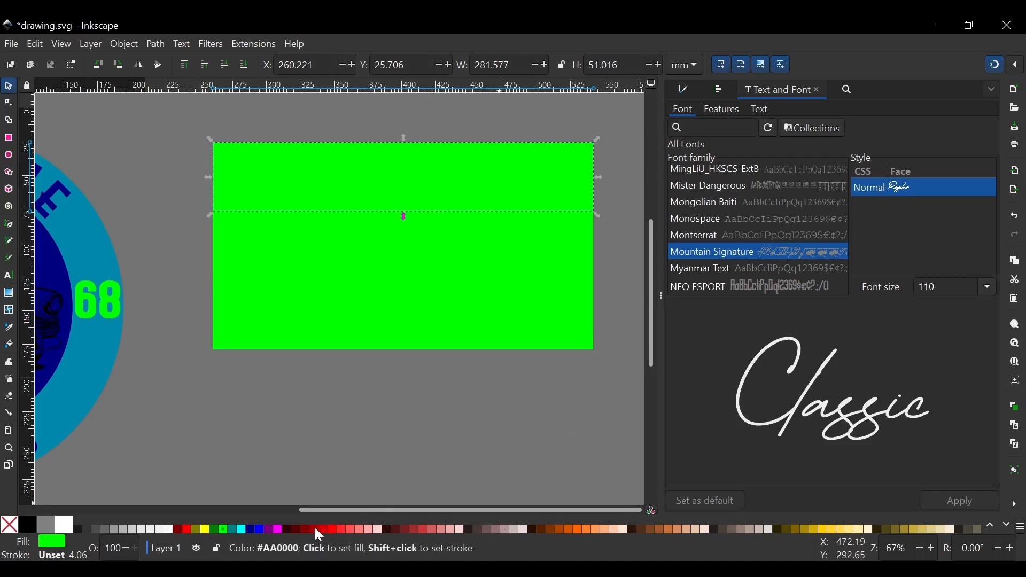
click(422, 529)
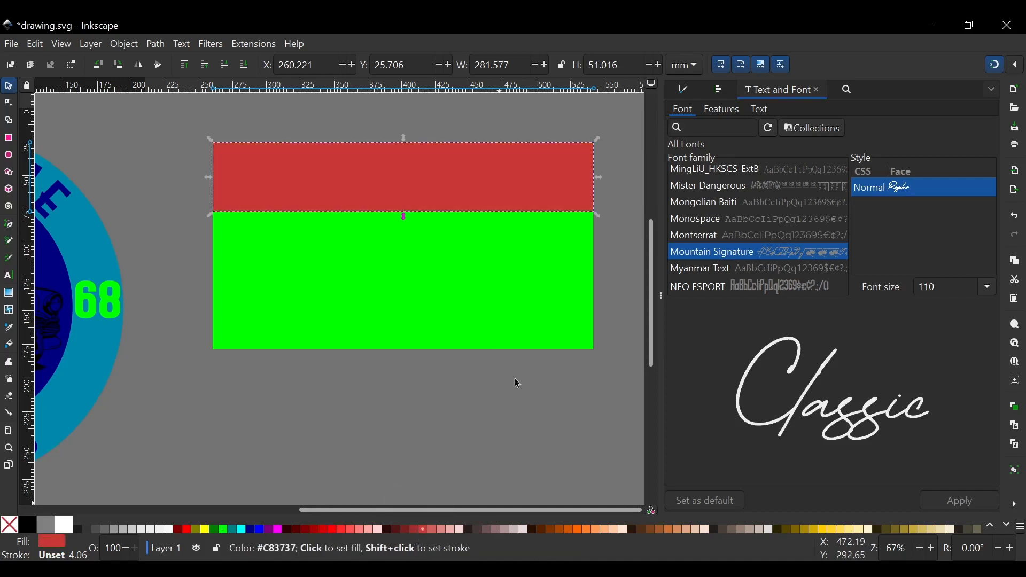
click(532, 246)
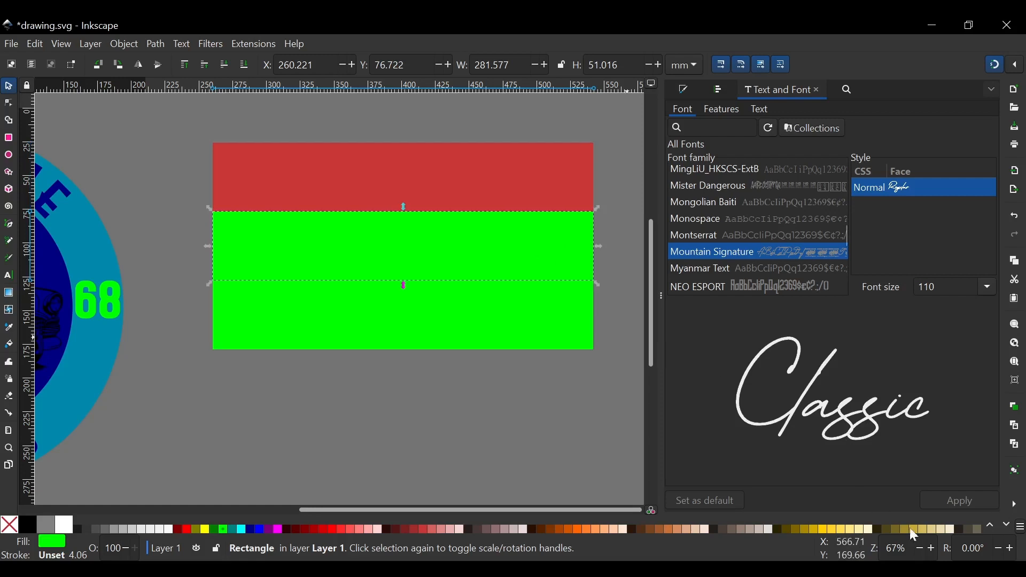
click(812, 528)
Step: Fill the bottom stripe with the teal blue #0088AA
click(545, 339)
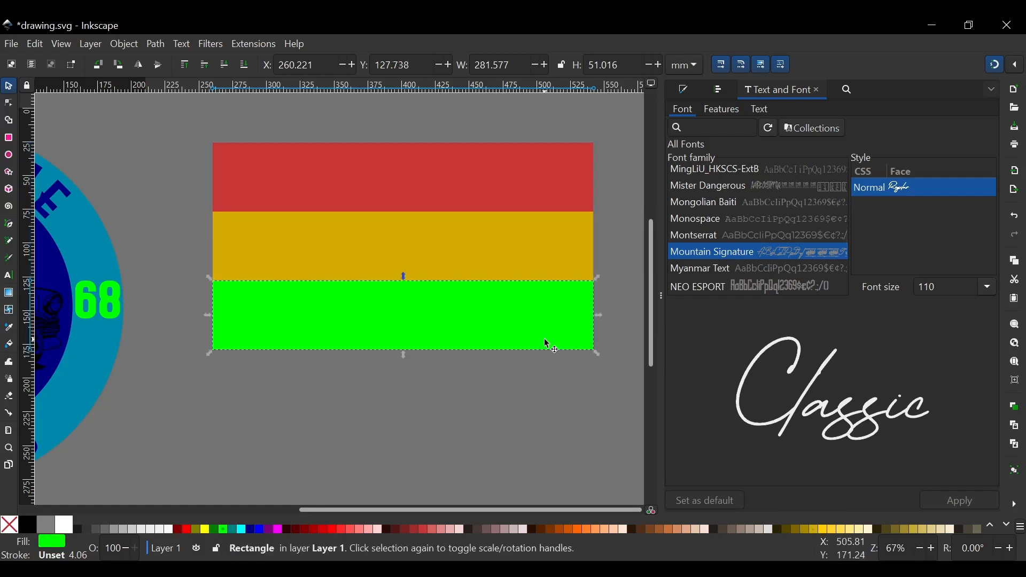
click(1009, 529)
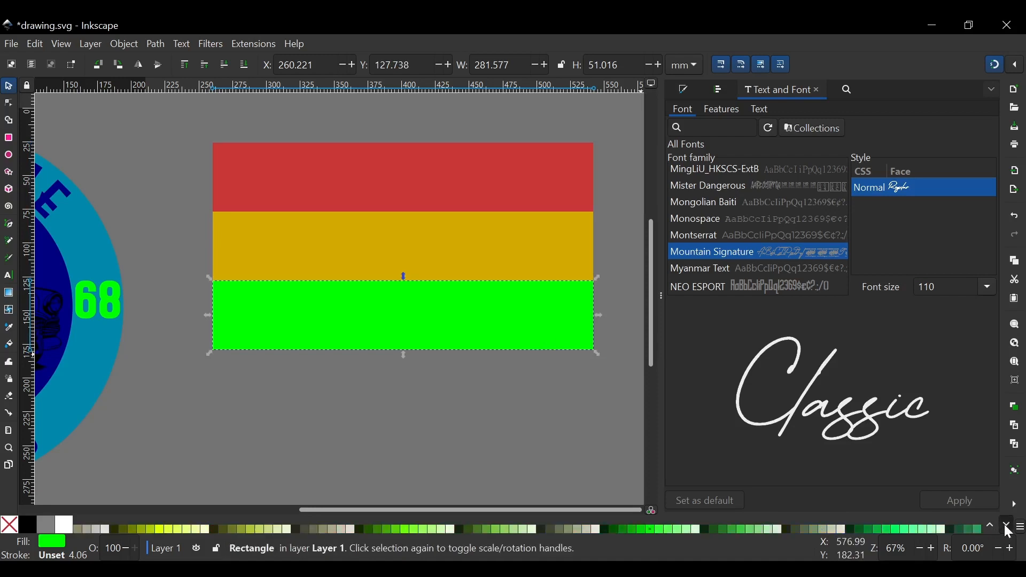
click(1009, 529)
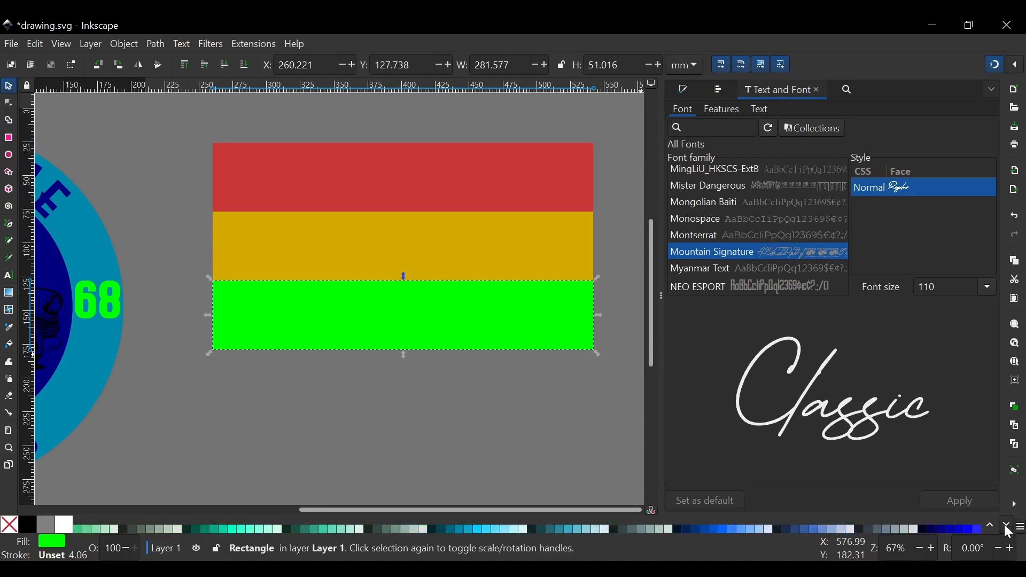
click(560, 527)
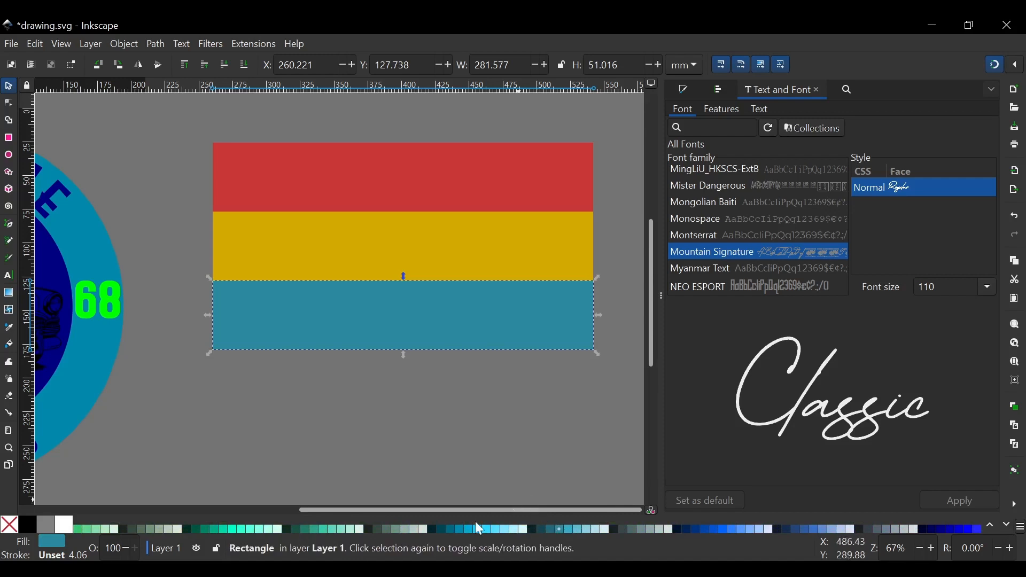
click(460, 528)
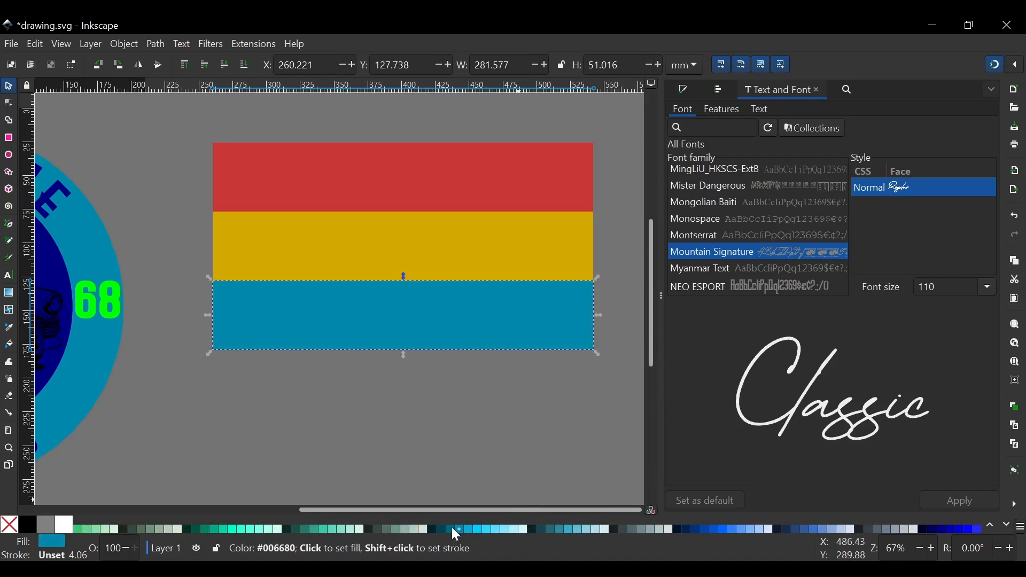
Step: Try the darker teal #006680 on the bottom stripe, and return its fill to #0088AA
click(450, 528)
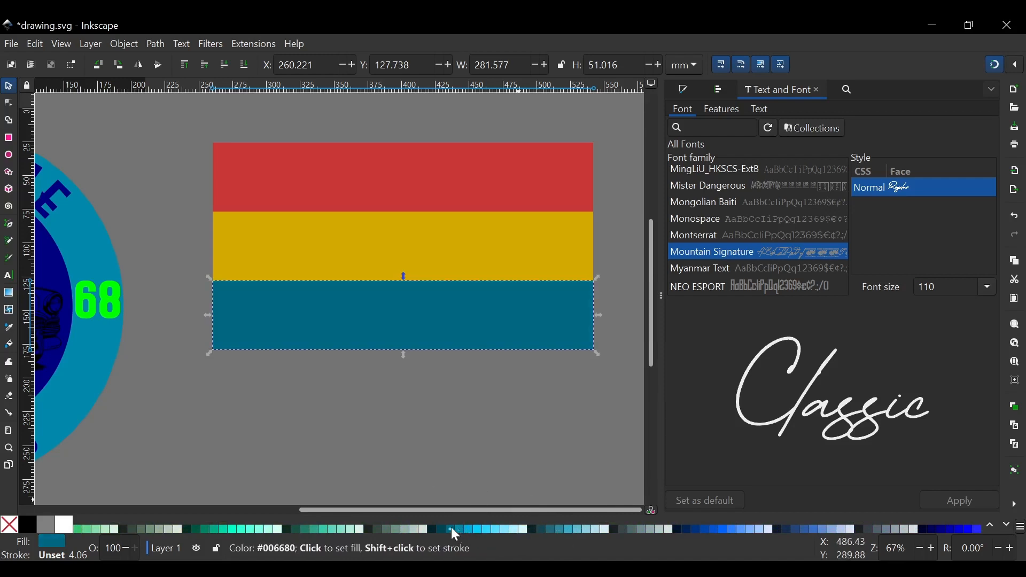
click(522, 421)
scroll(426, 272, right, 1)
scroll(427, 274, up, 2)
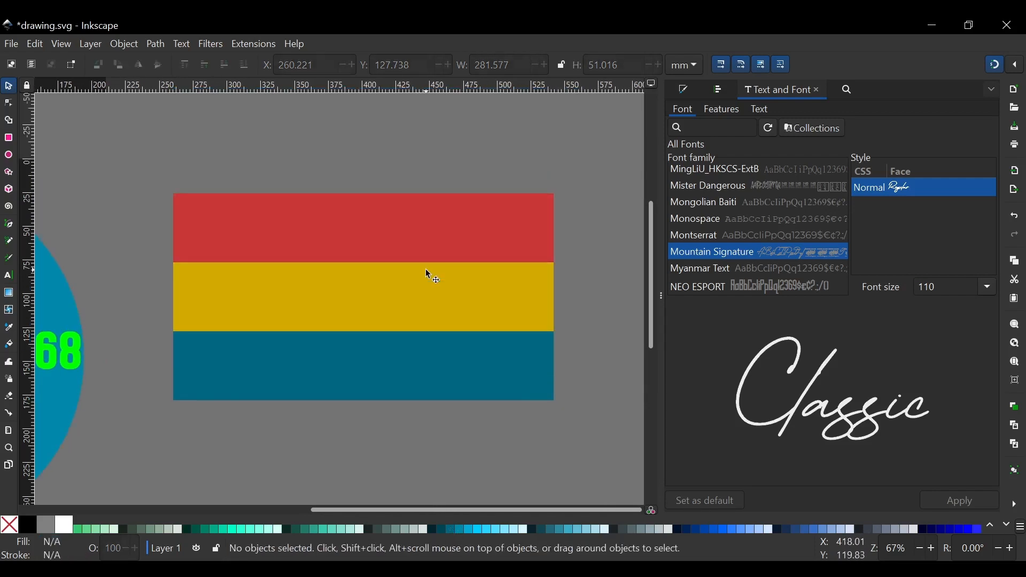
click(491, 377)
scroll(452, 422, down, 1)
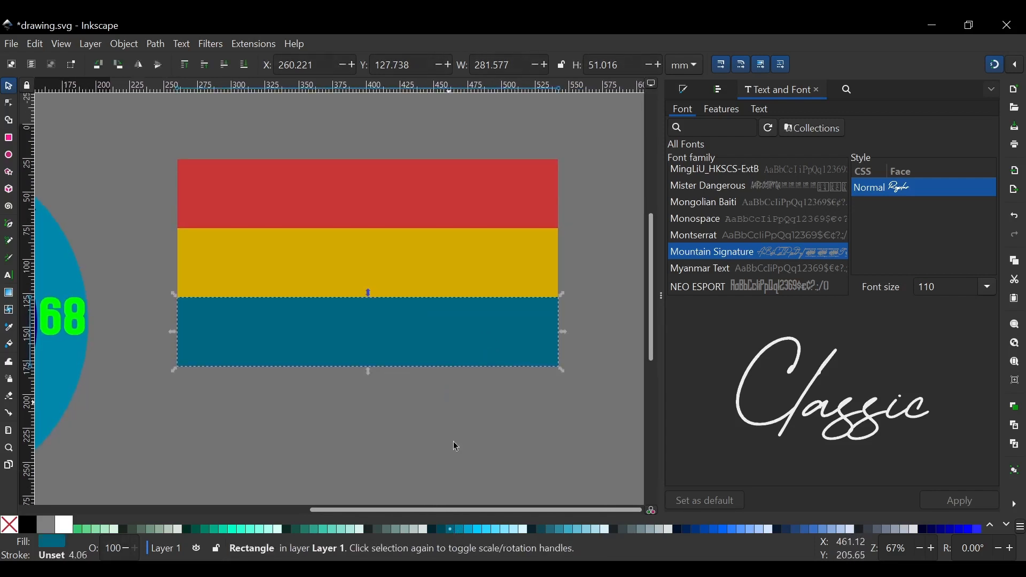
click(459, 530)
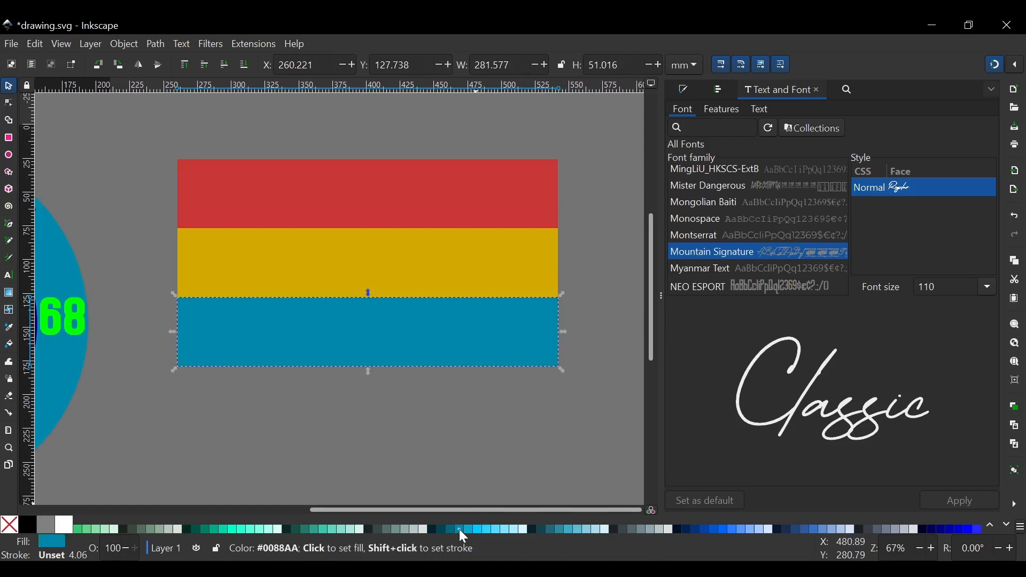
Step: Group the red, yellow and teal stripes into one object
scroll(353, 466, left, 4)
click(356, 466)
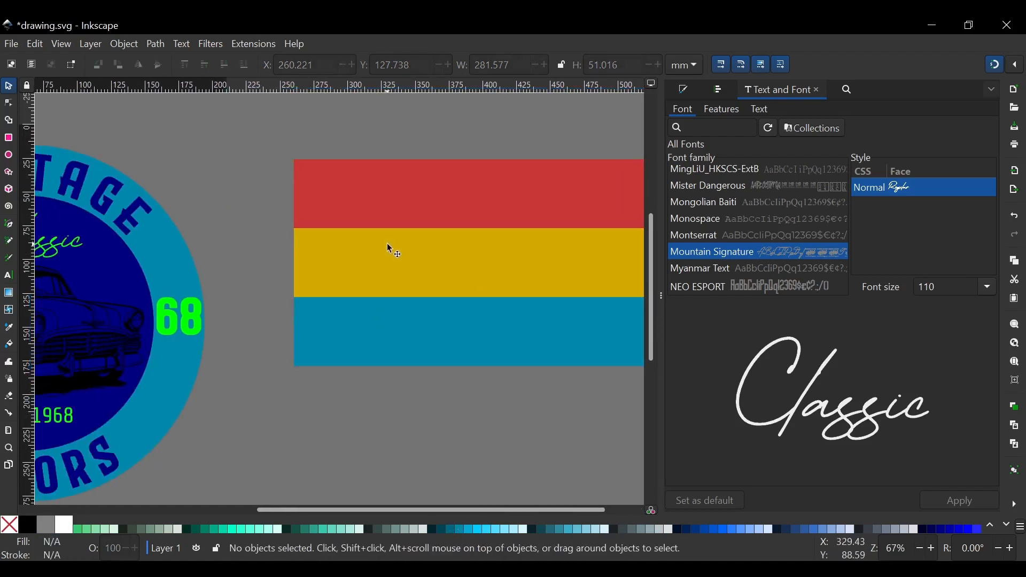
scroll(389, 247, right, 2)
drag(183, 140, 640, 435)
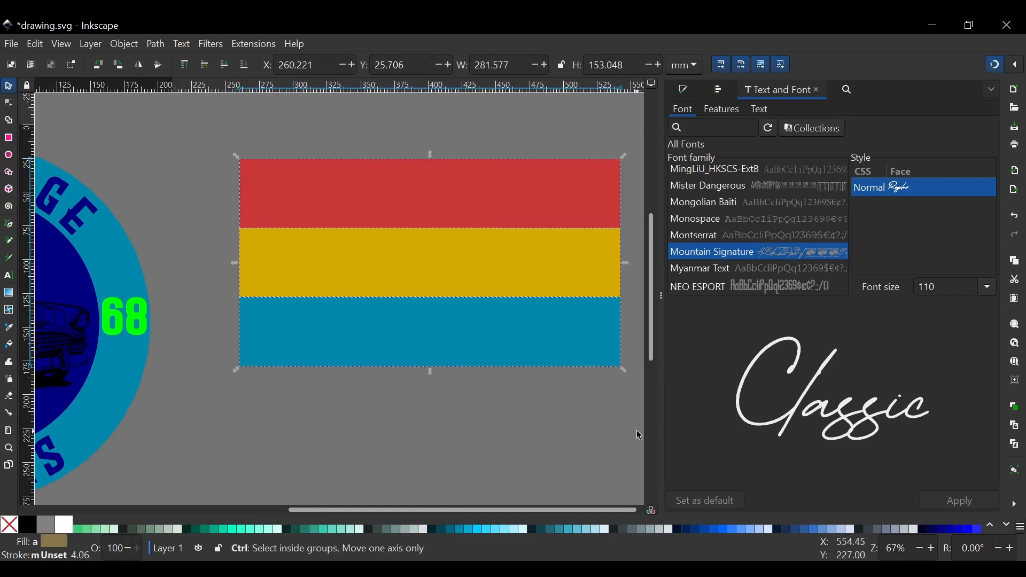
key(ctrl+g)
Step: Match the stripe group's height to the navy inner circle by setting it to 188.846 mm
scroll(385, 344, left, 5)
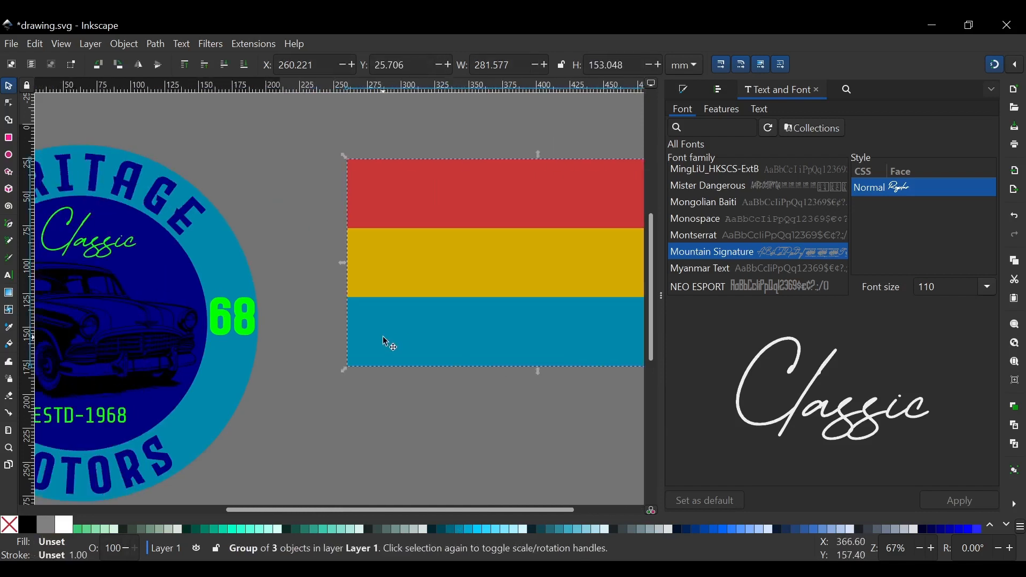
click(185, 276)
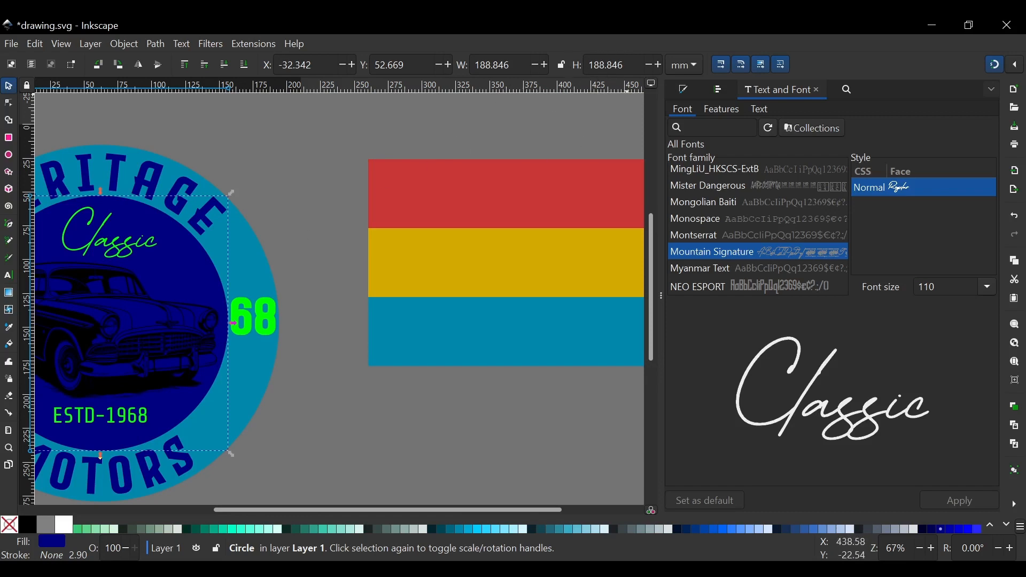
click(613, 64)
click(570, 208)
scroll(568, 193, right, 5)
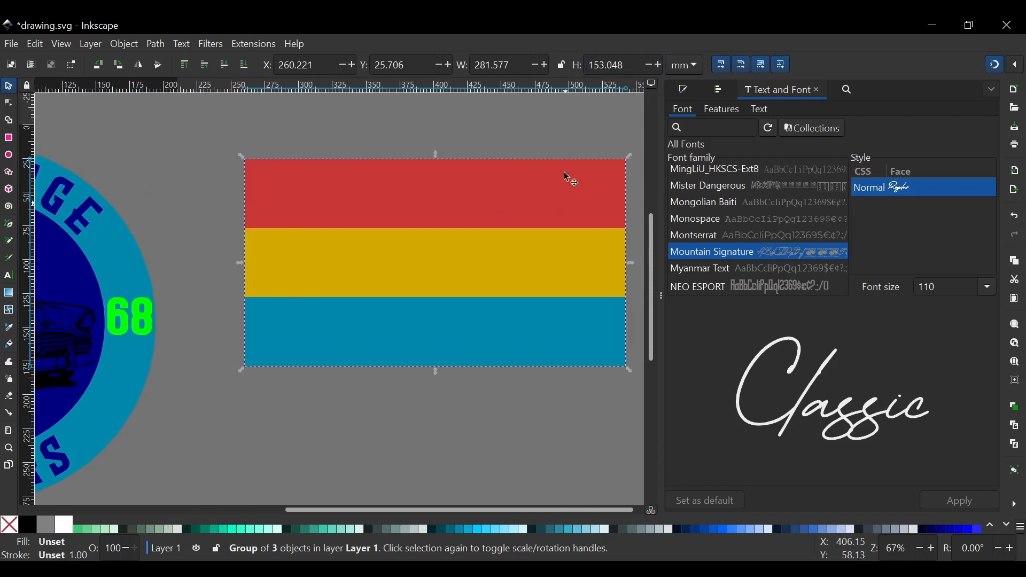
click(607, 65)
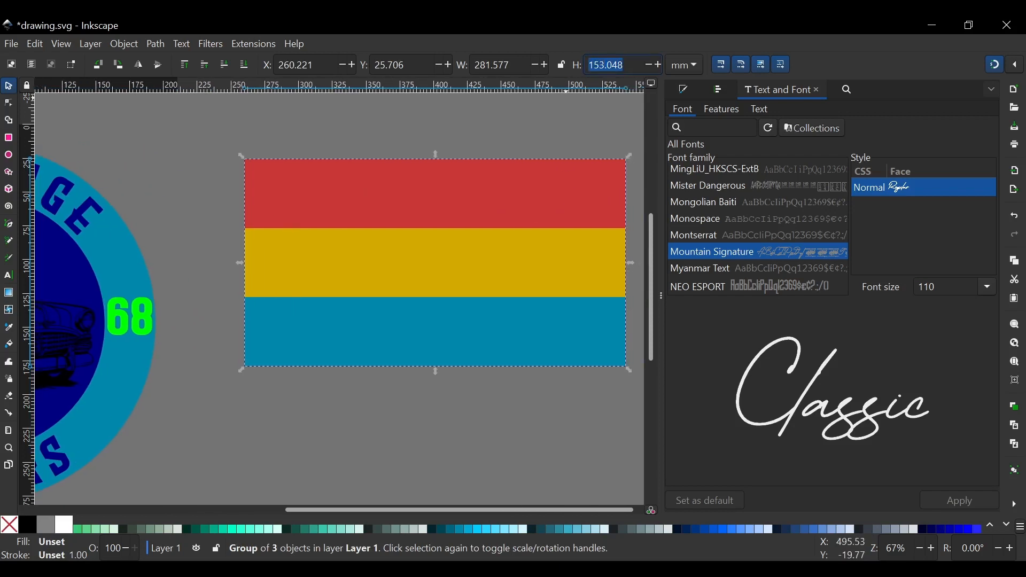
text(188.846)
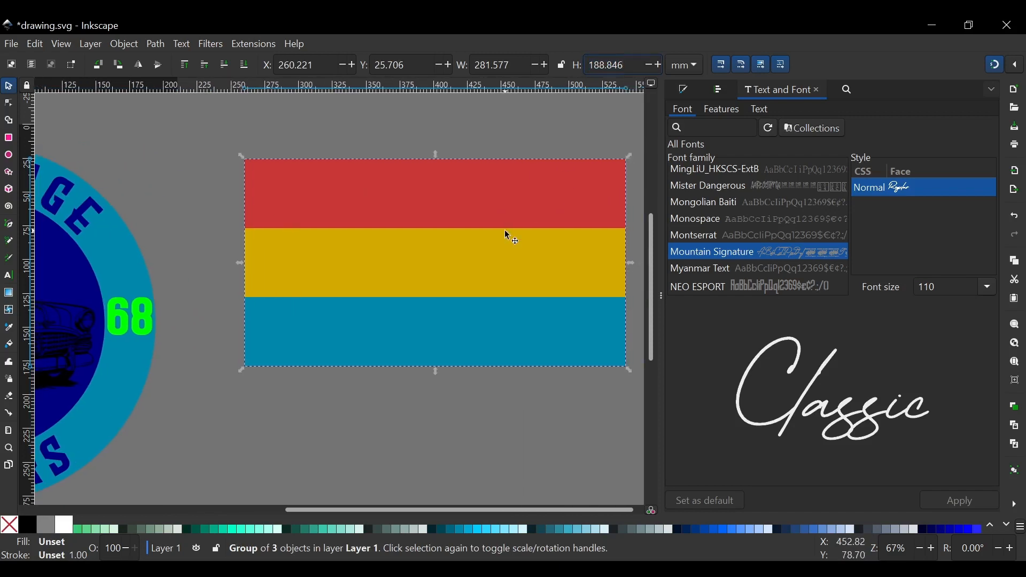
key(Return)
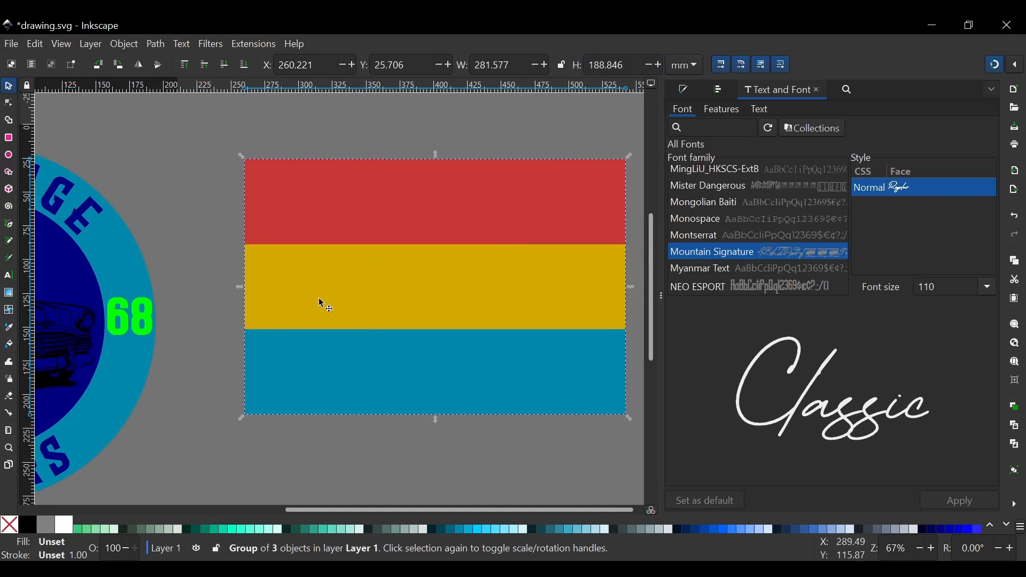
Step: Move the stripe group against the navy inner circle's right edge, snapped level with the circle
scroll(321, 302, left, 10)
drag(570, 231, 543, 164)
scroll(470, 173, right, 5)
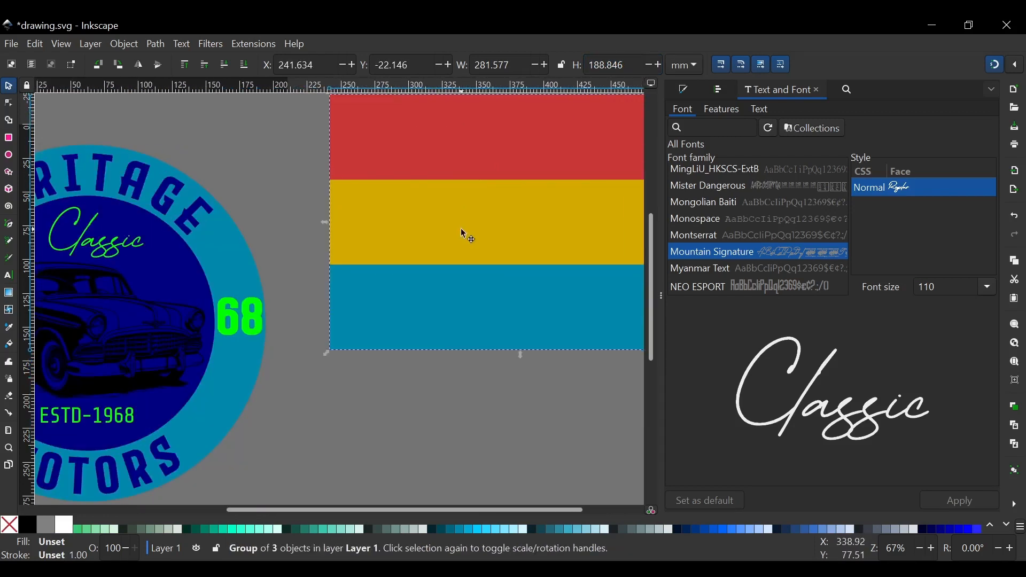
drag(465, 233, 350, 373)
scroll(352, 374, left, 5)
scroll(395, 363, right, 2)
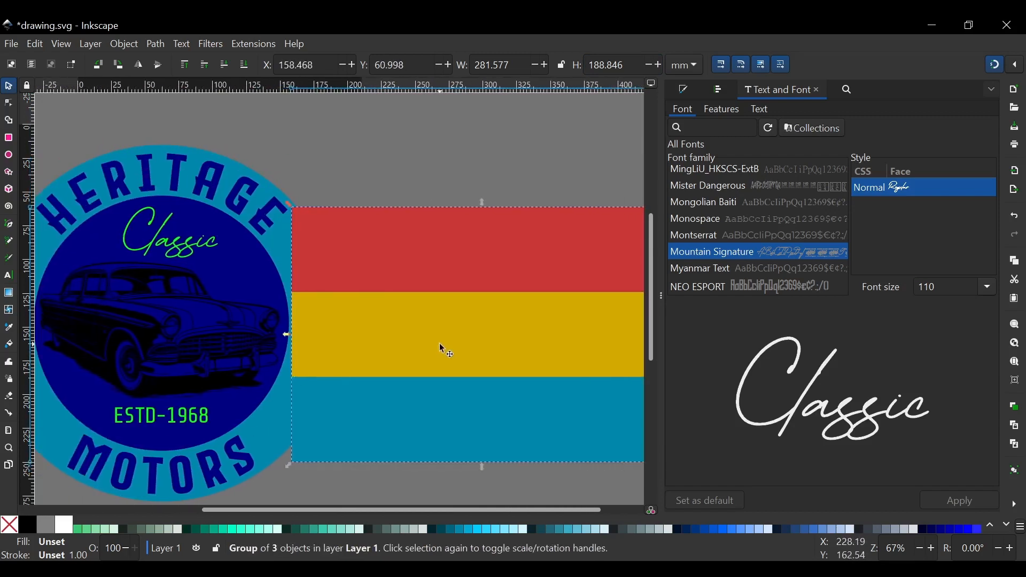
drag(569, 287, 566, 276)
Step: Duplicate the navy inner circle and move the copy onto the stripe group
click(246, 273)
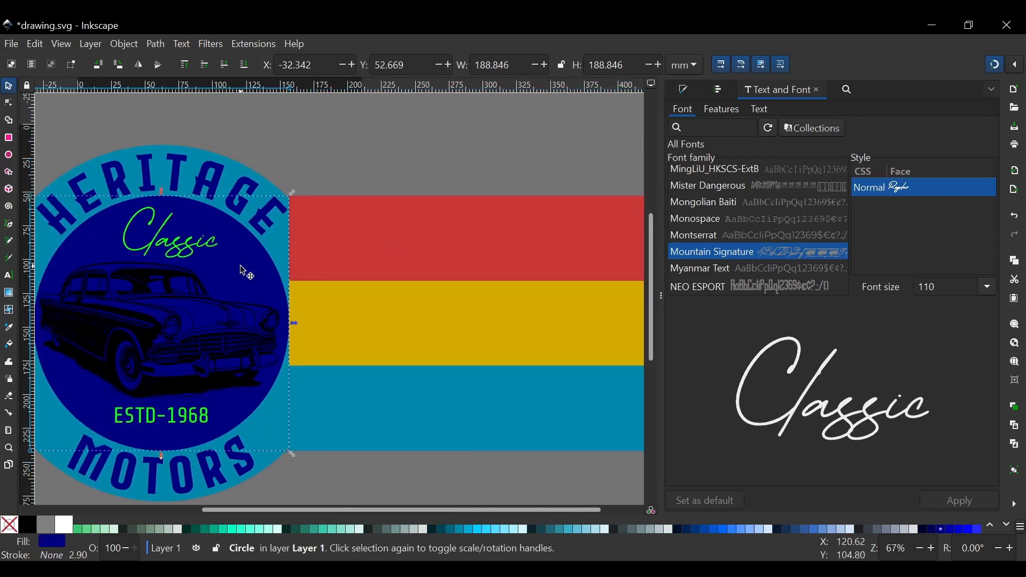
key(Home)
scroll(246, 272, right, 4)
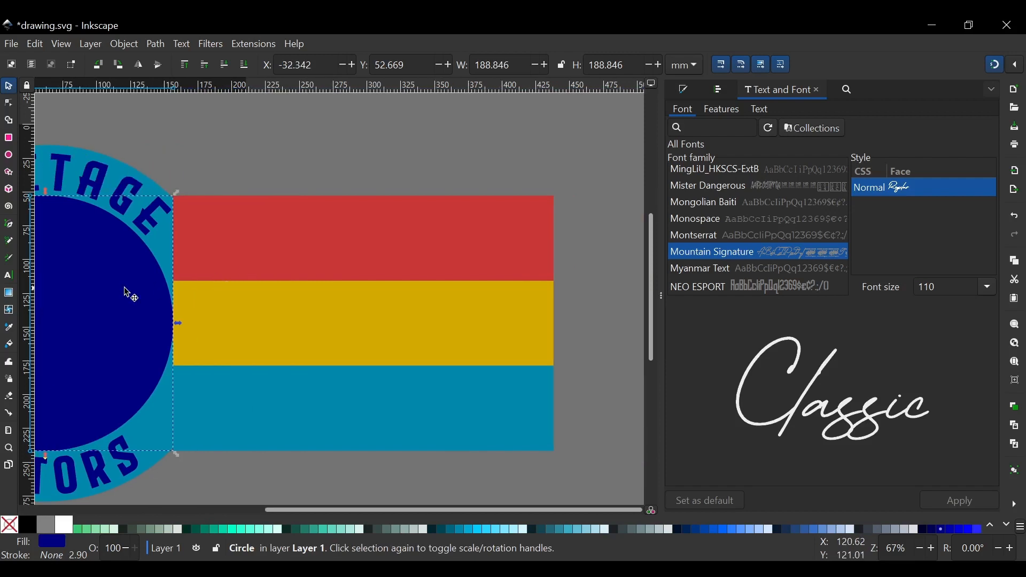
drag(194, 298, 428, 295)
scroll(427, 295, left, 2)
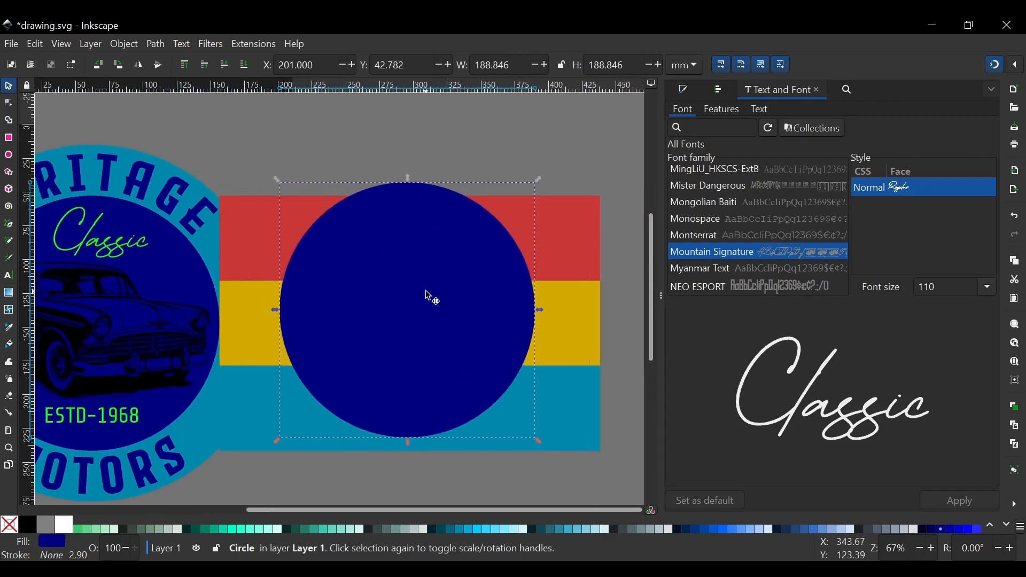
Step: Snap the stripe group level with the copied circle and centre the circle horizontally on the stripes
scroll(378, 282, right, 6)
drag(422, 240, 475, 229)
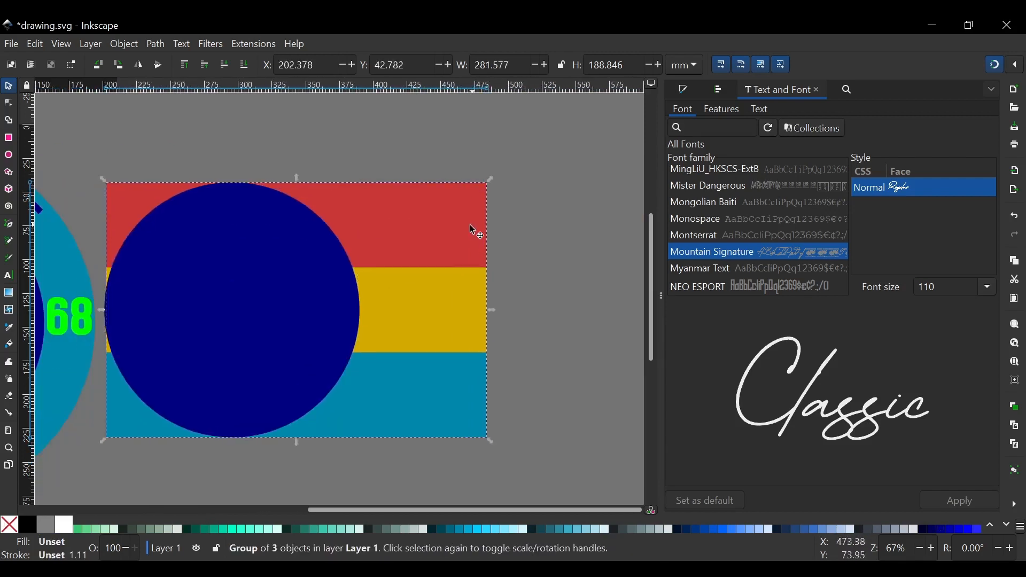
drag(302, 267, 374, 265)
click(417, 163)
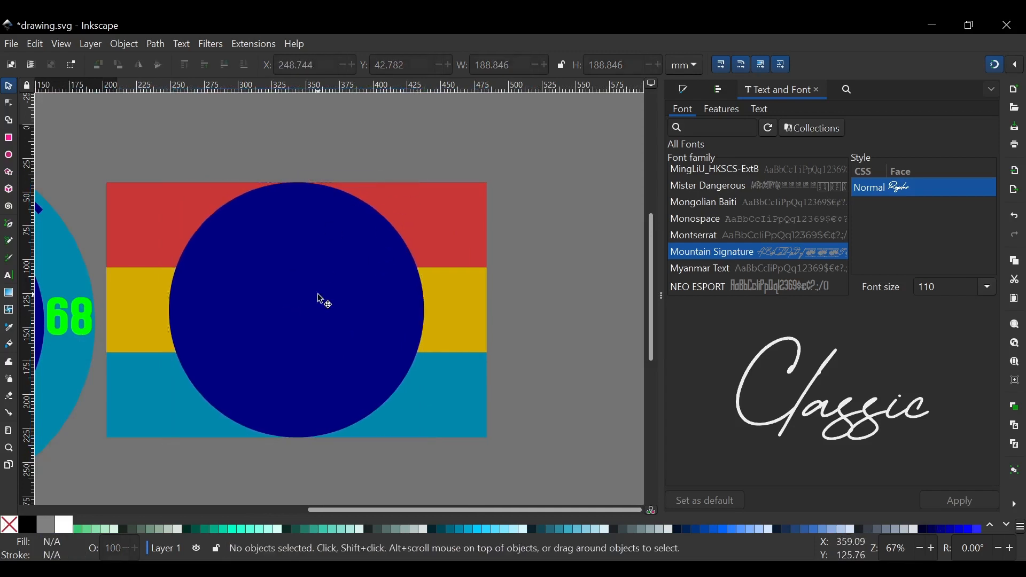
Step: Duplicate the navy circle twice in place over the stripes, and ungroup the three stripes
click(322, 301)
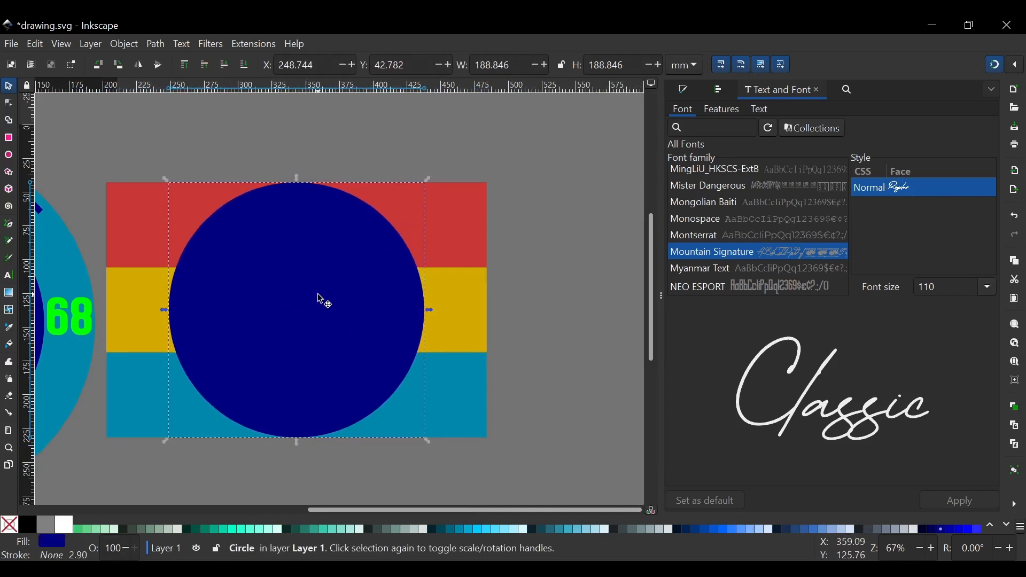
click(567, 175)
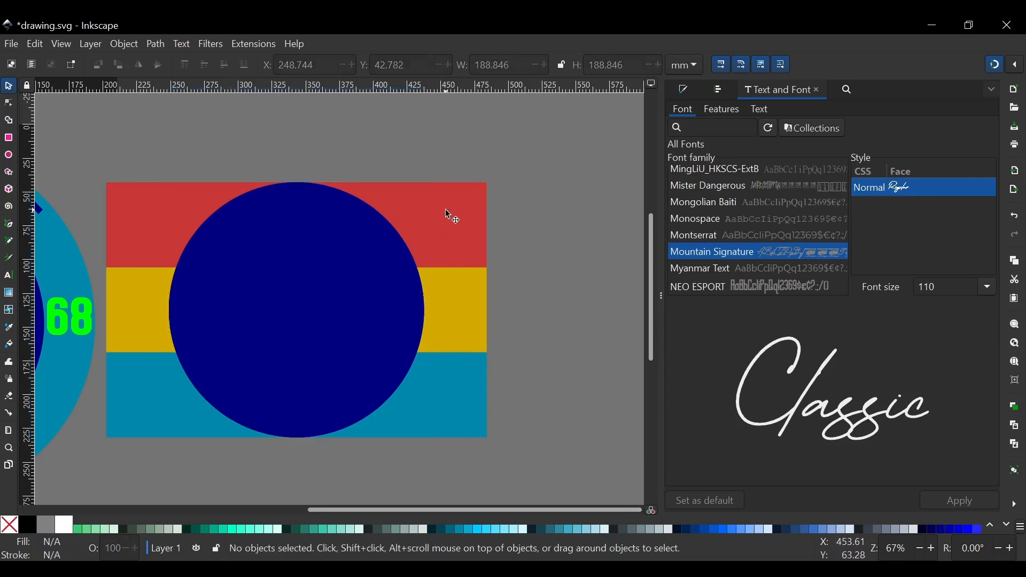
click(449, 215)
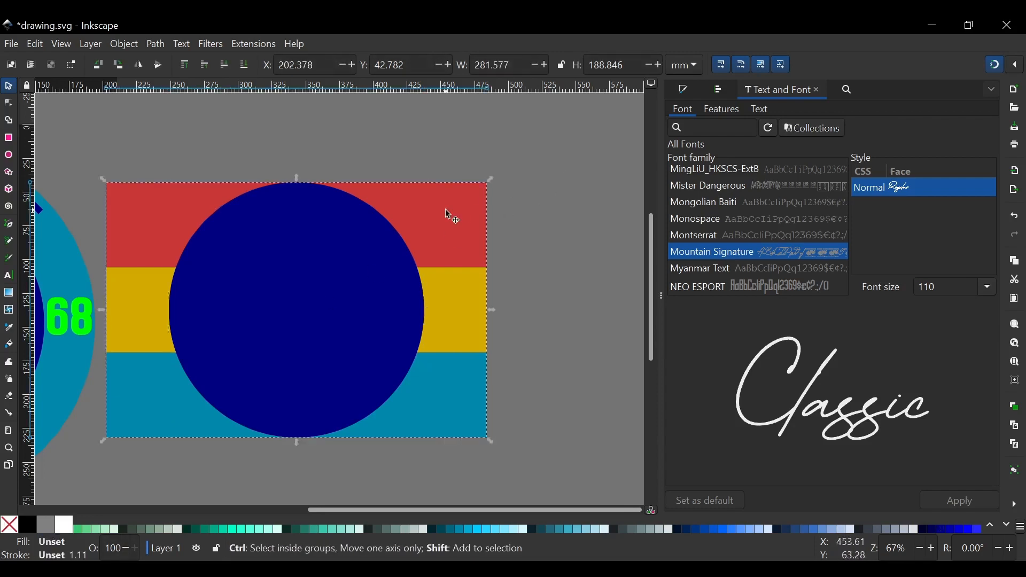
key(Escape)
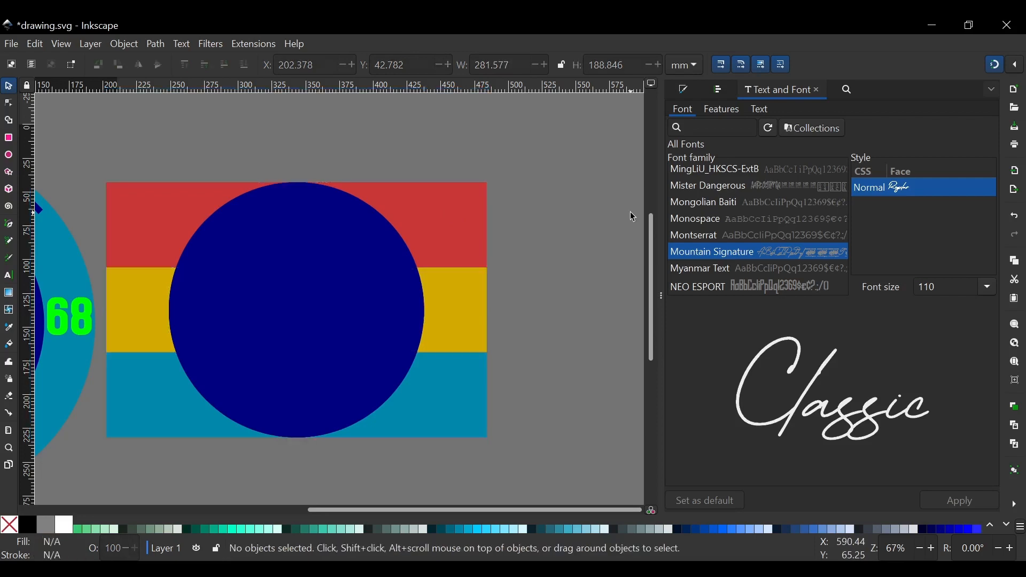
Step: Cut the red stripe to the circle's outline with a path Intersection
click(367, 219)
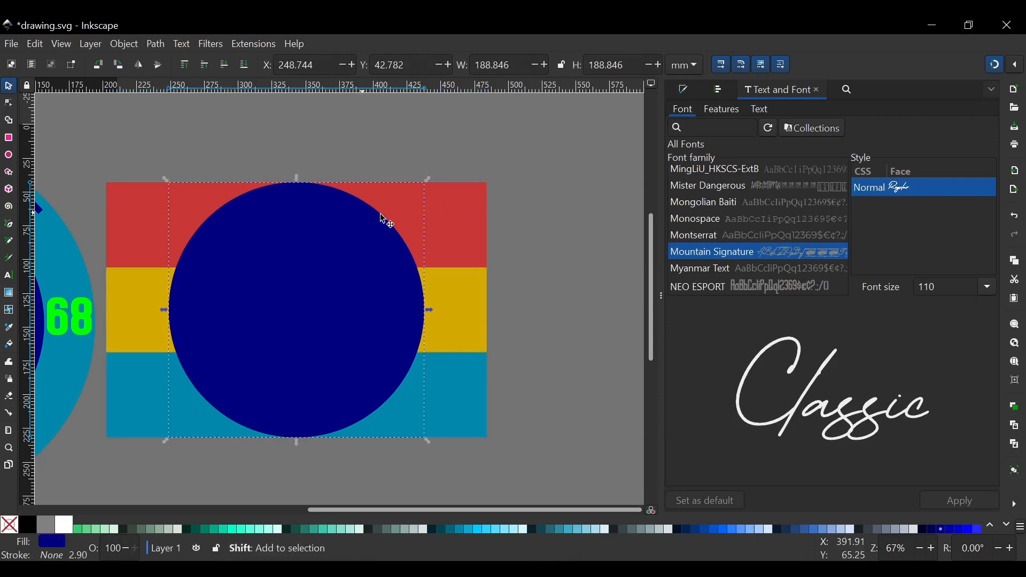
shift+click(476, 228)
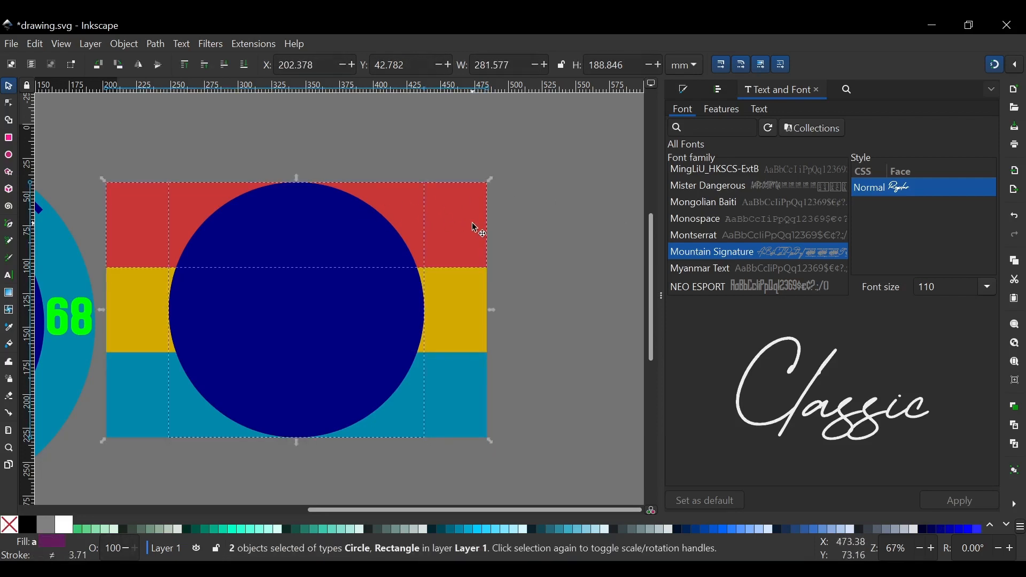
click(156, 44)
click(194, 152)
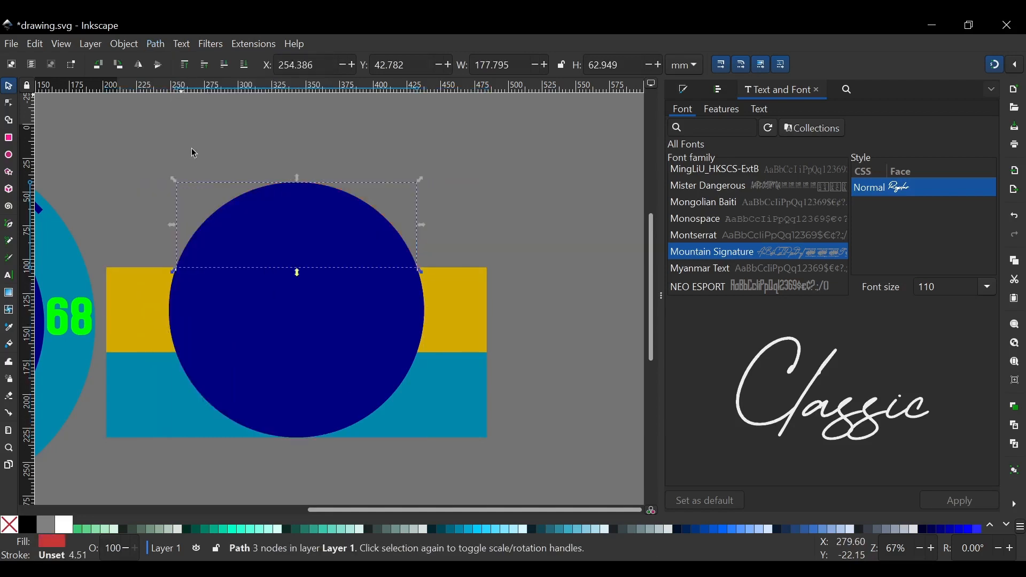
Step: Intersect the next navy circle with the yellow stripe to trim it to the circle's outline
click(363, 333)
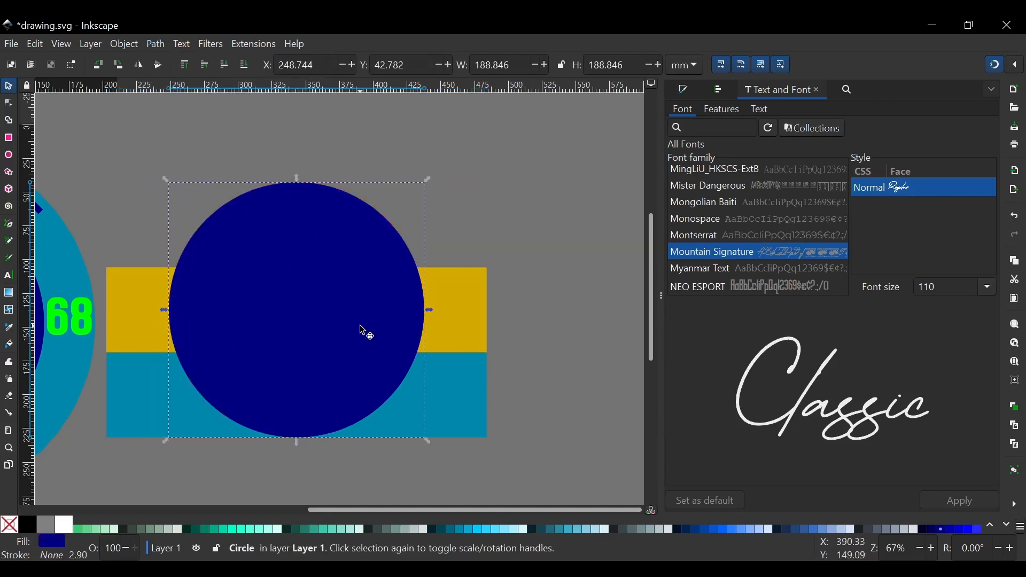
shift+click(468, 322)
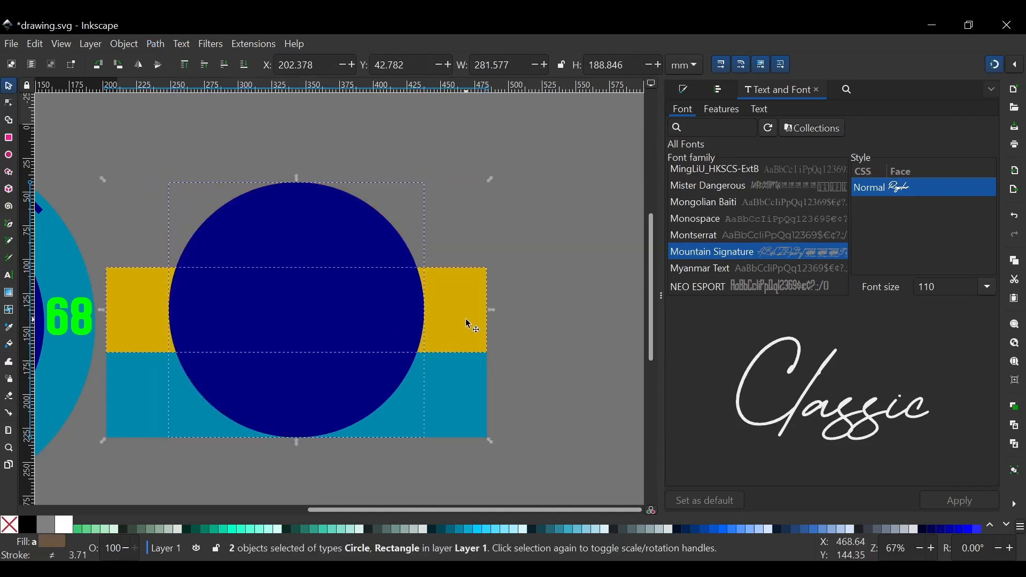
click(165, 47)
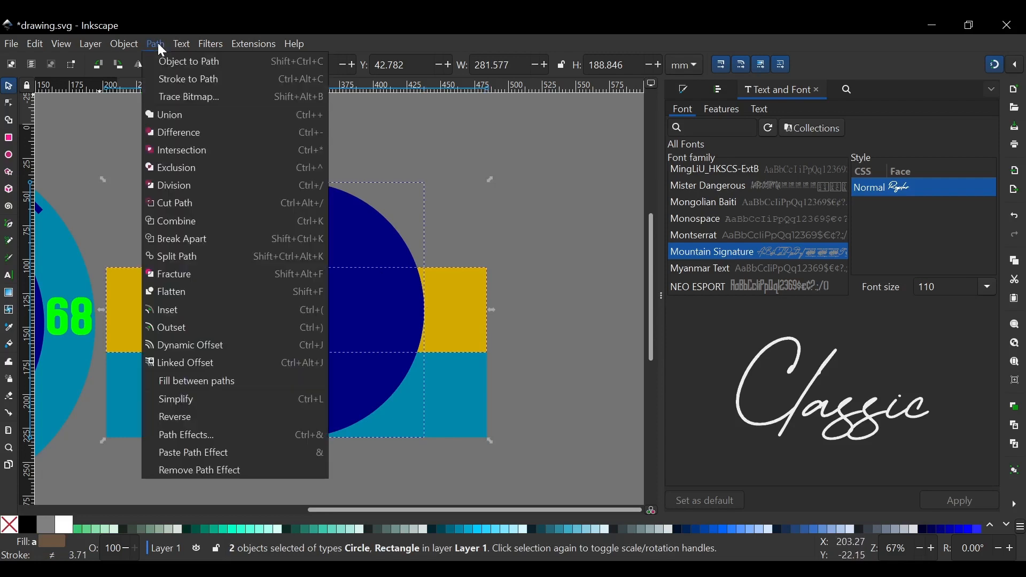
click(191, 150)
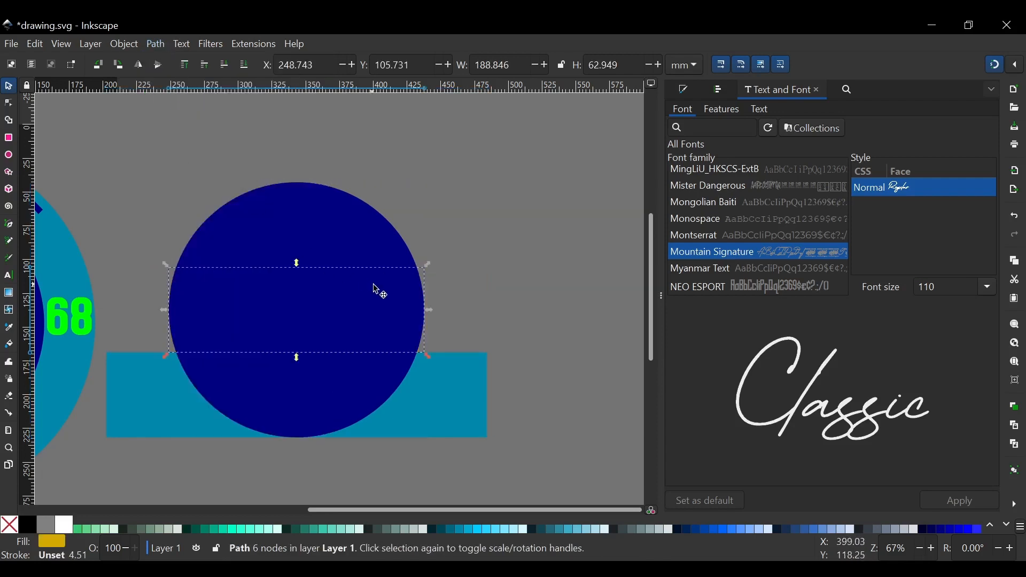
Step: Intersect the last navy circle over the stripes with the teal stripe, completing the tricolour disc
click(367, 255)
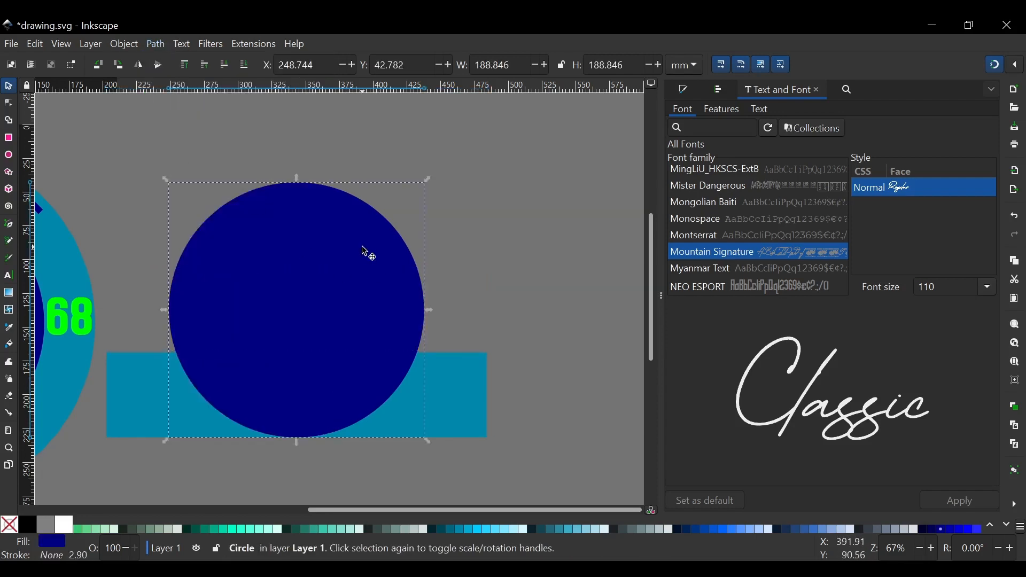
shift+click(465, 390)
click(159, 46)
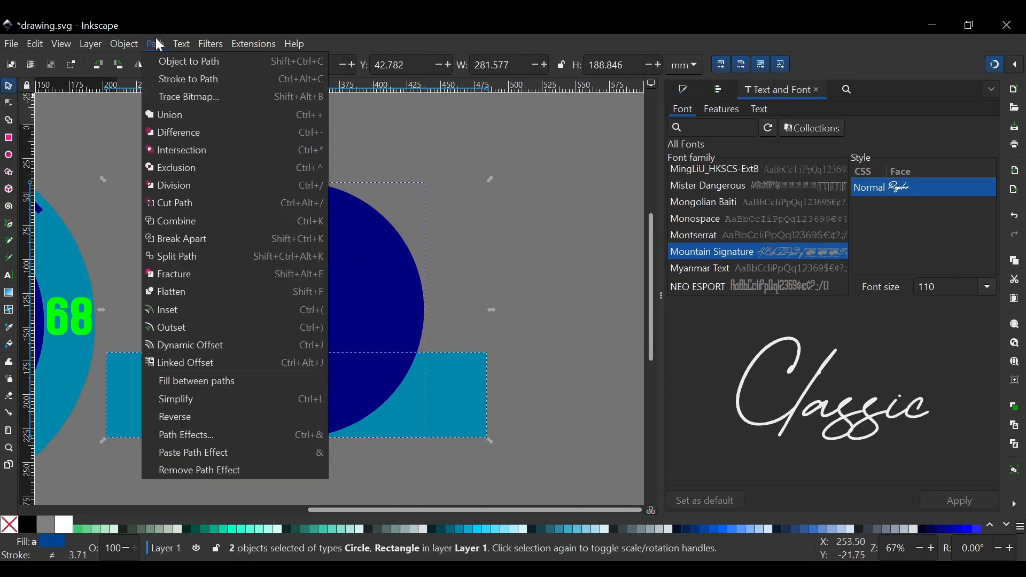
click(191, 149)
click(490, 163)
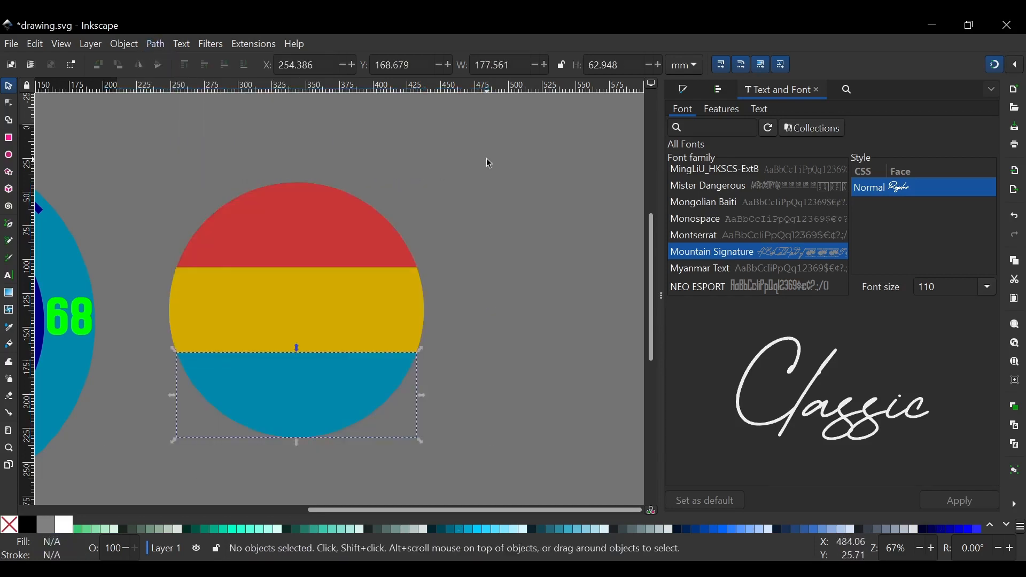
Step: Delete the navy inner circle behind the car in the badge
scroll(243, 169, left, 3)
scroll(270, 184, down, 1)
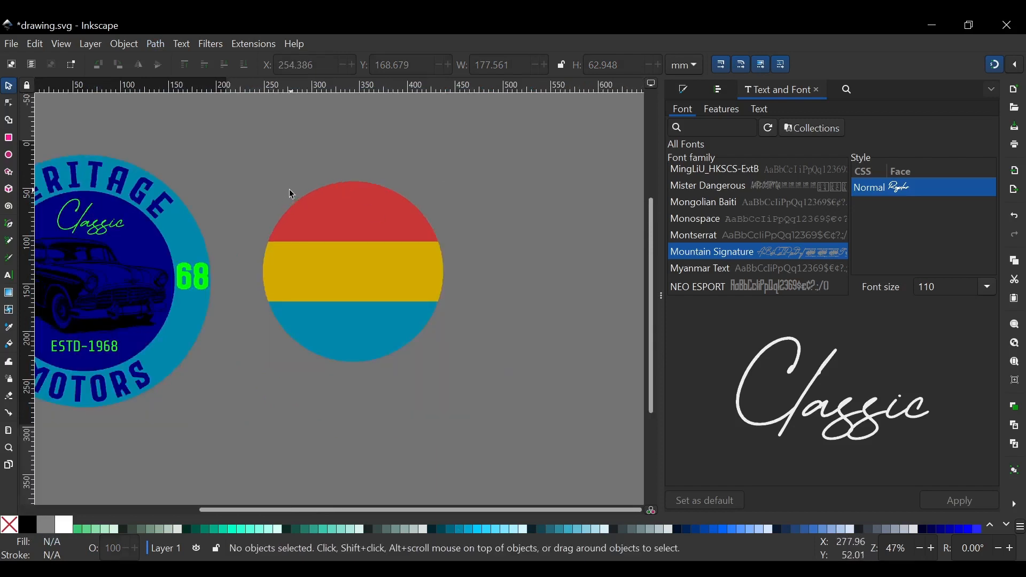
scroll(278, 194, left, 3)
click(225, 250)
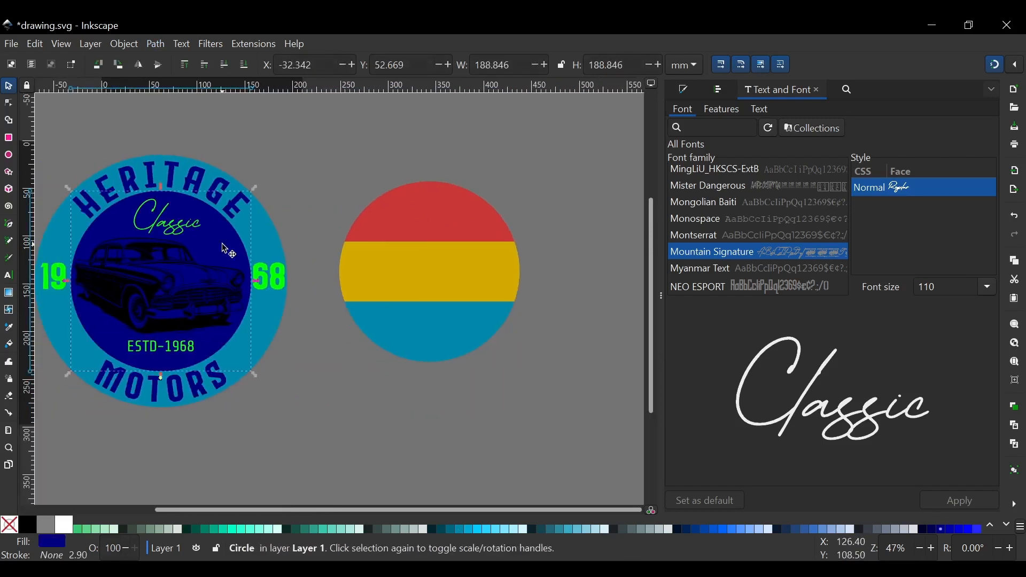
scroll(227, 250, left, 3)
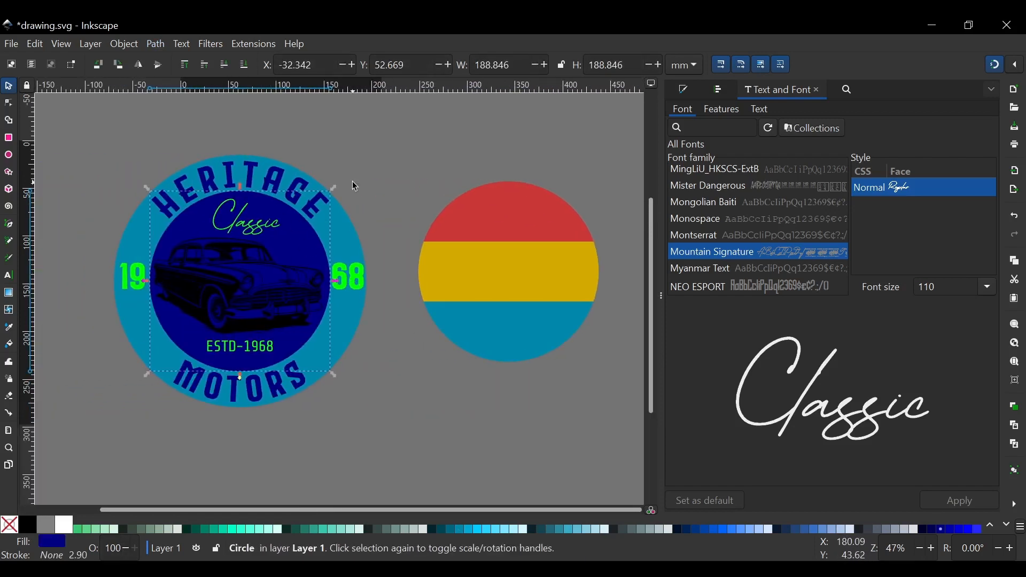
key(Delete)
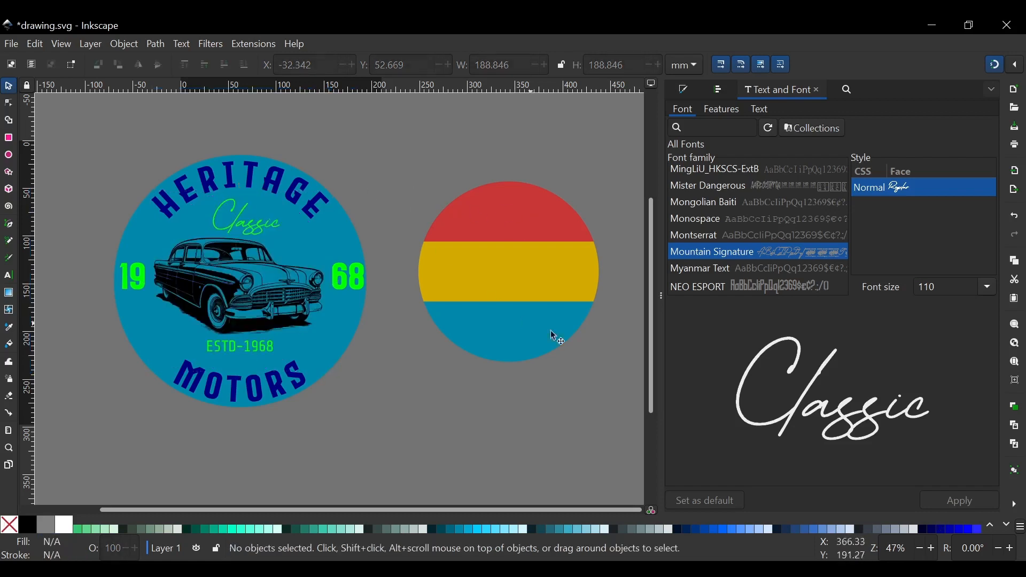
Step: Group the three pieces of the tricolour disc into one object
drag(387, 153, 618, 390)
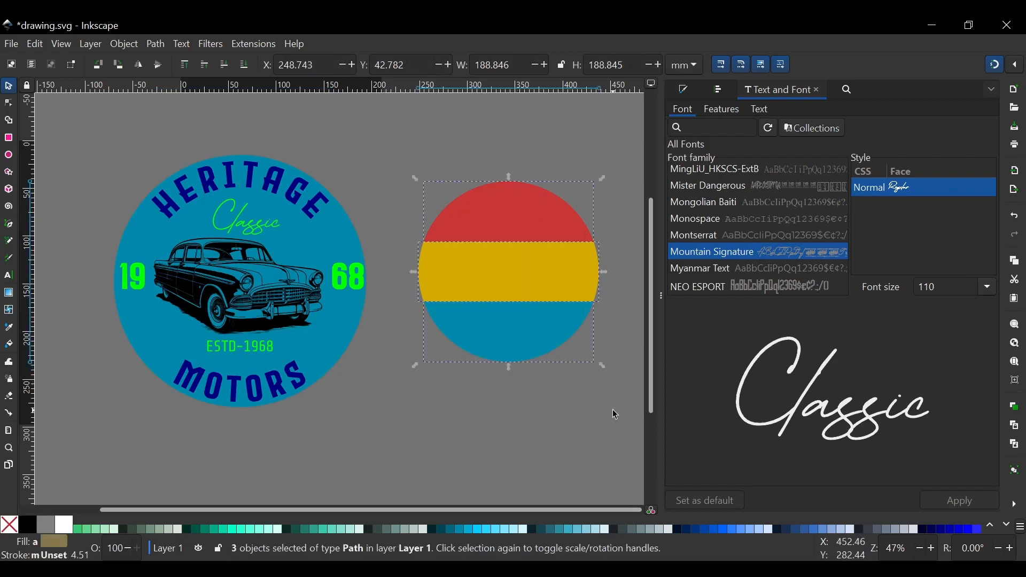
key(ctrl+g)
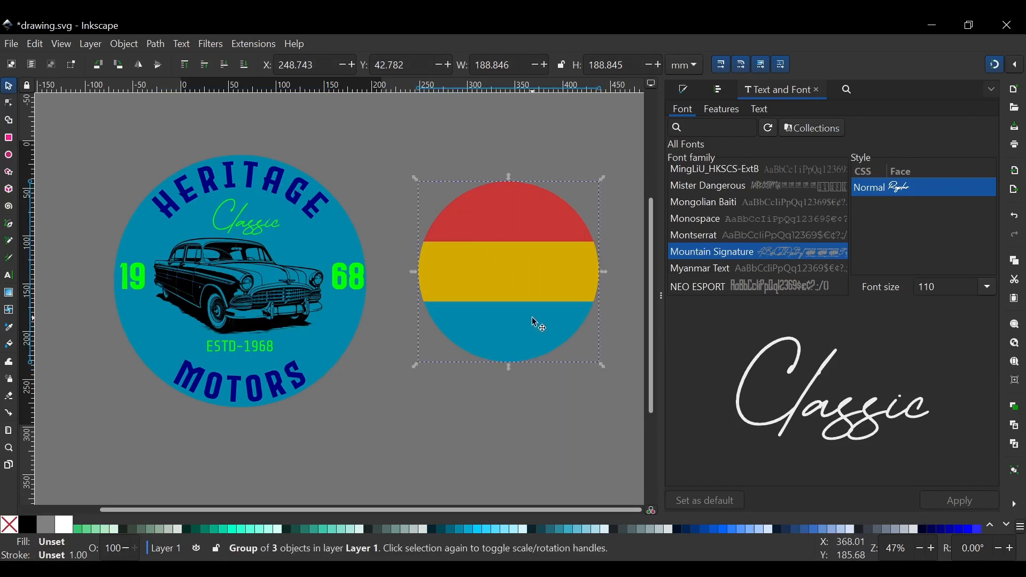
Step: Move the grouped tricolour disc onto the badge and centre it horizontally and vertically on the large outer circle
drag(536, 322, 246, 328)
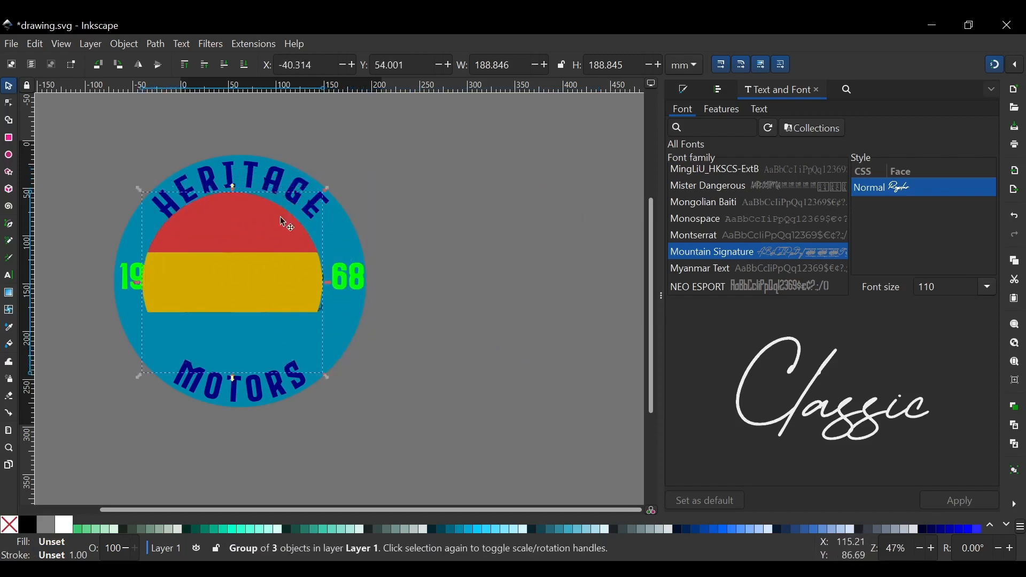
shift+click(351, 327)
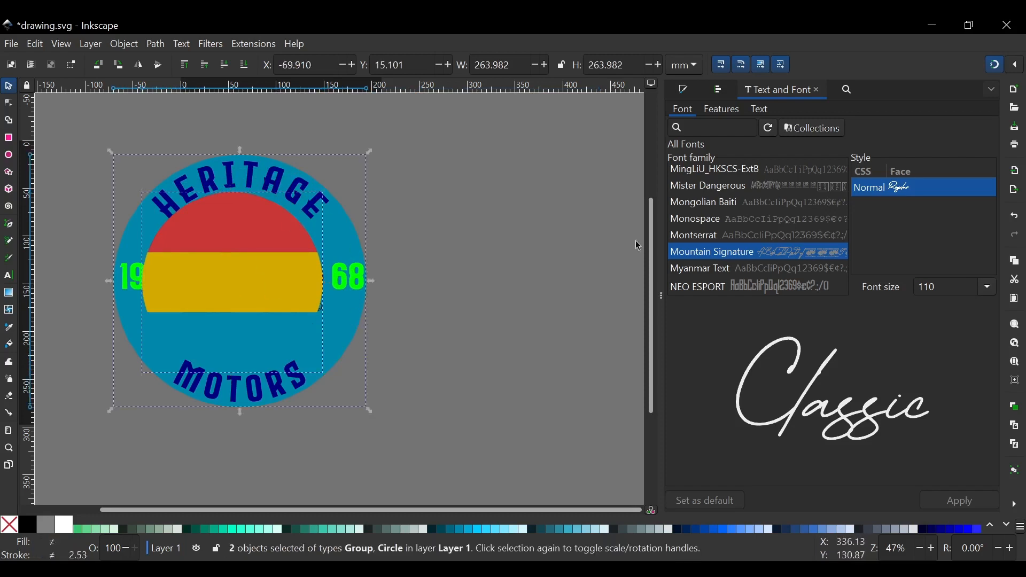
click(720, 92)
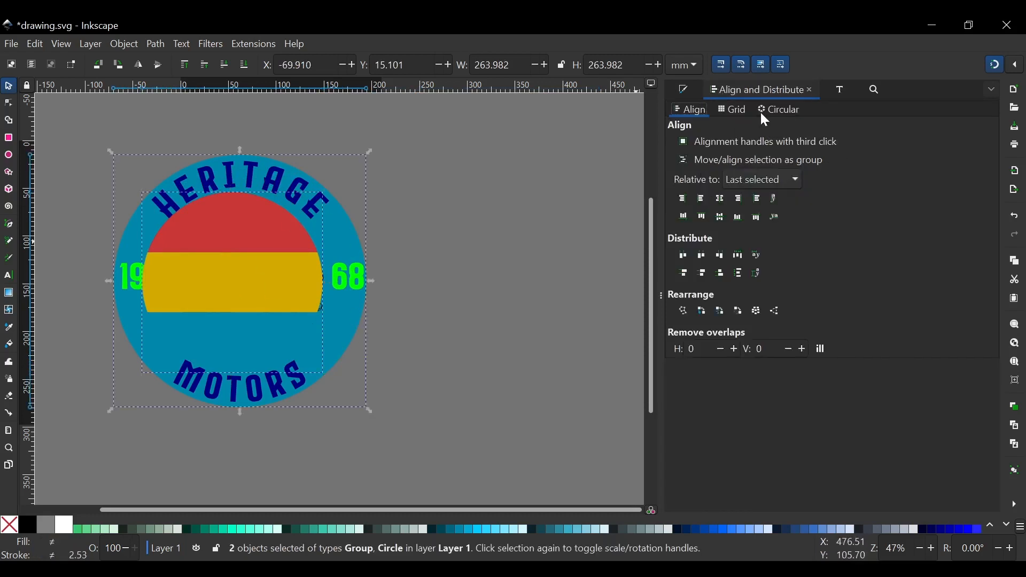
click(721, 202)
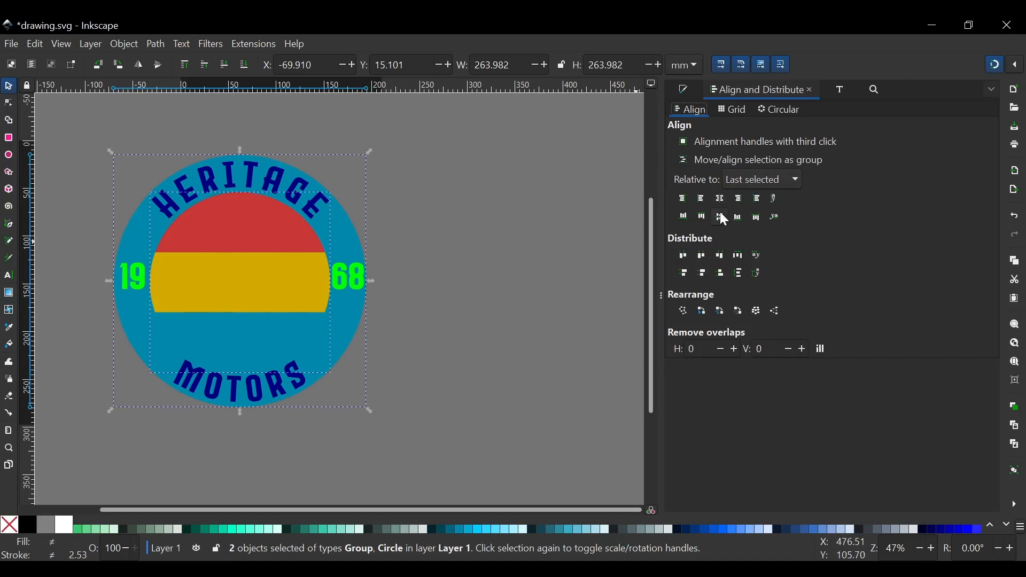
click(724, 220)
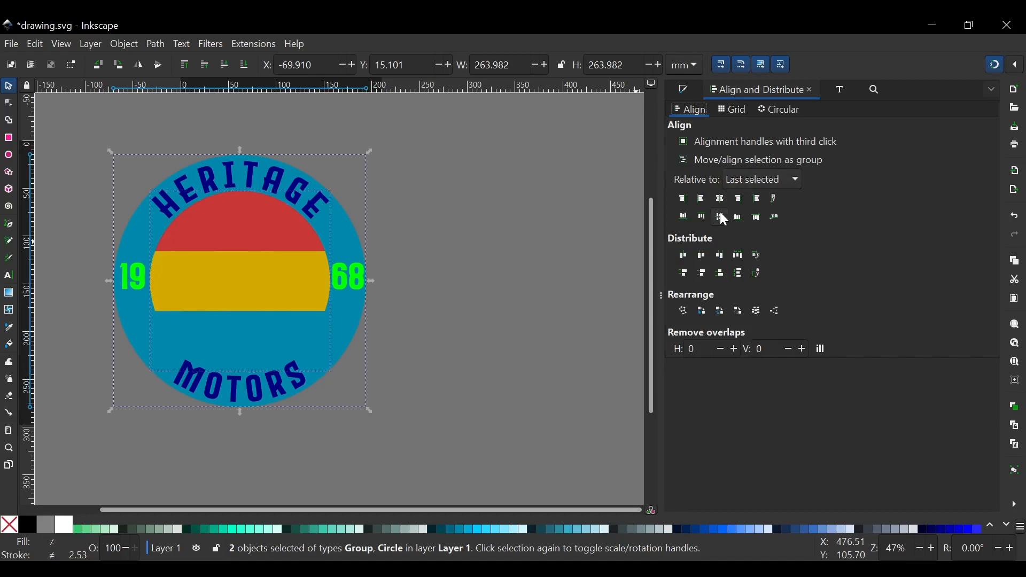
click(505, 255)
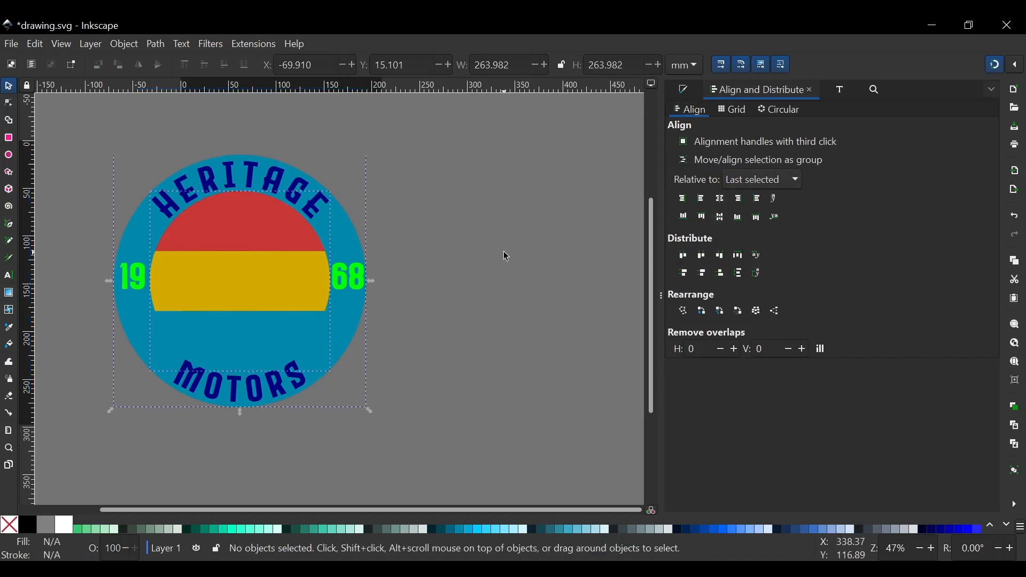
Step: Lower the tricolour disc in the stacking order so it sits behind the car and the Classic and ESTD-1968 texts
click(244, 229)
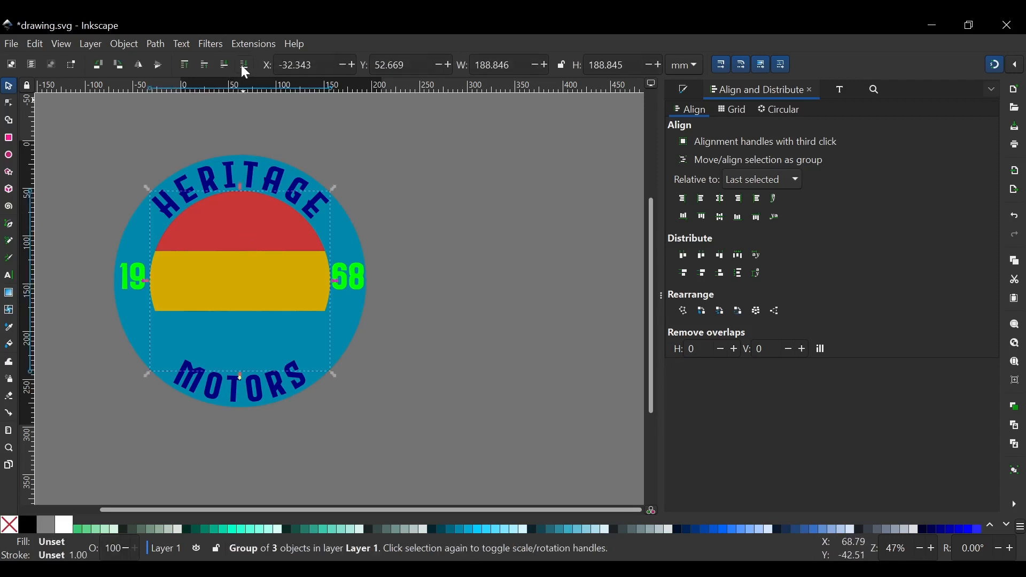
click(222, 65)
click(221, 64)
click(221, 64)
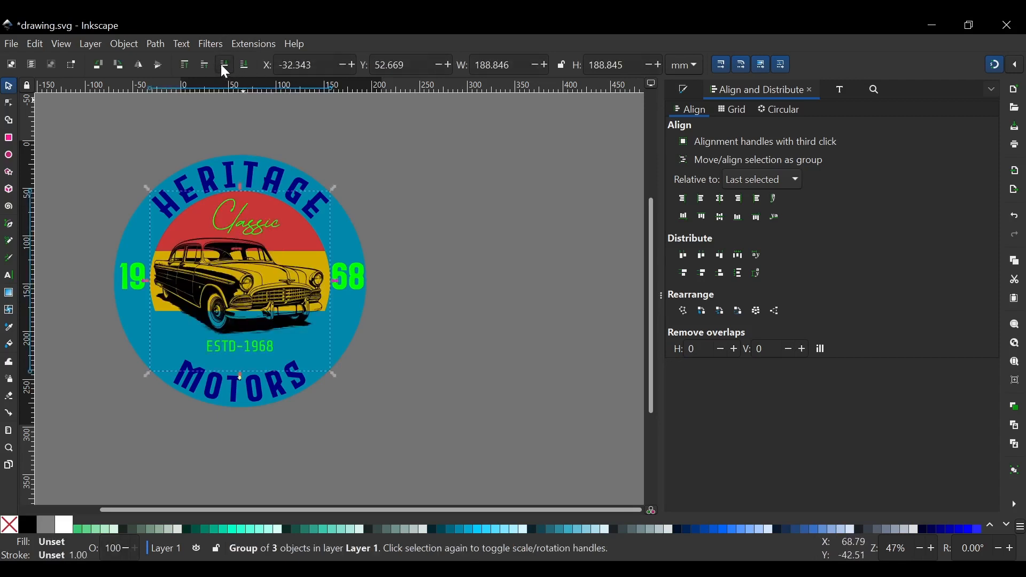
scroll(314, 150, left, 2)
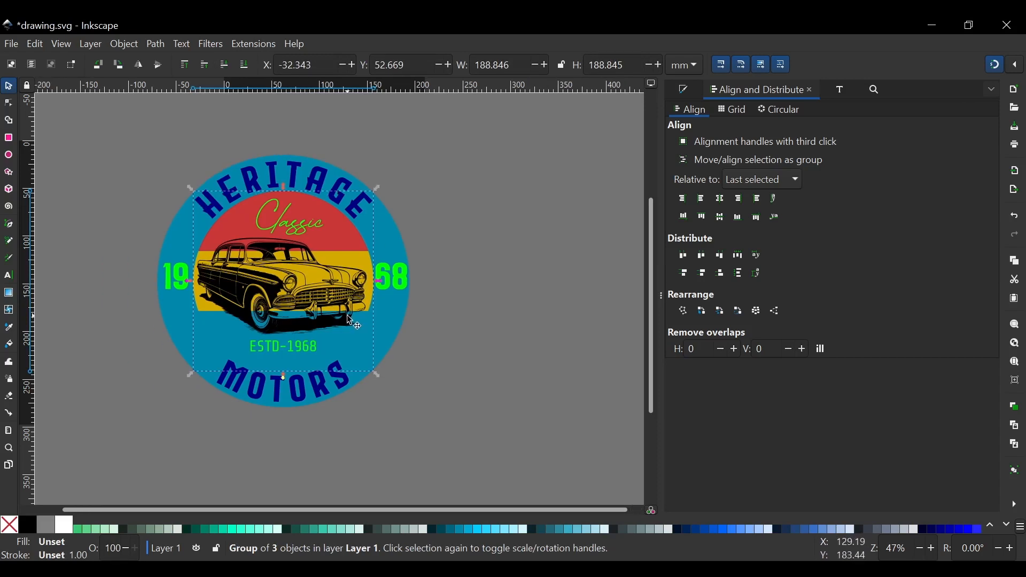
scroll(350, 318, left, 1)
scroll(326, 329, up, 2)
scroll(346, 338, down, 1)
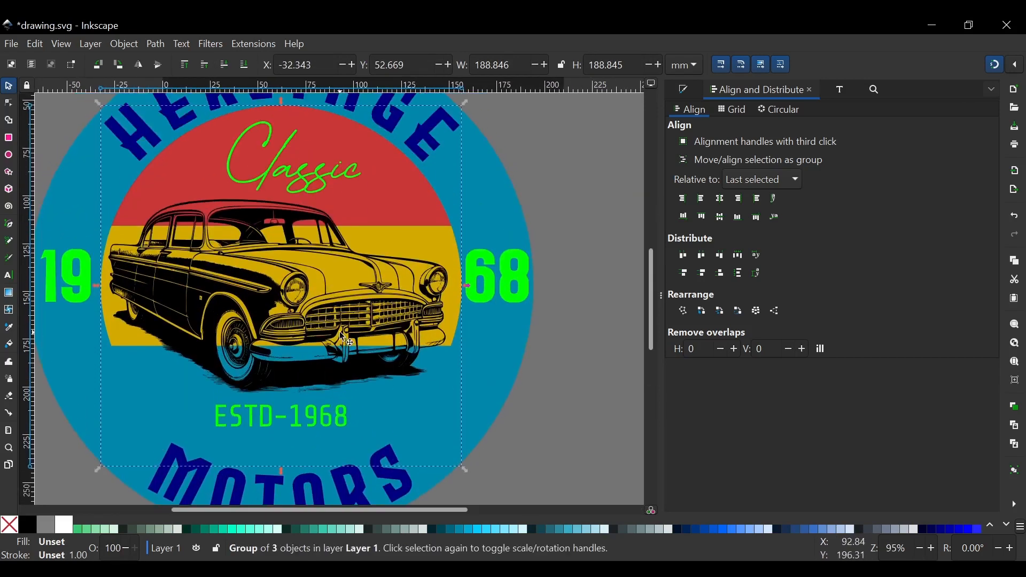
scroll(358, 269, down, 1)
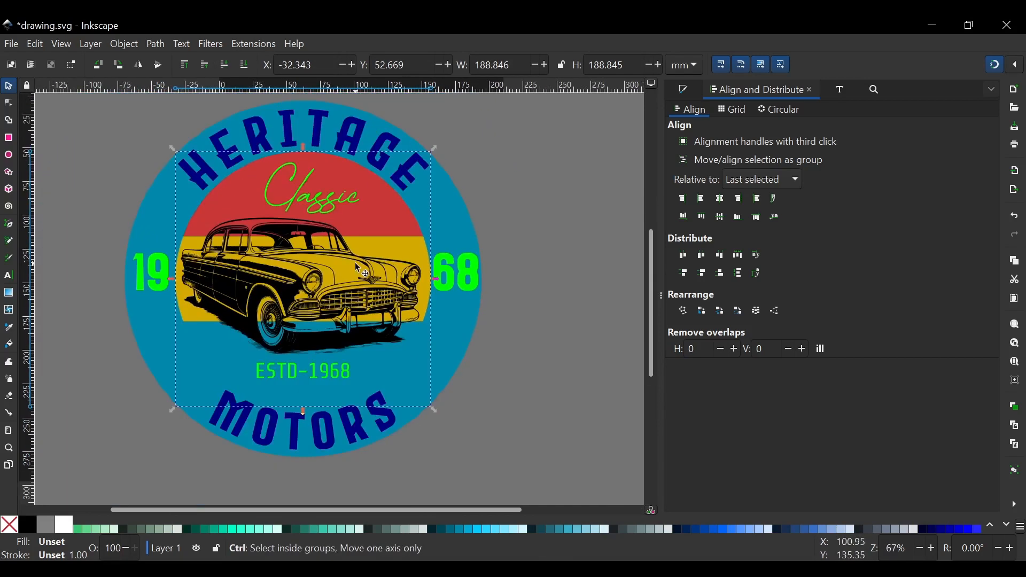
click(509, 228)
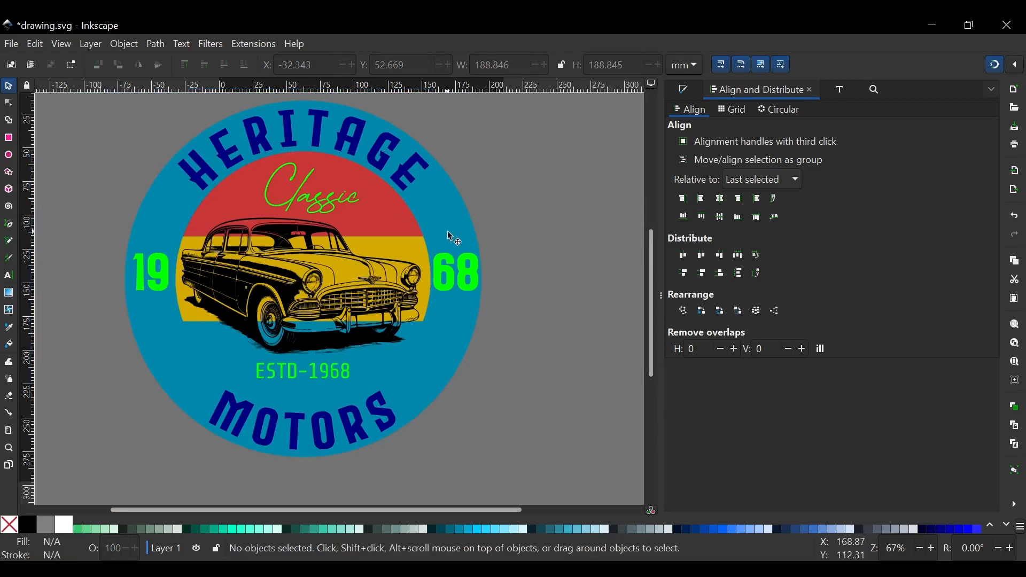
Step: Recolour the 19, 68 and ESTD-1968 texts with the yellow (#d4aa00) sampled from the disc's middle stripe
click(472, 257)
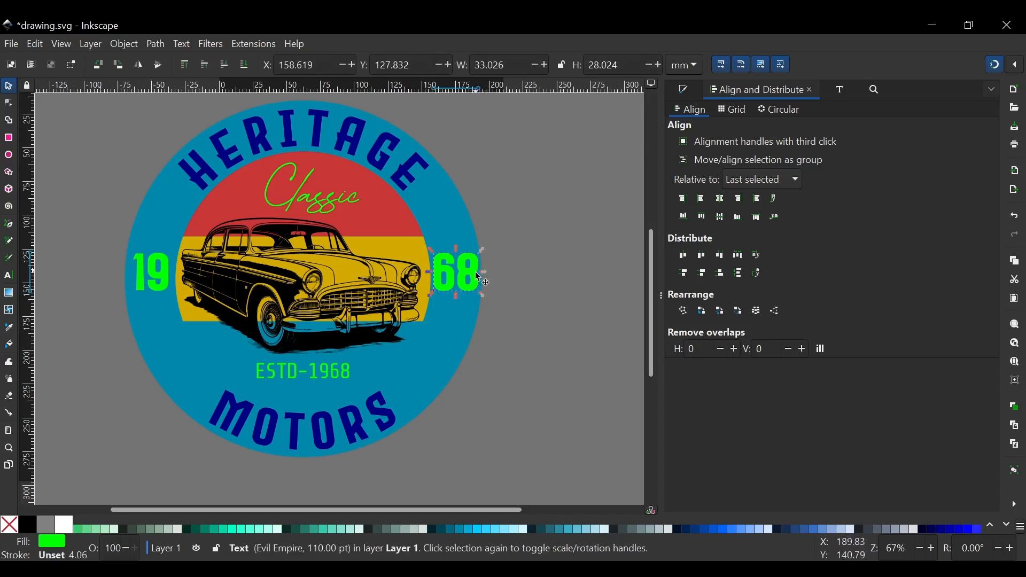
shift+click(342, 378)
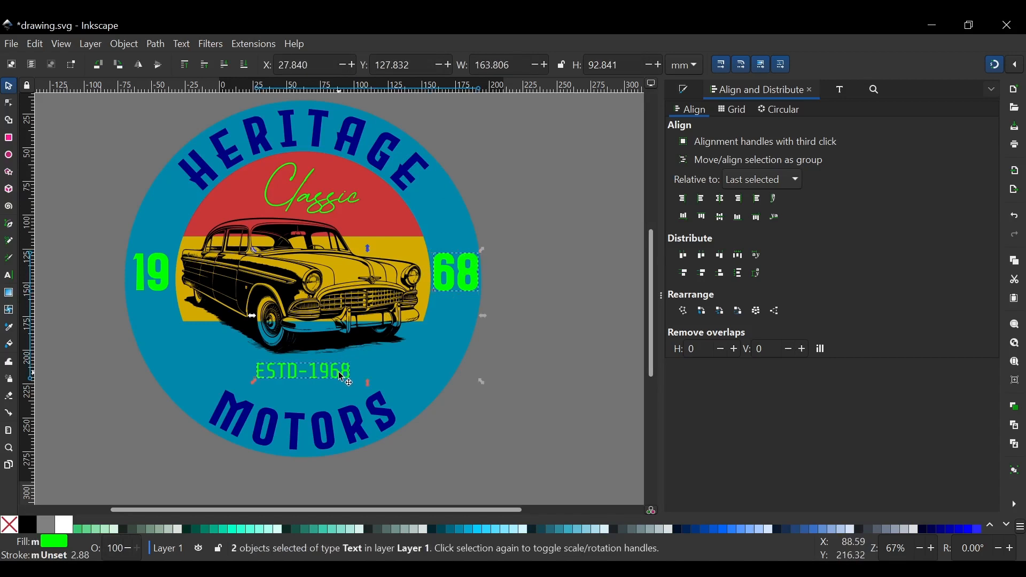
shift+click(168, 274)
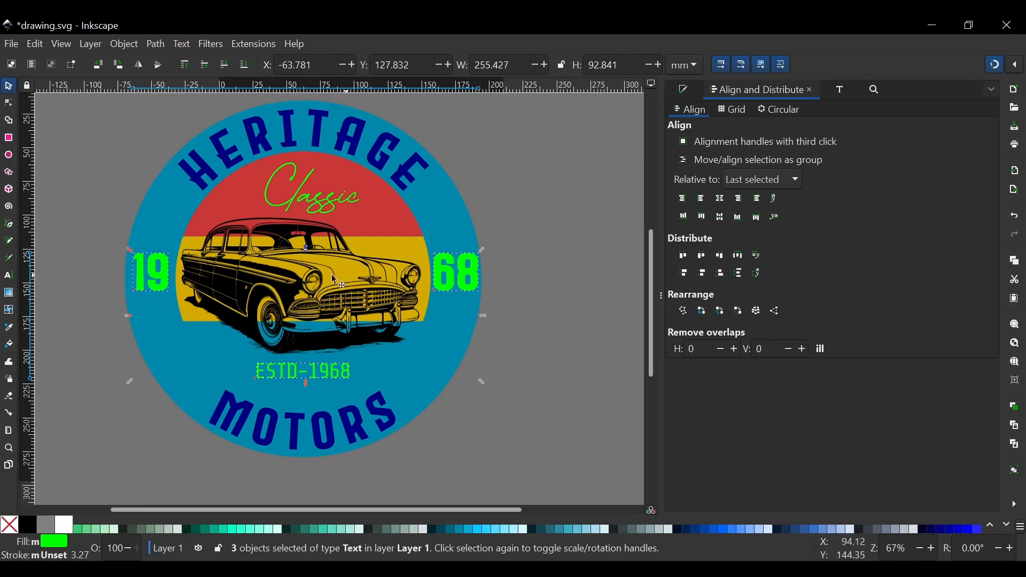
key(d)
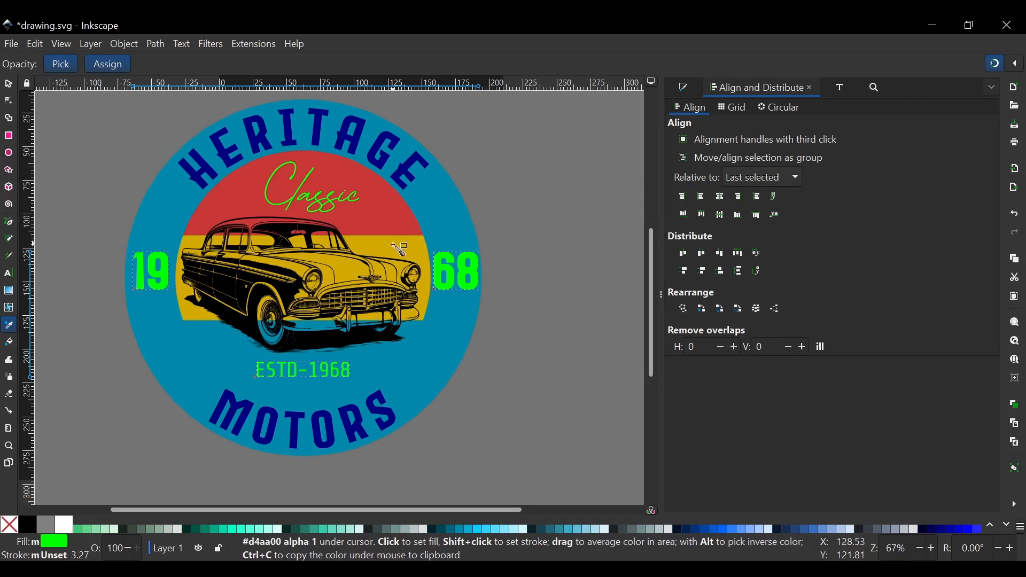
click(396, 255)
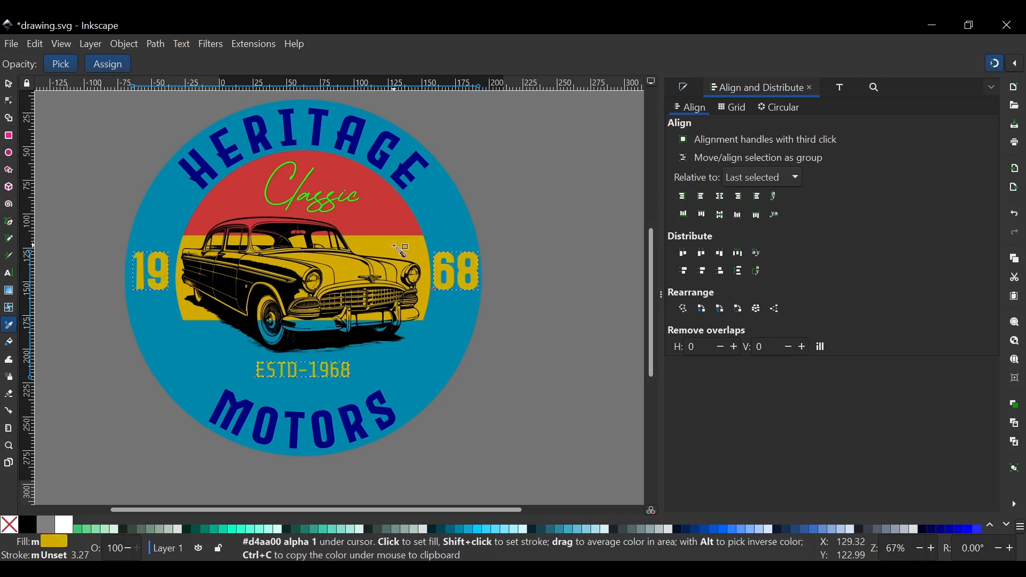
click(9, 84)
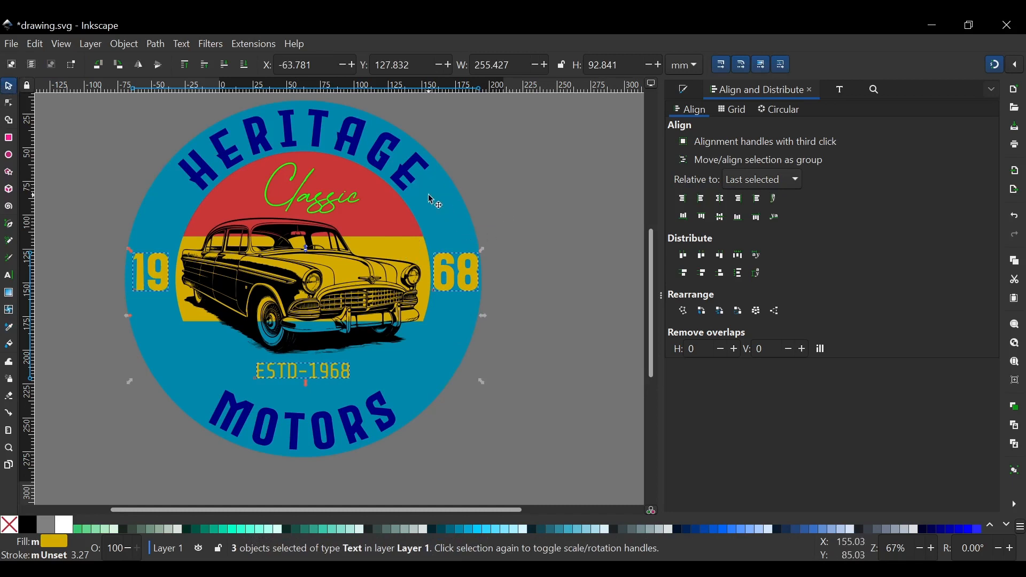
Step: Recolour the curved HERITAGE and MOTORS lettering with the yellow (#d4aa00) sampled from the middle stripe
scroll(427, 333, up, 1)
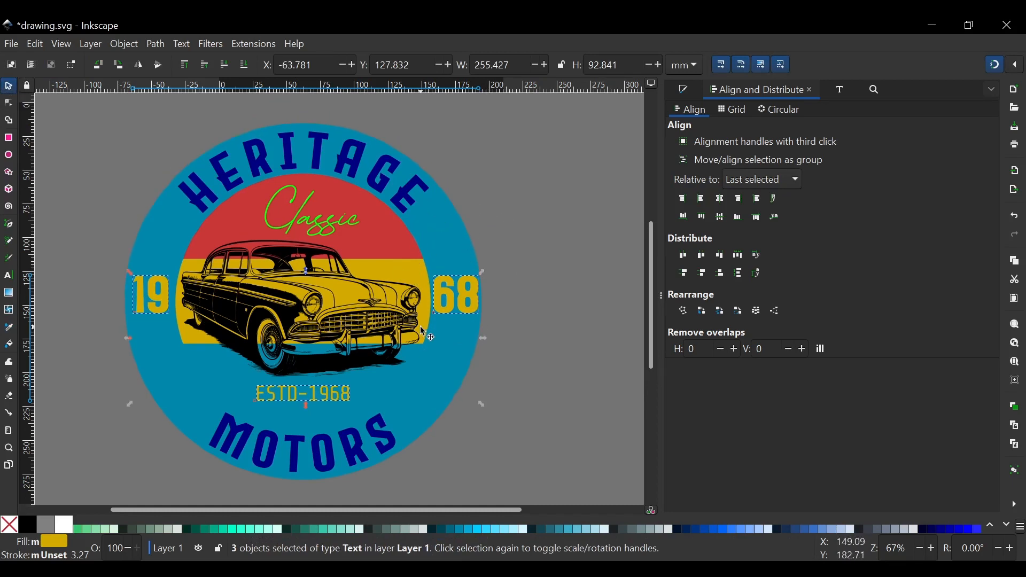
click(417, 183)
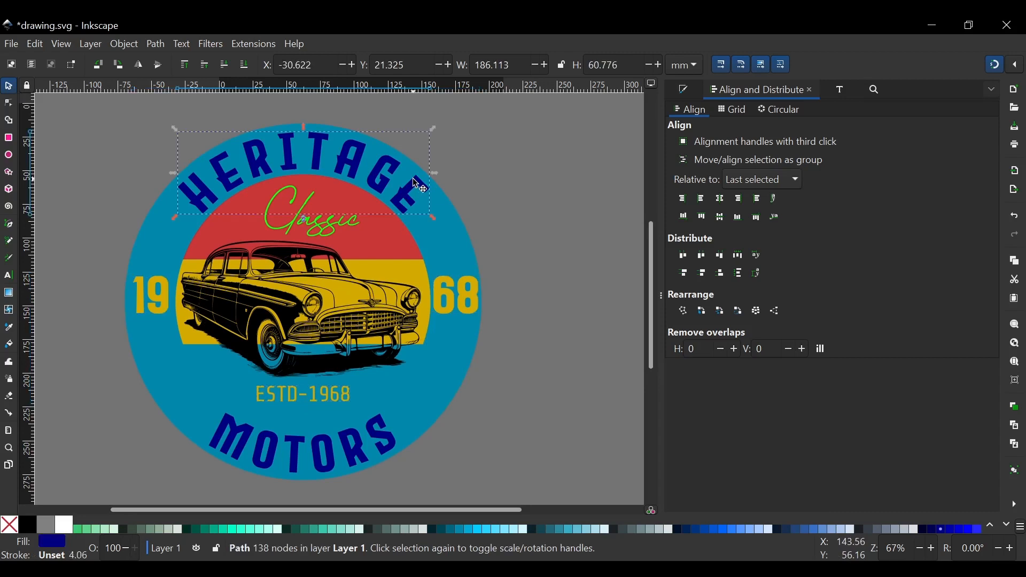
shift+click(390, 441)
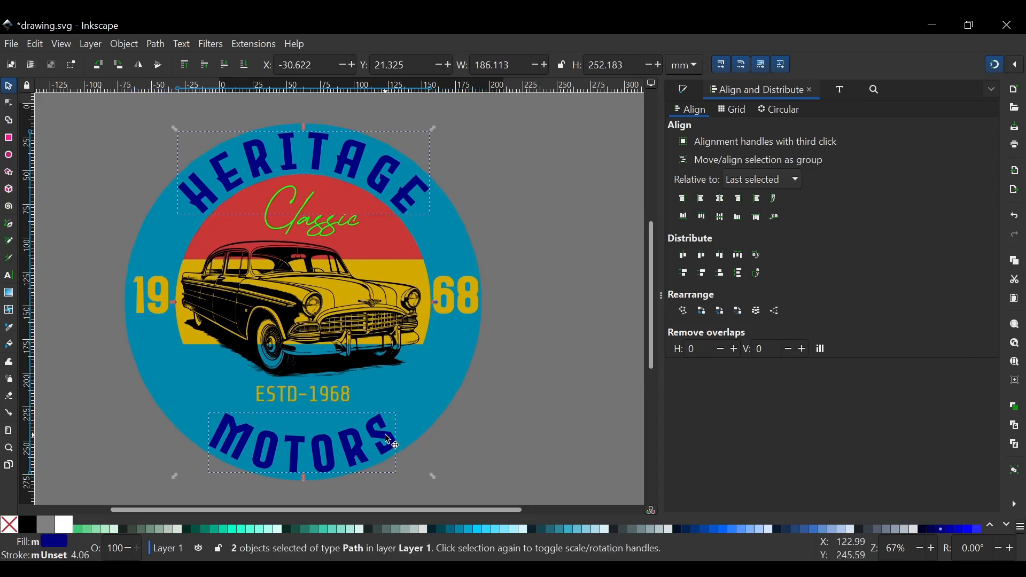
key(d)
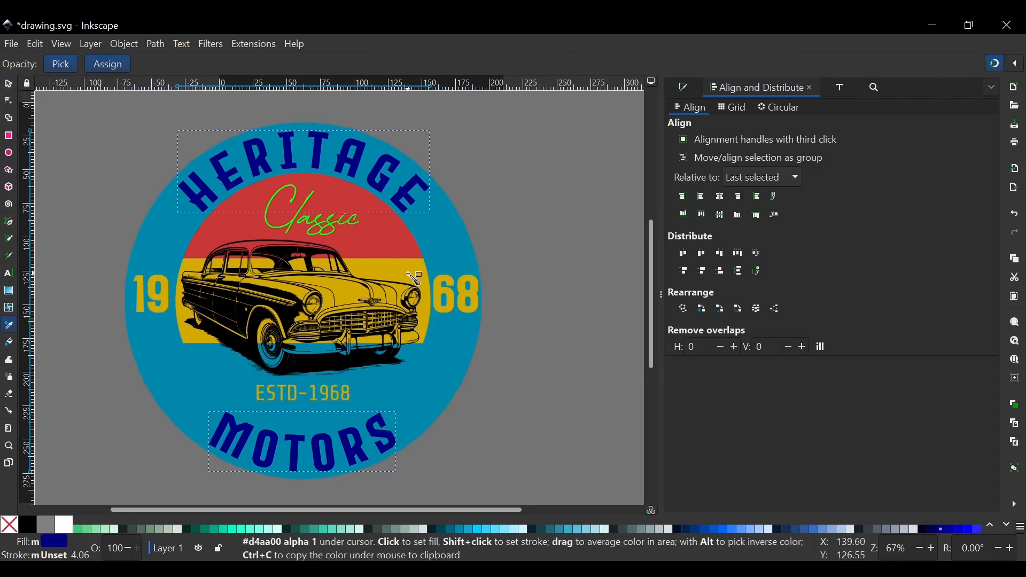
click(413, 293)
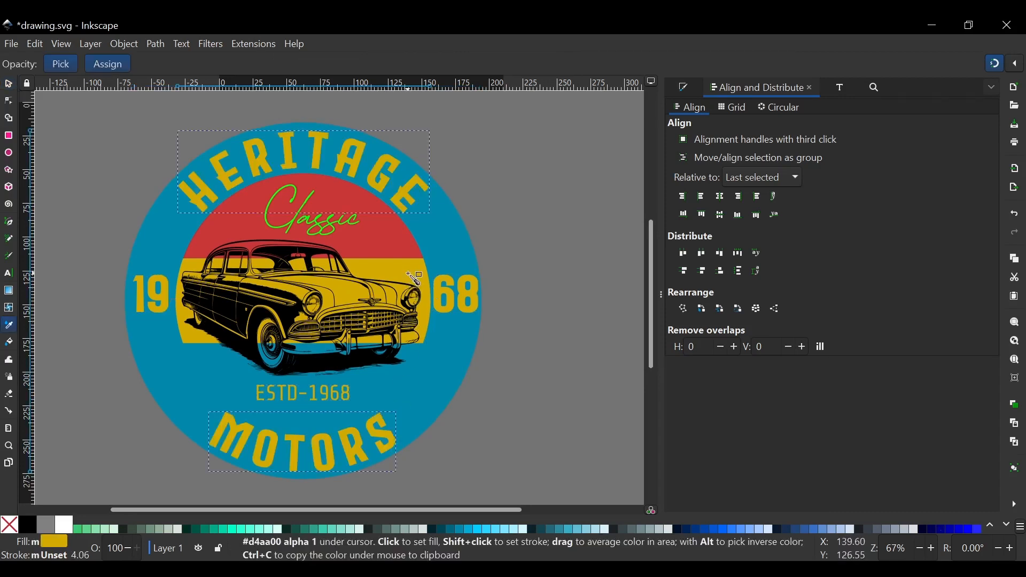
click(9, 86)
Step: Fill the badge's large outer circle with dark navy (#002255)
click(468, 237)
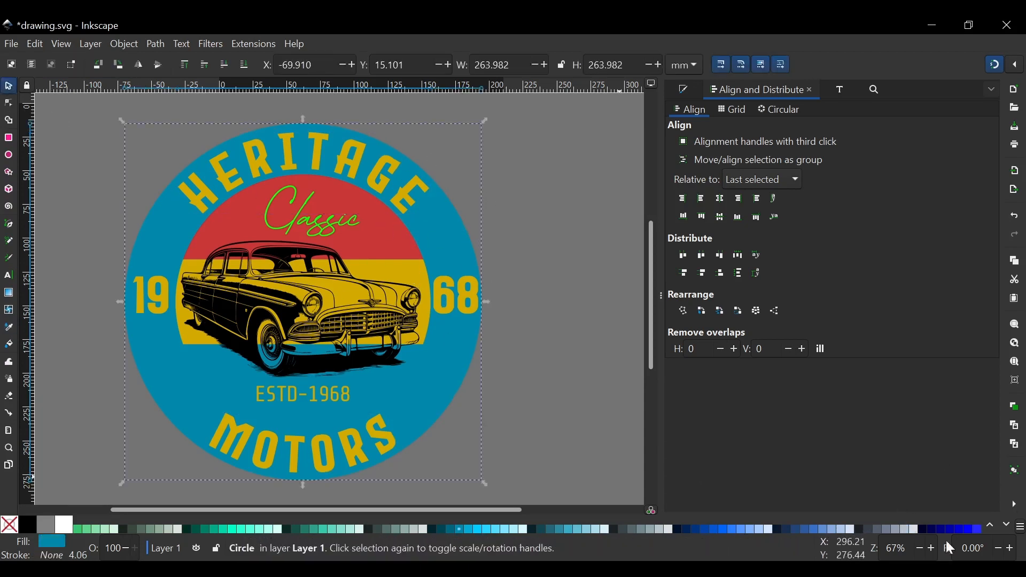
click(685, 528)
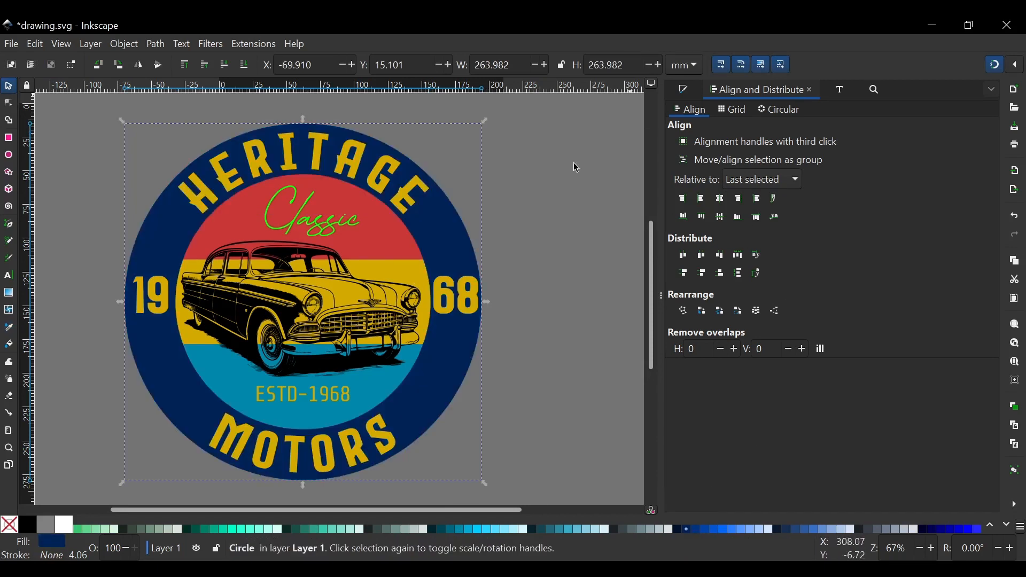
click(510, 244)
scroll(373, 233, down, 1)
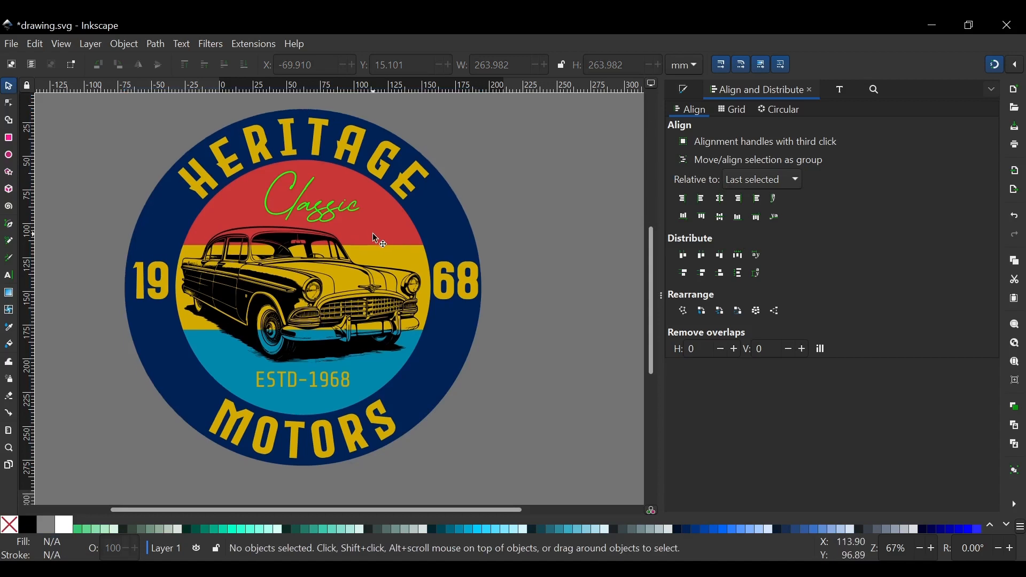
scroll(373, 233, down, 1)
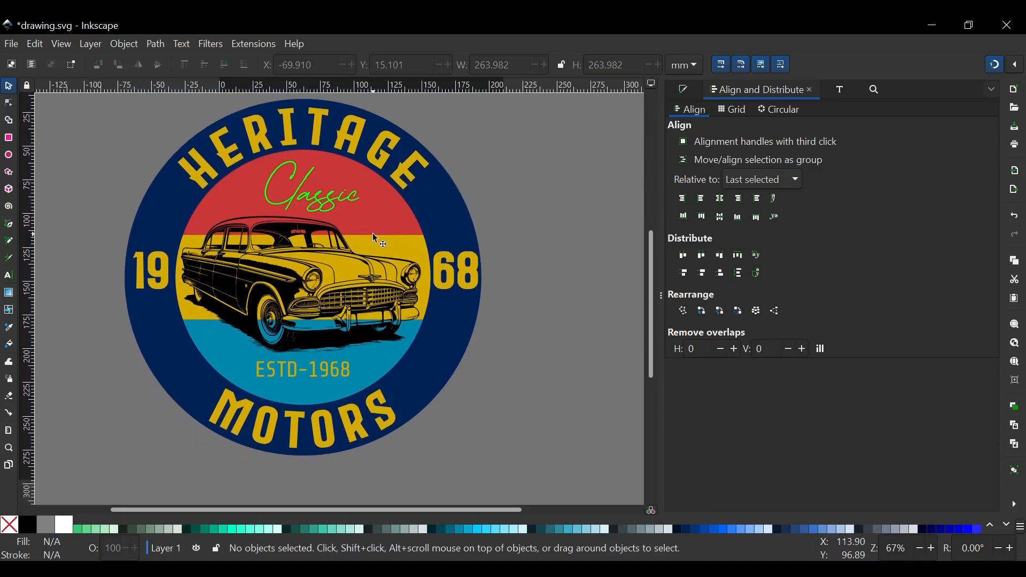
Step: Recolour the script Classic text with the dark navy (#002255) sampled from the outer ring
click(320, 201)
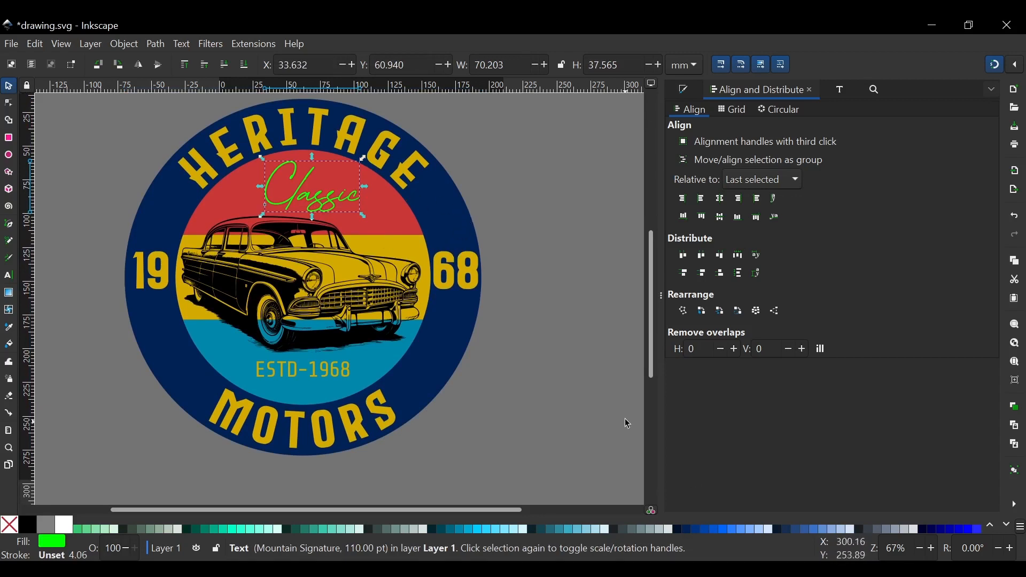
key(d)
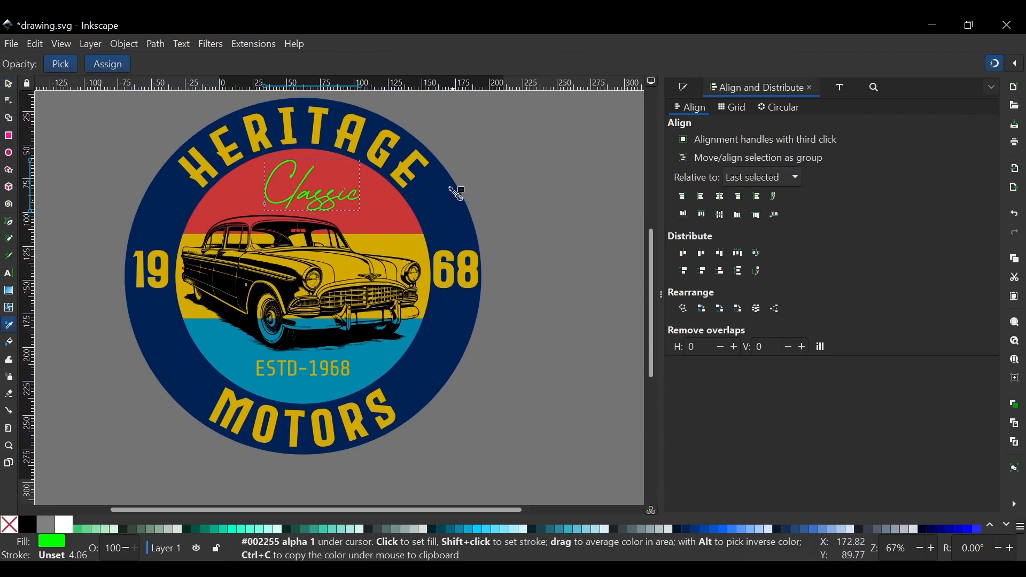
click(451, 210)
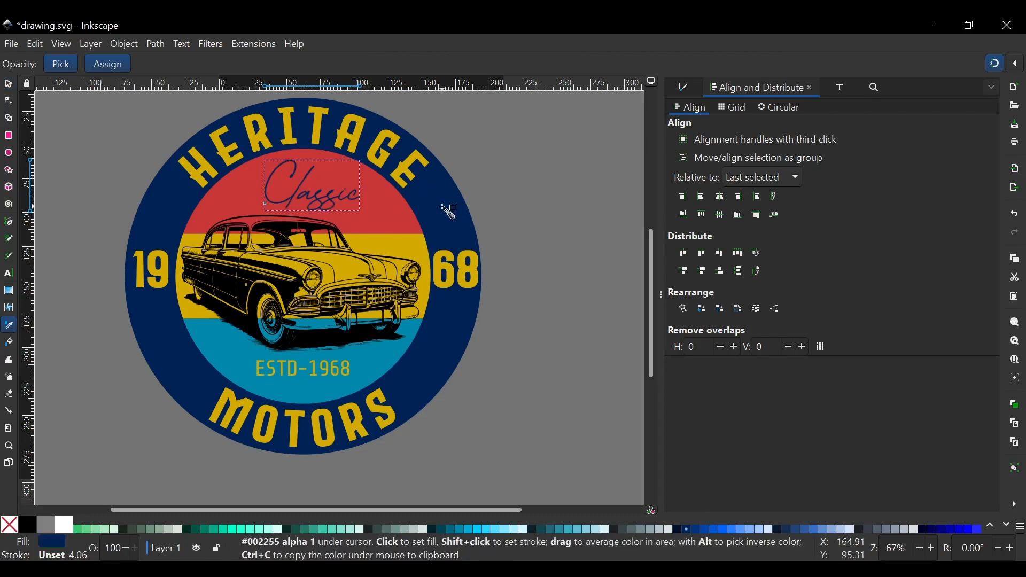
click(8, 86)
click(604, 209)
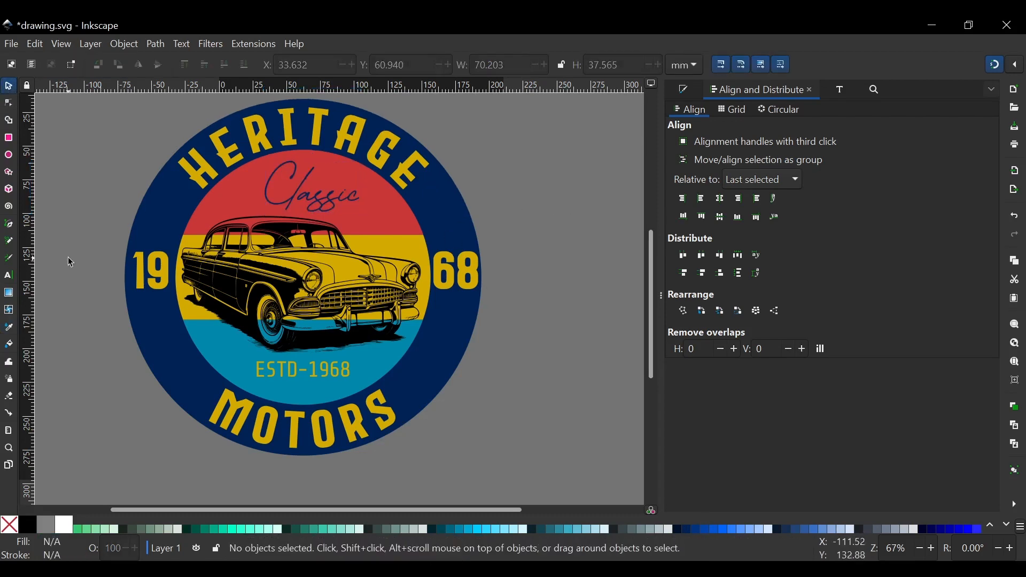
Step: Draw a small dark navy circle about 46 mm across in the empty area to the right of the badge
scroll(169, 279, up, 1)
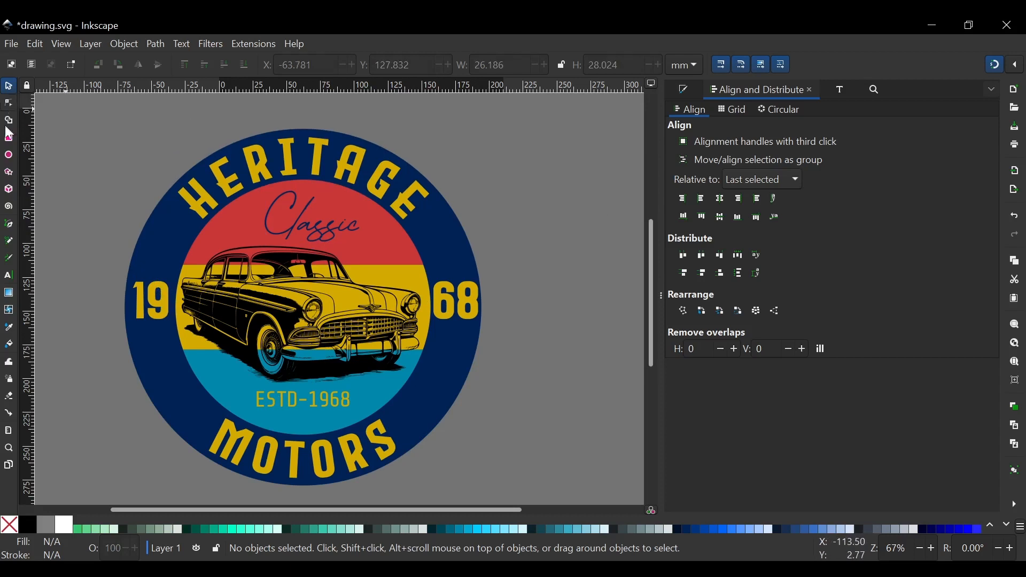
click(7, 156)
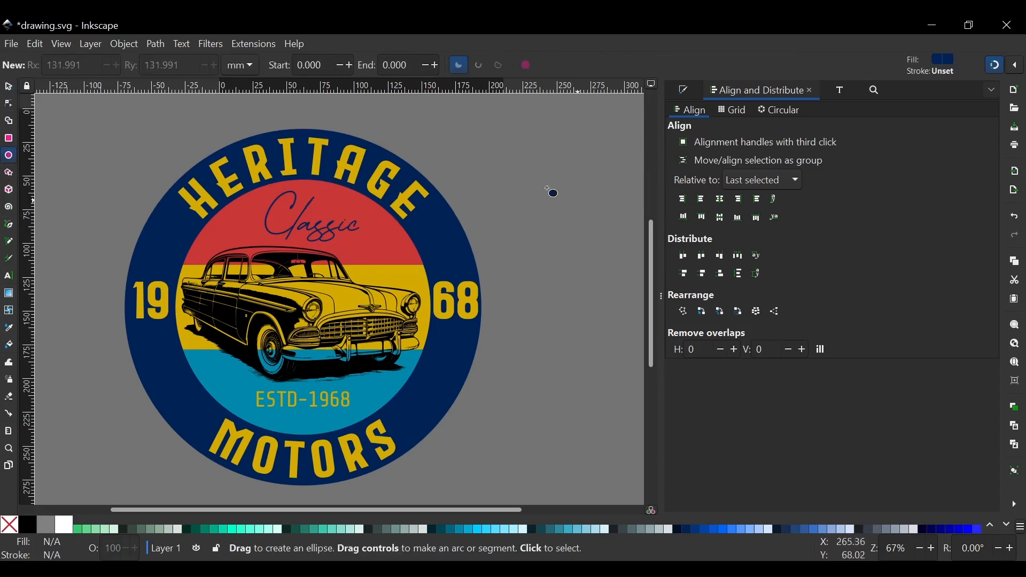
scroll(492, 187, right, 3)
drag(465, 189, 498, 229)
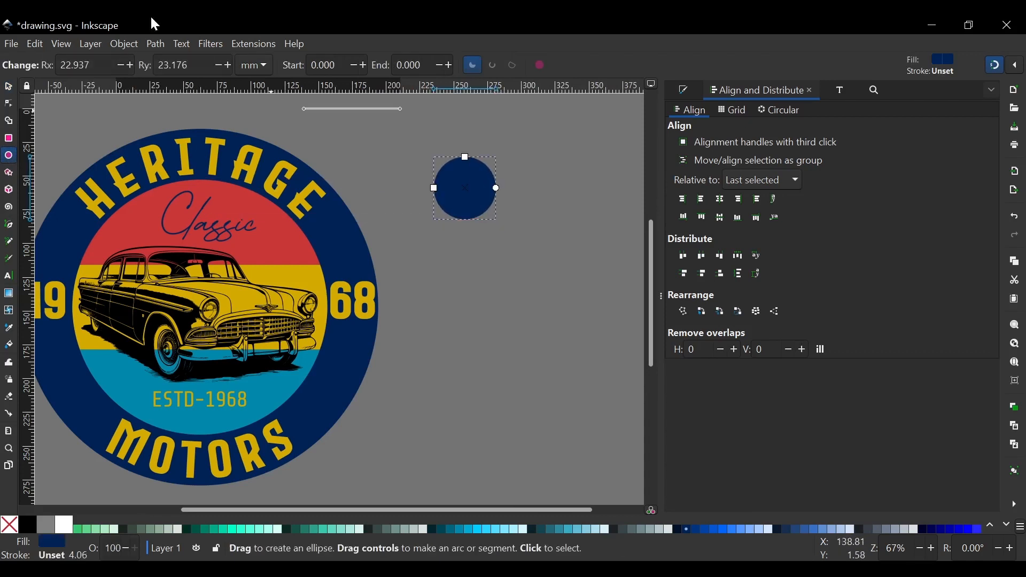
click(9, 87)
scroll(431, 176, left, 3)
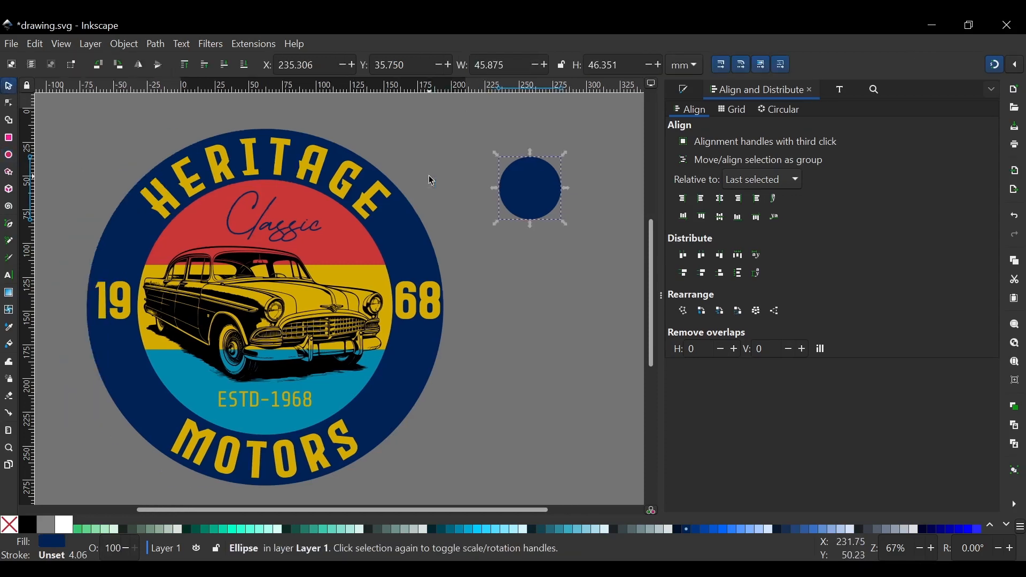
Step: Turn snapping off and fill the small circle beside the badge with the yellow (#d4aa00) sampled from the middle stripe
click(997, 65)
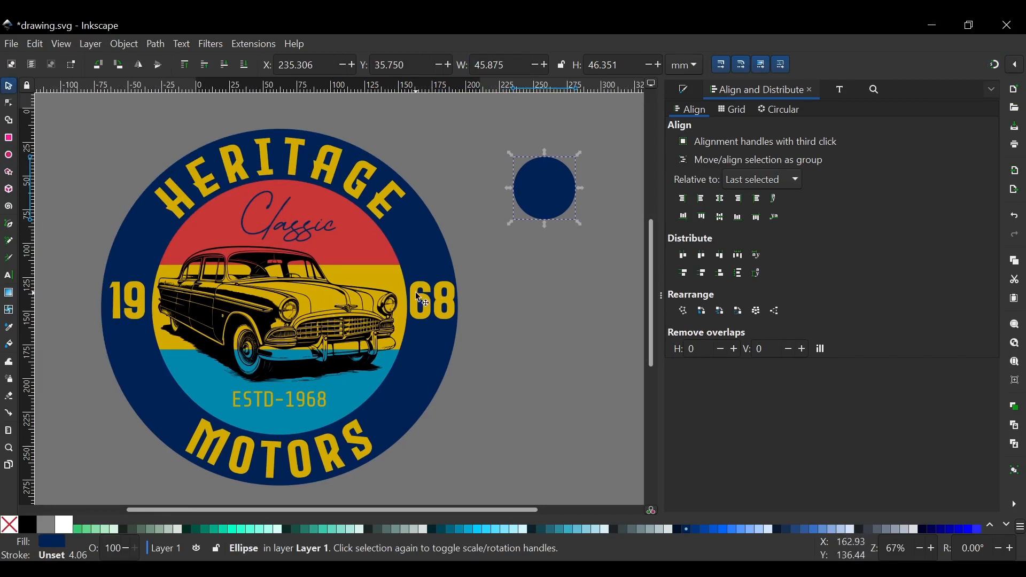
key(d)
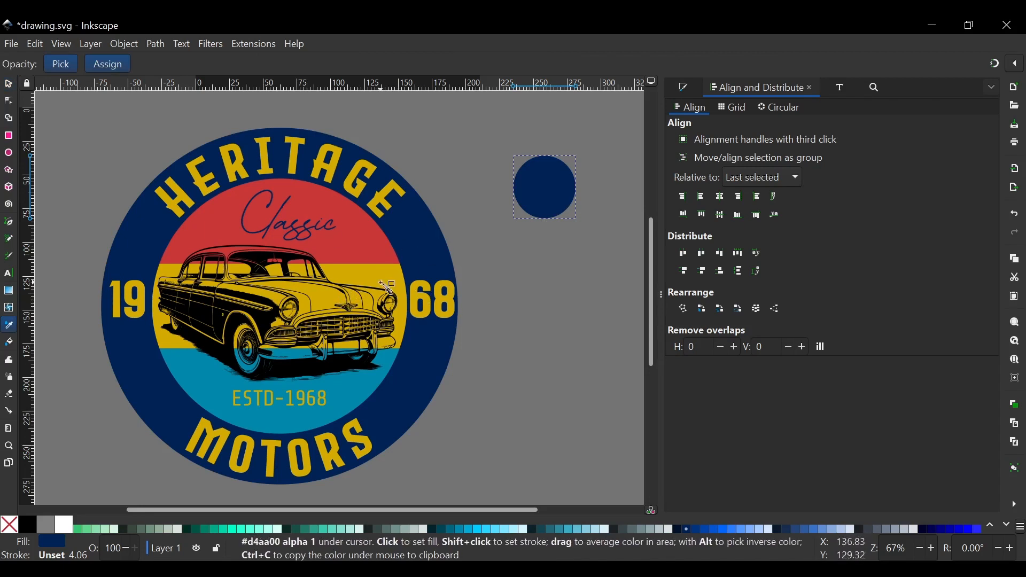
click(382, 292)
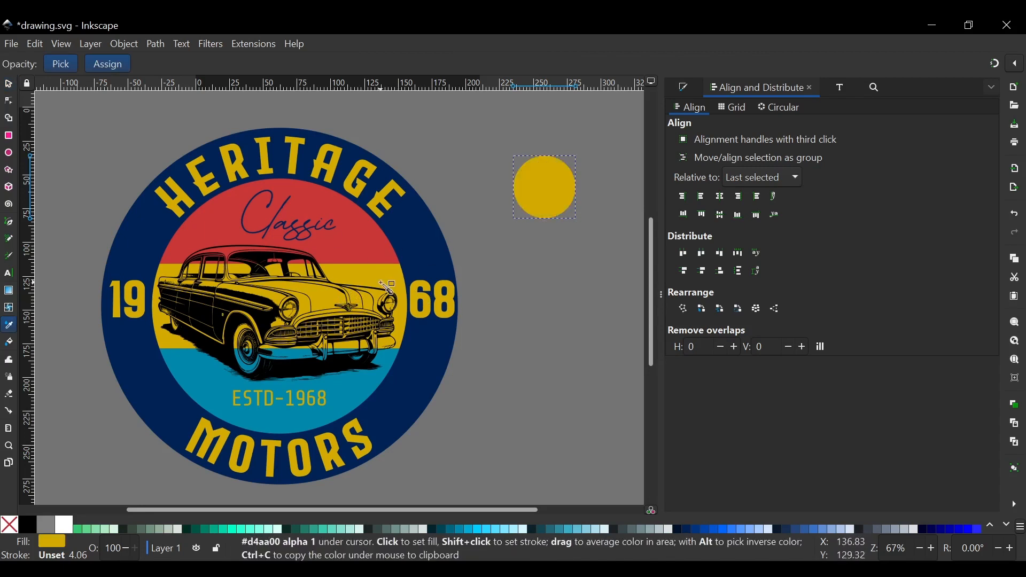
click(8, 86)
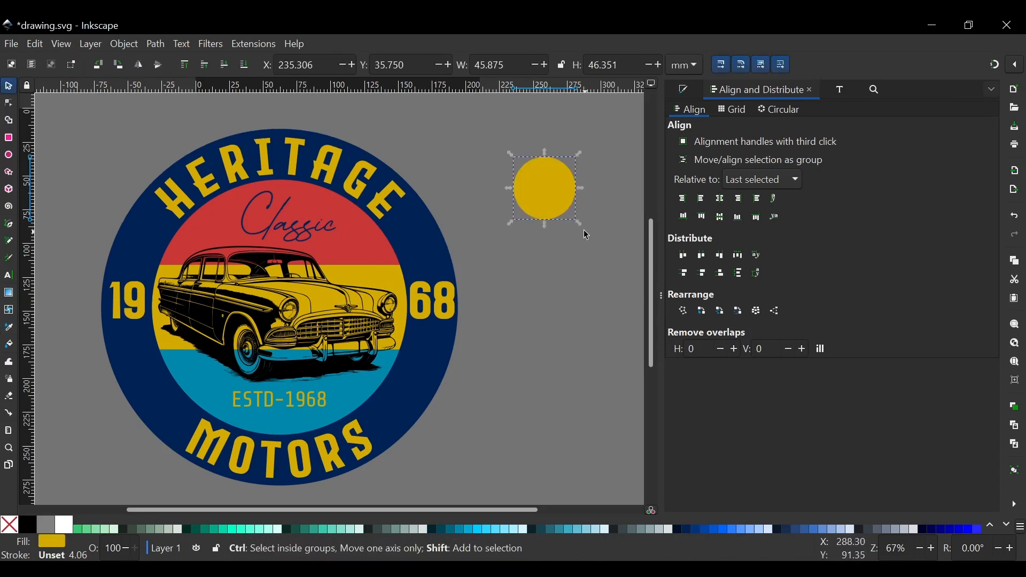
Step: Shrink the yellow circle to a dot about 9.5 mm wide beside the H of HERITAGE and duplicate it beside the final E
drag(575, 219, 166, 232)
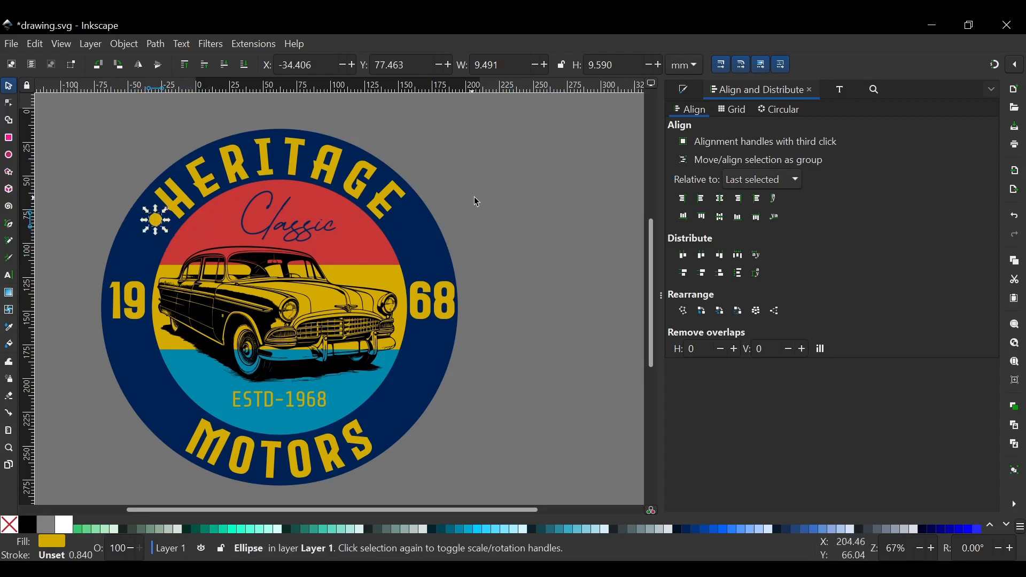
click(477, 202)
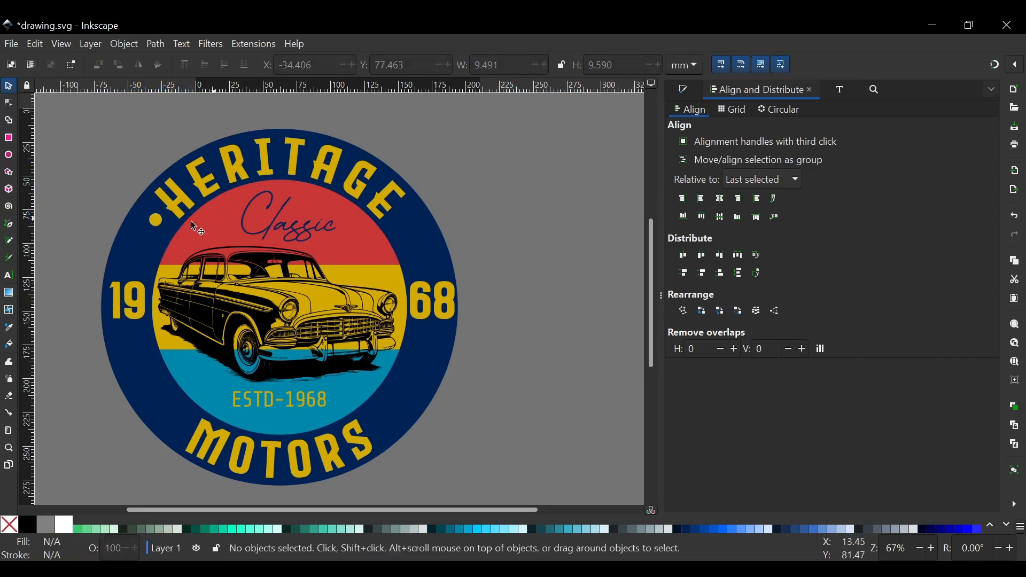
click(162, 227)
key(ctrl)
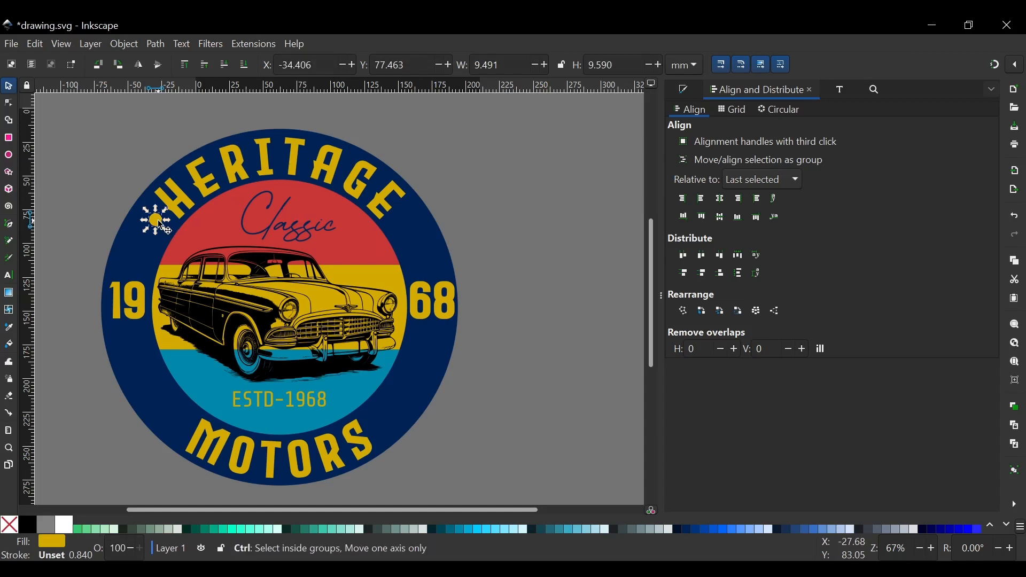
drag(161, 224, 414, 226)
click(508, 165)
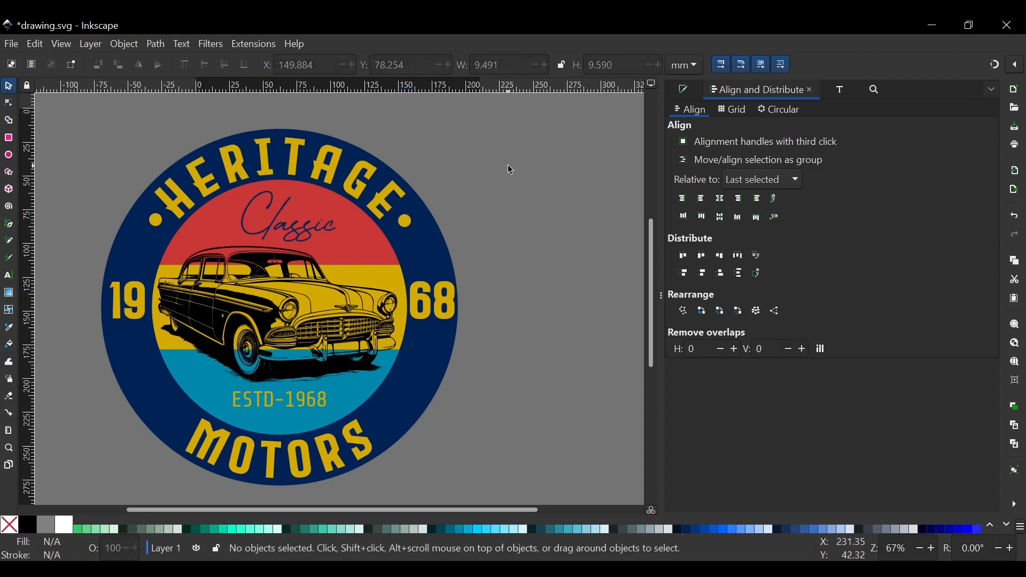
Step: Align the two dots flanking HERITAGE on a common horizontal axis and group them
click(407, 230)
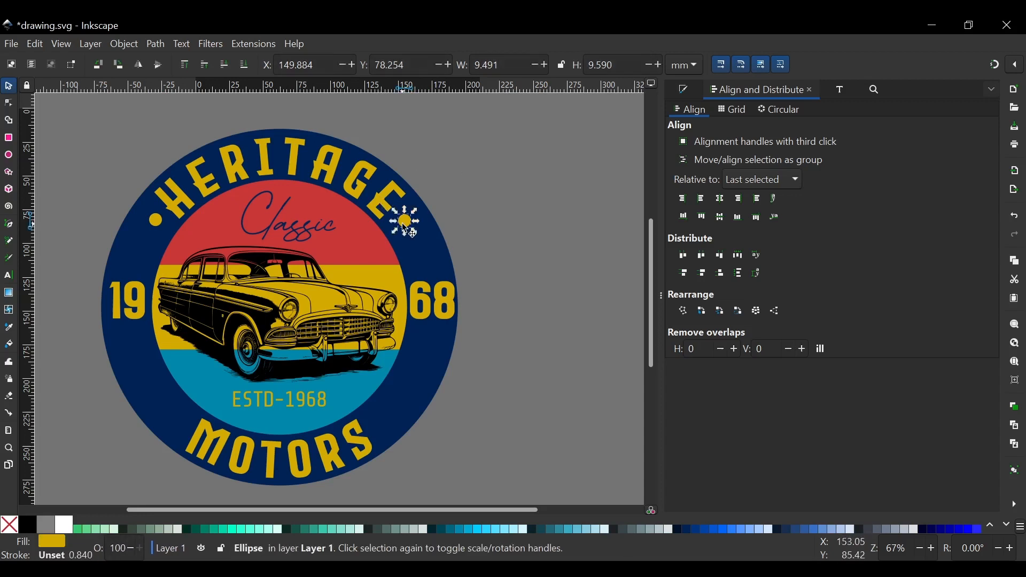
shift+click(160, 221)
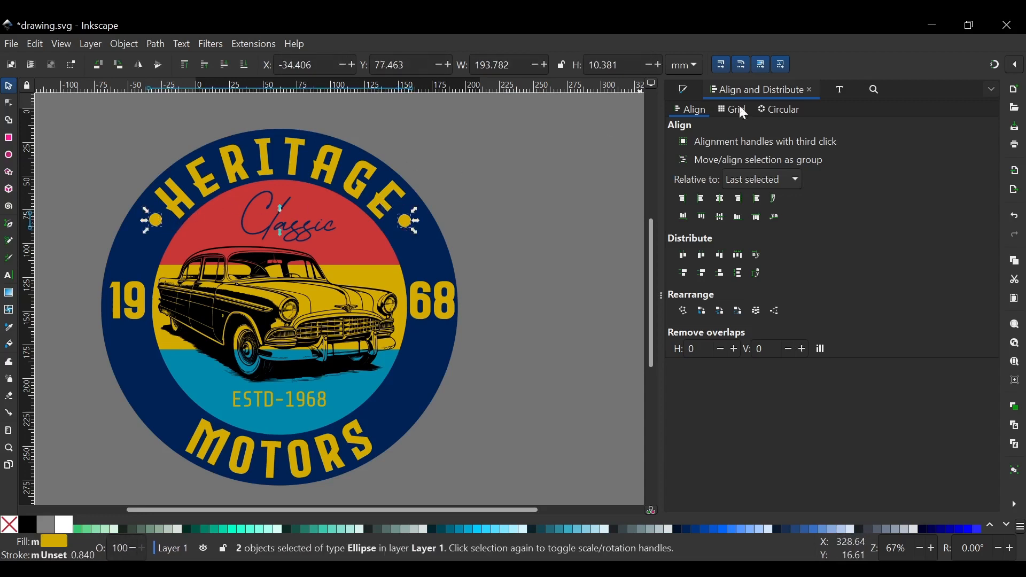
click(716, 213)
key(ctrl+g)
click(495, 204)
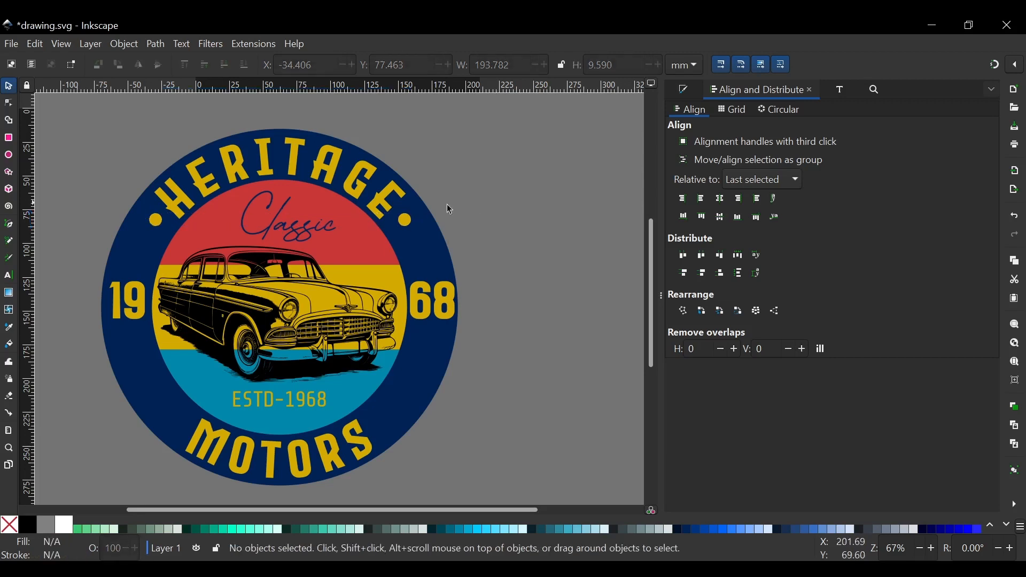
Step: Centre the upper dot group horizontally on the badge's large outer circle
click(407, 223)
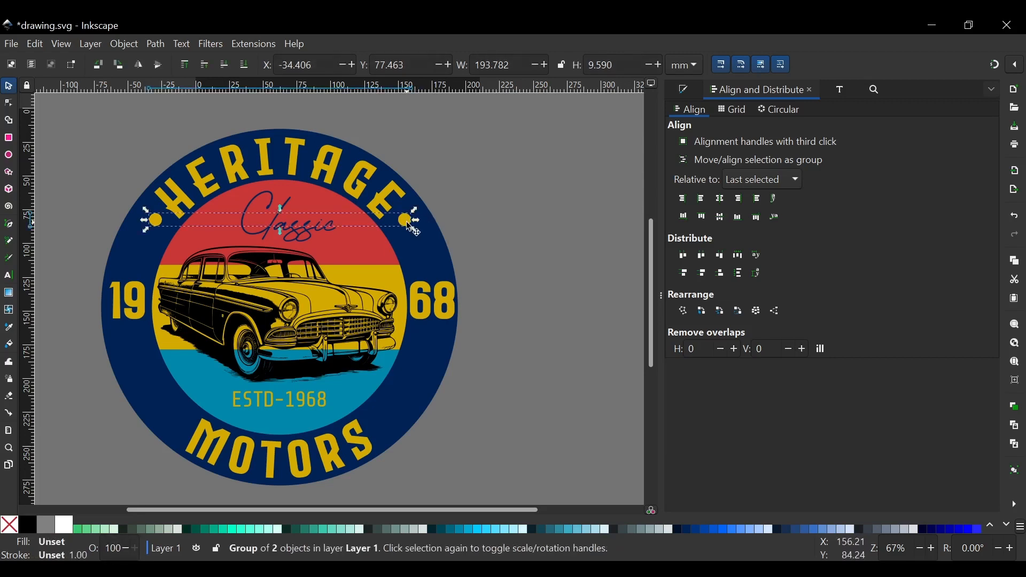
key(shift)
key(shift)
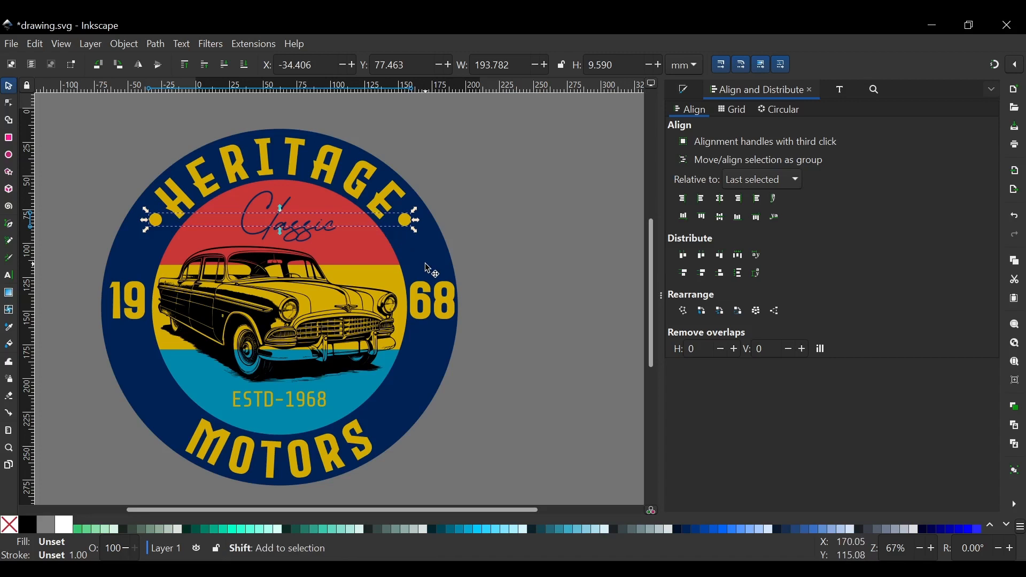
shift+click(428, 267)
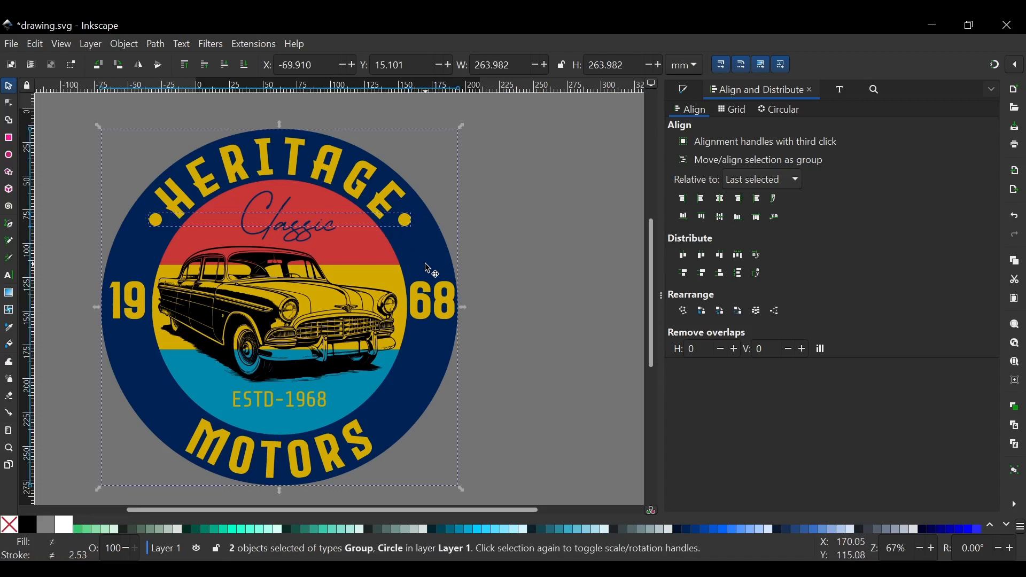
click(722, 199)
click(514, 188)
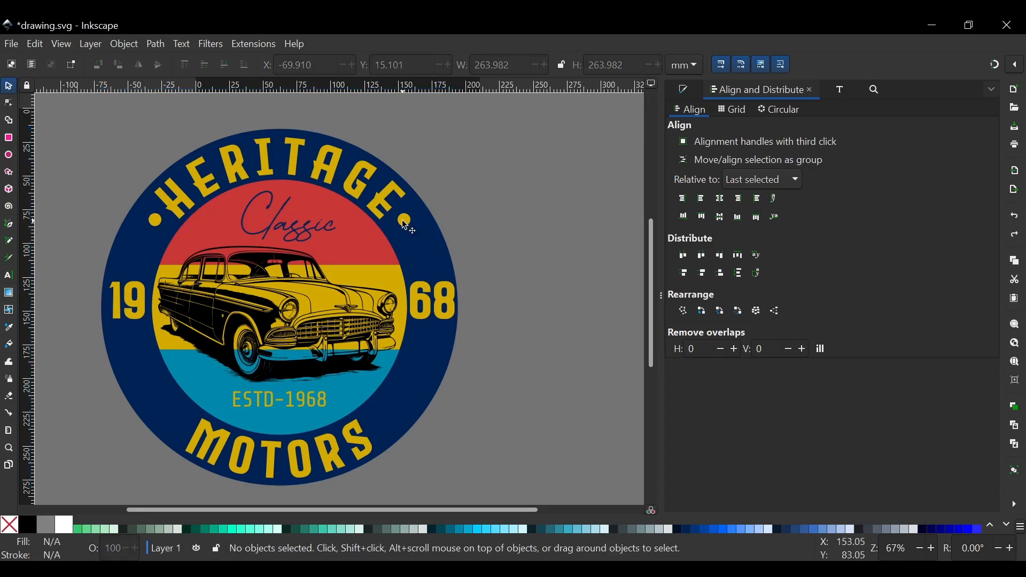
Step: Duplicate the dot pair straight down onto the lower part of the navy ring, level with the start of MOTORS
click(407, 221)
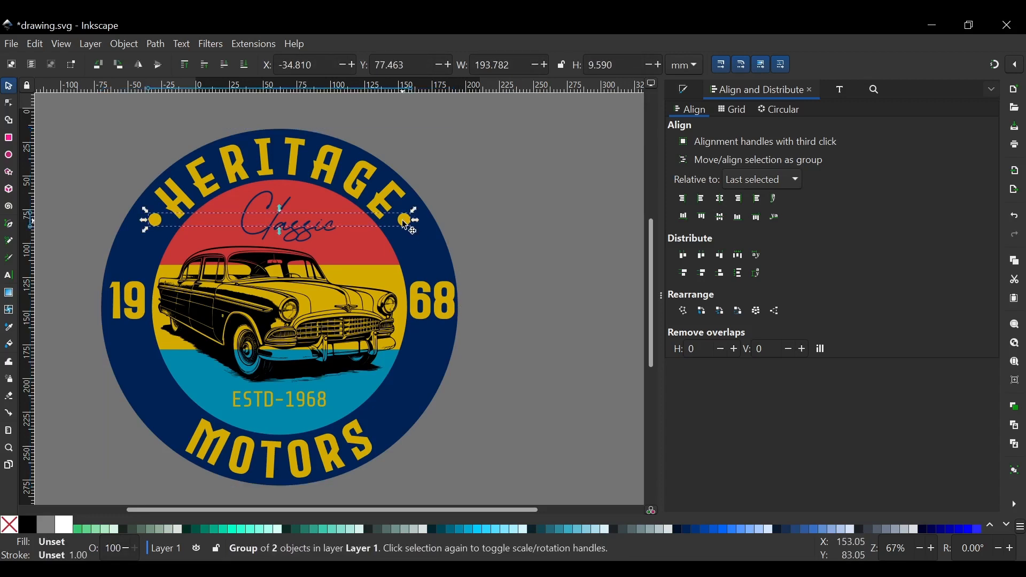
drag(406, 224, 407, 426)
click(539, 419)
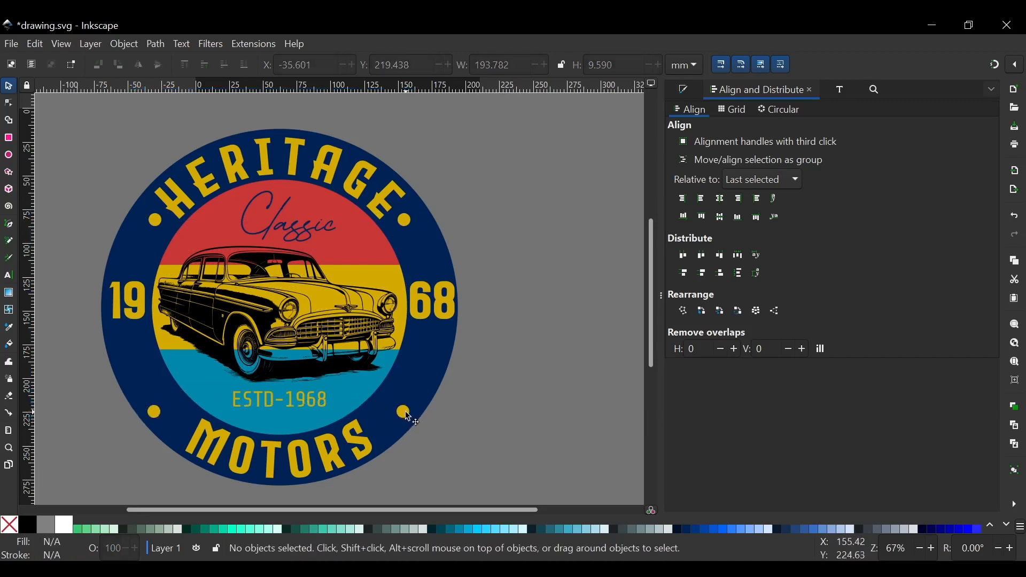
Step: Ungroup the lower dot pair and move each dot inward, close to the M and the S of MOTORS
click(406, 411)
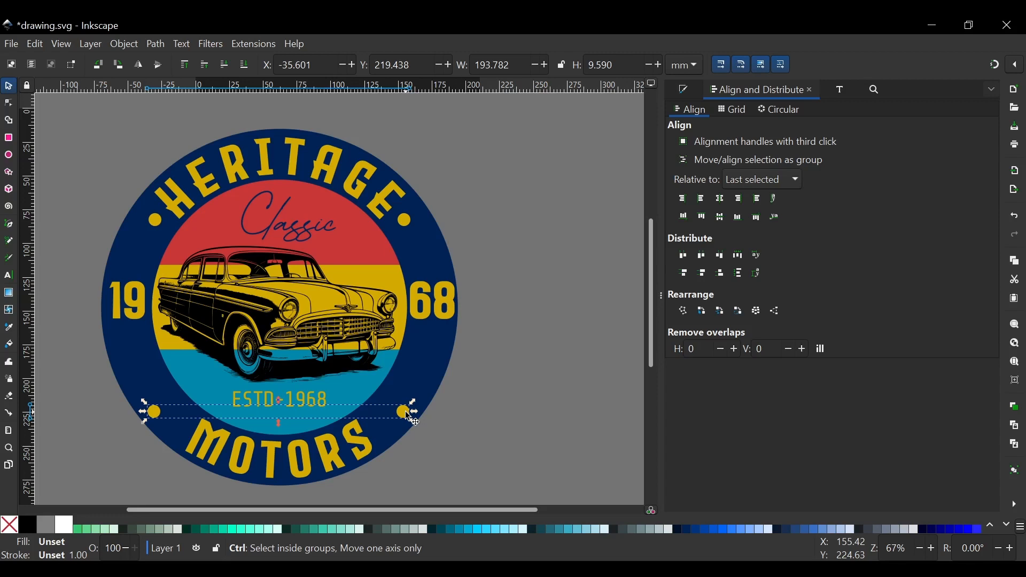
key(shift)
key(ctrl+shift+g)
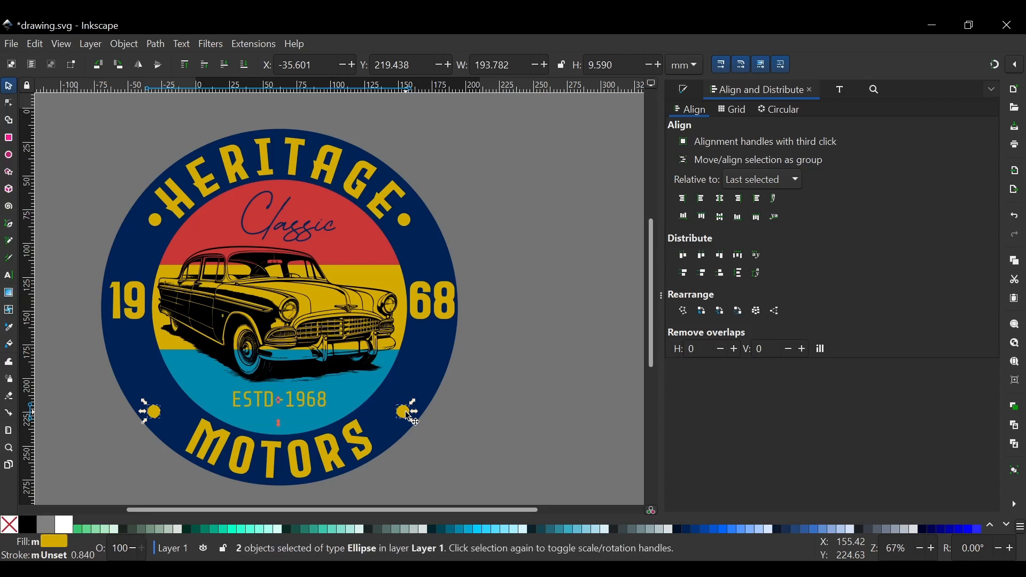
click(510, 400)
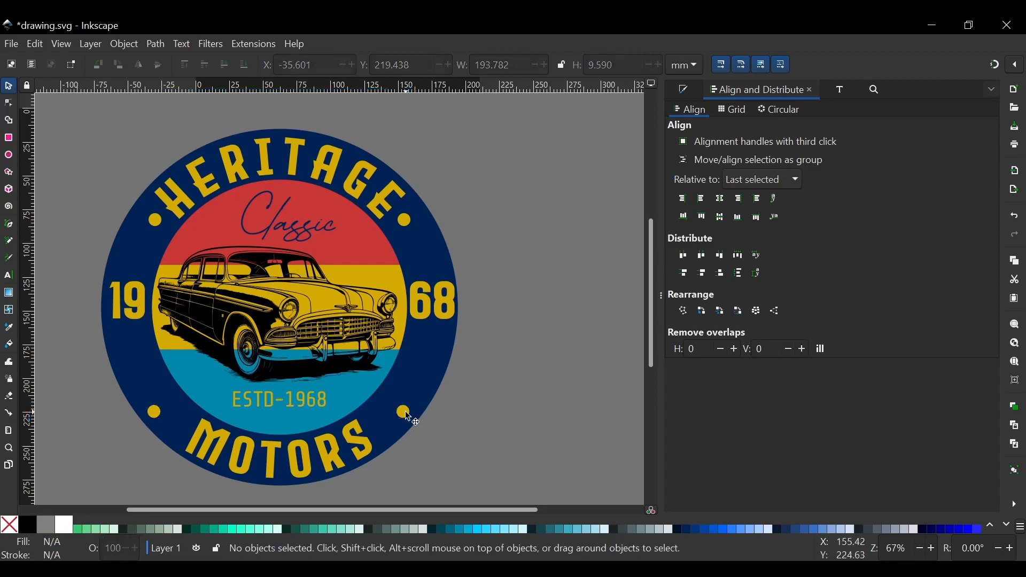
drag(409, 418, 386, 431)
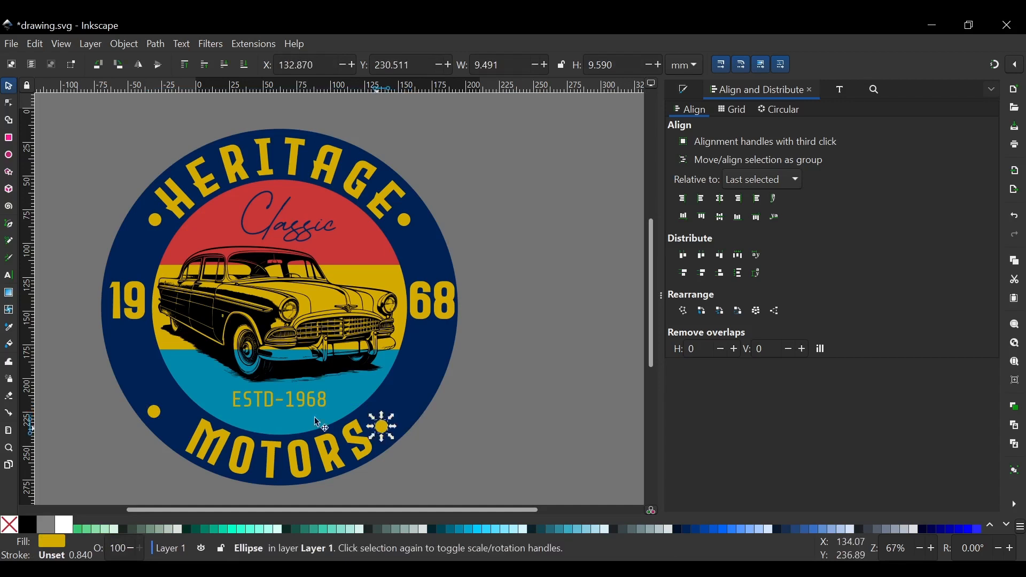
drag(159, 413, 184, 428)
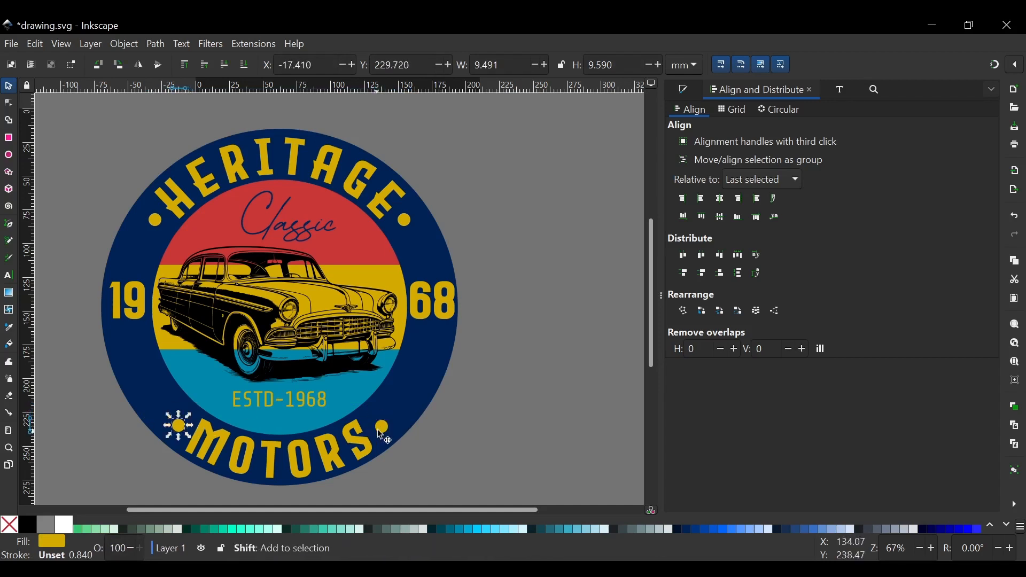
Step: Align the two dots flanking MOTORS on a common horizontal axis and group them
shift+click(386, 430)
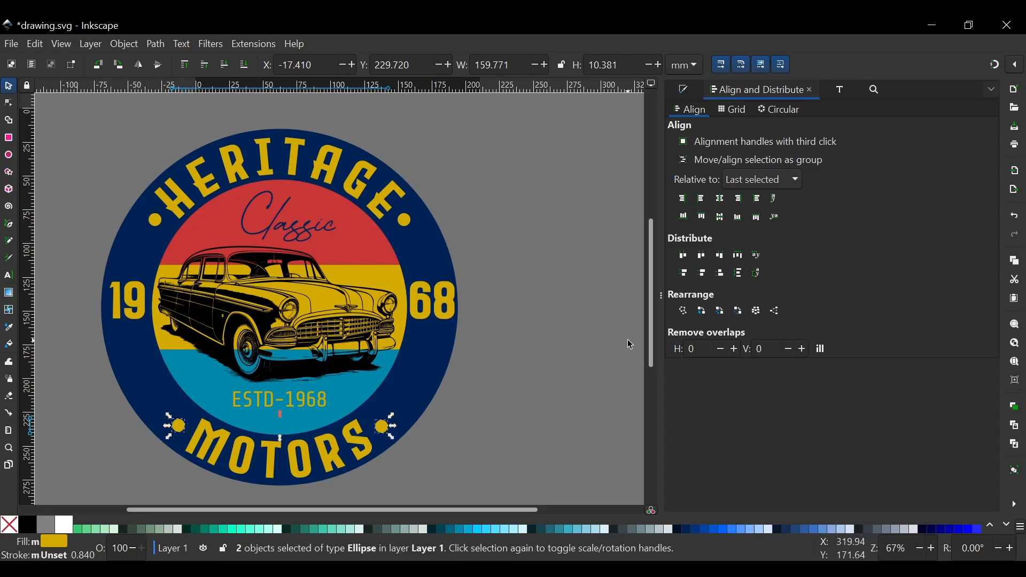
click(721, 218)
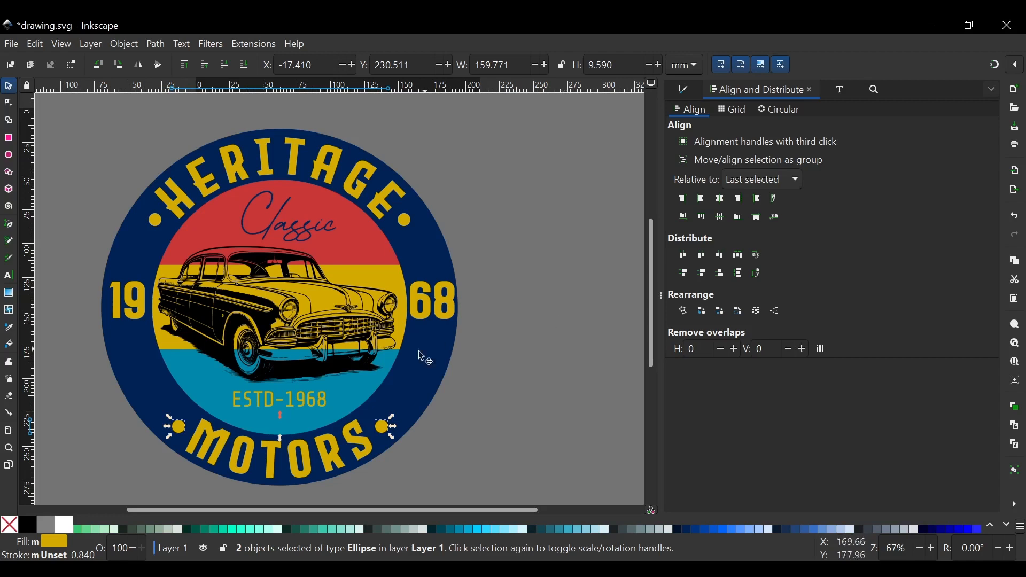
key(ctrl+g)
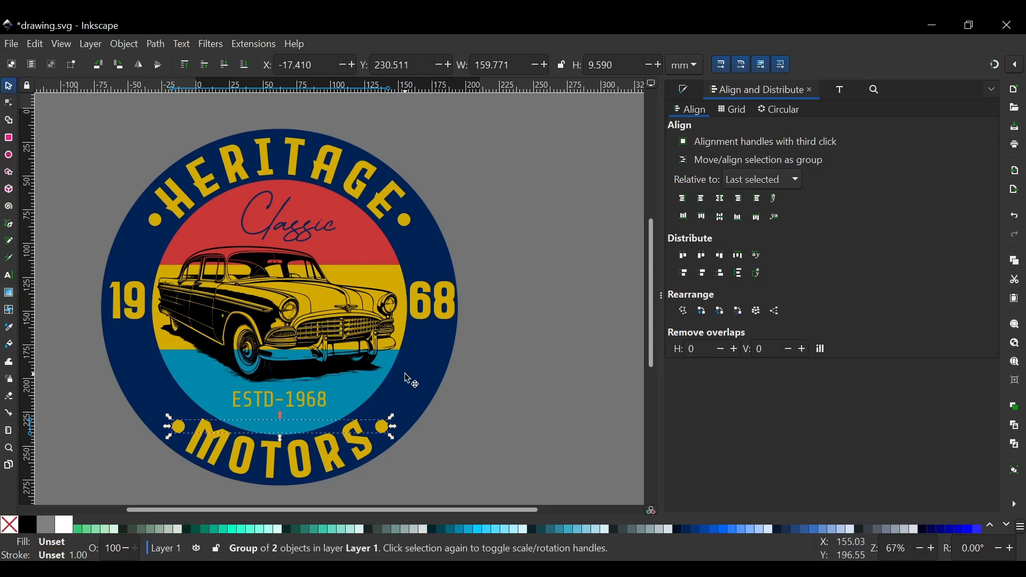
Step: Centre the lower dot group horizontally on the badge's large outer circle
shift+click(430, 383)
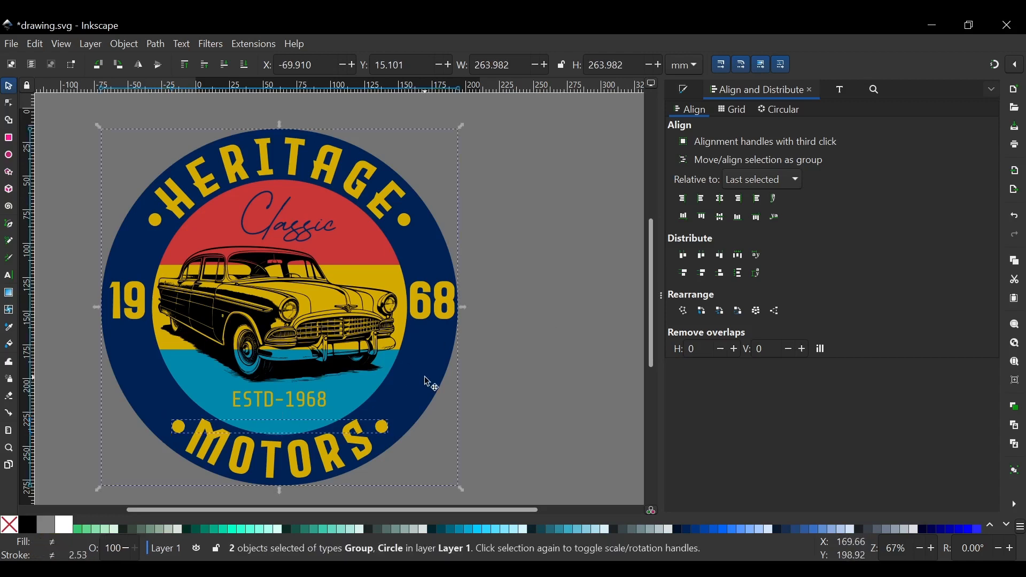
click(724, 201)
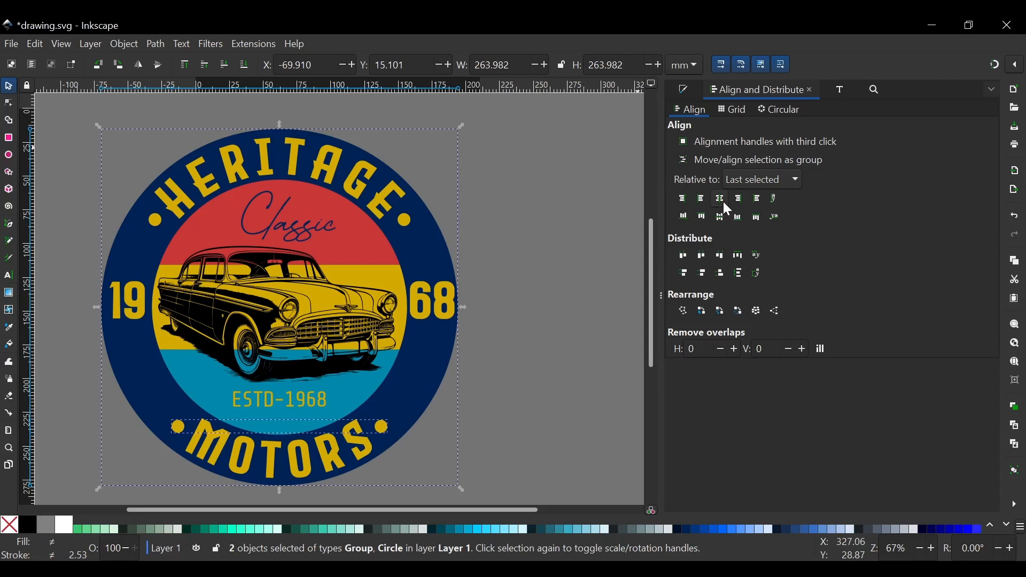
click(594, 350)
drag(514, 227, 566, 211)
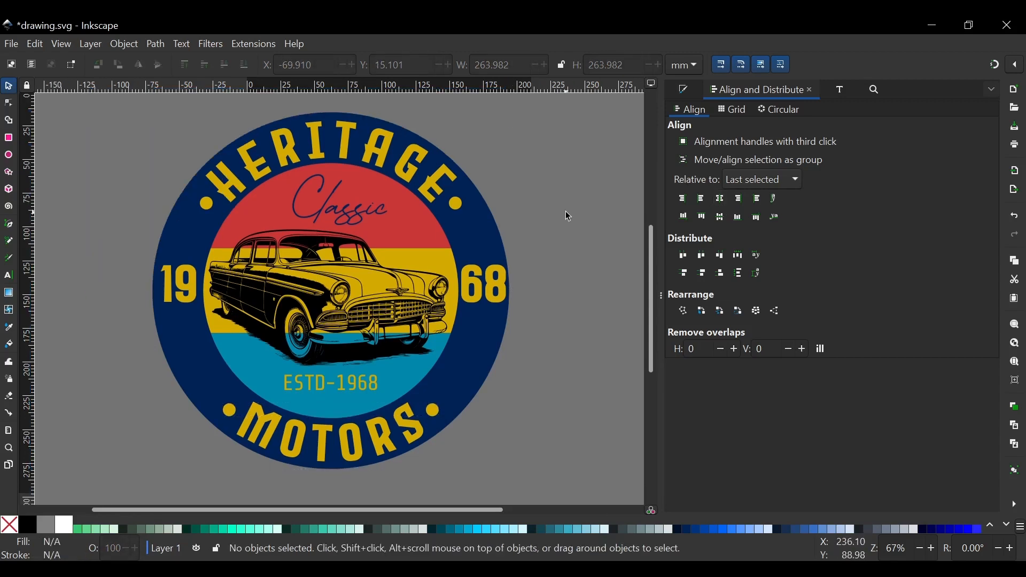
Step: Give the large navy outer circle a yellow (#d4aa00) stroke sampled from the middle stripe
click(475, 242)
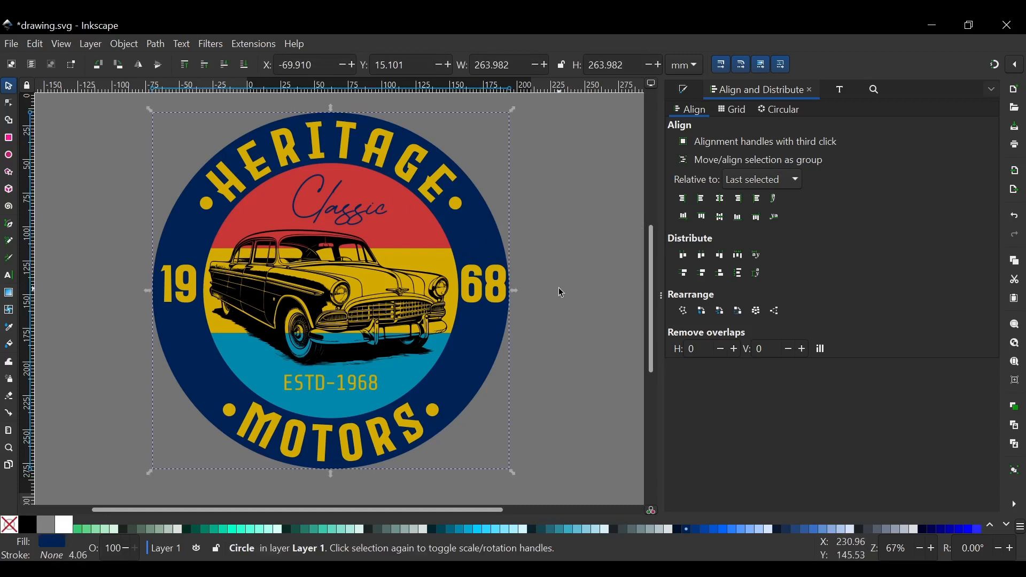
key(d)
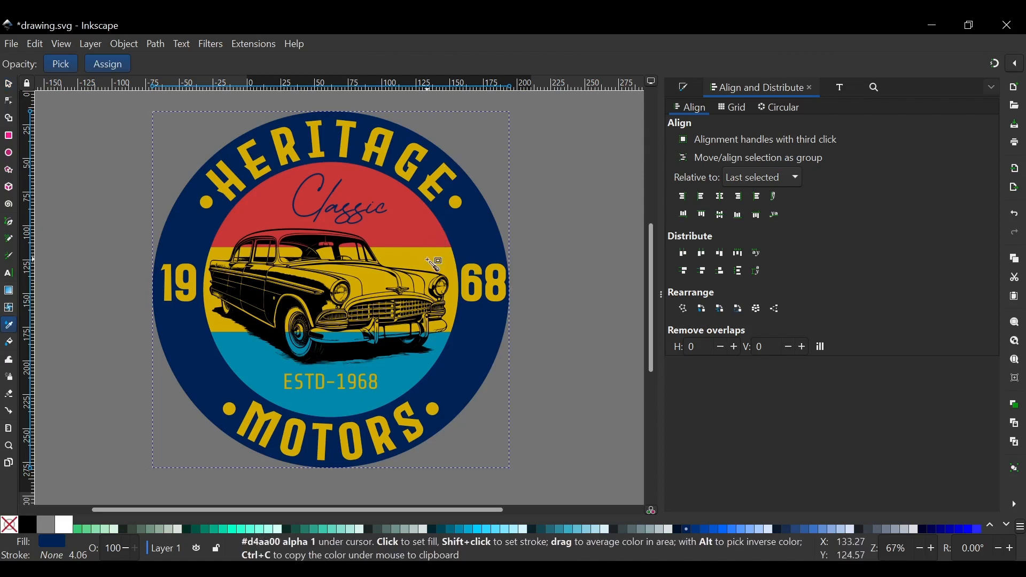
shift+click(429, 260)
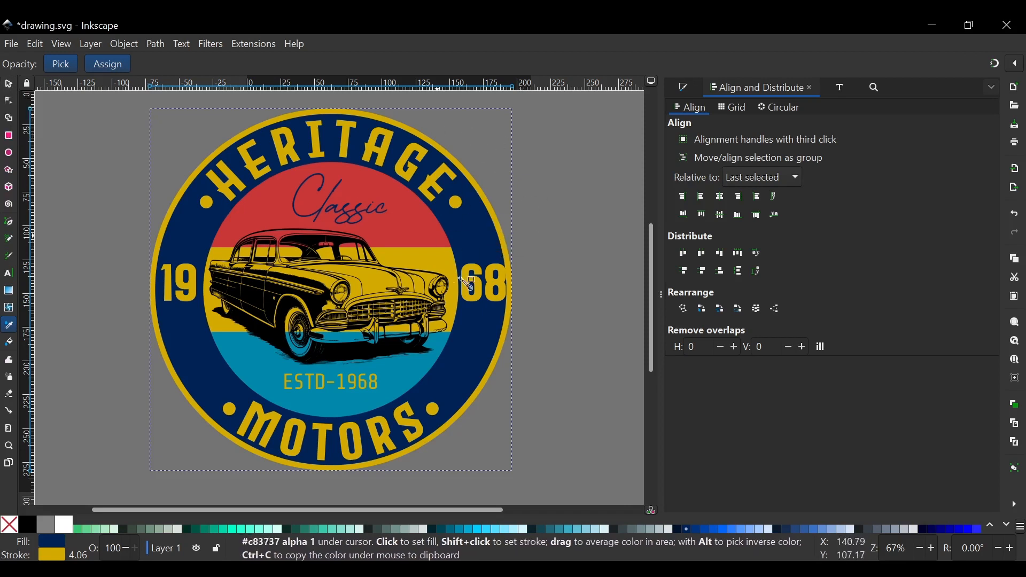
click(9, 86)
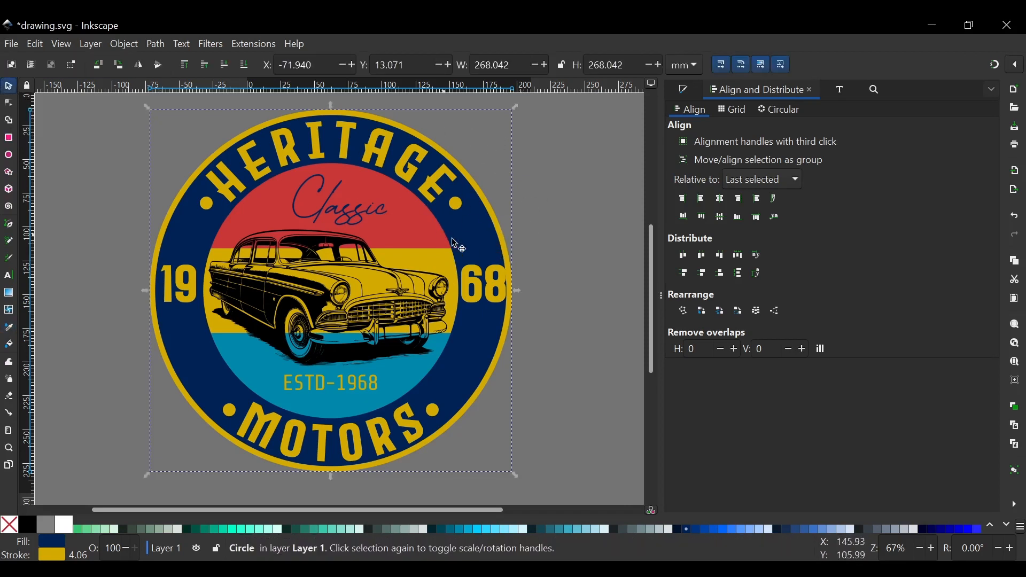
Step: Reduce the font size of the 19 and 68 texts flanking the car to 100 pt
scroll(506, 275, up, 4)
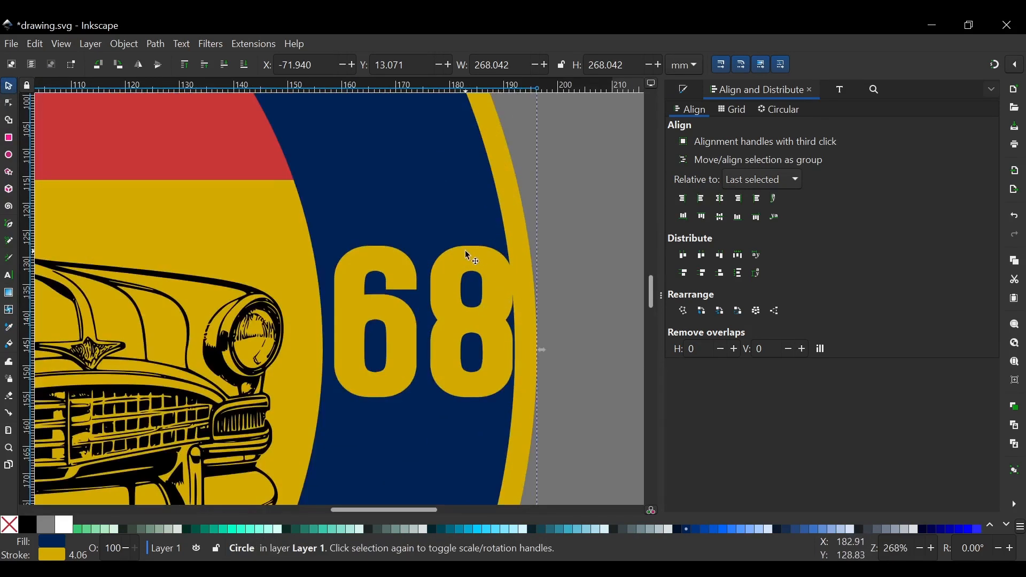
scroll(466, 251, down, 3)
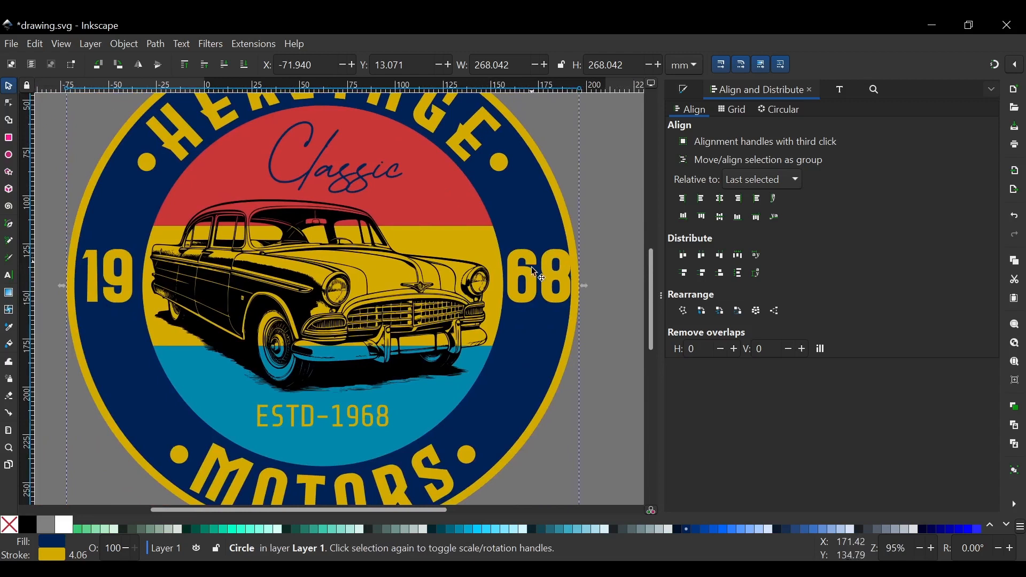
click(541, 283)
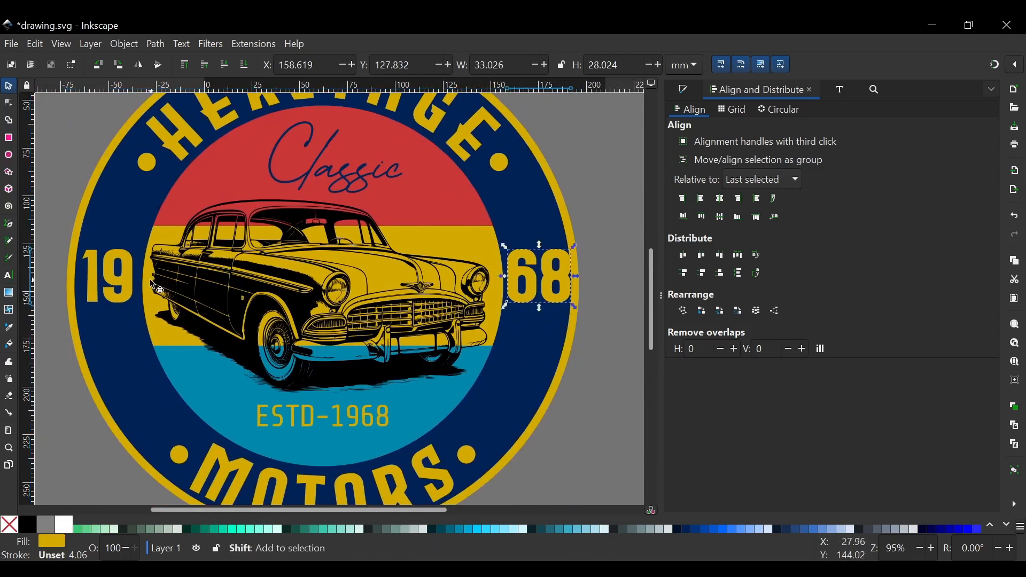
shift+click(124, 283)
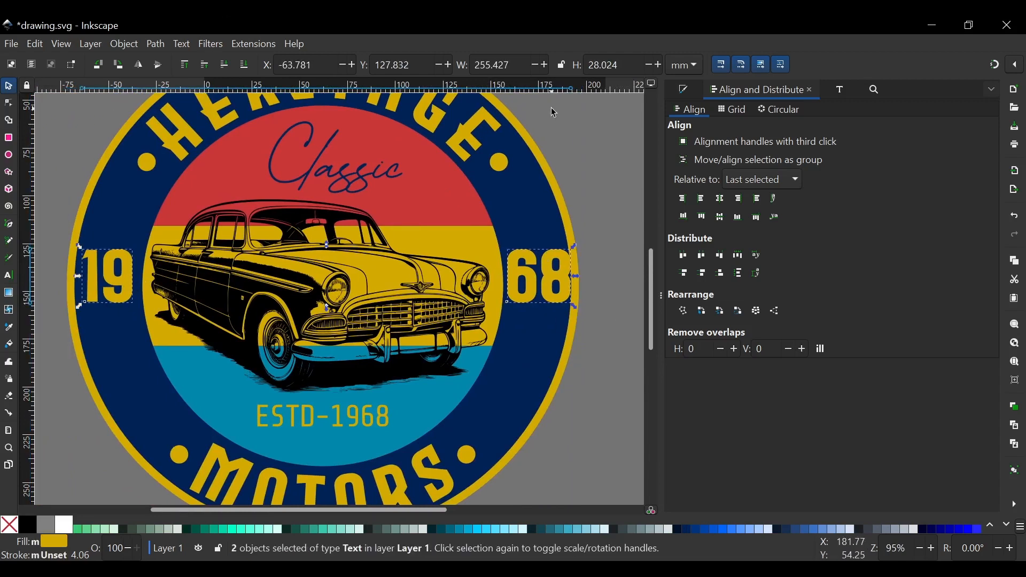
click(831, 86)
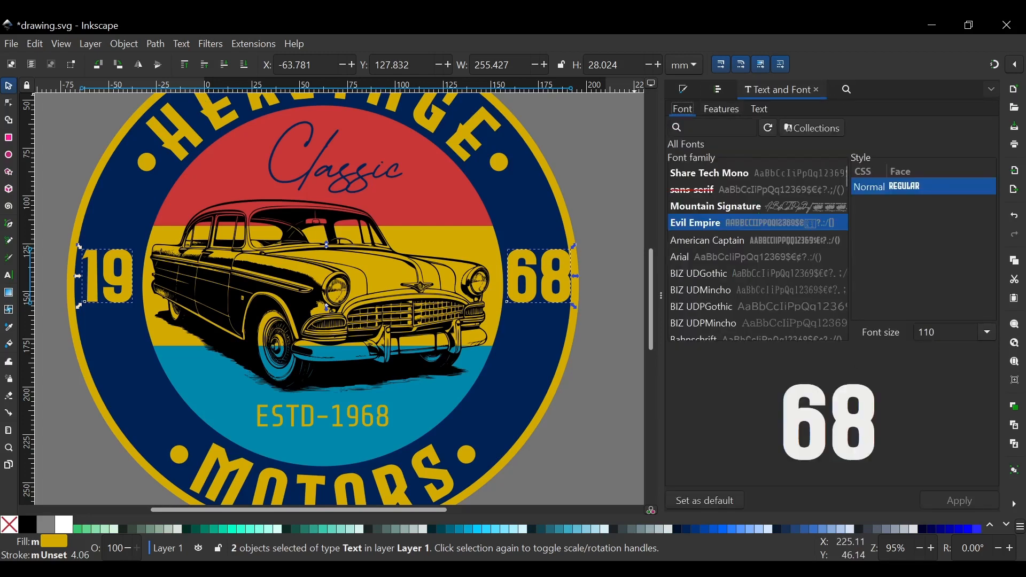
key(BackSpace)
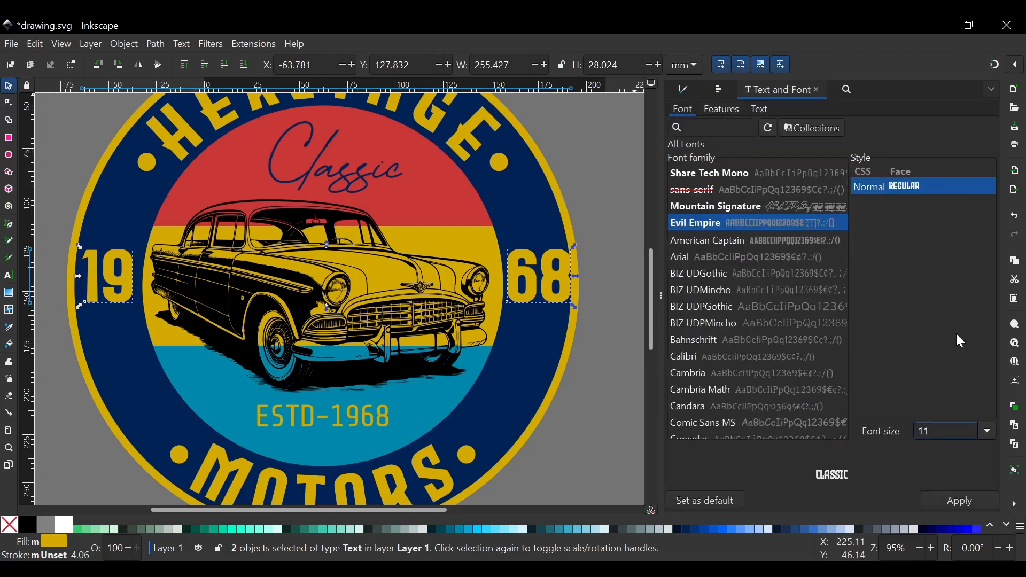
key(BackSpace)
text(00)
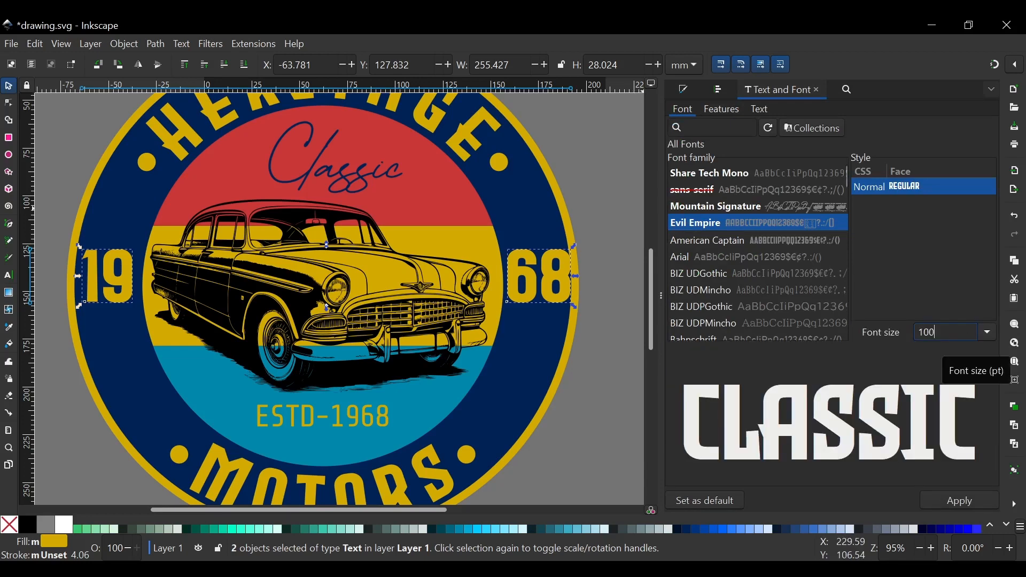
click(954, 500)
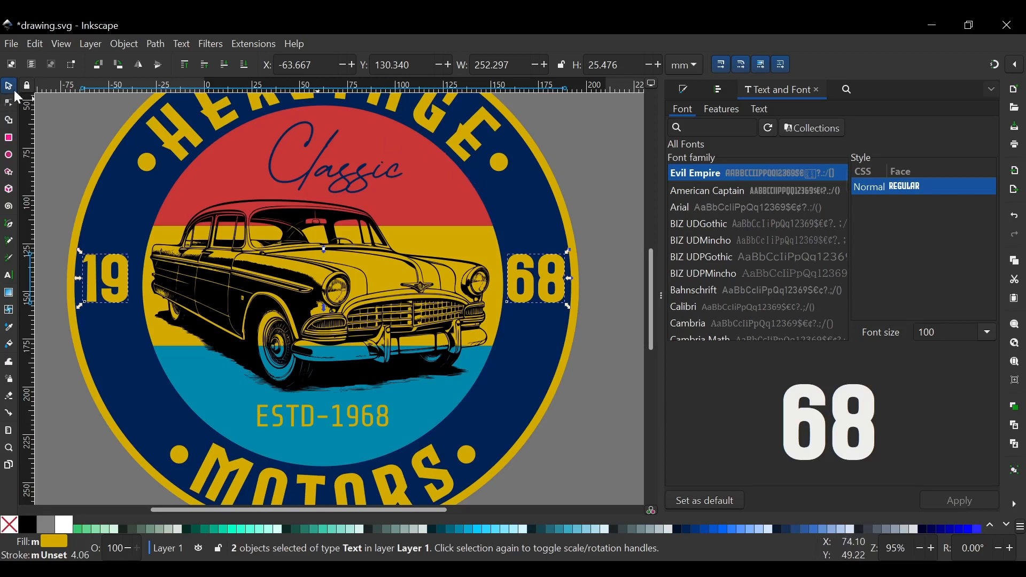
click(604, 189)
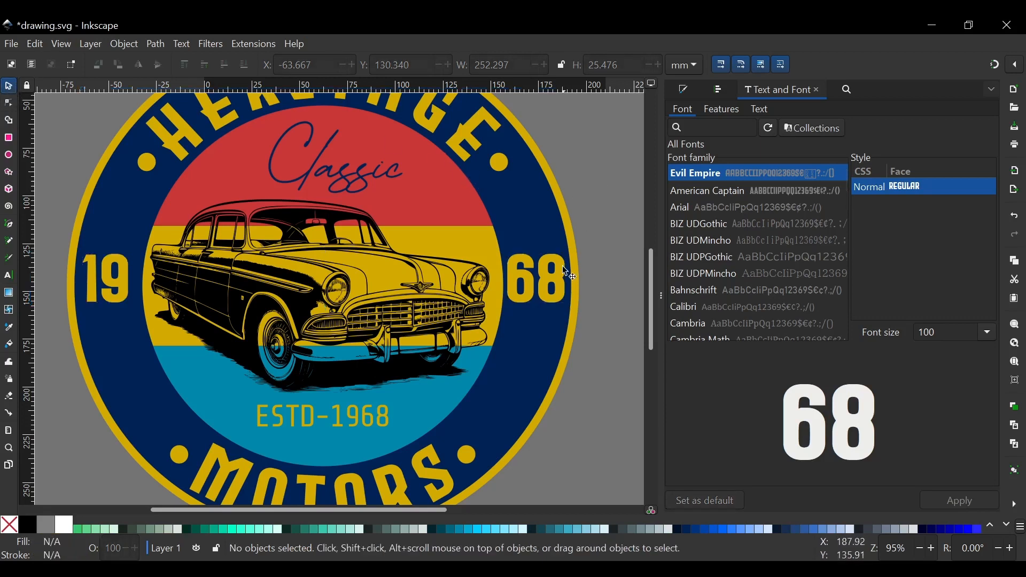
Step: Nudge the 68 and the 19 slightly to the right, one after the other, to balance them within the navy ring
click(559, 274)
key(Right)
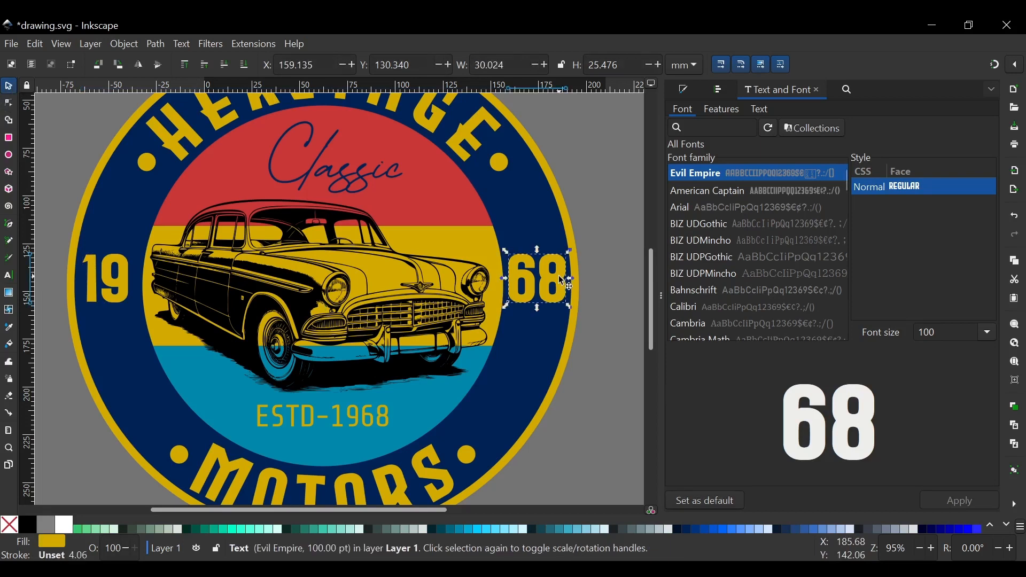
click(124, 276)
key(Right)
key(Right)
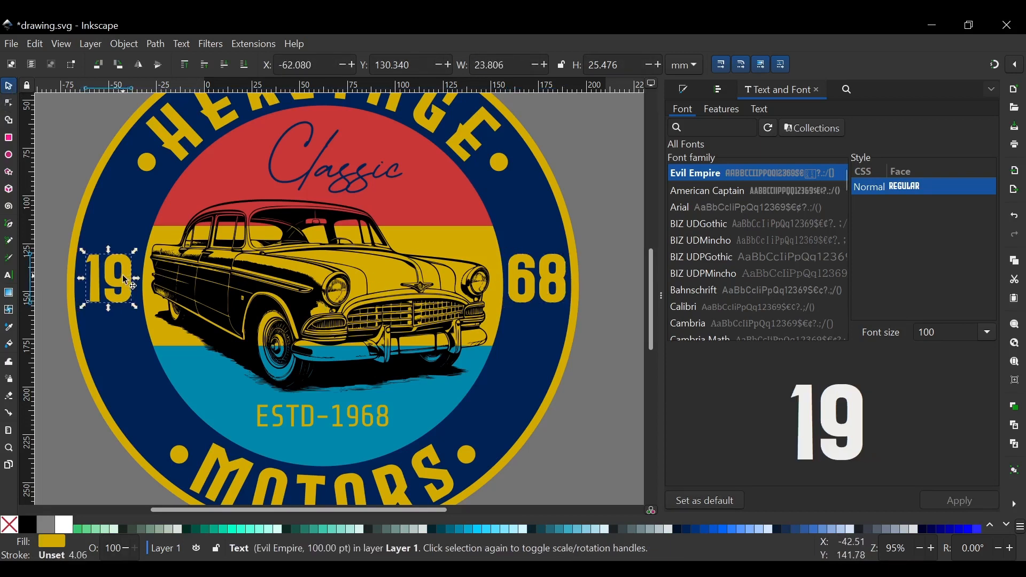
click(603, 364)
ctrl+scroll(348, 297, down, 1)
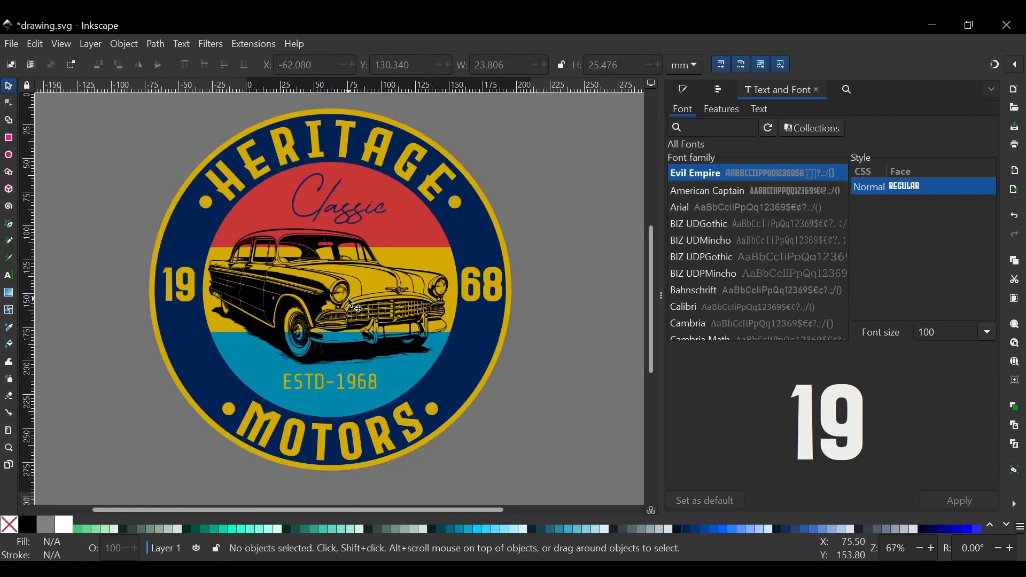
scroll(350, 303, down, 1)
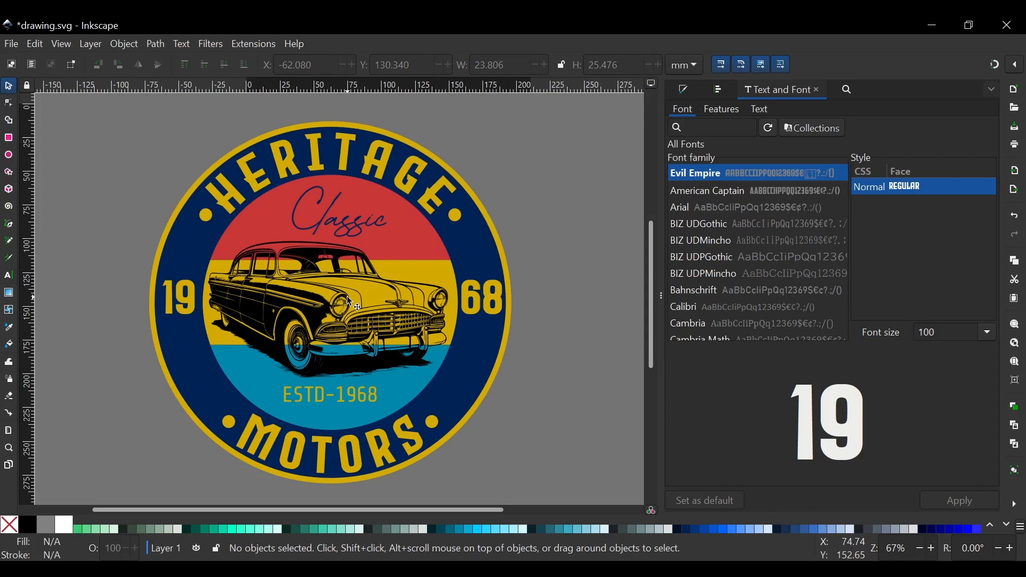